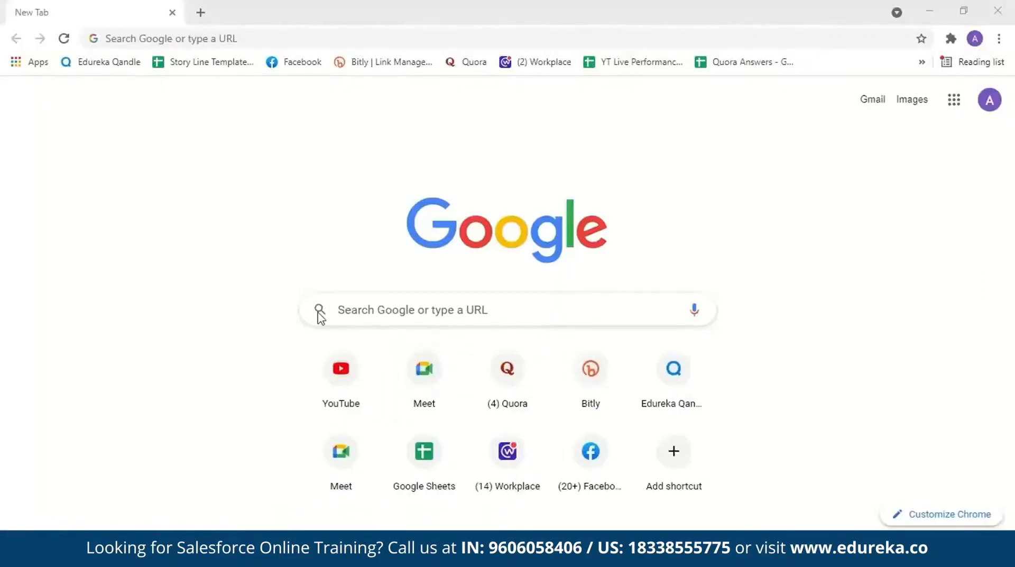
Step: Search the web for "salesforce login" and open the Salesforce login page from the results
{"action": "left_click", "coordinate": [397, 41]}
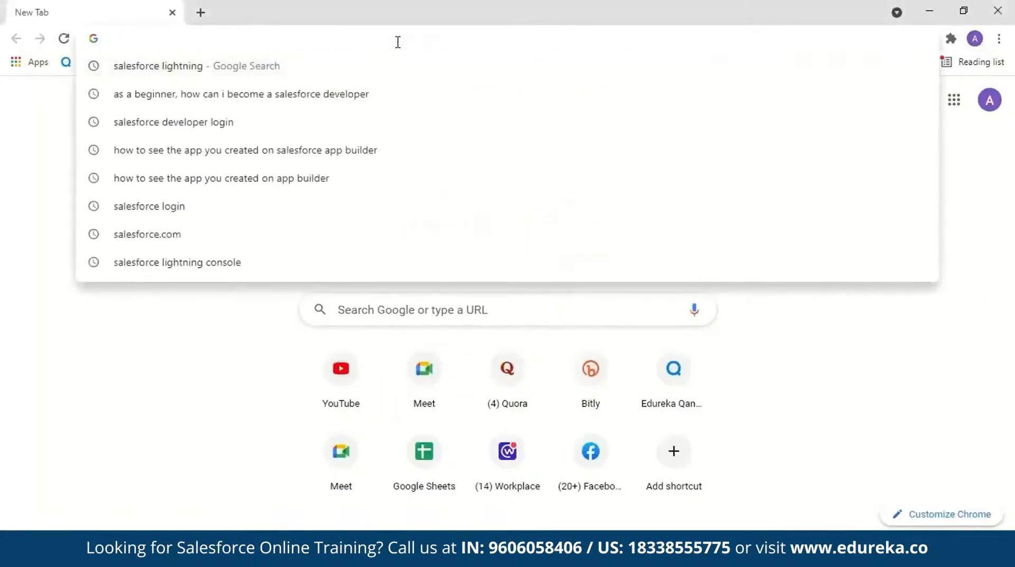
{"action": "type", "text": "salesforce login"}
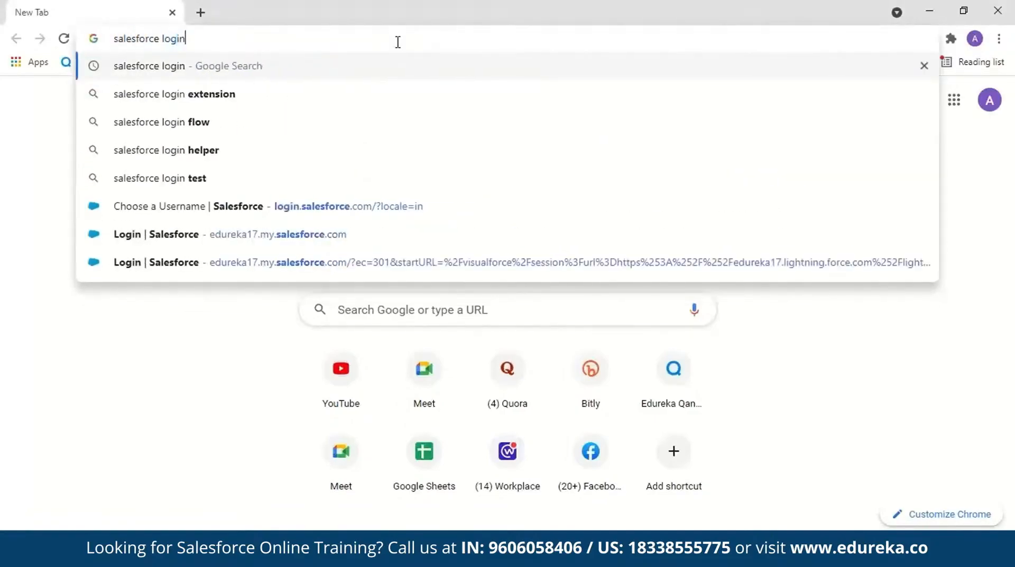
{"action": "key", "text": "Return"}
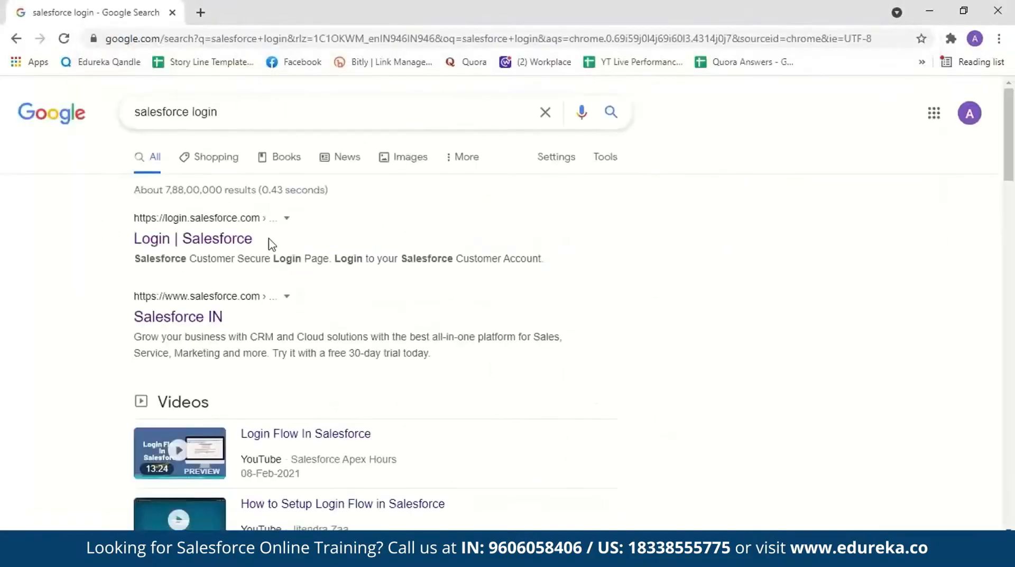
{"action": "left_click", "coordinate": [220, 244]}
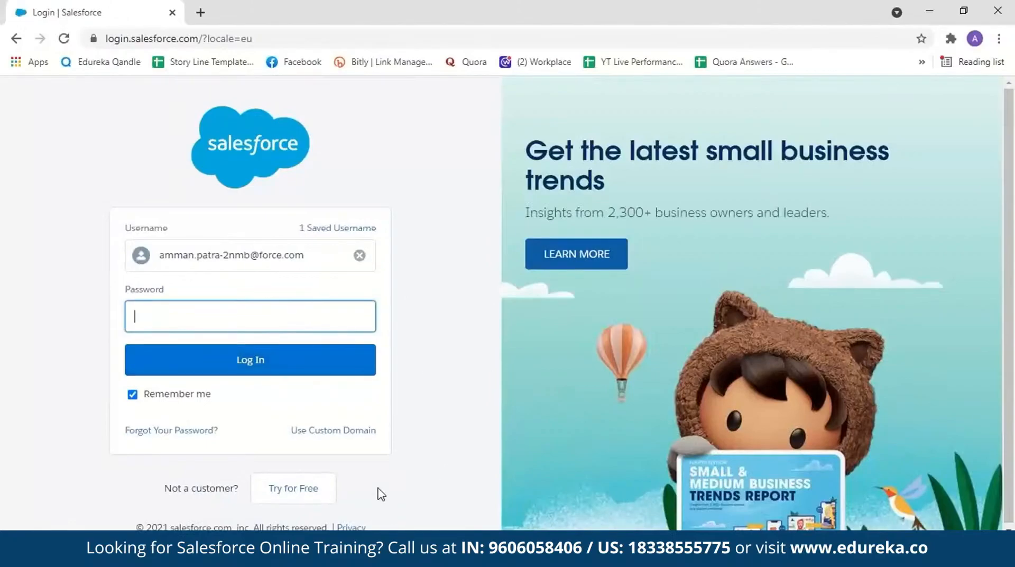
Step: Open the free trial sign-up form, review its fields down to the agreement, and return to the login page
{"action": "left_click", "coordinate": [307, 496]}
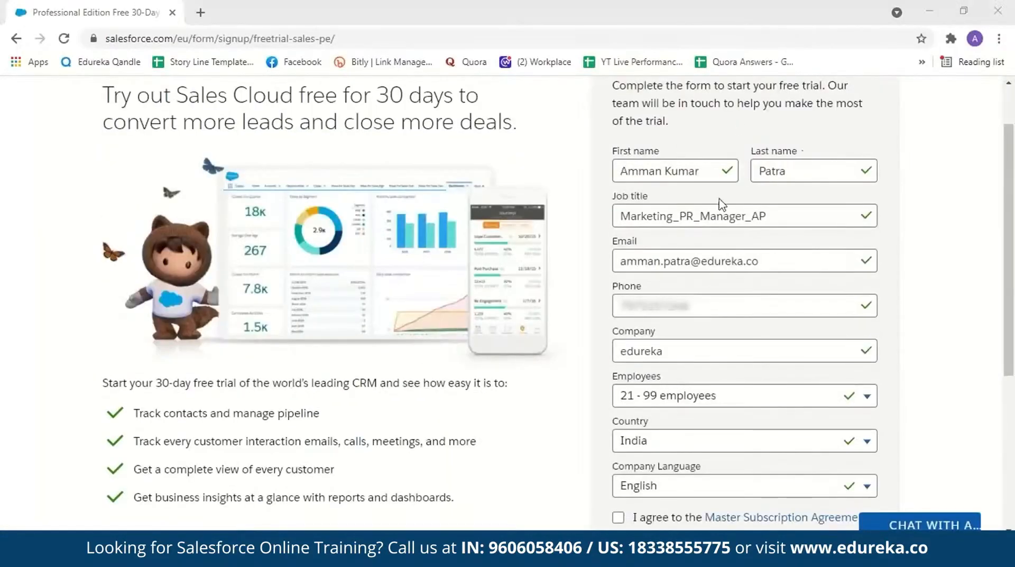
{"action": "scroll", "coordinate": [657, 202], "scroll_direction": "down", "scroll_amount": 1}
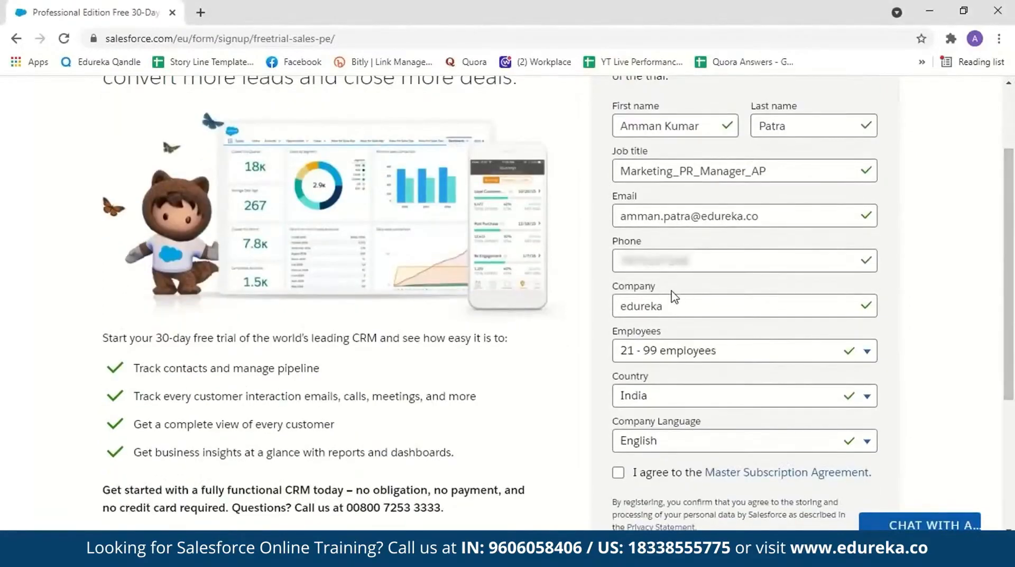
{"action": "scroll", "coordinate": [725, 294], "scroll_direction": "down", "scroll_amount": 2}
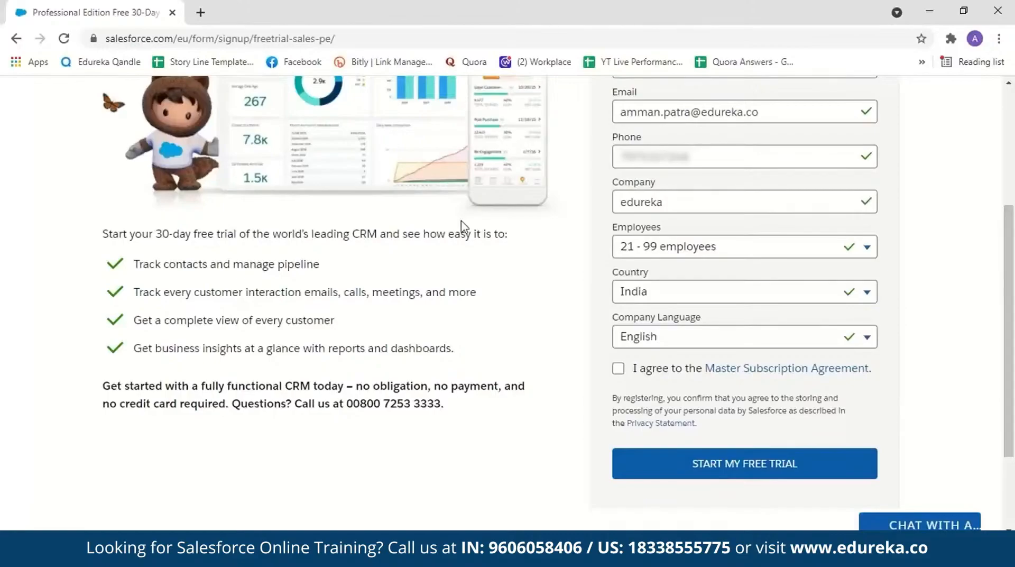
{"action": "left_click", "coordinate": [17, 39]}
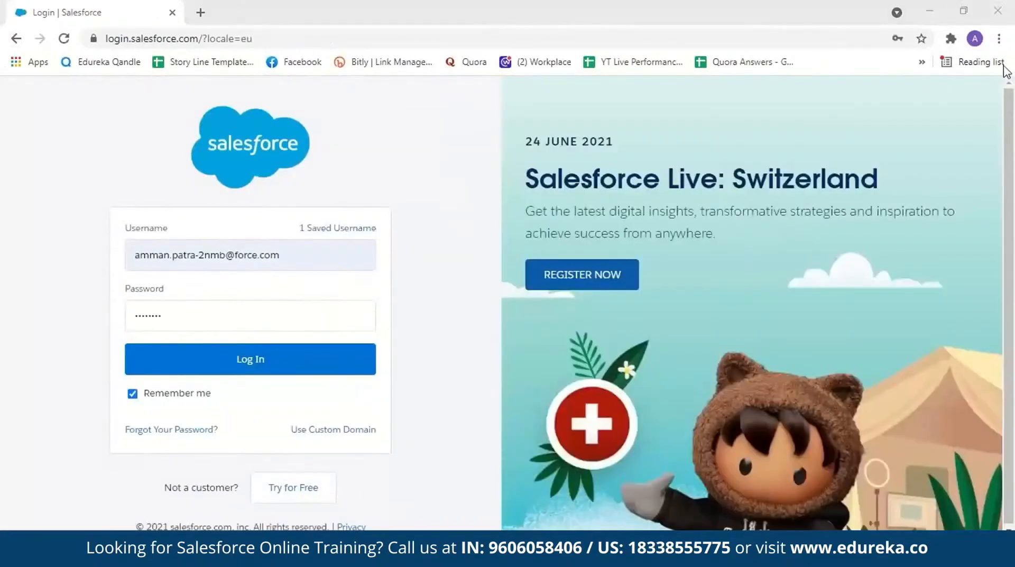
Step: Log in to the Salesforce account and postpone registering a mobile phone with Remind Me Later
{"action": "left_click", "coordinate": [312, 358]}
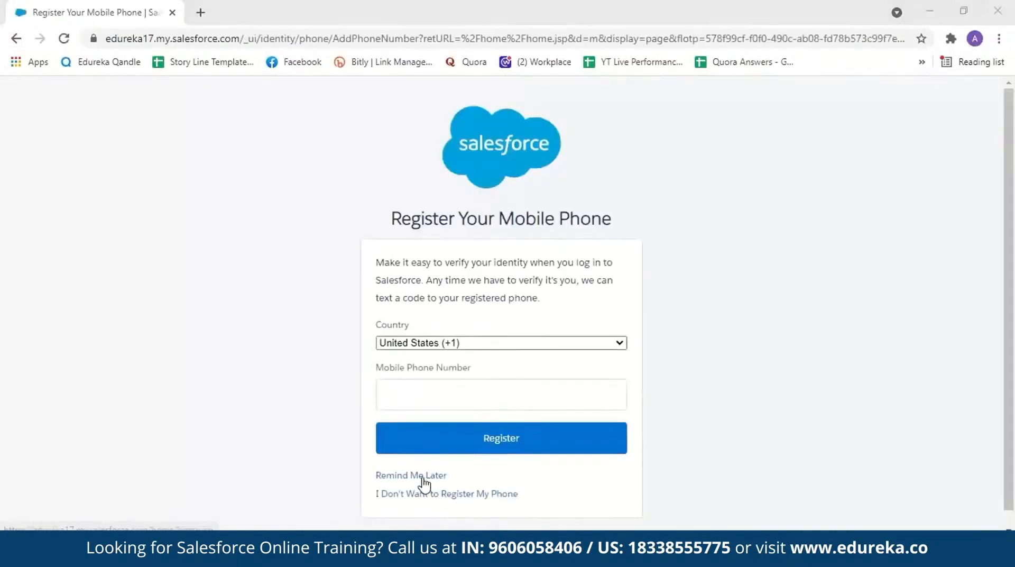
{"action": "left_click", "coordinate": [423, 477]}
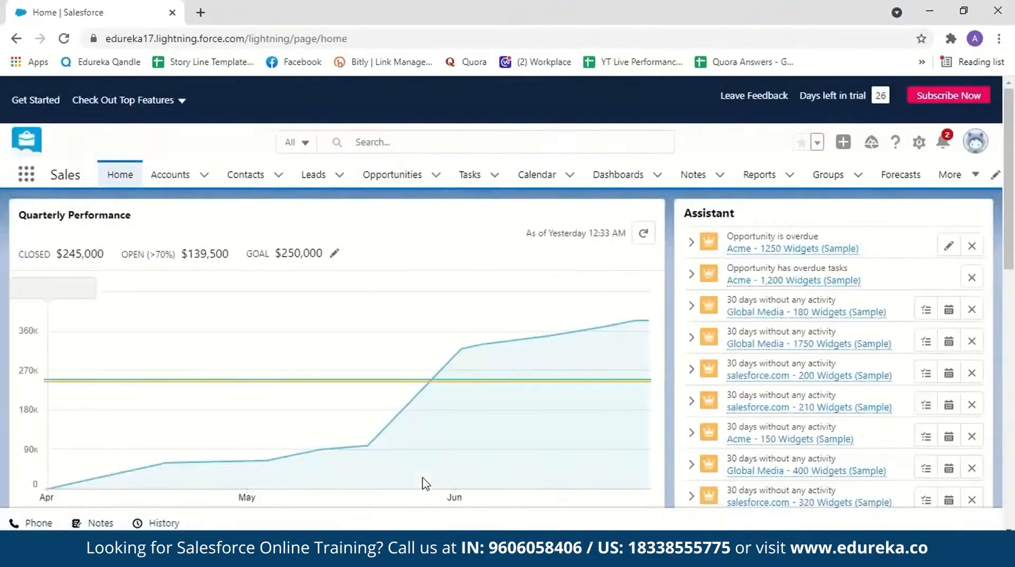
Step: Open Salesforce Setup and go to the Lightning App Builder under User Interface
{"action": "mouse_move", "coordinate": [618, 313]}
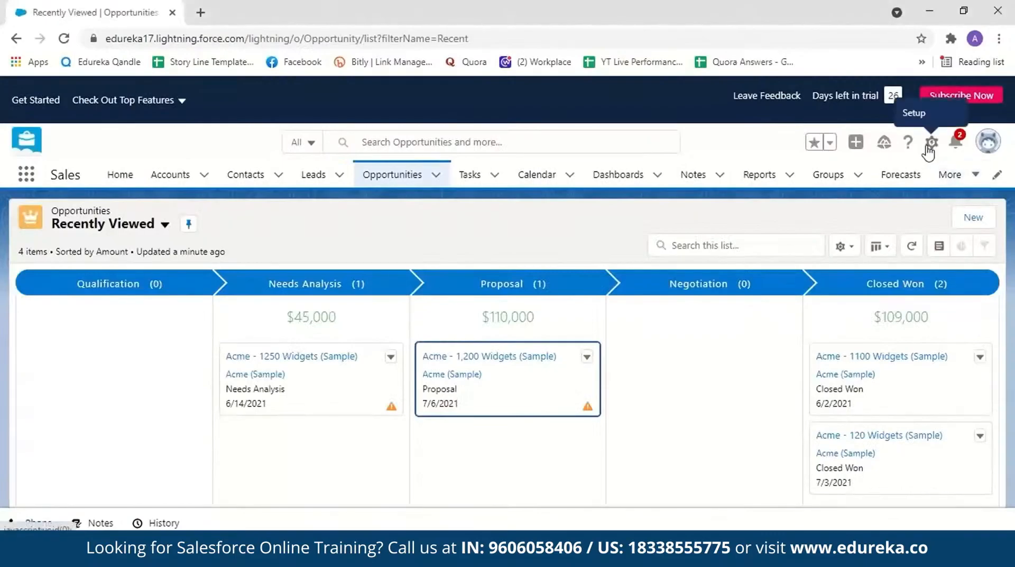
{"action": "left_click", "coordinate": [930, 145]}
{"action": "left_click", "coordinate": [904, 188]}
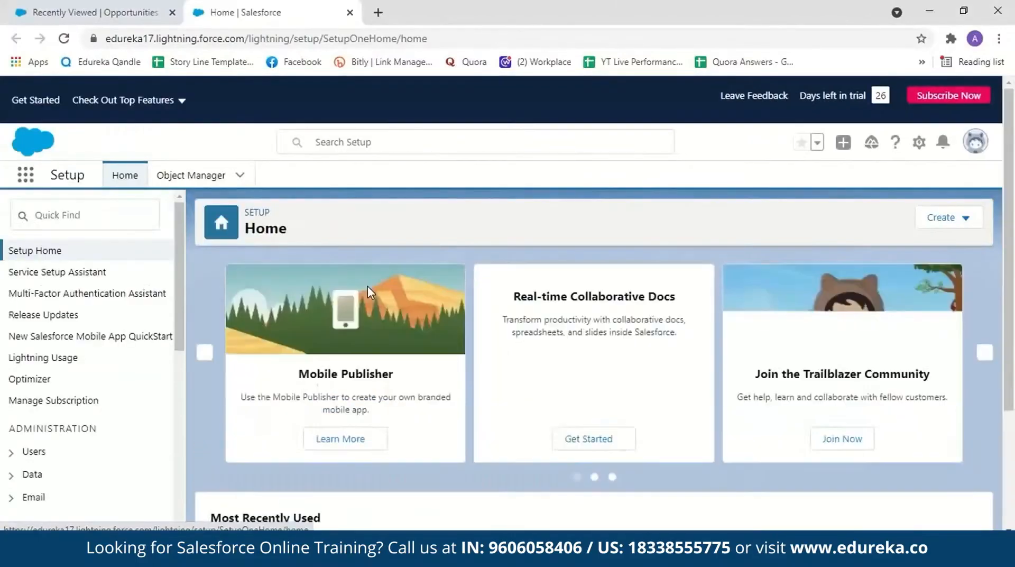
{"action": "left_click_drag", "start_coordinate": [177, 293], "coordinate": [185, 423]}
{"action": "left_click", "coordinate": [29, 358]}
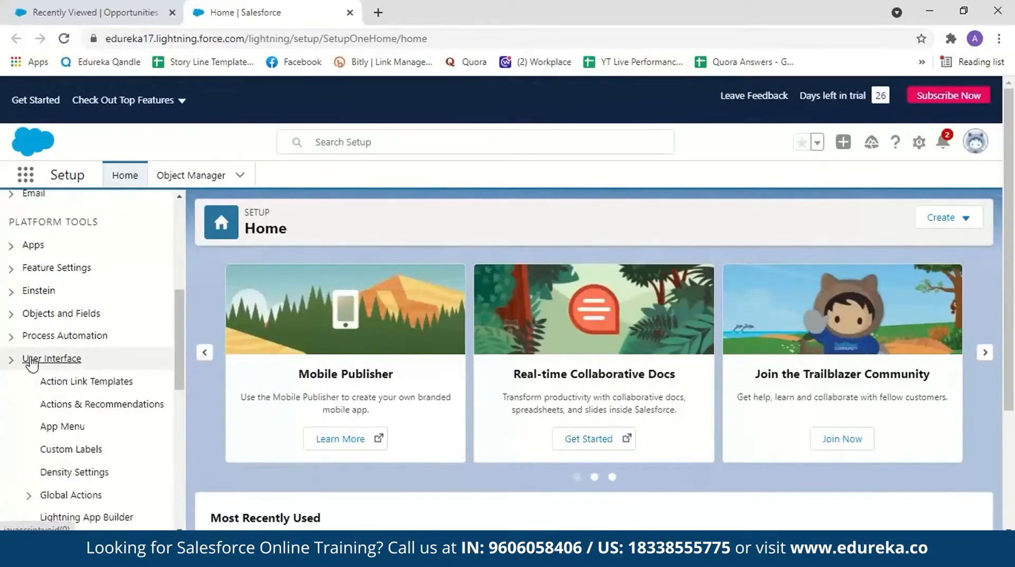
{"action": "left_click_drag", "start_coordinate": [180, 354], "coordinate": [182, 394]}
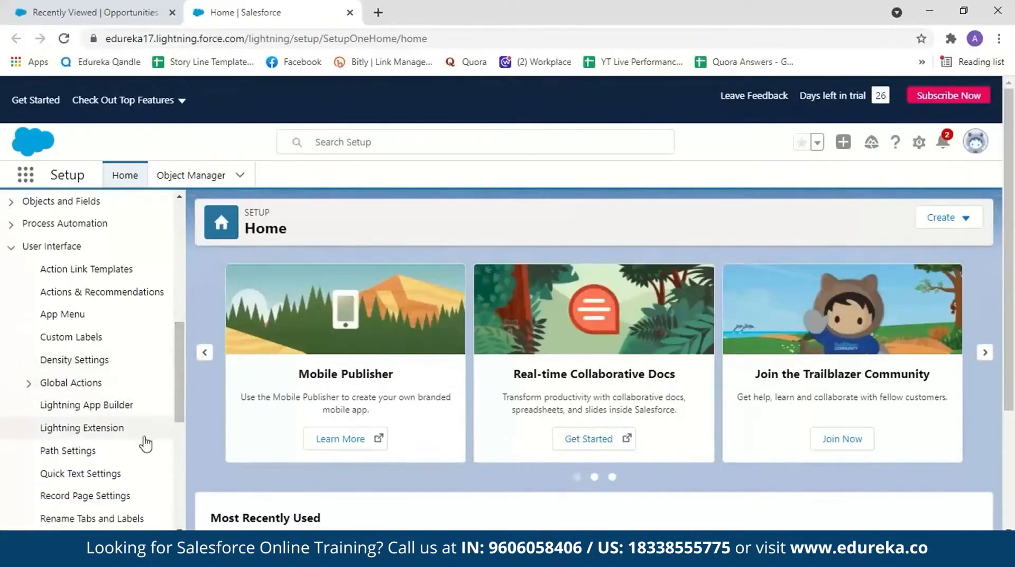
{"action": "left_click", "coordinate": [86, 410]}
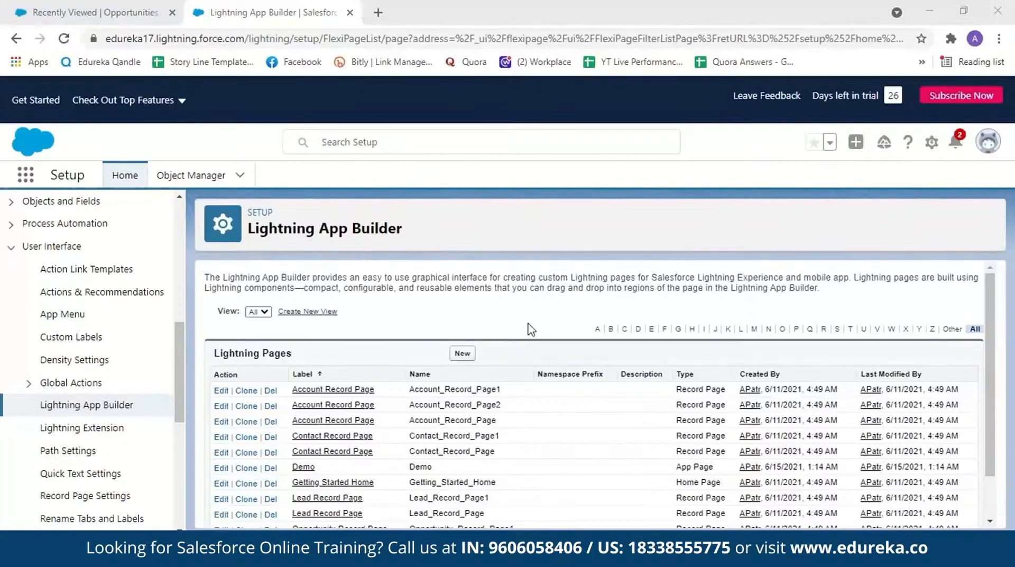
Step: Start a new Lightning page, look through the available page types and choose App Page
{"action": "left_click", "coordinate": [459, 358]}
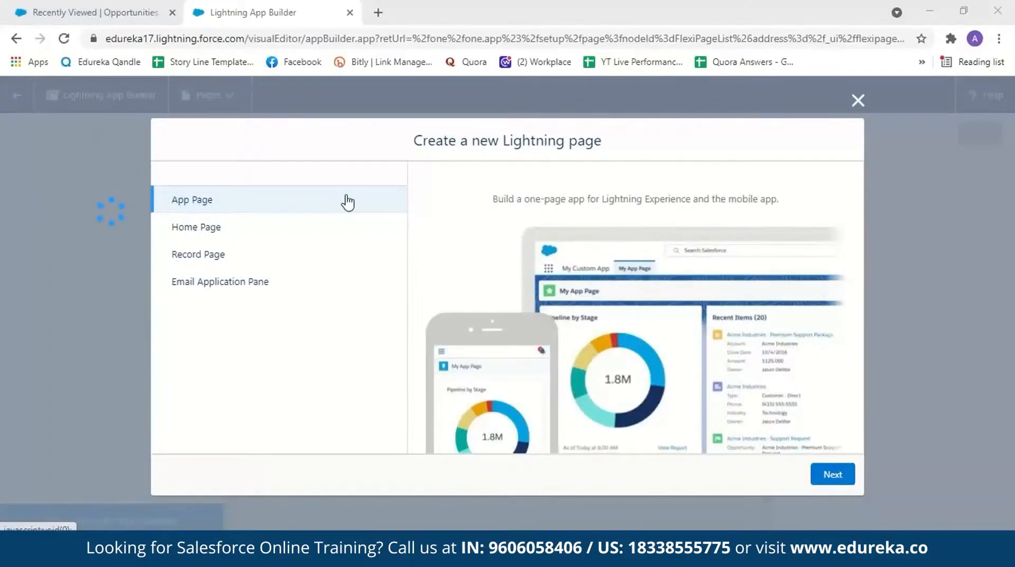
{"action": "left_click", "coordinate": [343, 231]}
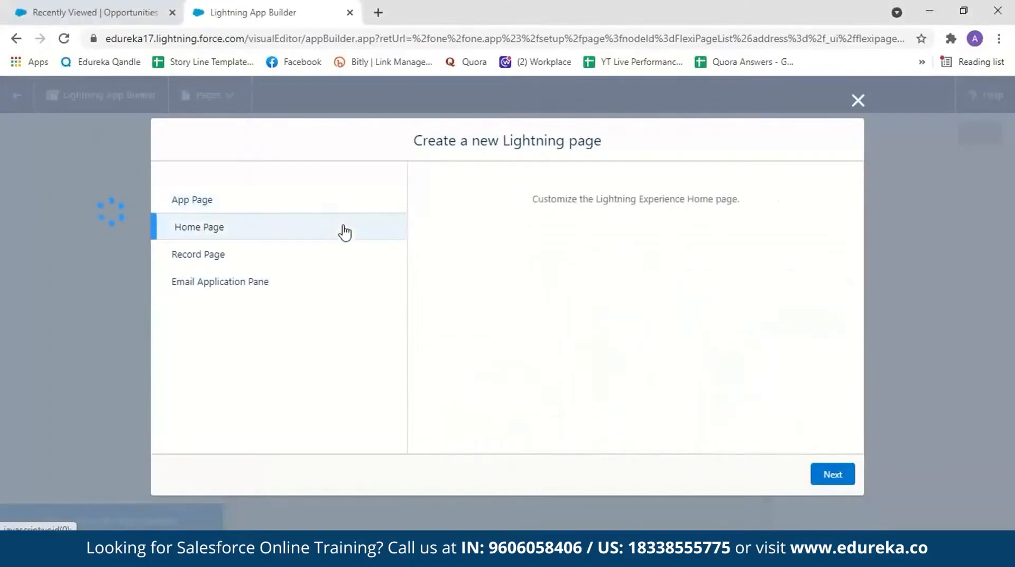
{"action": "left_click", "coordinate": [331, 259]}
{"action": "left_click", "coordinate": [324, 279]}
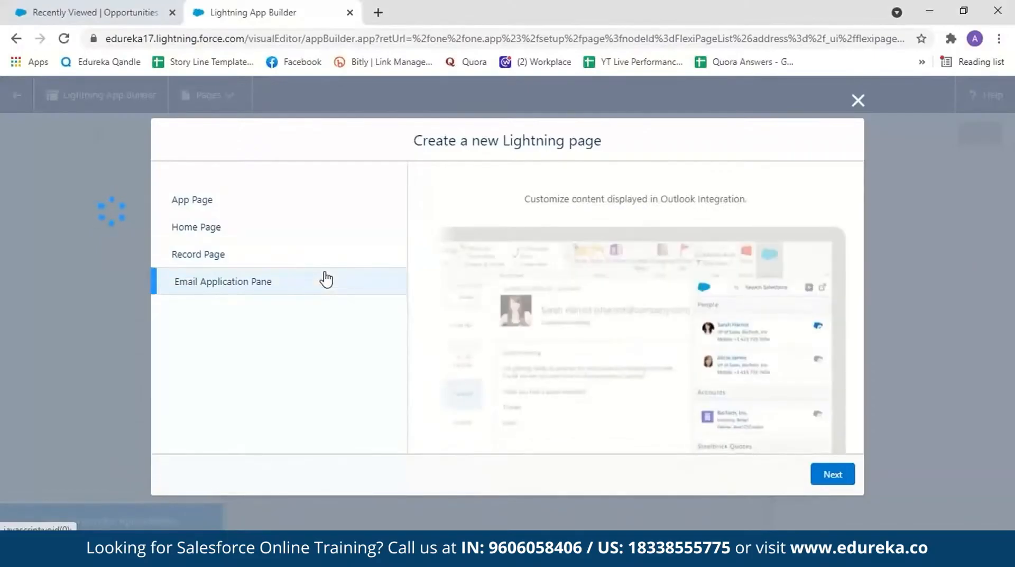
{"action": "left_click", "coordinate": [319, 198]}
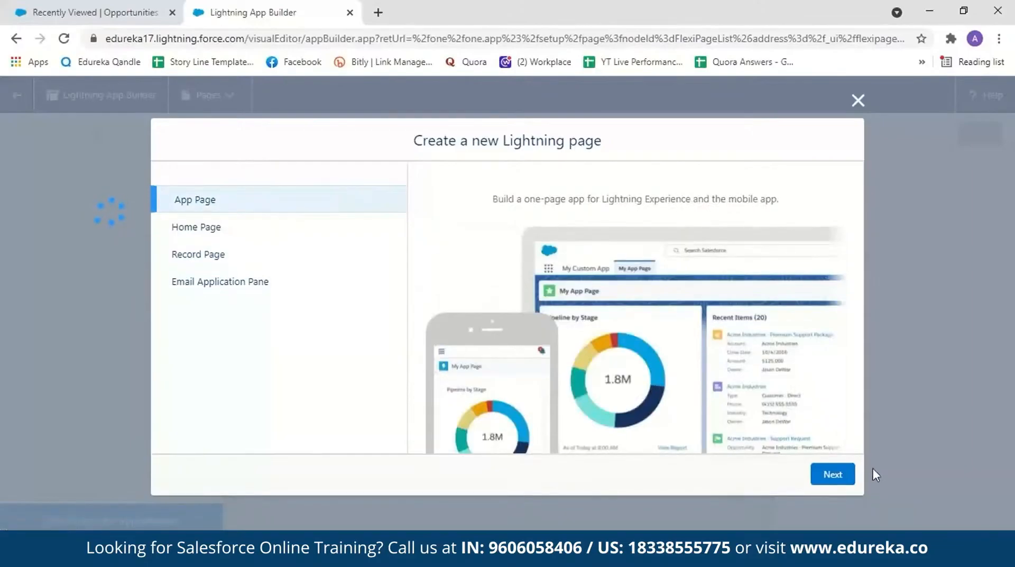
{"action": "left_click", "coordinate": [844, 477]}
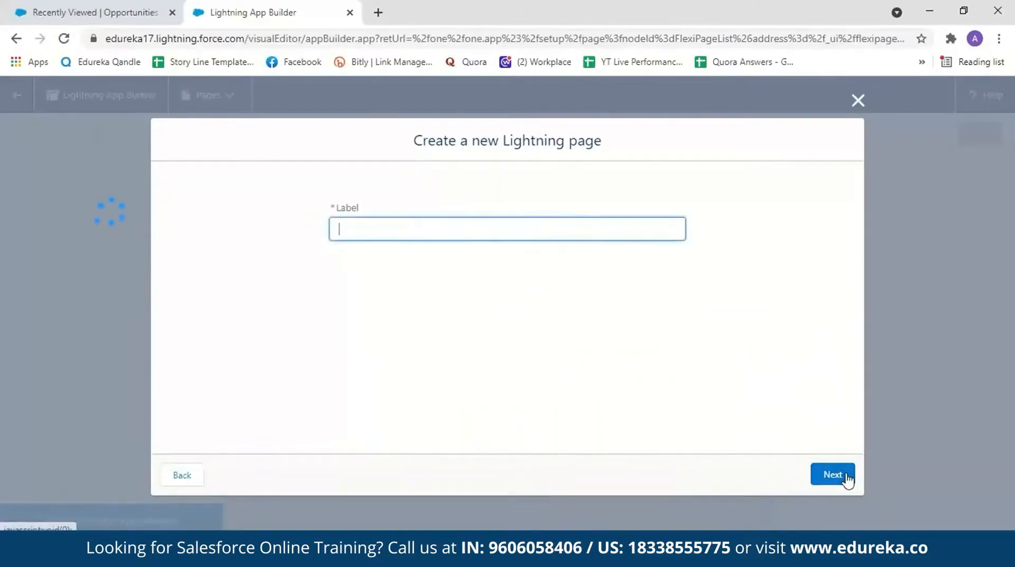
Step: Label the new Lightning page AppDemo and continue to the template selection
{"action": "type", "text": "A"}
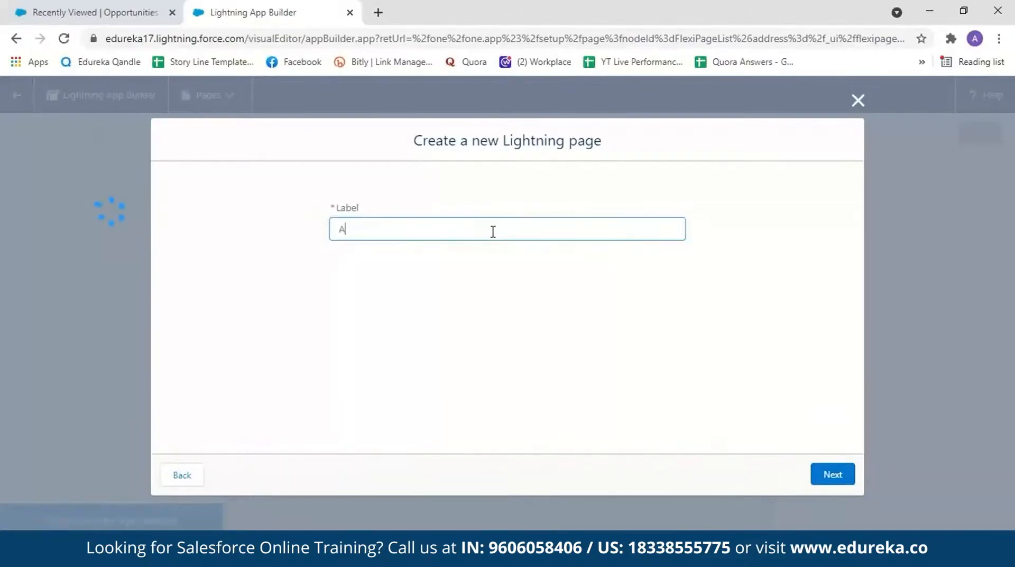
{"action": "type", "text": "ppDemo"}
{"action": "left_click", "coordinate": [832, 476]}
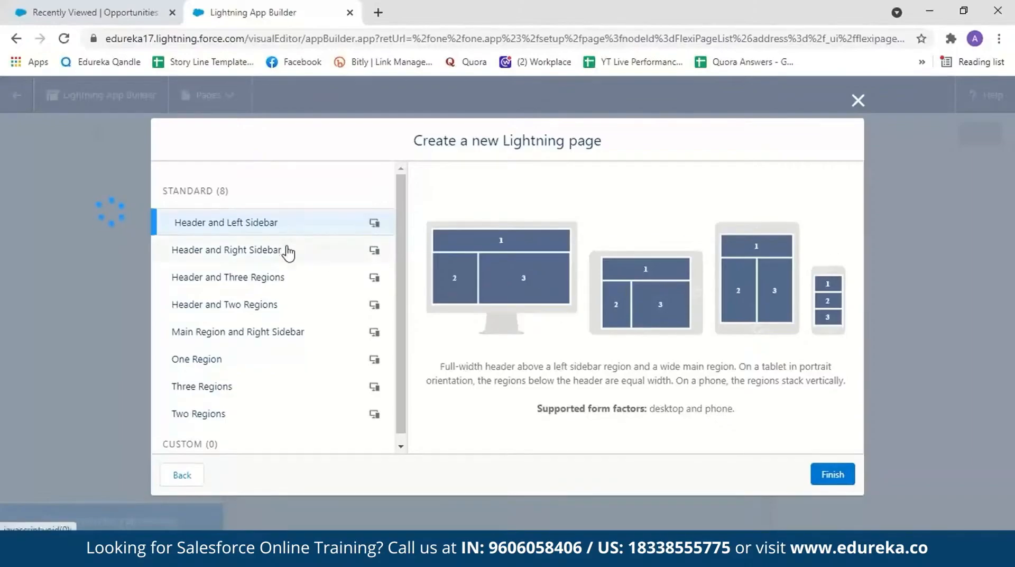
Step: Preview the standard page templates and create the page with the Header and Two Regions template
{"action": "left_click", "coordinate": [289, 252]}
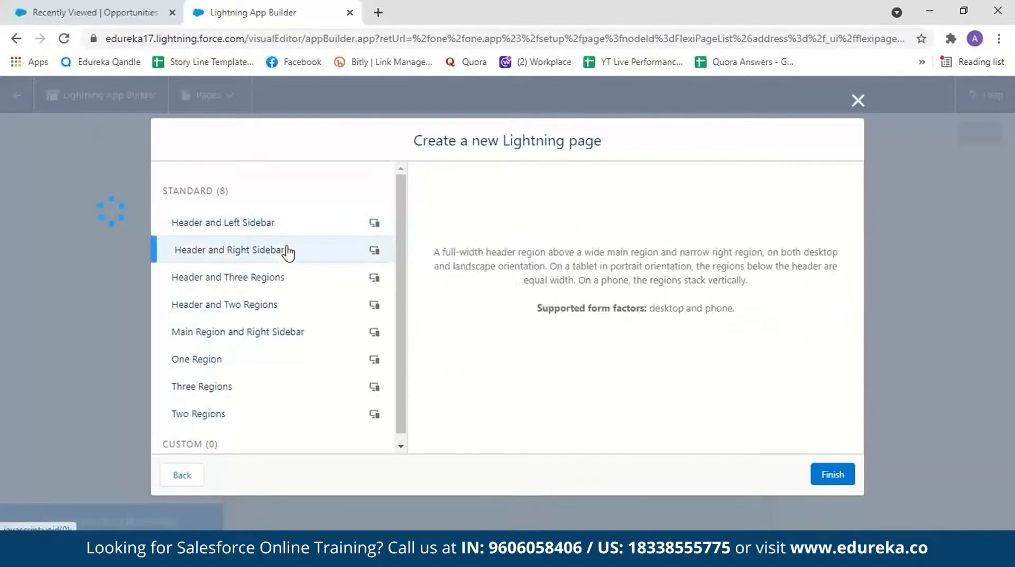
{"action": "left_click", "coordinate": [301, 284]}
{"action": "left_click", "coordinate": [300, 311]}
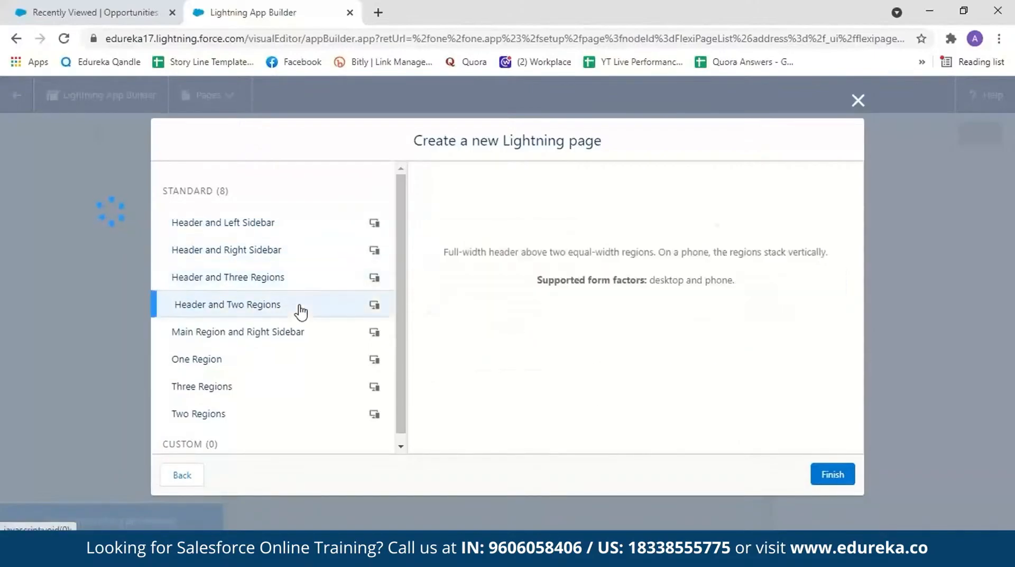
{"action": "left_click", "coordinate": [297, 330]}
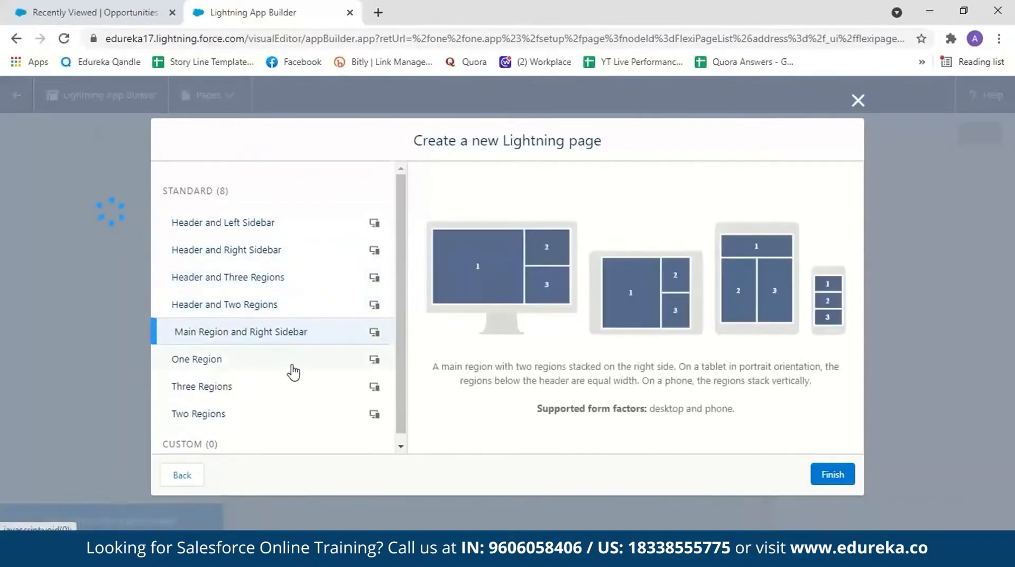
{"action": "left_click", "coordinate": [228, 371]}
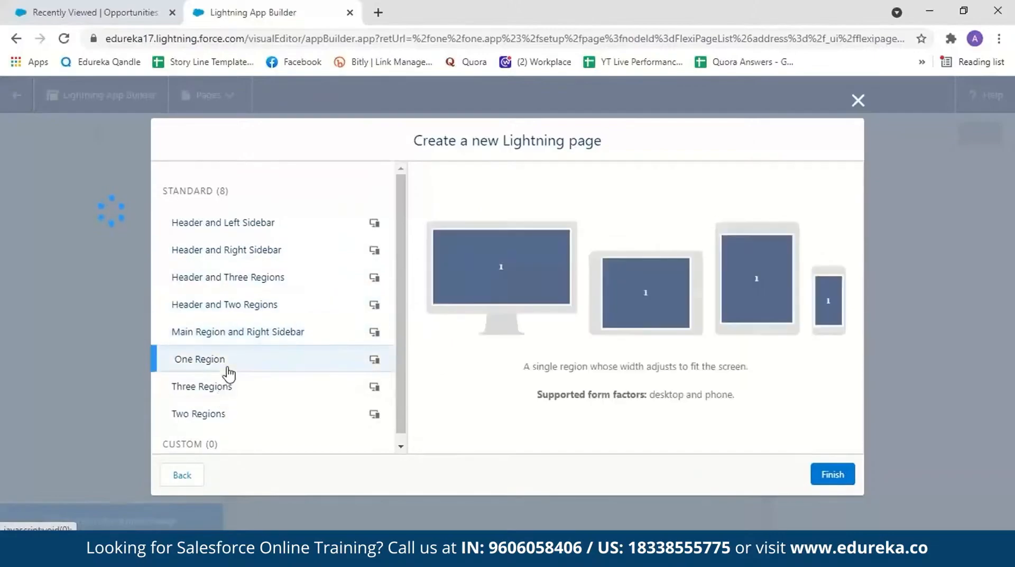
{"action": "left_click", "coordinate": [229, 390]}
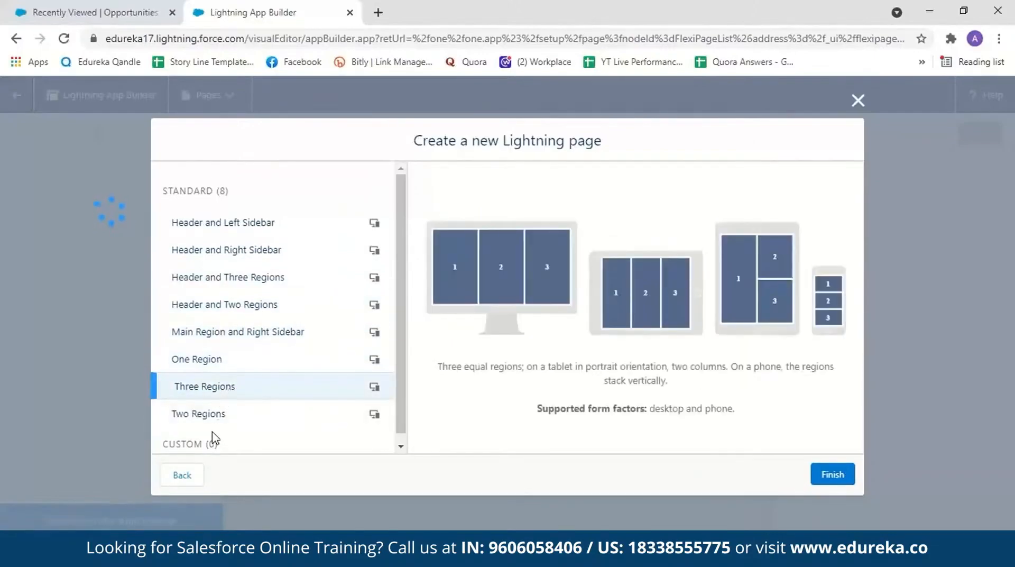
{"action": "left_click", "coordinate": [204, 418]}
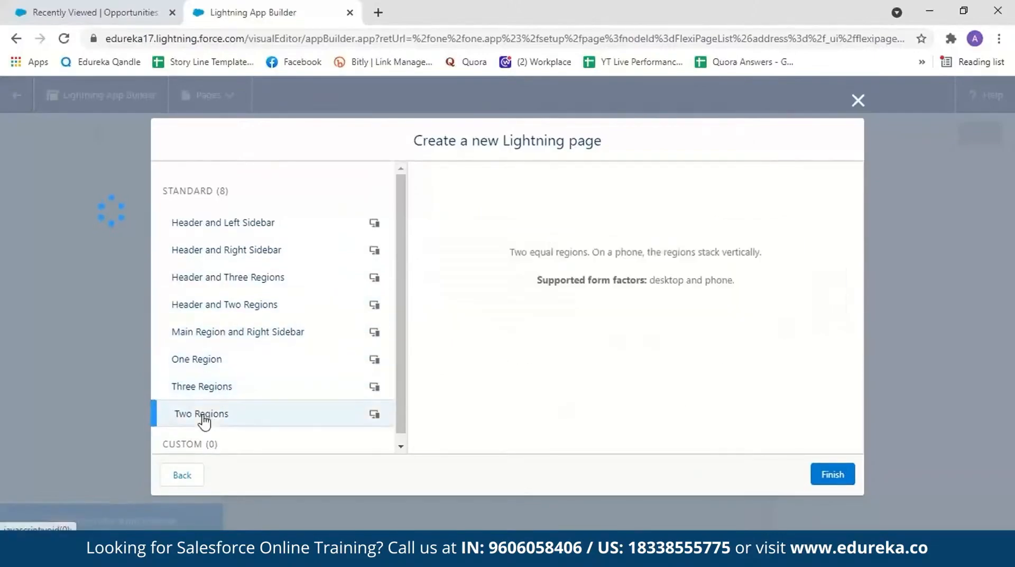
{"action": "left_click", "coordinate": [254, 312]}
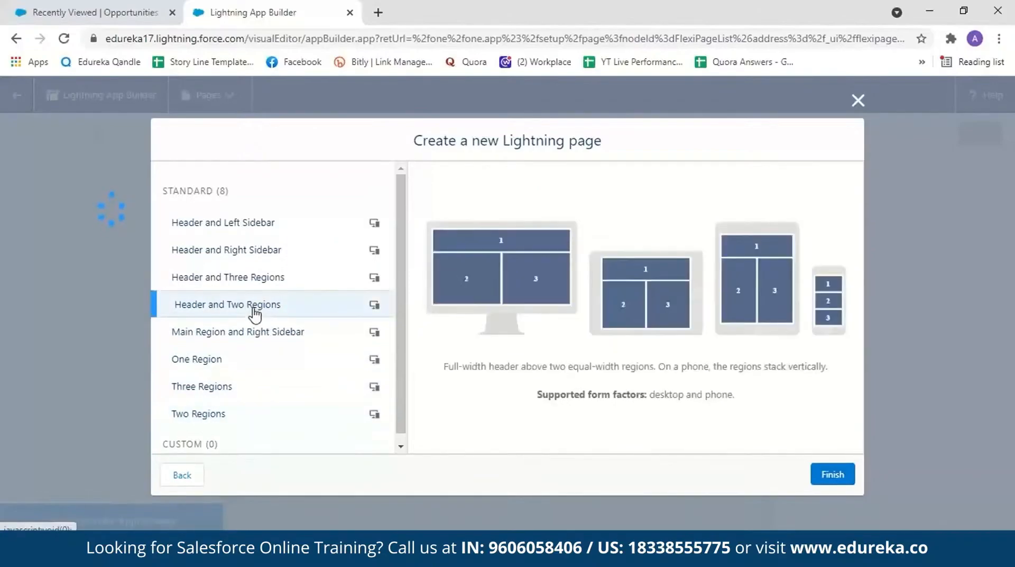
{"action": "left_click", "coordinate": [823, 476]}
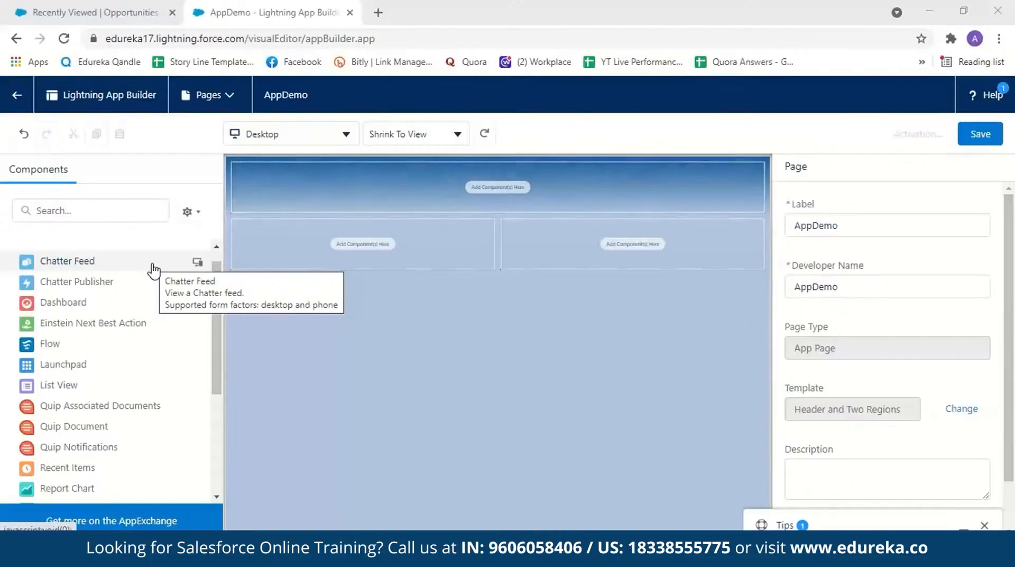
Step: Add a Report Chart component to the left region and a Dashboard component to the right region below the header
{"action": "scroll", "coordinate": [159, 371], "scroll_direction": "down", "scroll_amount": 2}
{"action": "left_click_drag", "start_coordinate": [118, 444], "coordinate": [331, 253]}
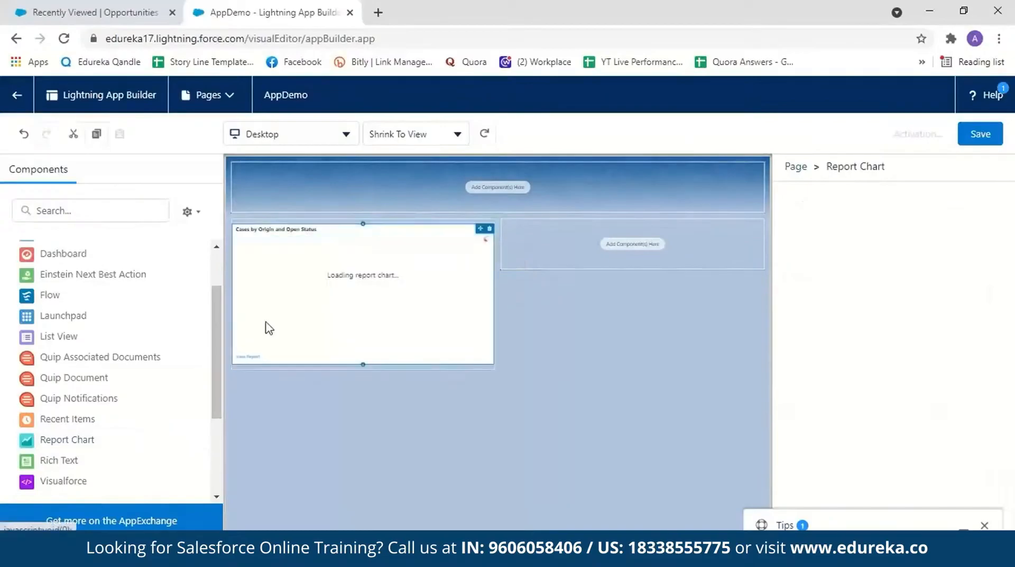
{"action": "left_click_drag", "start_coordinate": [217, 378], "coordinate": [216, 338]}
{"action": "left_click_drag", "start_coordinate": [64, 321], "coordinate": [529, 246]}
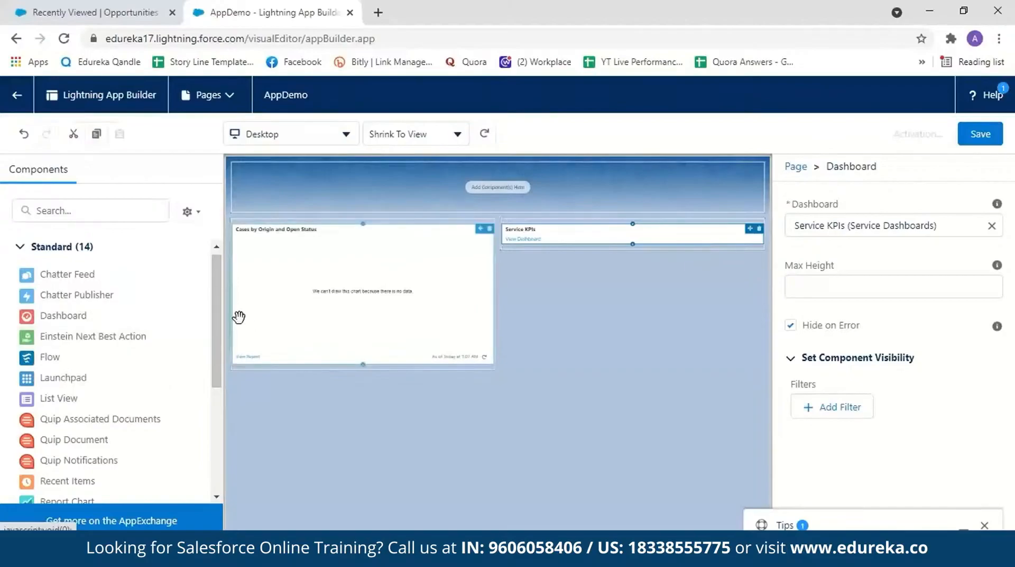
Step: Add a Rich Text component to the page header with the text "Welcome to Salesforce"
{"action": "scroll", "coordinate": [218, 349], "scroll_direction": "down", "scroll_amount": 3}
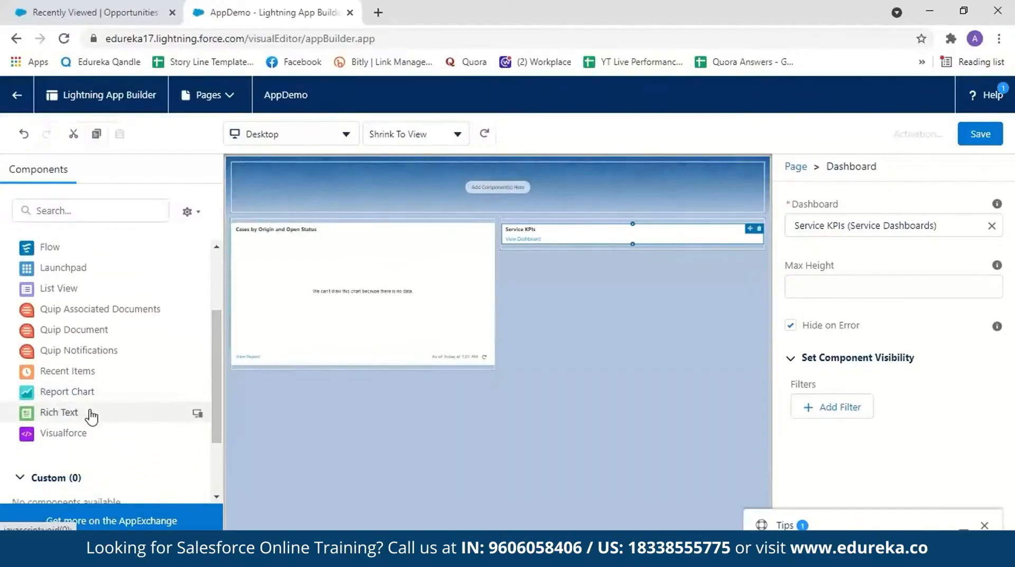
{"action": "left_click_drag", "start_coordinate": [90, 413], "coordinate": [394, 191]}
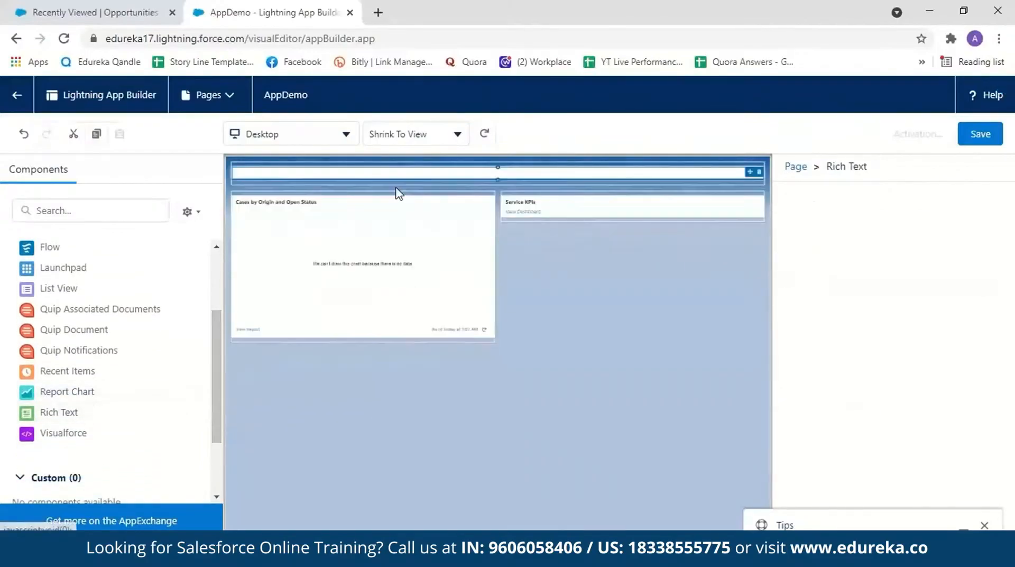
{"action": "left_click", "coordinate": [811, 334]}
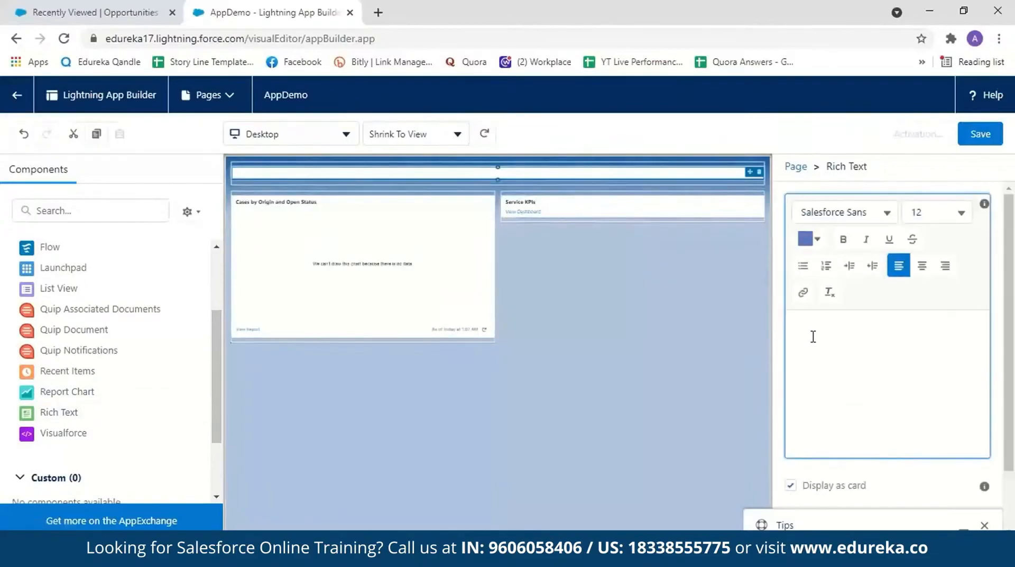
{"action": "type", "text": "Welcome to"}
{"action": "type", "text": "Salesforce"}
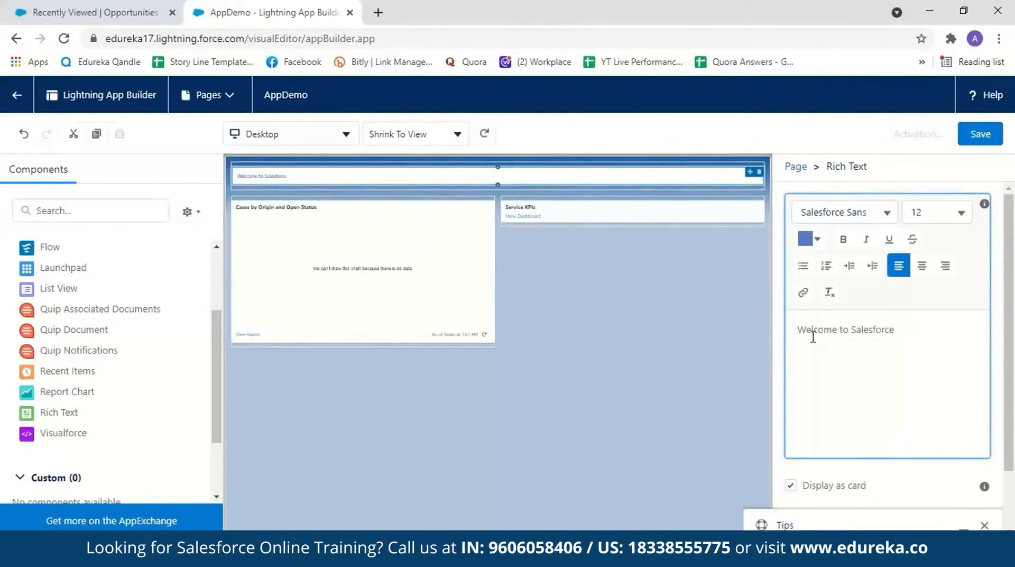
Step: Delete the report chart from the left region and add a Report Chart component there again
{"action": "left_click_drag", "start_coordinate": [480, 206], "coordinate": [464, 221]}
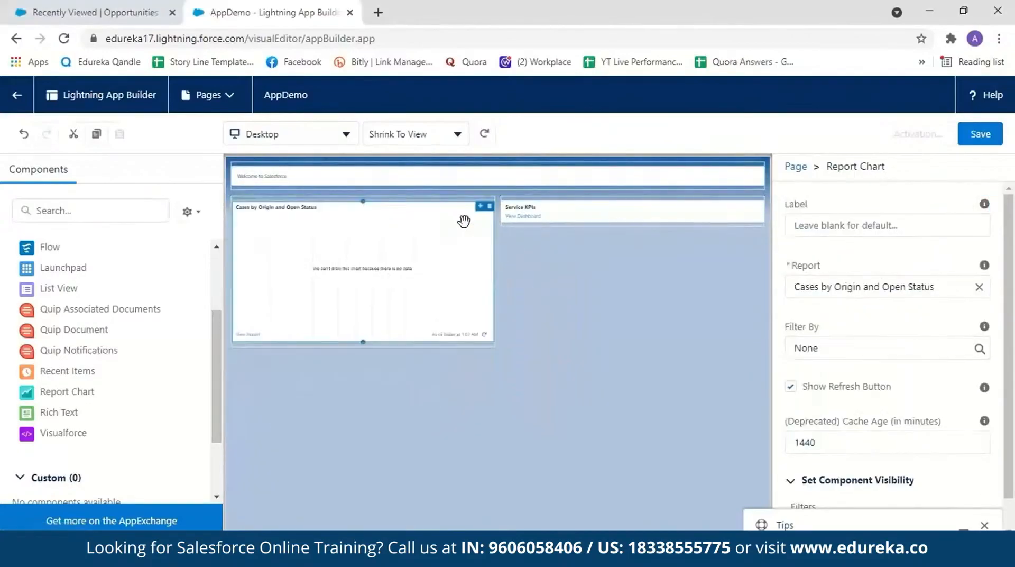
{"action": "left_click", "coordinate": [490, 207]}
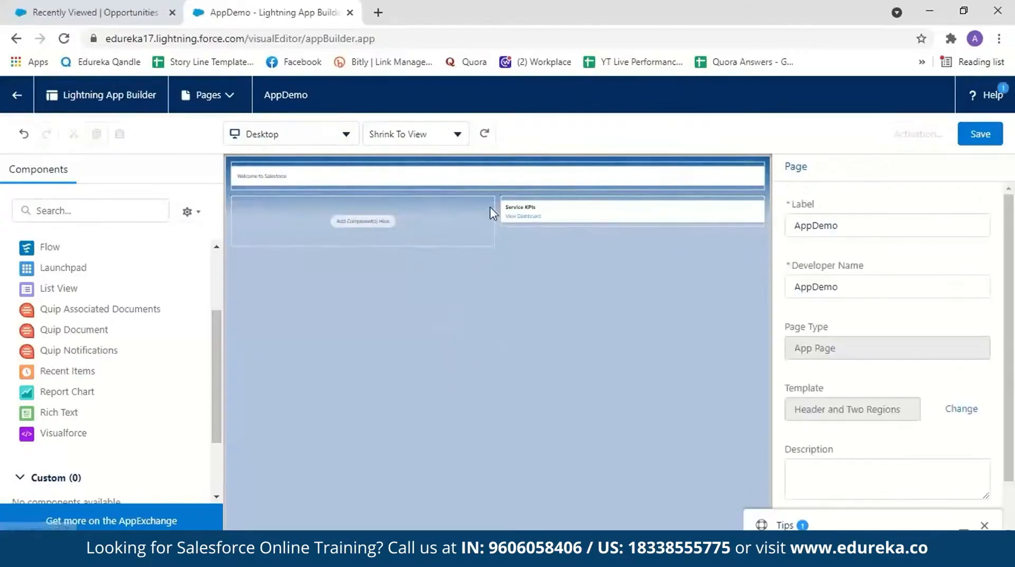
{"action": "left_click_drag", "start_coordinate": [163, 392], "coordinate": [316, 221]}
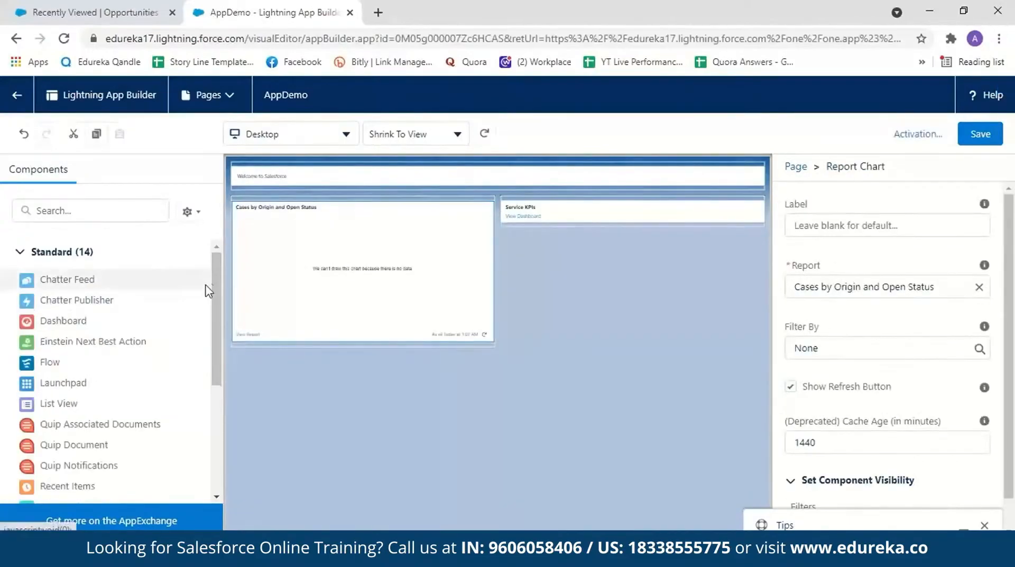
Step: Look through the available standard and custom components, then examine the Report Chart's properties, including its selectable reports and visibility filters
{"action": "left_click_drag", "start_coordinate": [219, 294], "coordinate": [204, 389]}
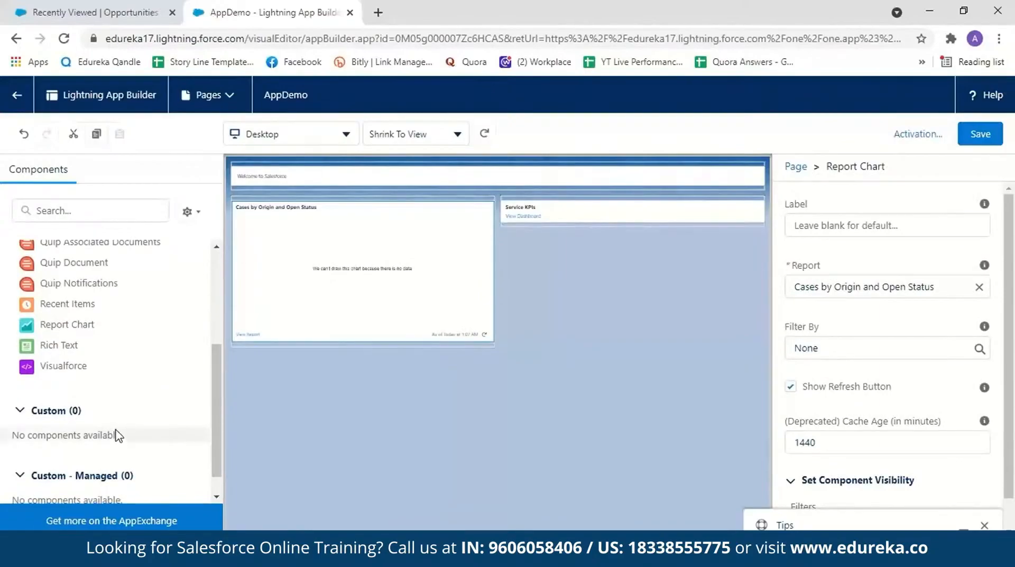
{"action": "left_click_drag", "start_coordinate": [213, 421], "coordinate": [211, 321]}
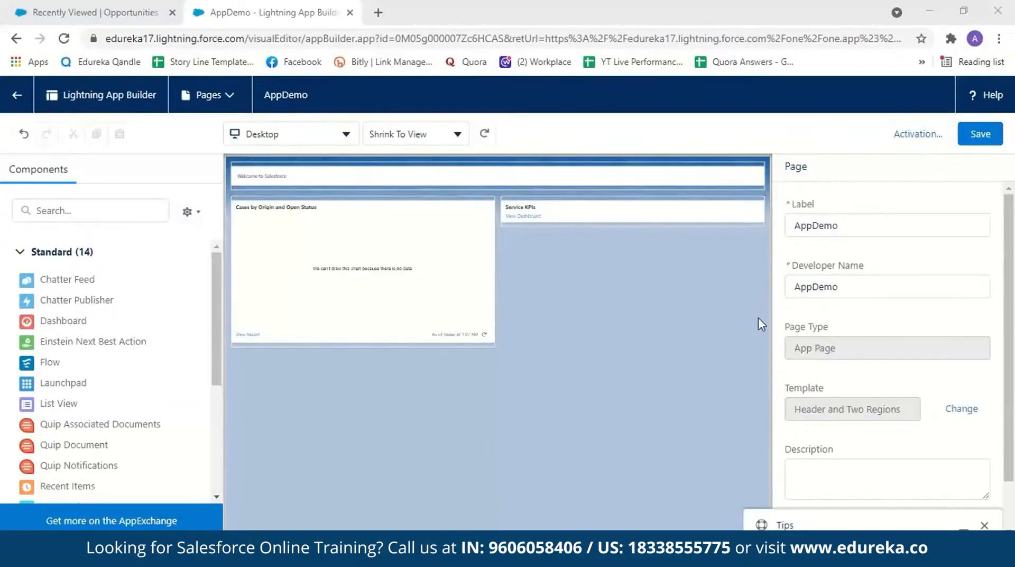
{"action": "left_click", "coordinate": [429, 308]}
{"action": "left_click", "coordinate": [915, 233]}
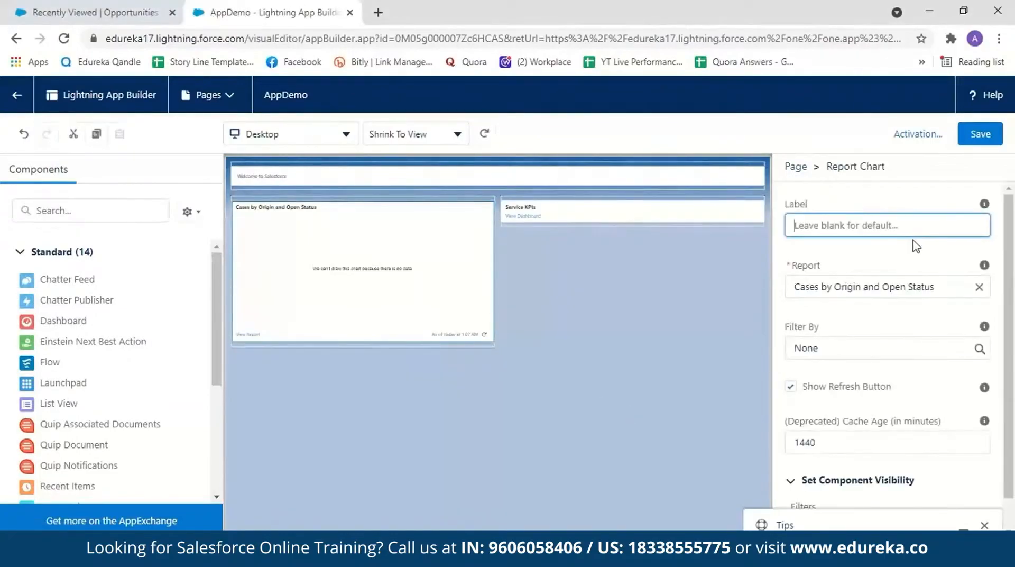
{"action": "left_click", "coordinate": [951, 285]}
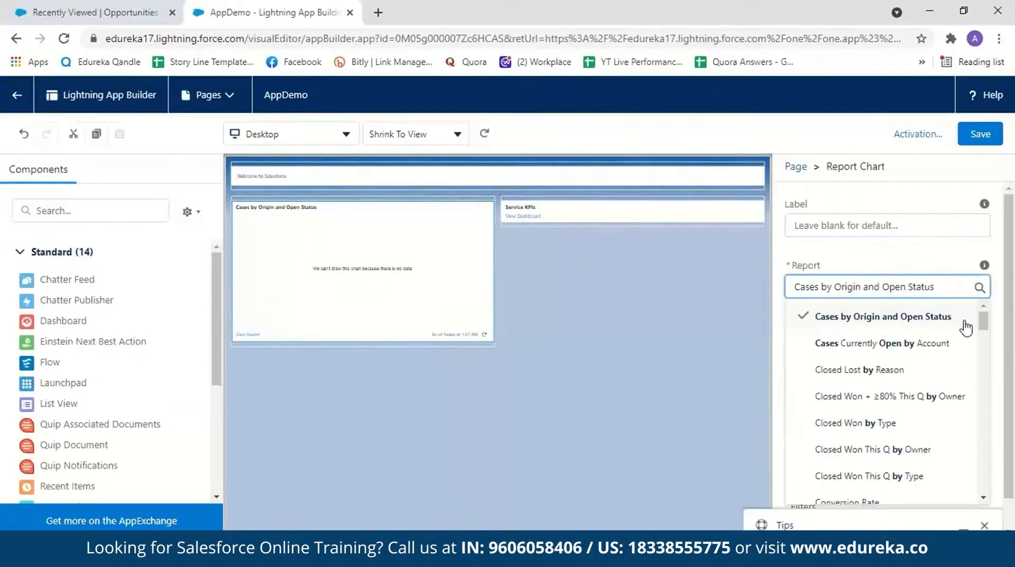
{"action": "mouse_move", "coordinate": [984, 321]}
{"action": "left_mouse_down"}
{"action": "mouse_move", "coordinate": [988, 345]}
{"action": "mouse_move", "coordinate": [985, 320]}
{"action": "left_mouse_up"}
{"action": "left_click", "coordinate": [930, 256]}
{"action": "scroll", "coordinate": [900, 341], "scroll_direction": "down", "scroll_amount": 1}
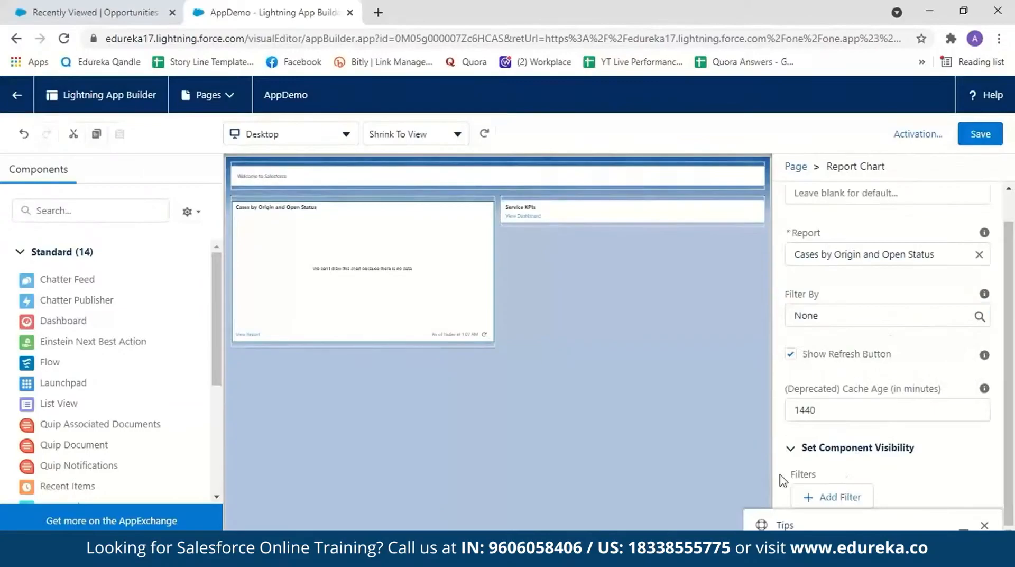
{"action": "left_click", "coordinate": [592, 389]}
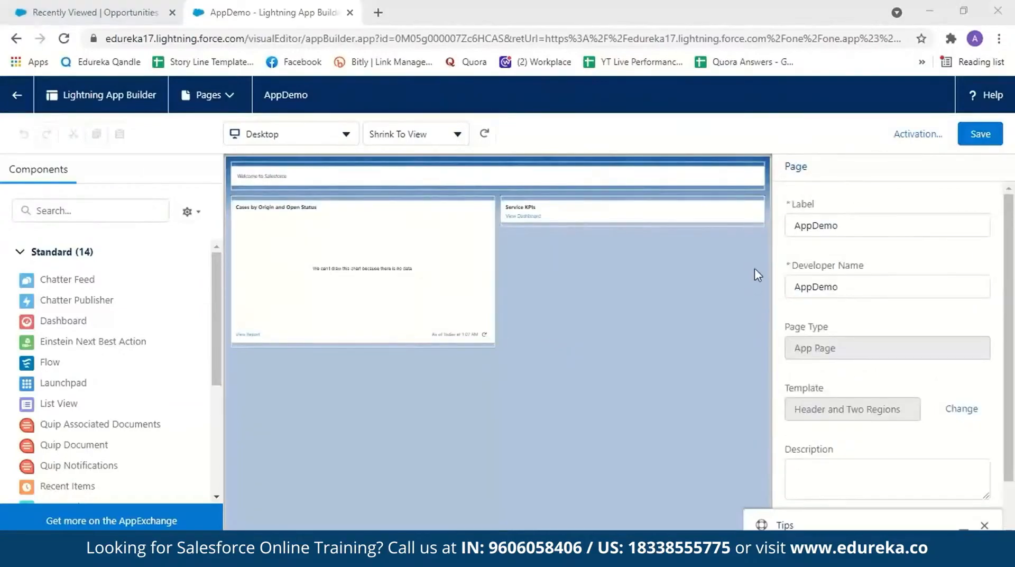
Step: Save the page and change its icon to the yellow hexagon in the activation settings
{"action": "left_click", "coordinate": [974, 138]}
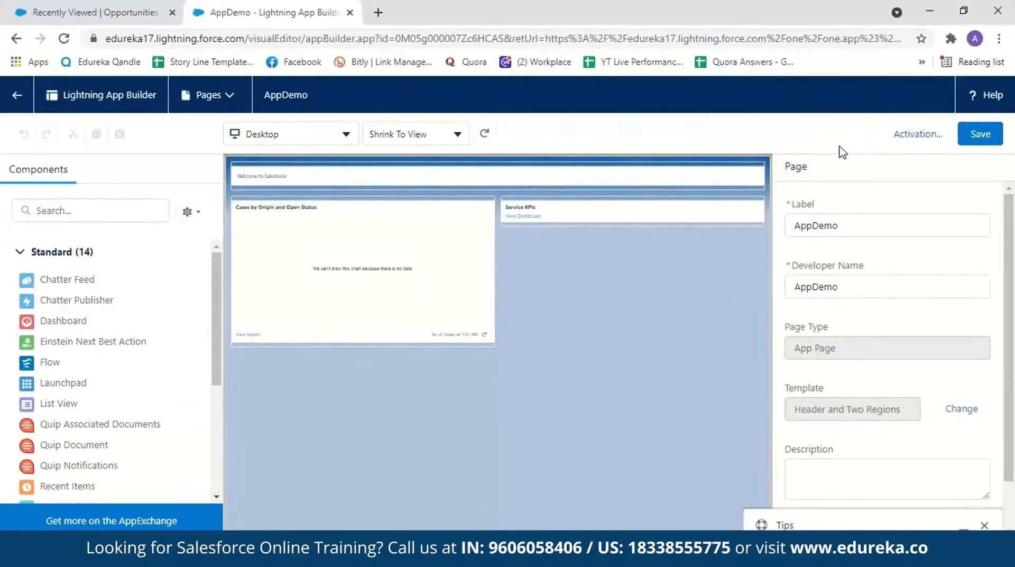
{"action": "left_click", "coordinate": [900, 138]}
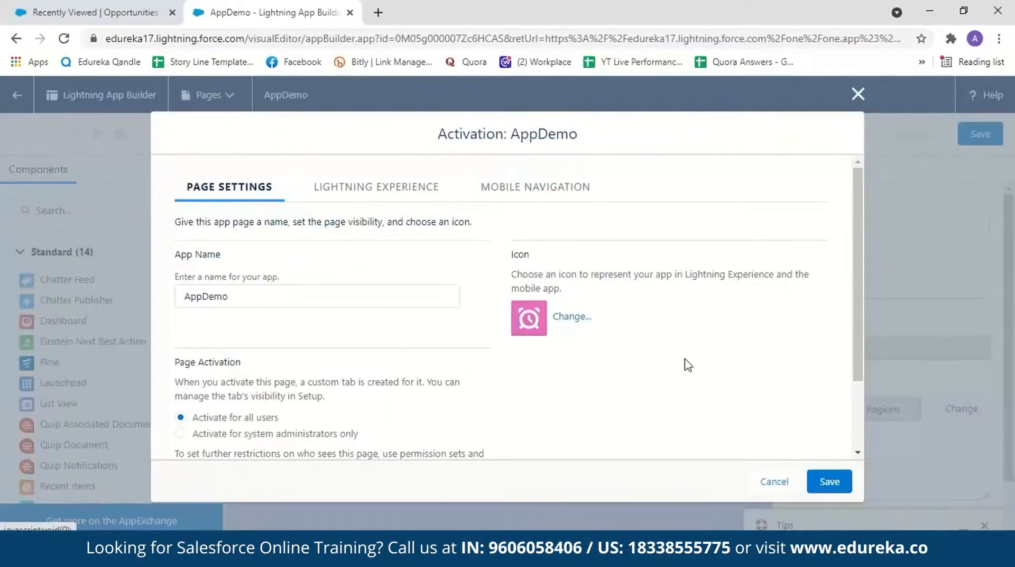
{"action": "scroll", "coordinate": [863, 372], "scroll_direction": "down", "scroll_amount": 2}
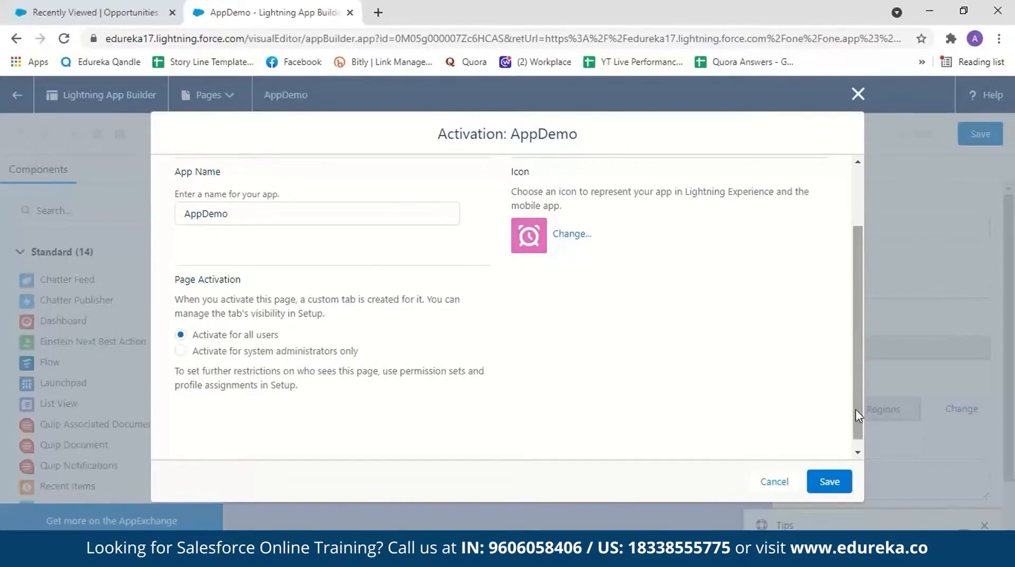
{"action": "scroll", "coordinate": [280, 423], "scroll_direction": "up", "scroll_amount": 2}
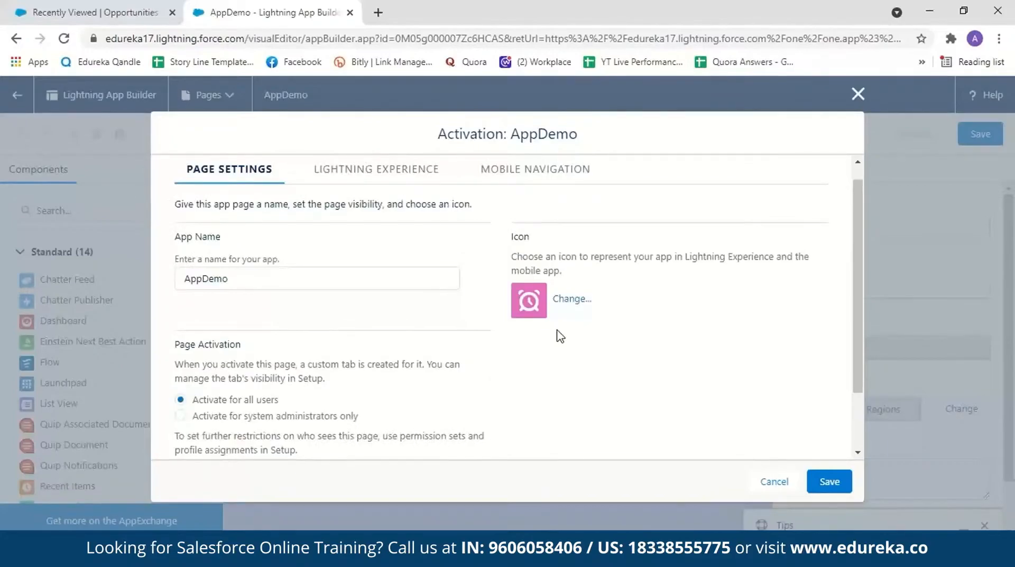
{"action": "left_click", "coordinate": [571, 298]}
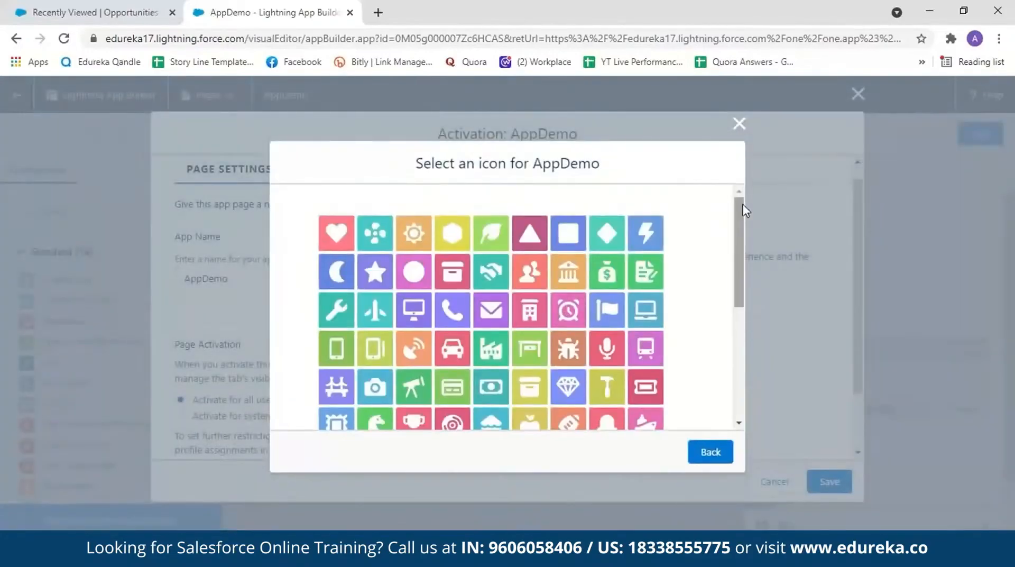
{"action": "mouse_move", "coordinate": [738, 237]}
{"action": "left_mouse_down"}
{"action": "mouse_move", "coordinate": [745, 356]}
{"action": "mouse_move", "coordinate": [722, 228]}
{"action": "left_mouse_up"}
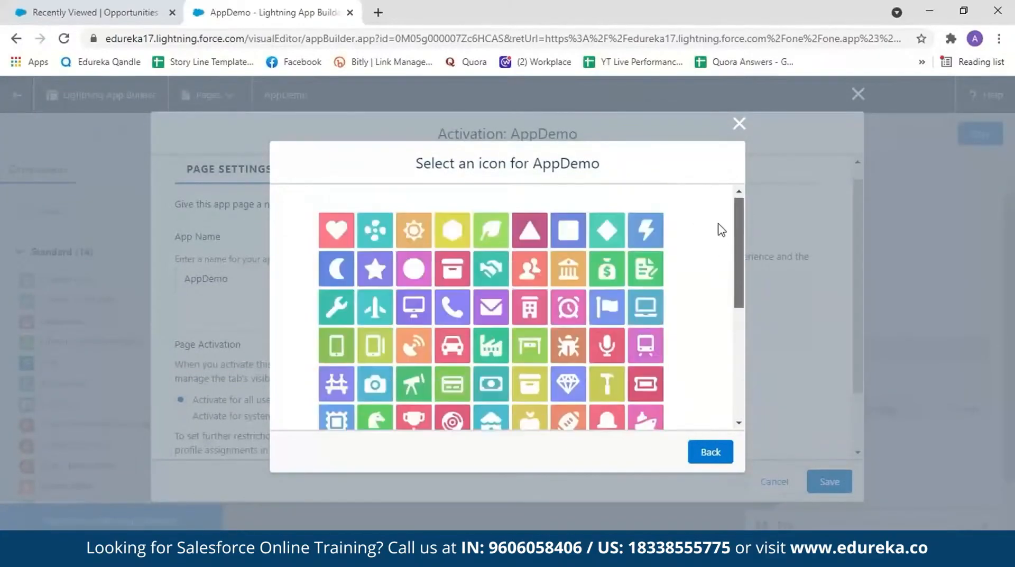
{"action": "left_click", "coordinate": [461, 239]}
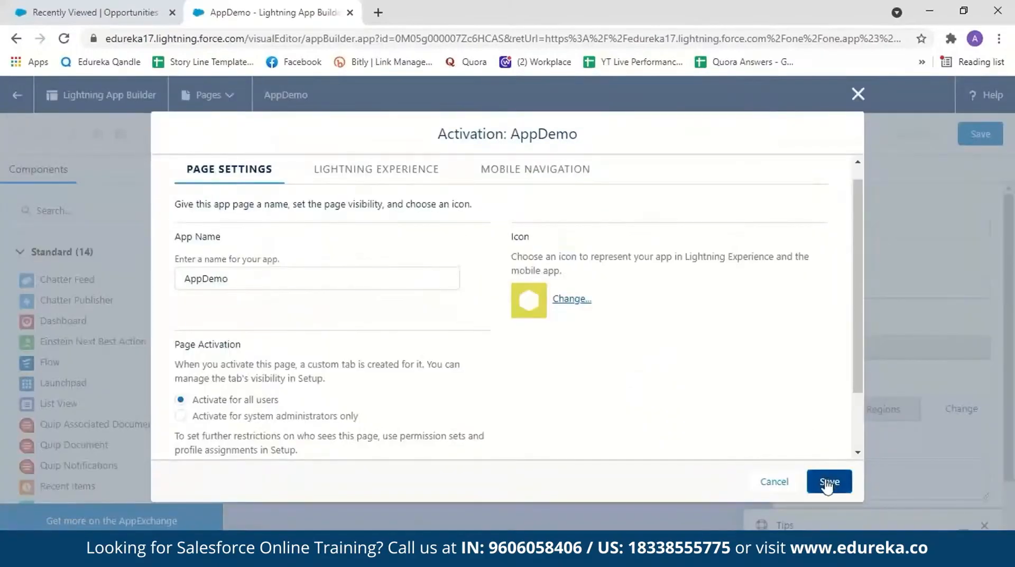
Step: Add the page to the Sales app for Lightning Experience and place AppDemo between Home and Accounts
{"action": "left_click", "coordinate": [377, 177]}
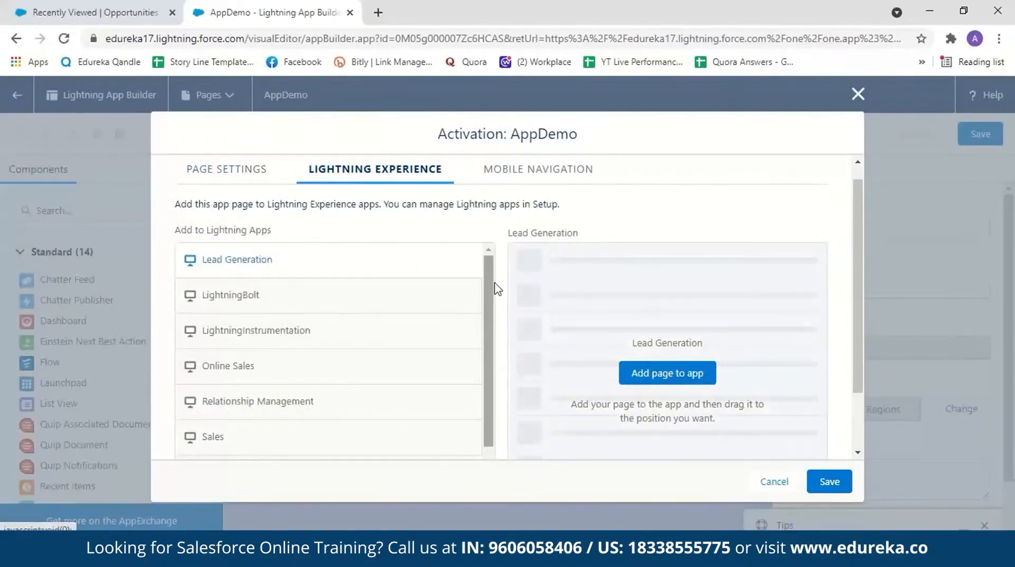
{"action": "left_click", "coordinate": [79, 11]}
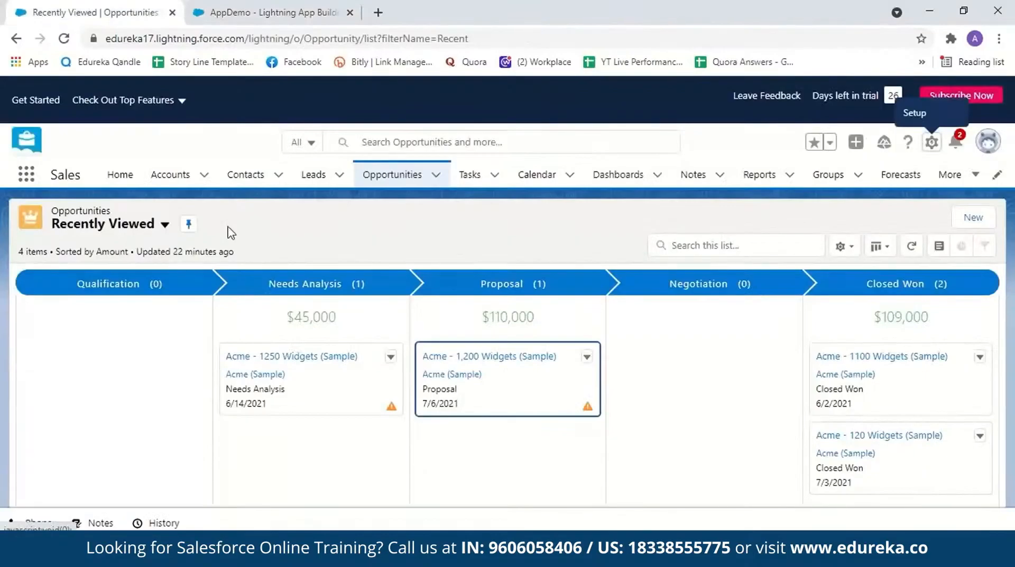
{"action": "left_click", "coordinate": [315, 8]}
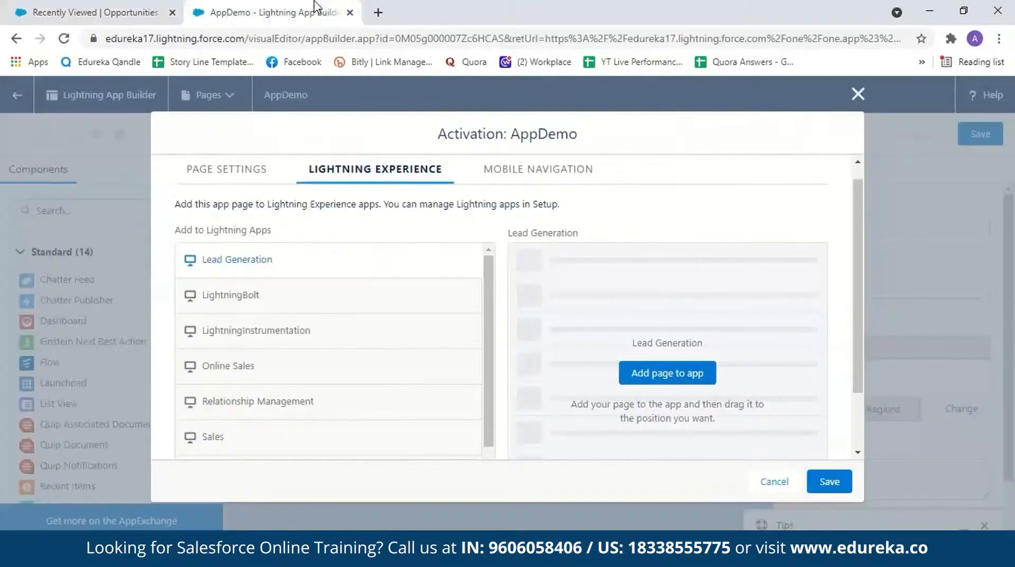
{"action": "left_click", "coordinate": [299, 444]}
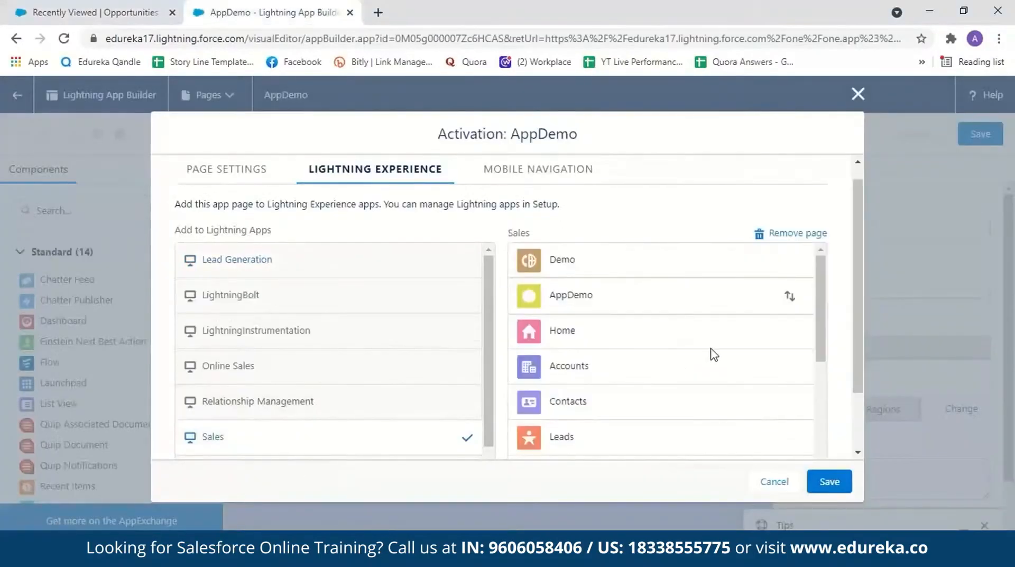
{"action": "left_click_drag", "start_coordinate": [790, 302], "coordinate": [801, 337]}
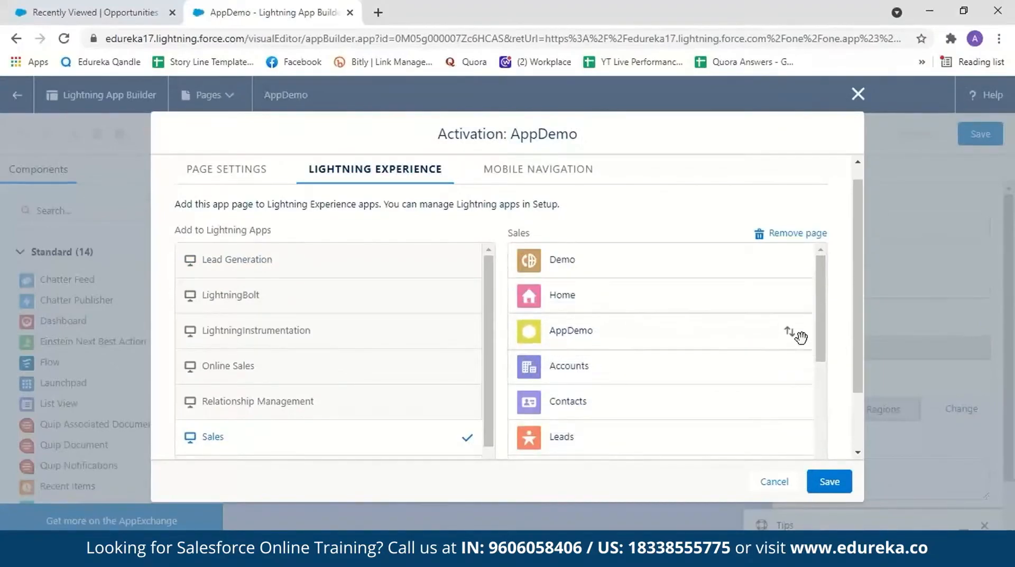
Step: Add the page to the Mobile Navigation Menu and save the activation settings
{"action": "left_click", "coordinate": [558, 165]}
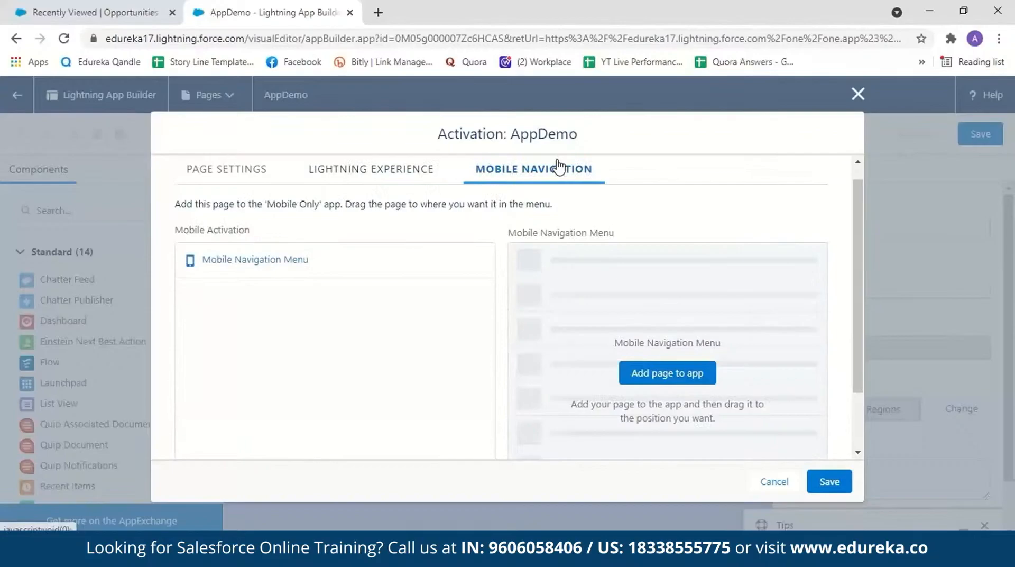
{"action": "left_click", "coordinate": [419, 267]}
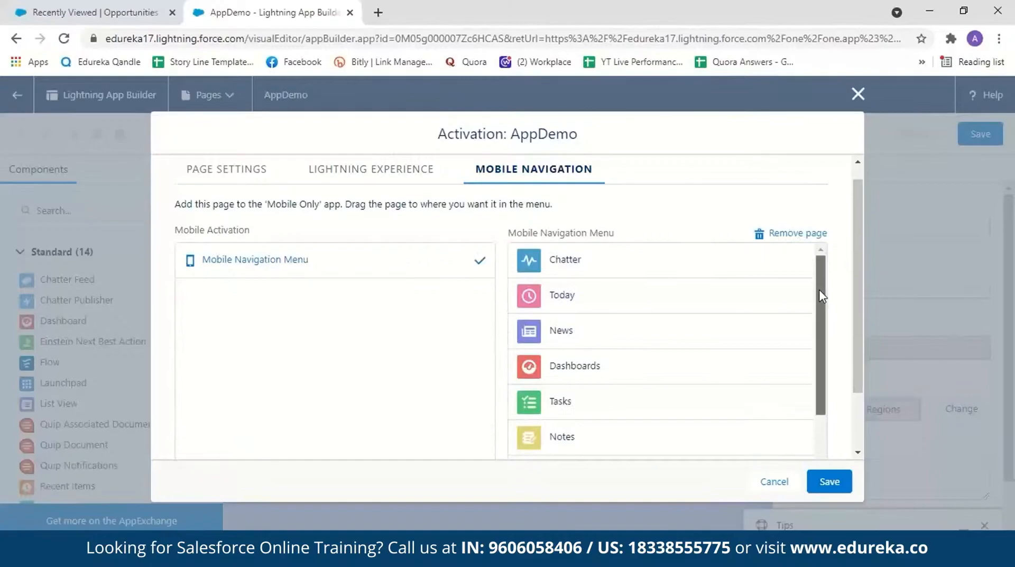
{"action": "left_click_drag", "start_coordinate": [821, 294], "coordinate": [825, 385]}
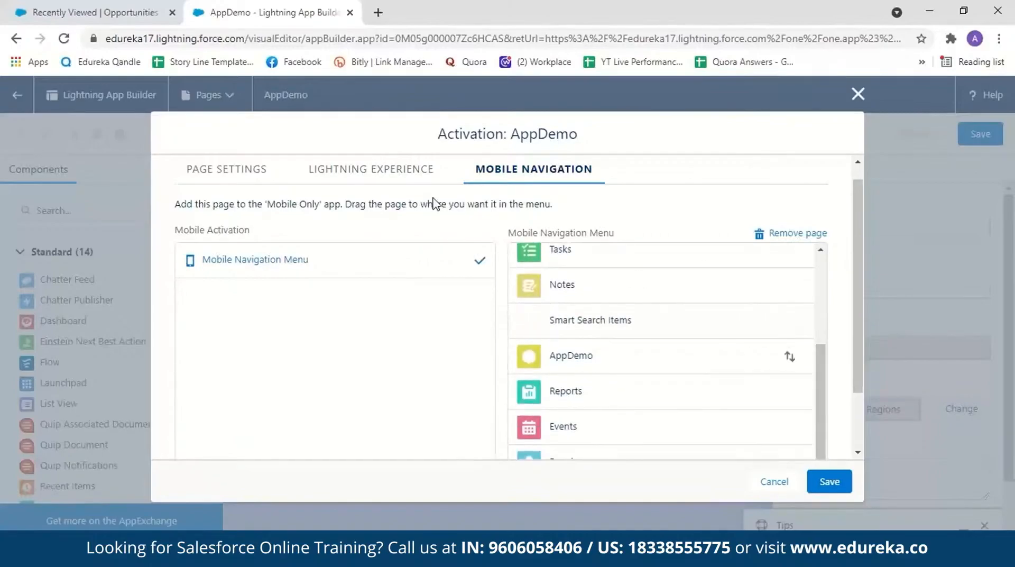
{"action": "left_click", "coordinate": [403, 170]}
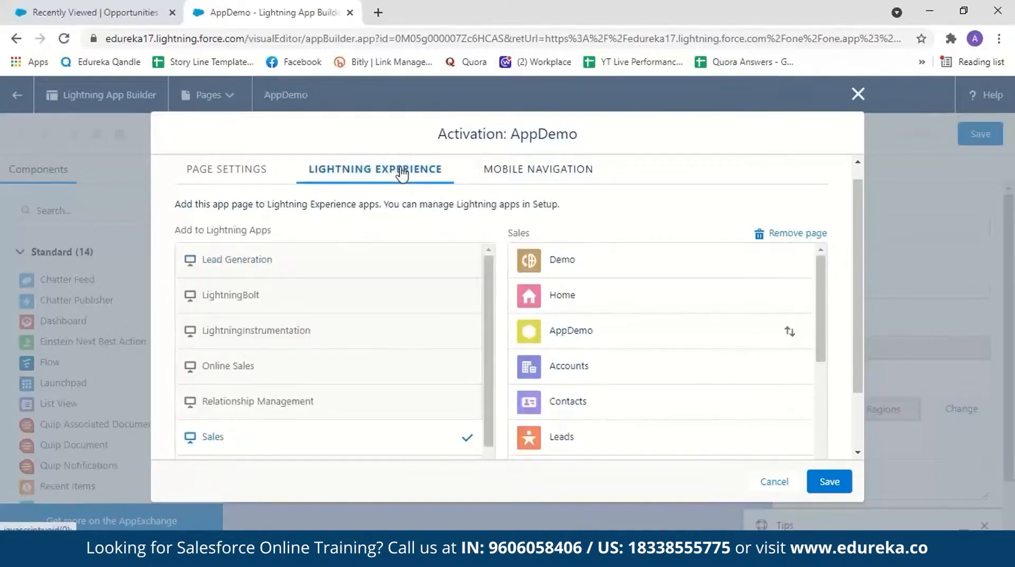
{"action": "left_click", "coordinate": [824, 490]}
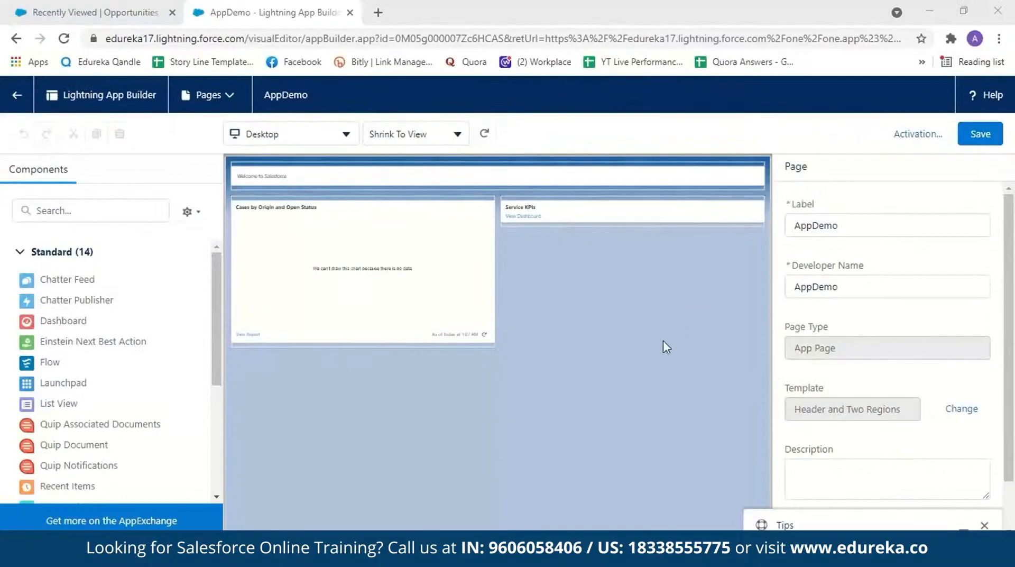
Step: Reload the Sales app in the other browser tab and open the AppDemo page from its navigation
{"action": "left_click", "coordinate": [75, 15]}
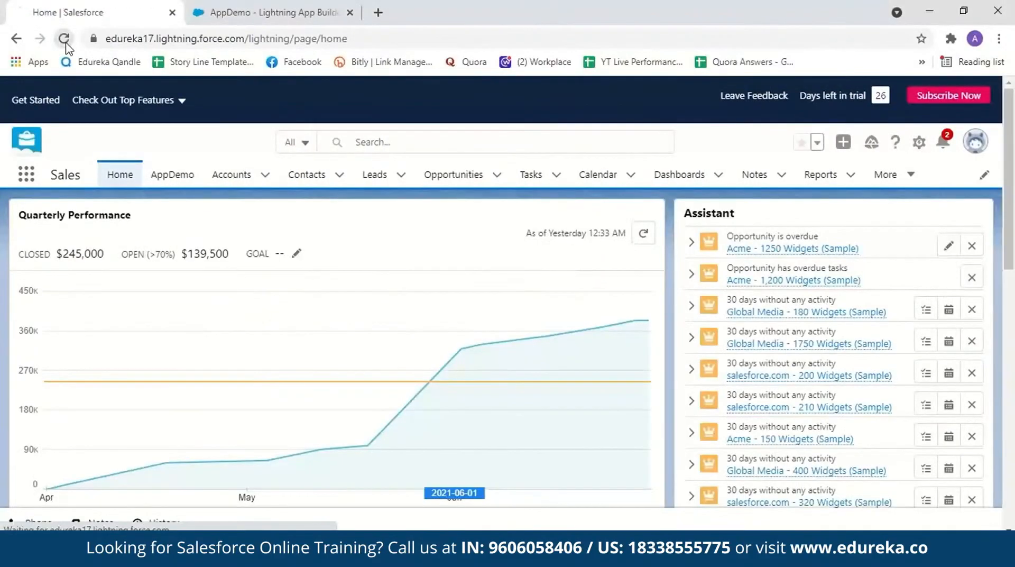
{"action": "left_click", "coordinate": [64, 39]}
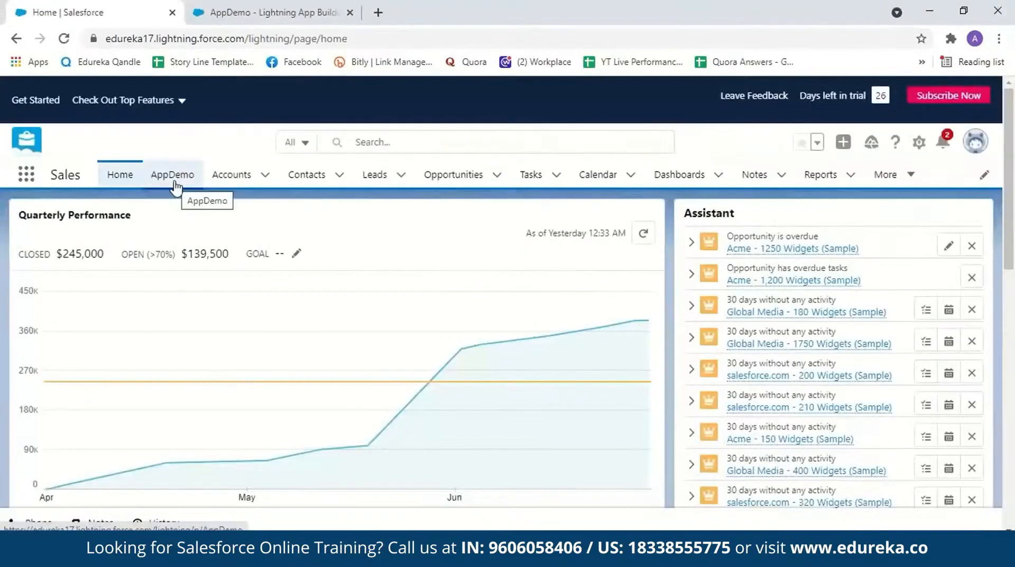
{"action": "left_click", "coordinate": [172, 179]}
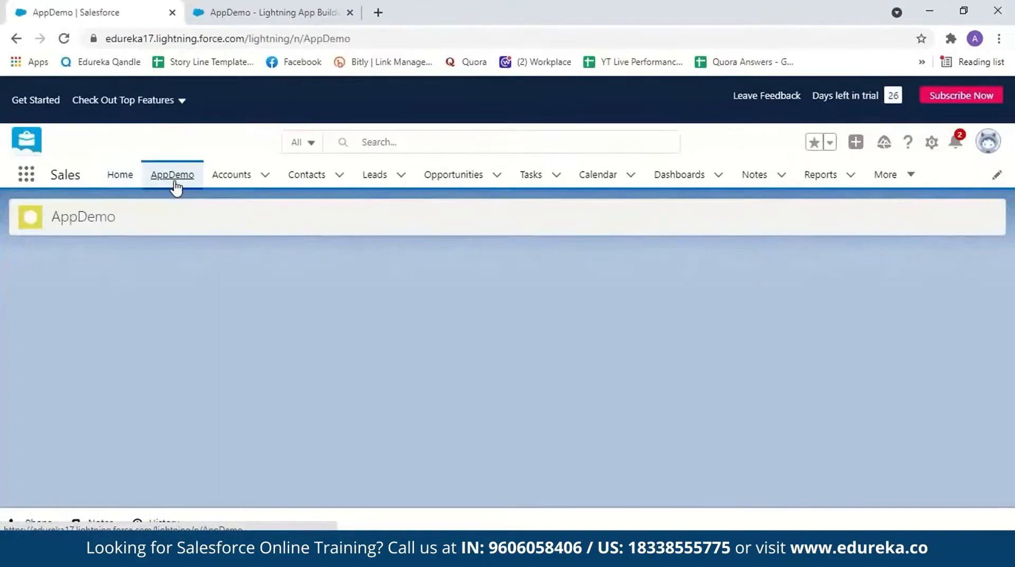
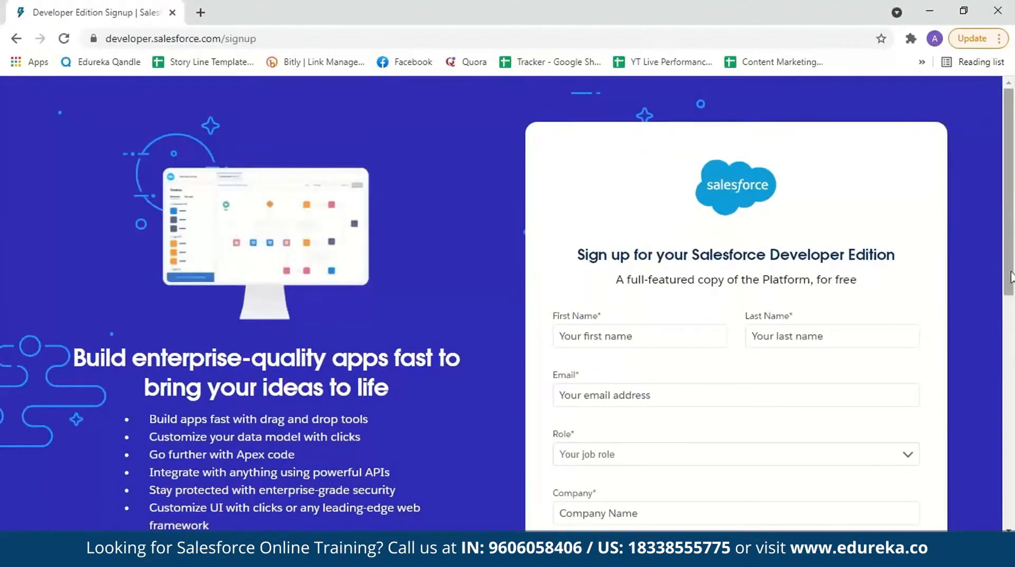
Step: Look through the fields of the Salesforce Developer Edition sign-up form down to its end
{"action": "left_click_drag", "start_coordinate": [1011, 272], "coordinate": [1011, 326]}
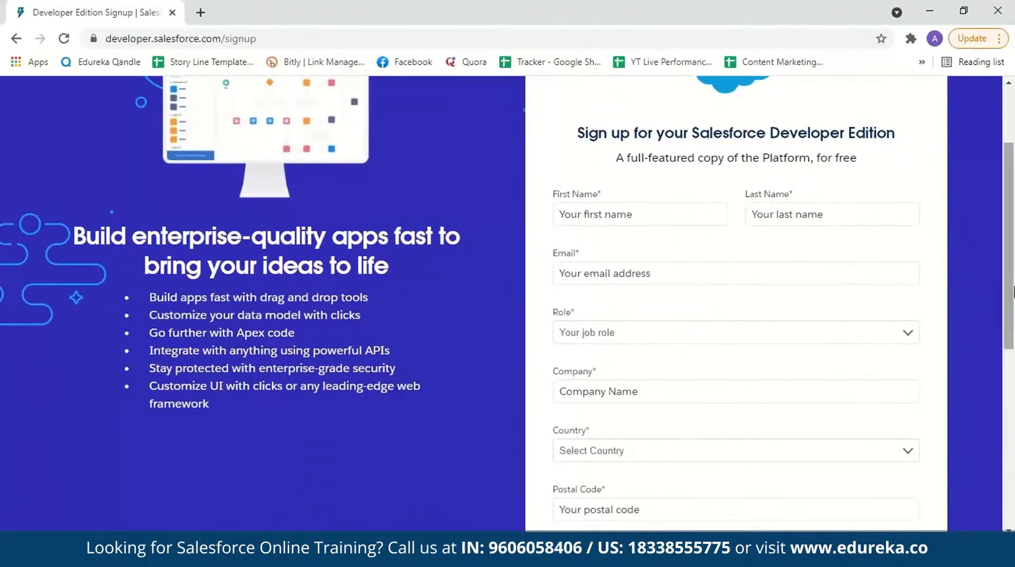
{"action": "left_click_drag", "start_coordinate": [1011, 291], "coordinate": [1013, 336]}
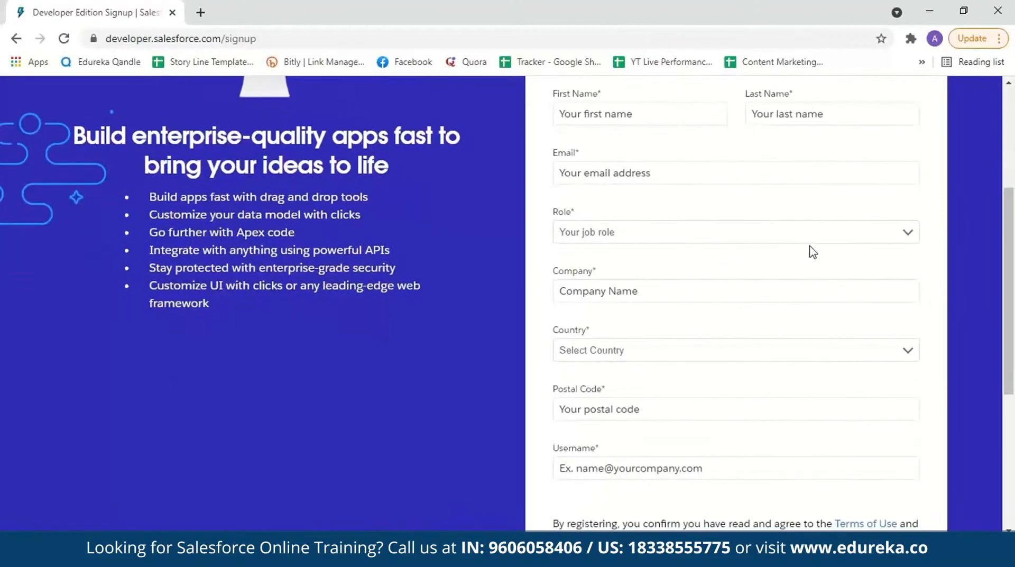
{"action": "scroll", "coordinate": [735, 317], "scroll_direction": "down", "scroll_amount": 3}
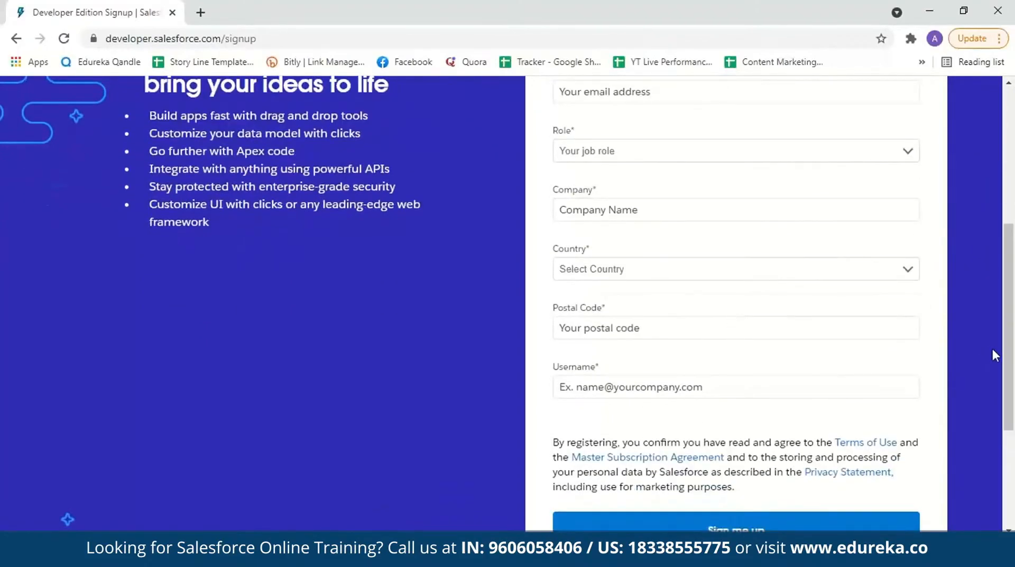
{"action": "left_click_drag", "start_coordinate": [1011, 361], "coordinate": [1012, 432]}
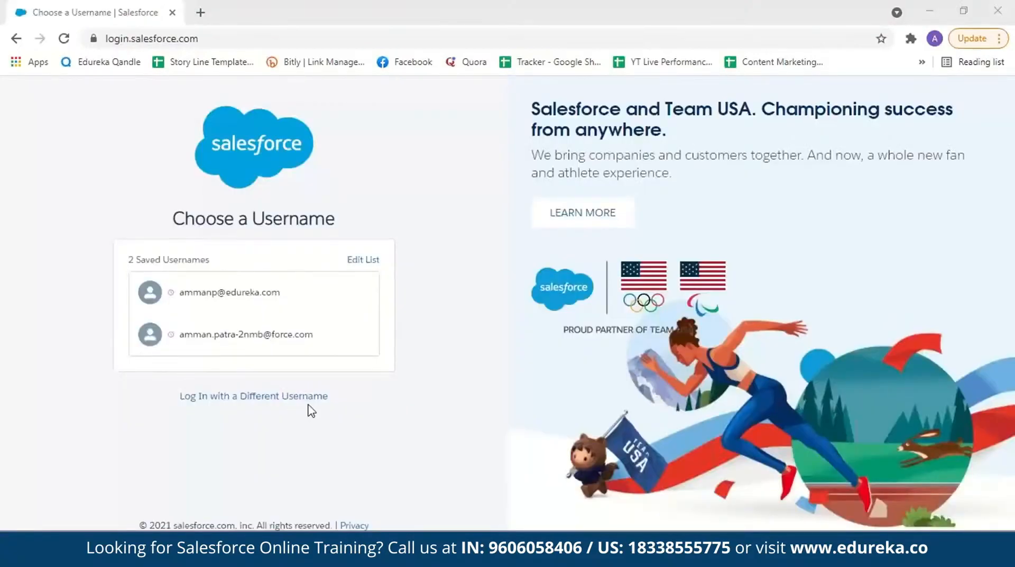
Step: Log in to Salesforce with the first saved username and the account password, postponing the mobile phone registration
{"action": "left_click", "coordinate": [297, 297]}
{"action": "left_click", "coordinate": [297, 307]}
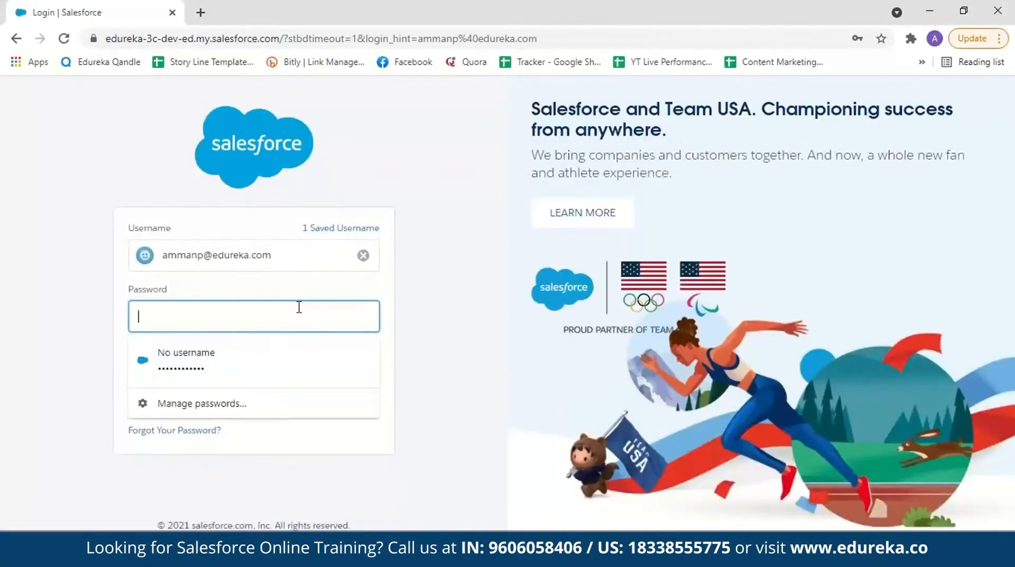
{"action": "type", "text": "••••••••••••"}
{"action": "left_click", "coordinate": [282, 366]}
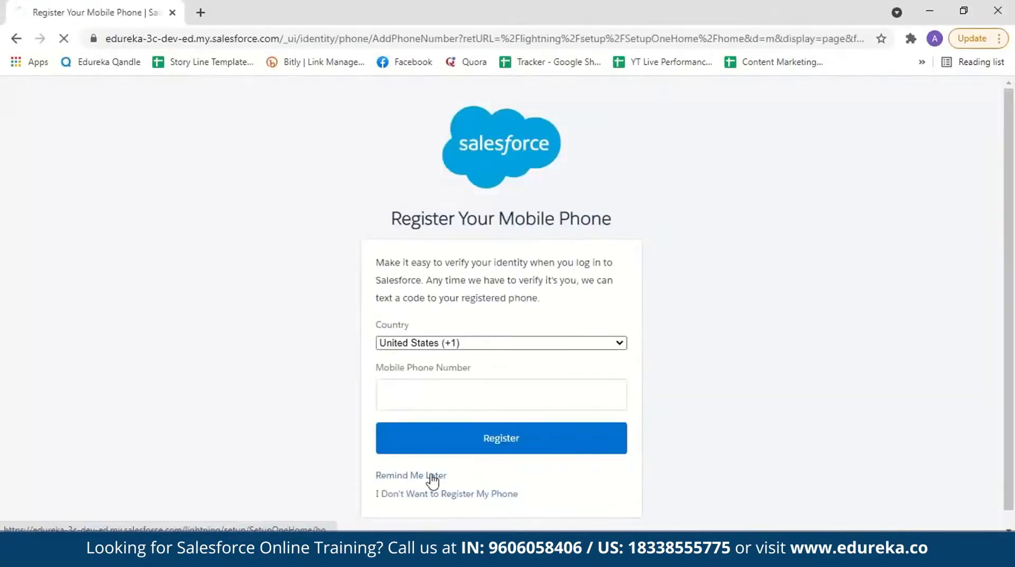
{"action": "left_click", "coordinate": [431, 476]}
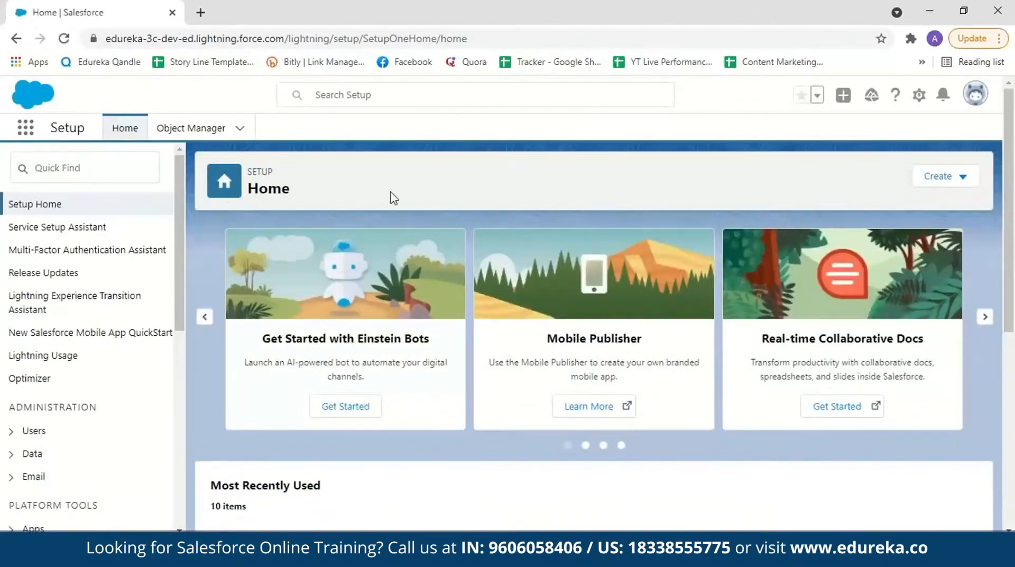
Step: Search Setup for "workflow" and open the Workflow Rules page
{"action": "left_click", "coordinate": [921, 100]}
{"action": "left_click", "coordinate": [118, 158]}
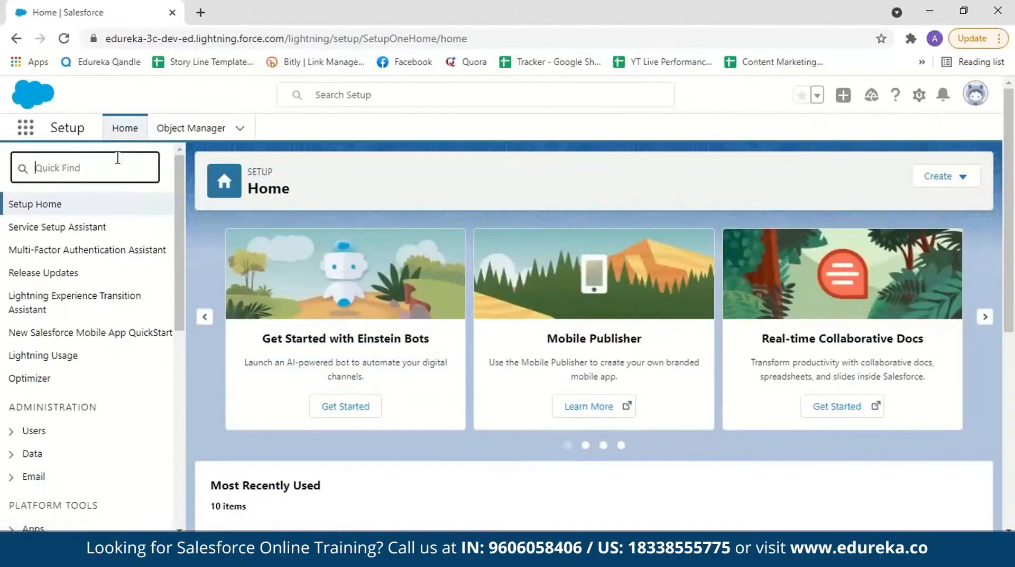
{"action": "type", "text": "workflow"}
{"action": "left_click", "coordinate": [75, 365]}
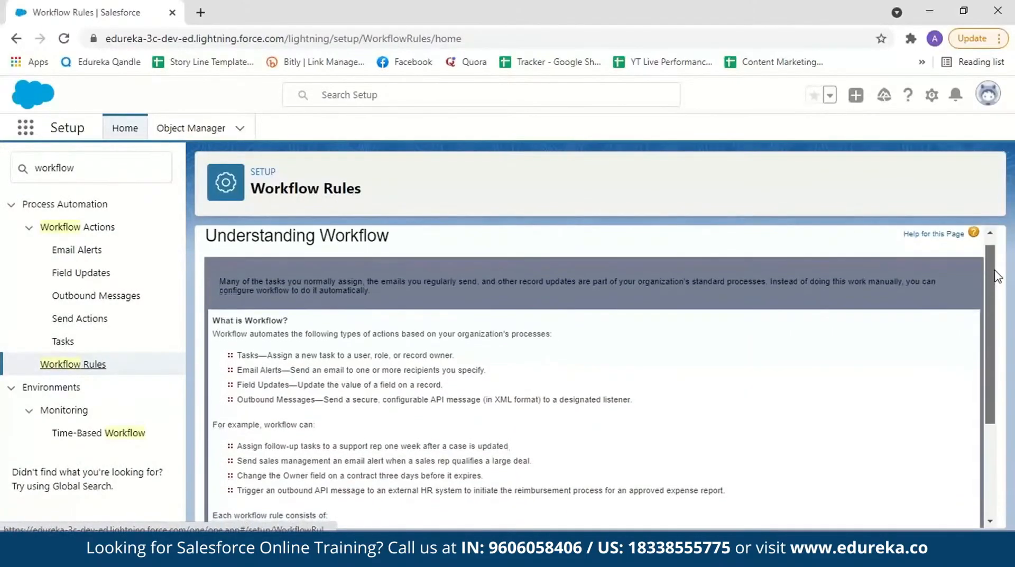
Step: Read through the workflow introduction and continue to the list of all workflow rules
{"action": "left_click_drag", "start_coordinate": [995, 271], "coordinate": [995, 312]}
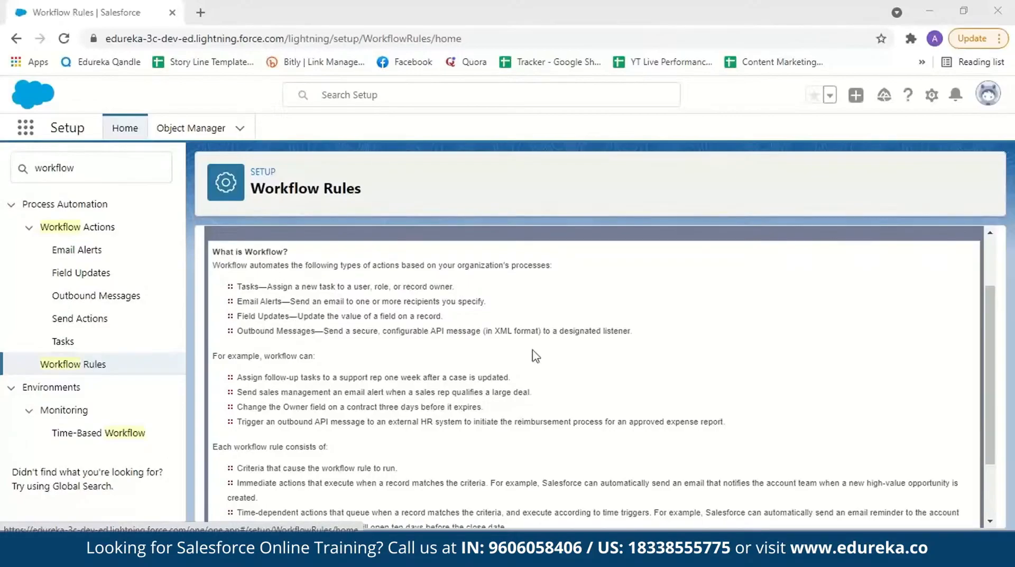
{"action": "scroll", "coordinate": [535, 355], "scroll_direction": "down", "scroll_amount": 1}
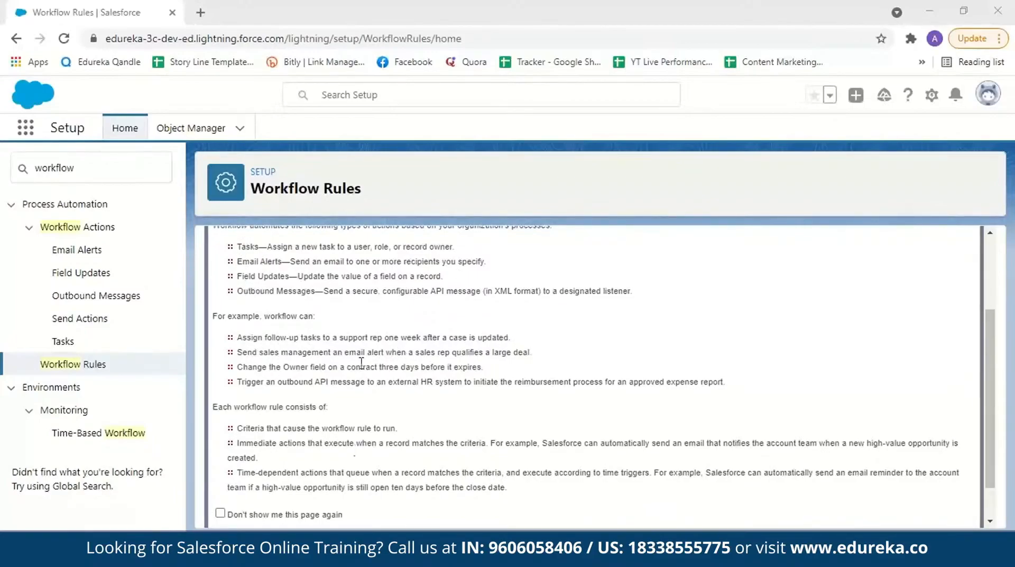
{"action": "scroll", "coordinate": [986, 335], "scroll_direction": "down", "scroll_amount": 1}
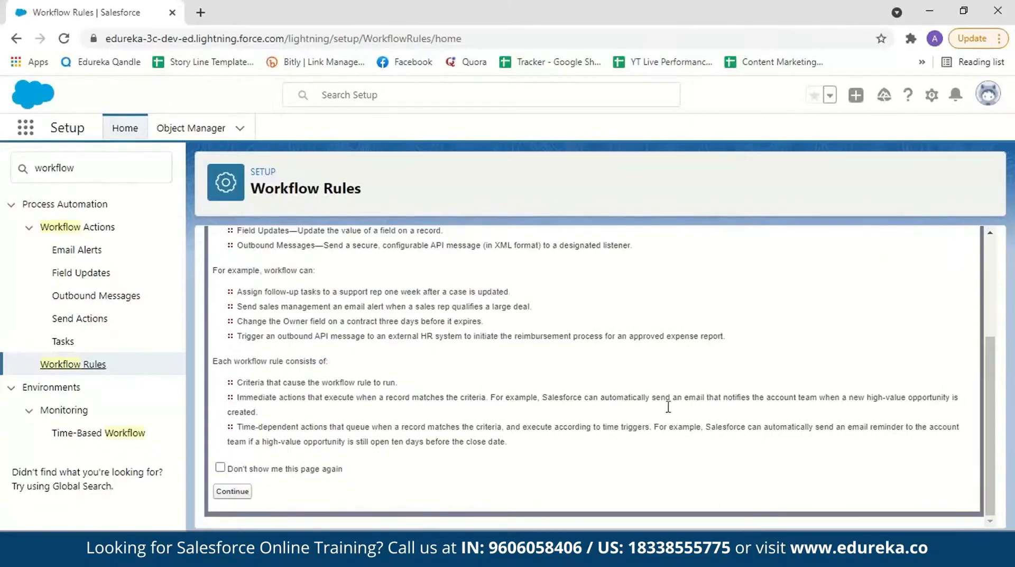
{"action": "left_click", "coordinate": [232, 496]}
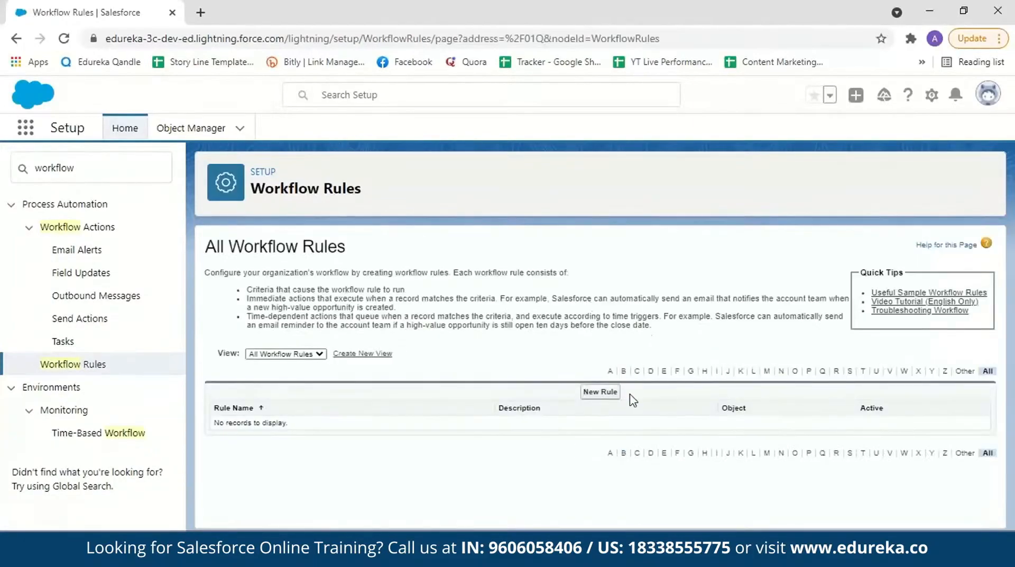
Step: Start a new workflow rule for the Opportunity object and proceed to its configuration
{"action": "left_click", "coordinate": [599, 394]}
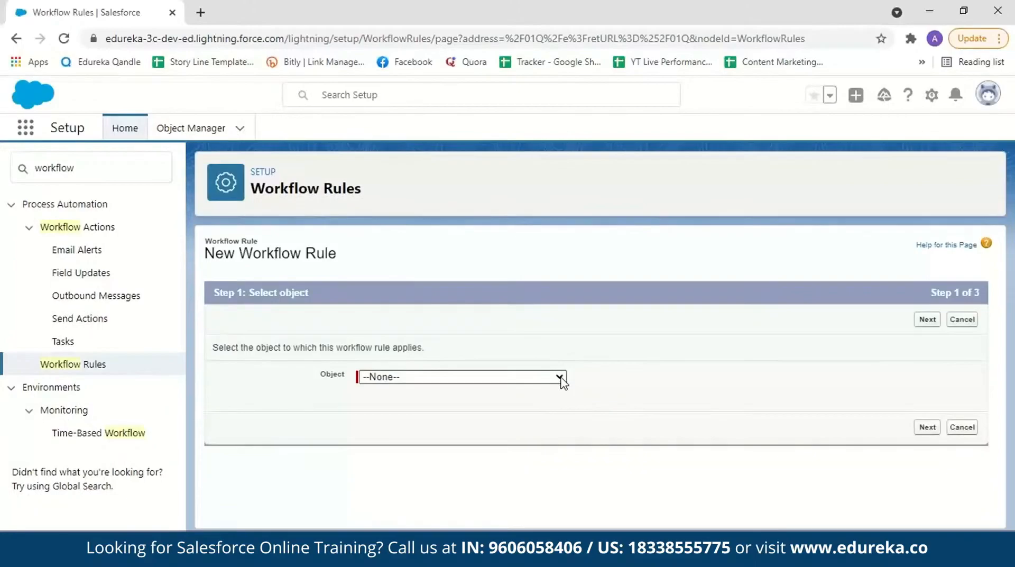
{"action": "left_click", "coordinate": [560, 378]}
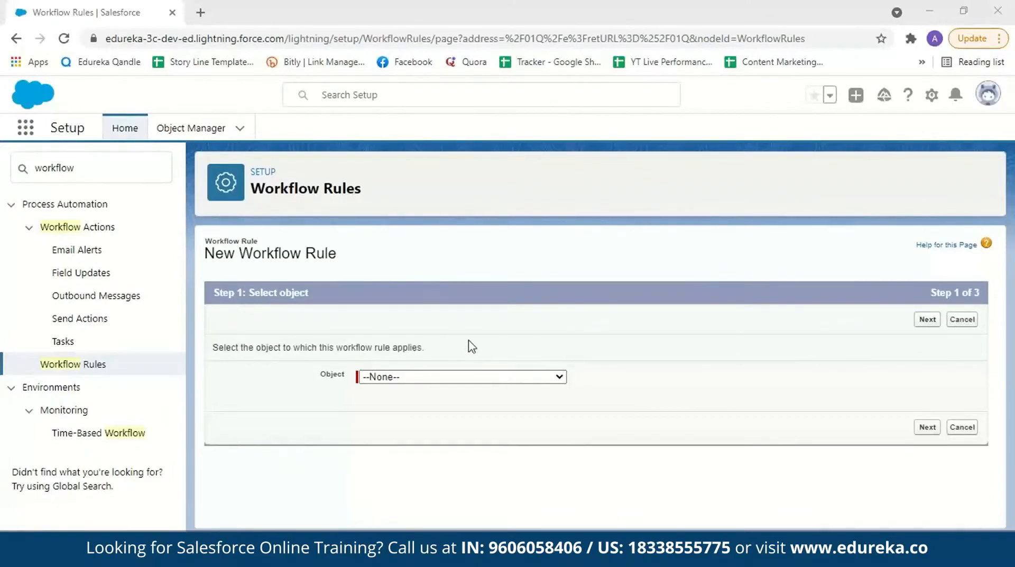
{"action": "left_click", "coordinate": [547, 378]}
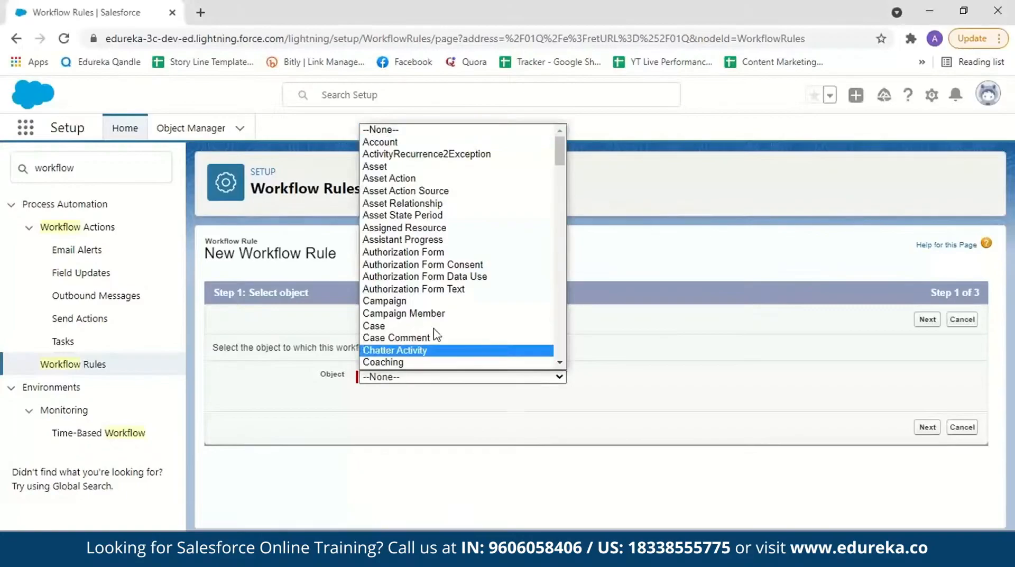
{"action": "left_click_drag", "start_coordinate": [559, 154], "coordinate": [564, 274]}
{"action": "left_click", "coordinate": [376, 192]}
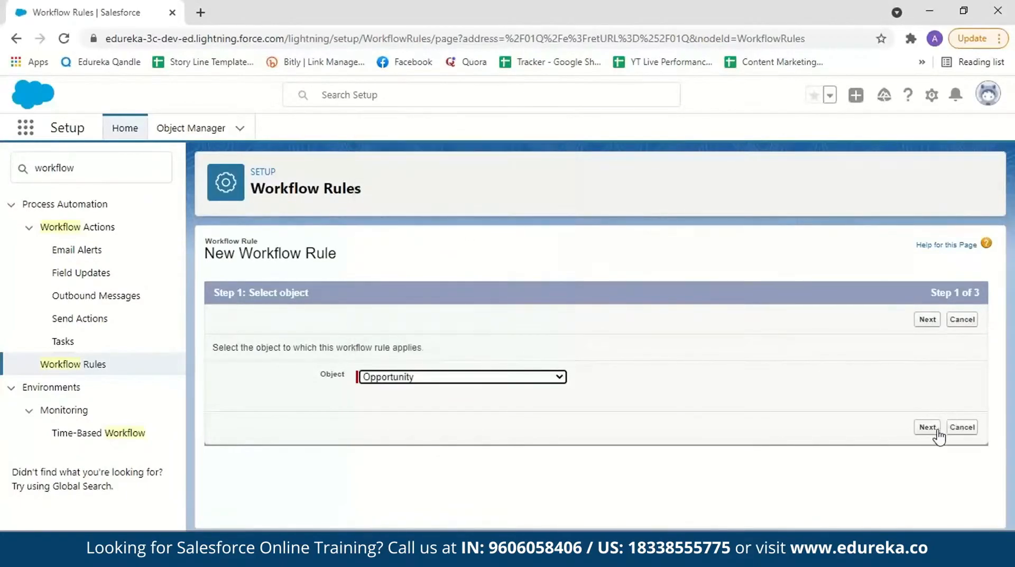
{"action": "left_click", "coordinate": [931, 428]}
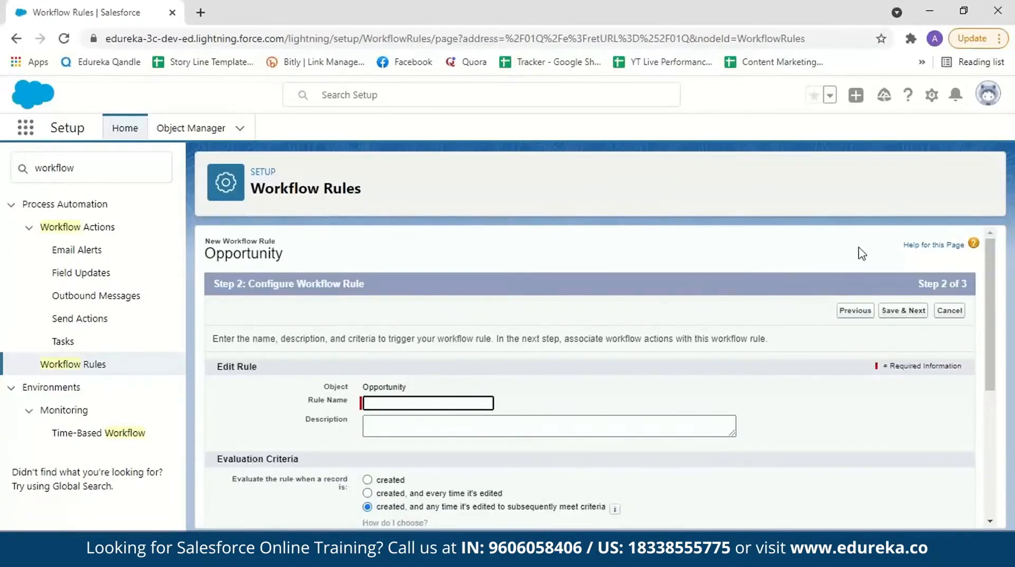
Step: Name the rule Demo-opportunity and describe it as "opportunity deal greater than 100,000"
{"action": "scroll", "coordinate": [988, 293], "scroll_direction": "down", "scroll_amount": 1}
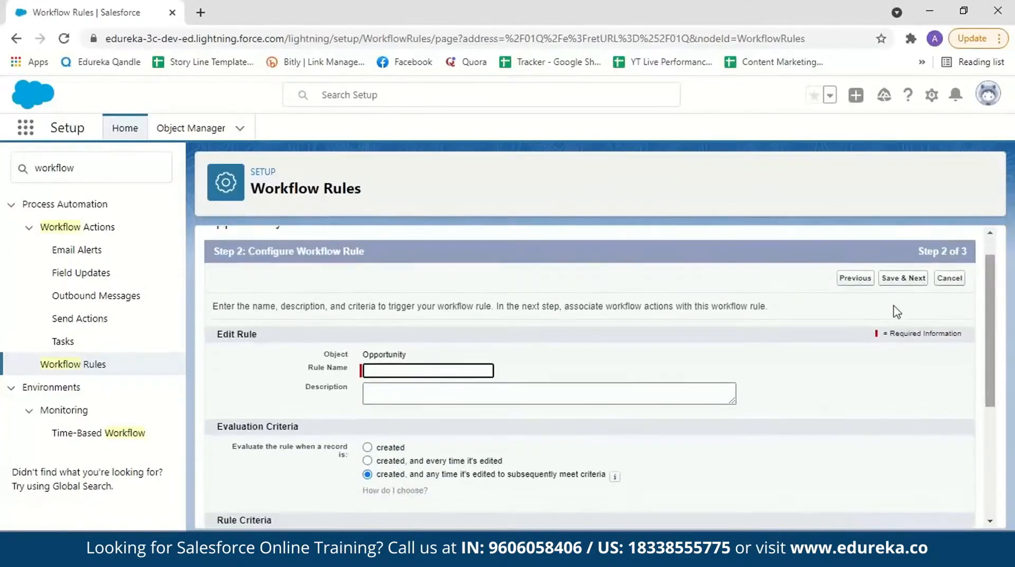
{"action": "left_click", "coordinate": [475, 372]}
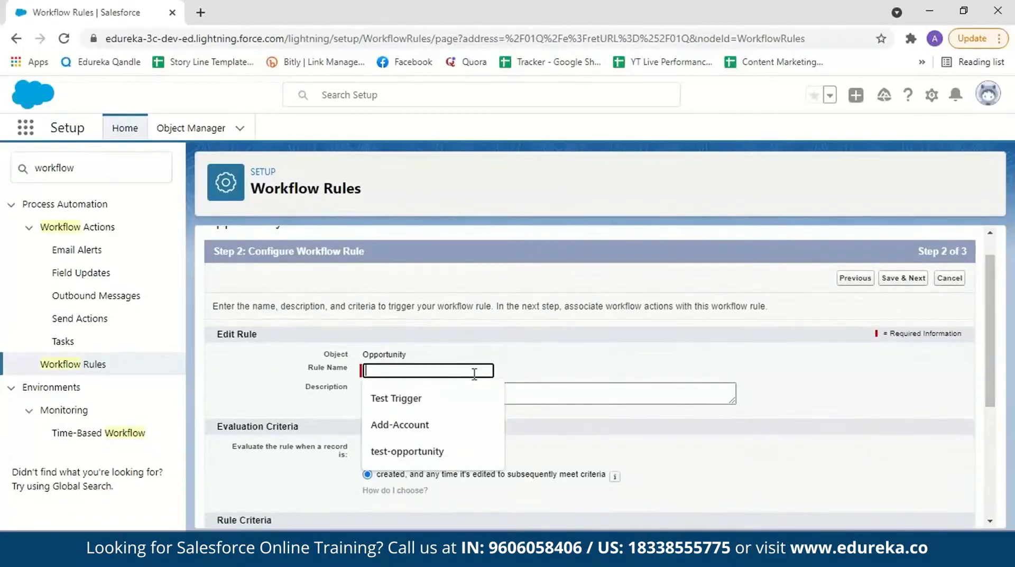
{"action": "type", "text": "Demo-opportunity"}
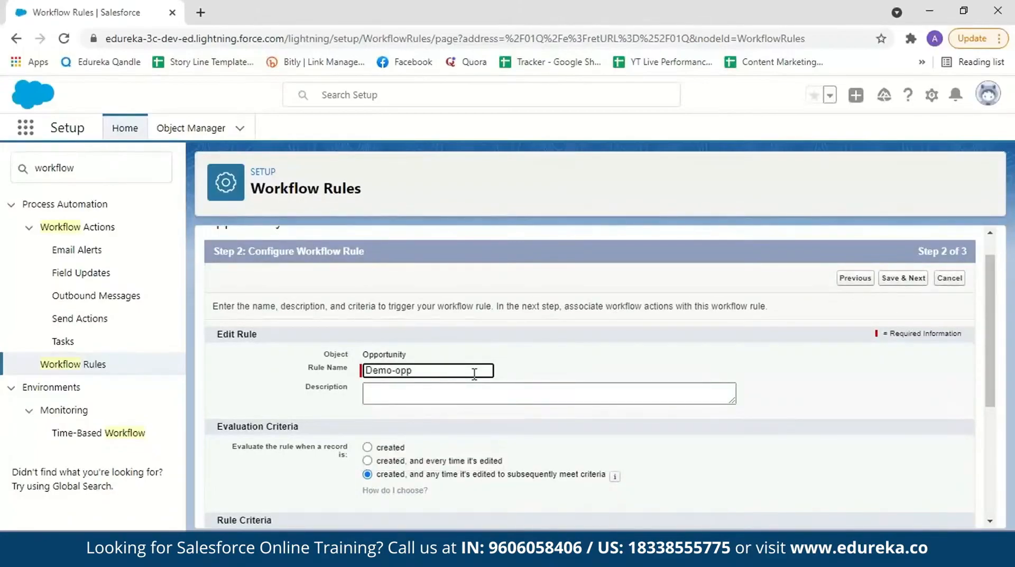
{"action": "left_click", "coordinate": [413, 398]}
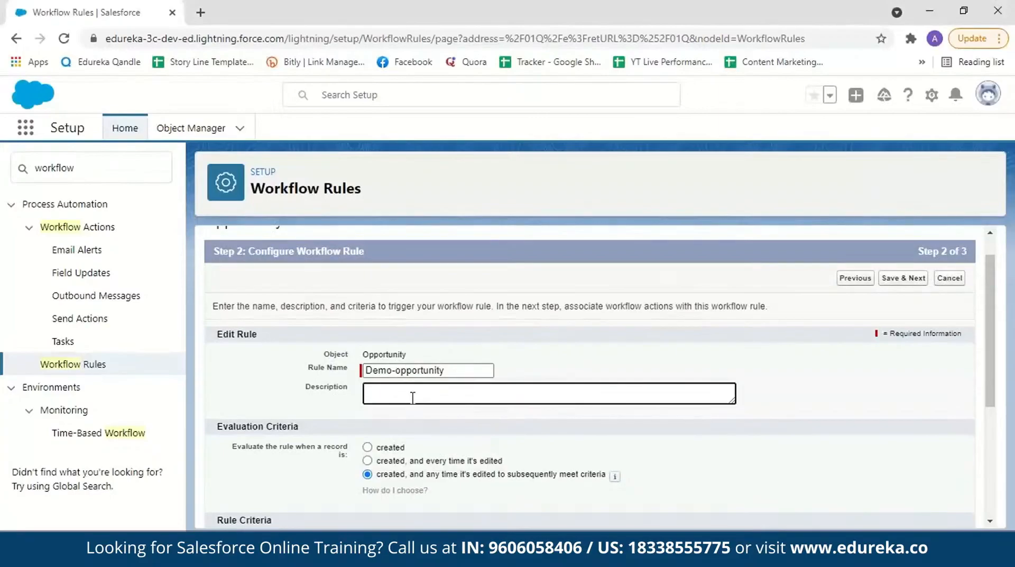
{"action": "type", "text": "opportunity deal greater than 100,000"}
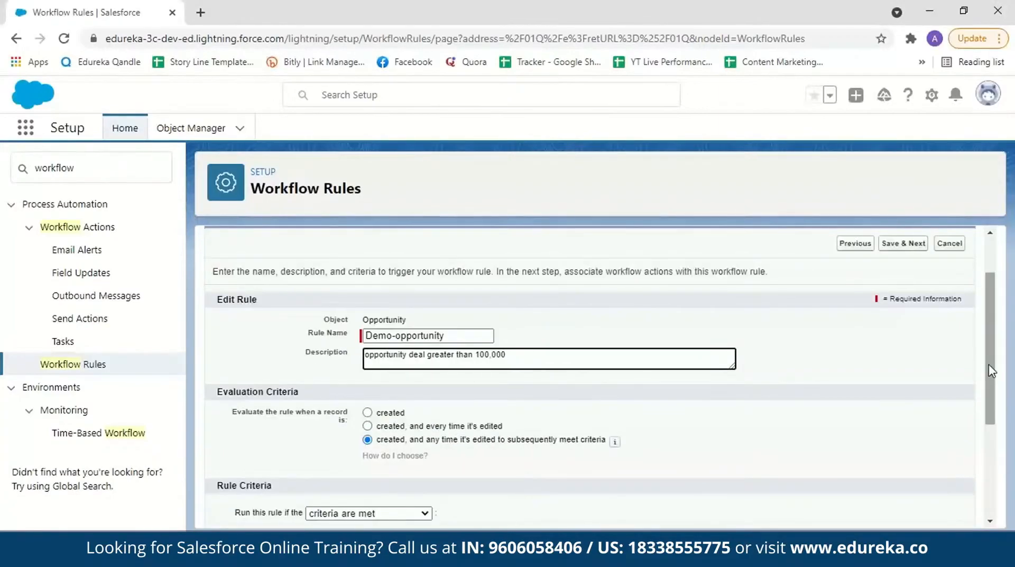
Step: Set the rule criteria to Opportunity: Amount greater or equal 100000, then save and proceed to the workflow actions
{"action": "scroll", "coordinate": [992, 371], "scroll_direction": "down", "scroll_amount": 1}
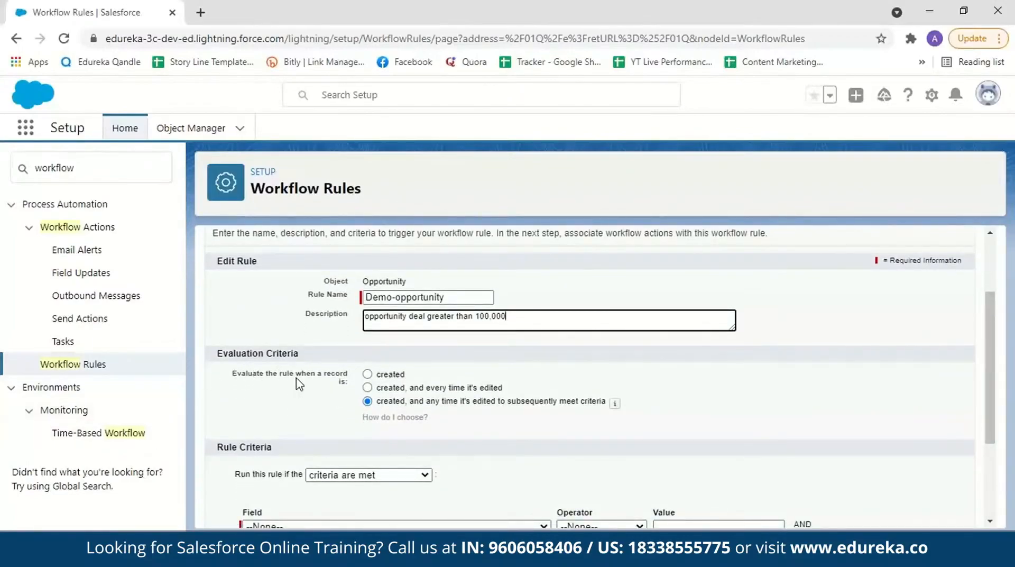
{"action": "scroll", "coordinate": [299, 384], "scroll_direction": "down", "scroll_amount": 1}
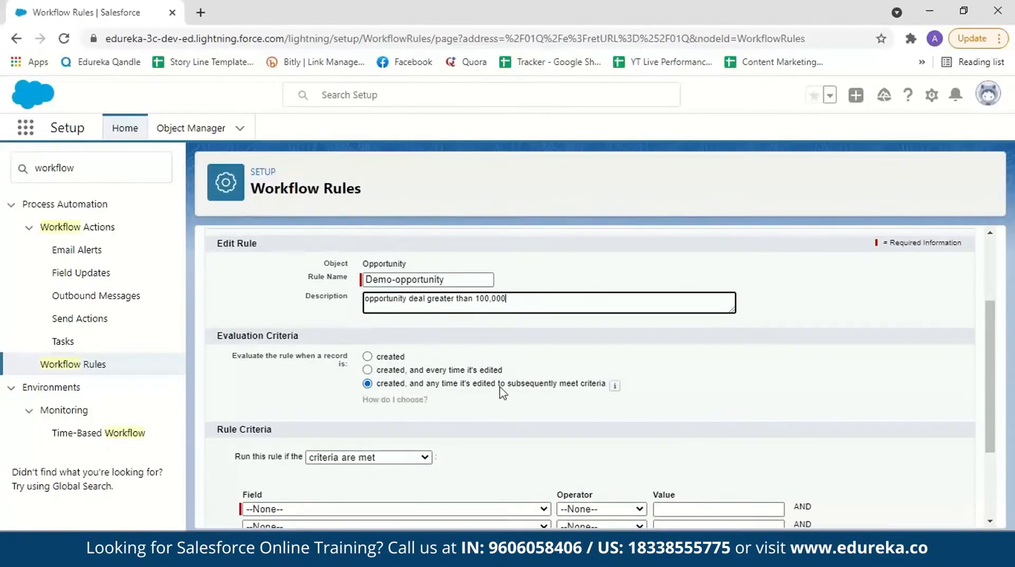
{"action": "scroll", "coordinate": [1004, 344], "scroll_direction": "down", "scroll_amount": 2}
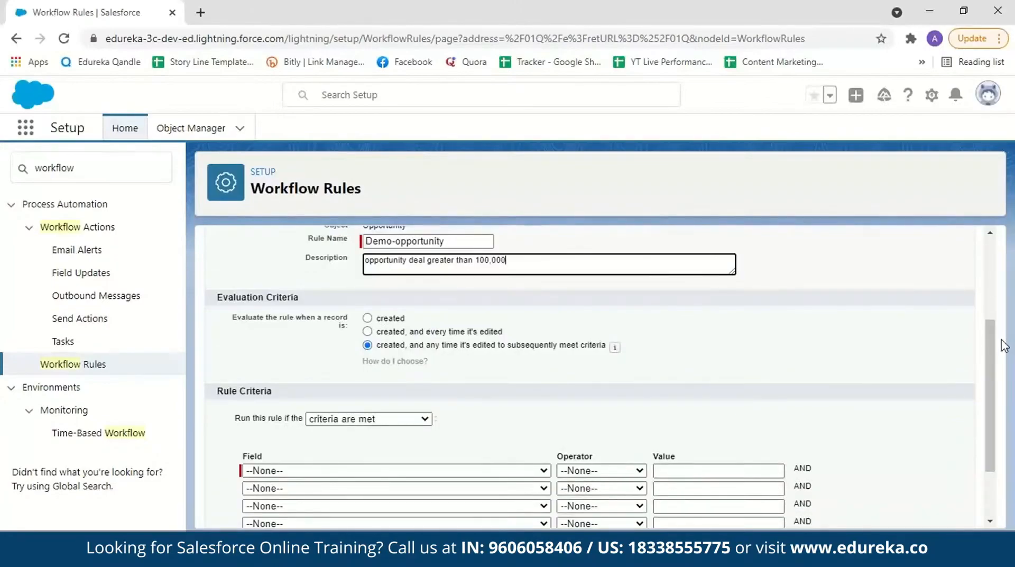
{"action": "scroll", "coordinate": [1004, 344], "scroll_direction": "down", "scroll_amount": 3}
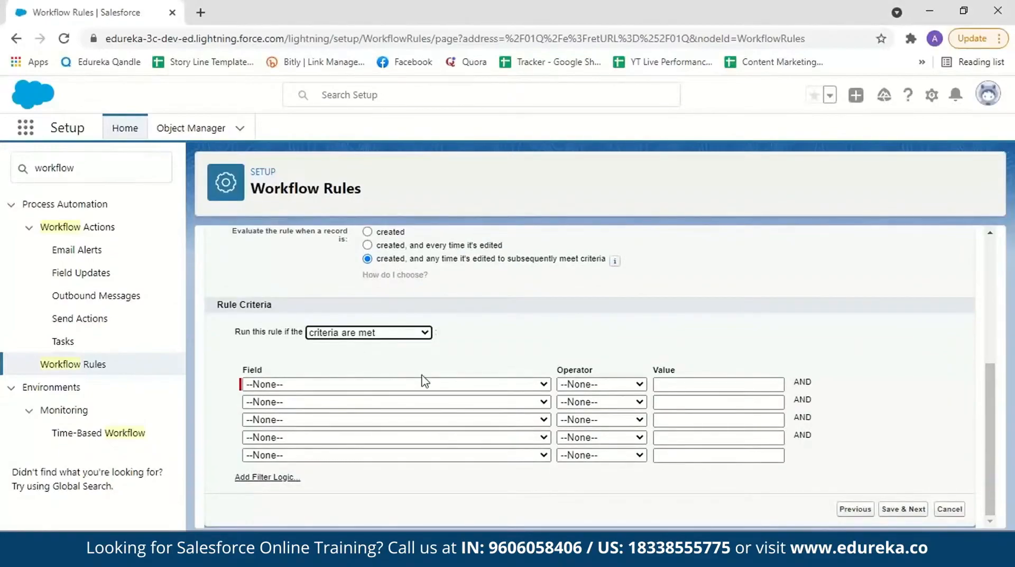
{"action": "left_click", "coordinate": [487, 384]}
{"action": "scroll", "coordinate": [442, 279], "scroll_direction": "down", "scroll_amount": 1}
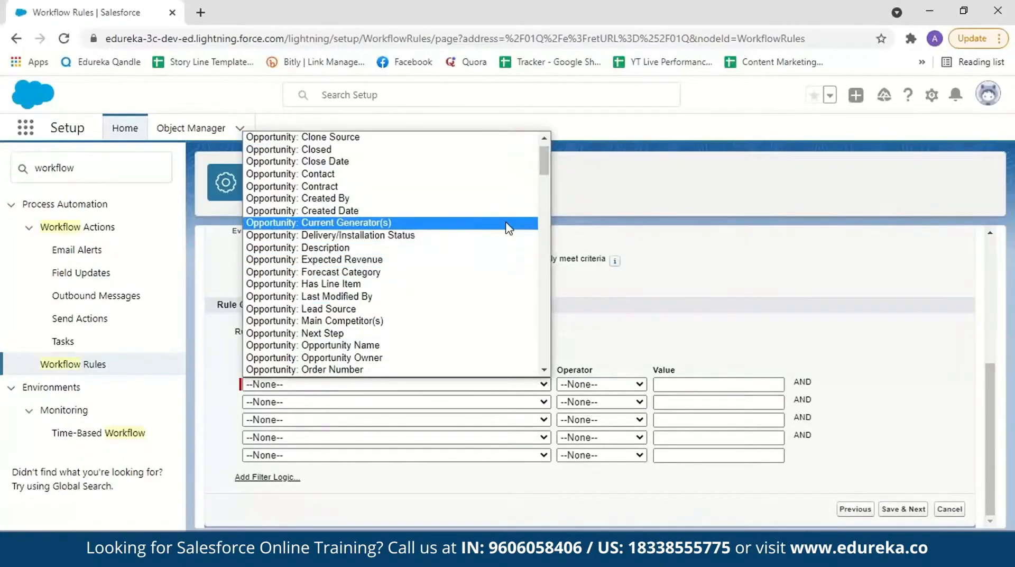
{"action": "scroll", "coordinate": [498, 159], "scroll_direction": "up", "scroll_amount": 1}
{"action": "left_click", "coordinate": [427, 151]}
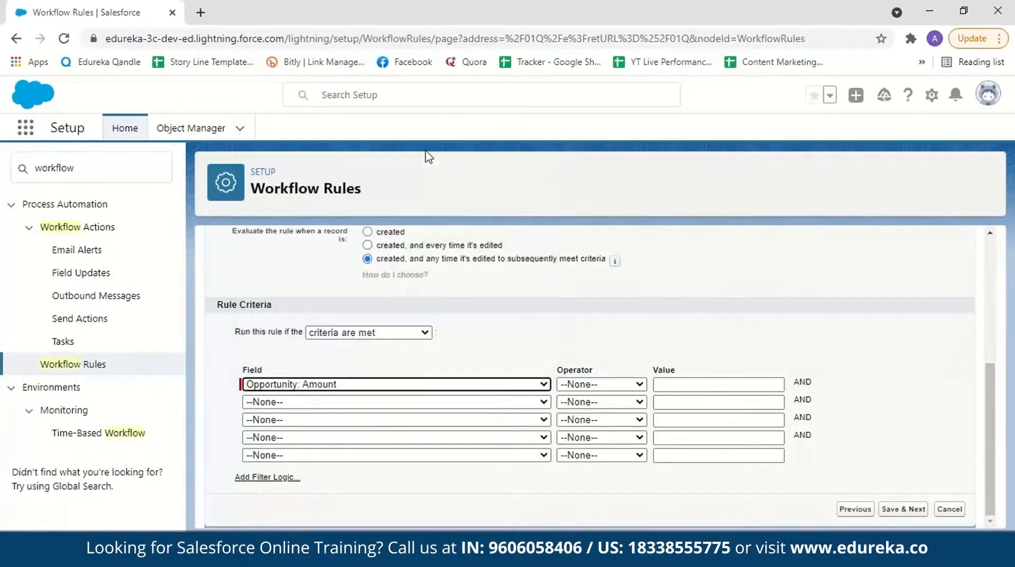
{"action": "left_click", "coordinate": [637, 387]}
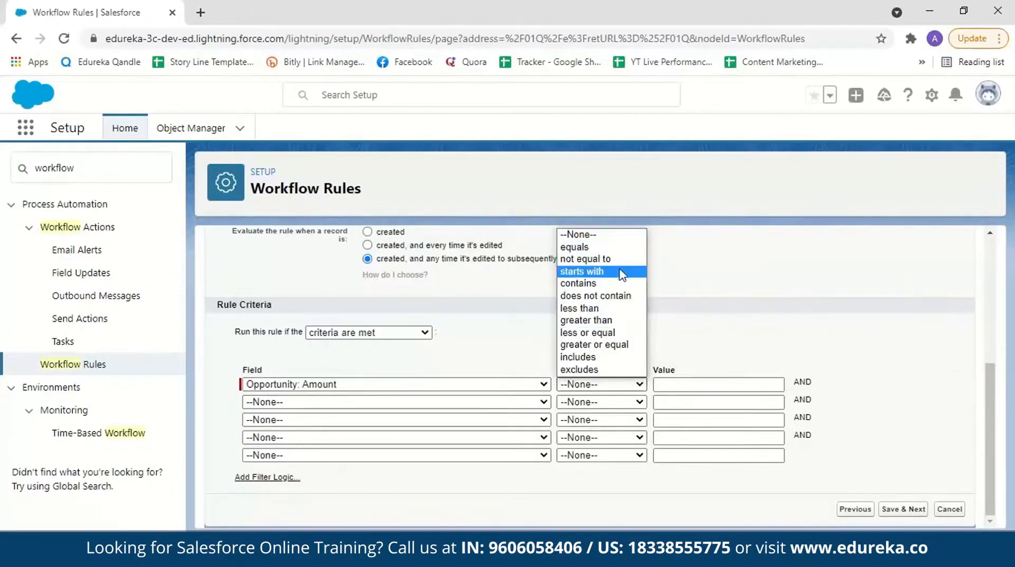
{"action": "left_click", "coordinate": [616, 345]}
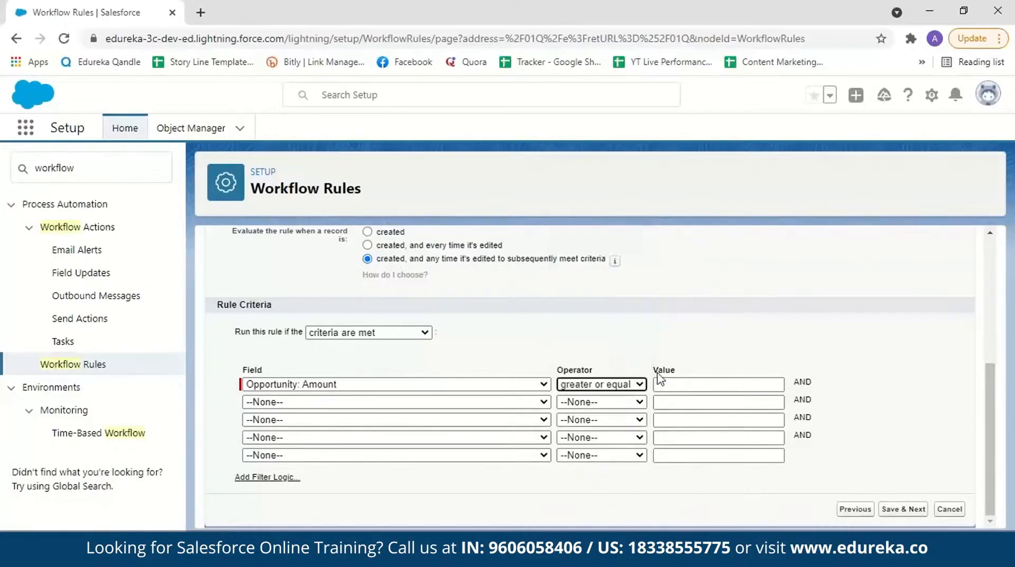
{"action": "left_click", "coordinate": [666, 384]}
{"action": "type", "text": "100000"}
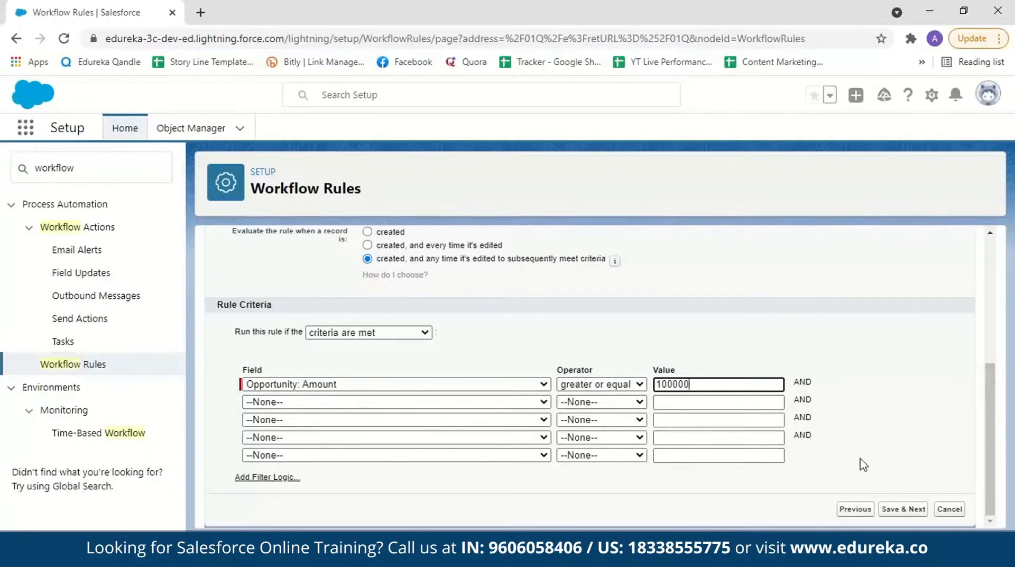
{"action": "left_click", "coordinate": [901, 514]}
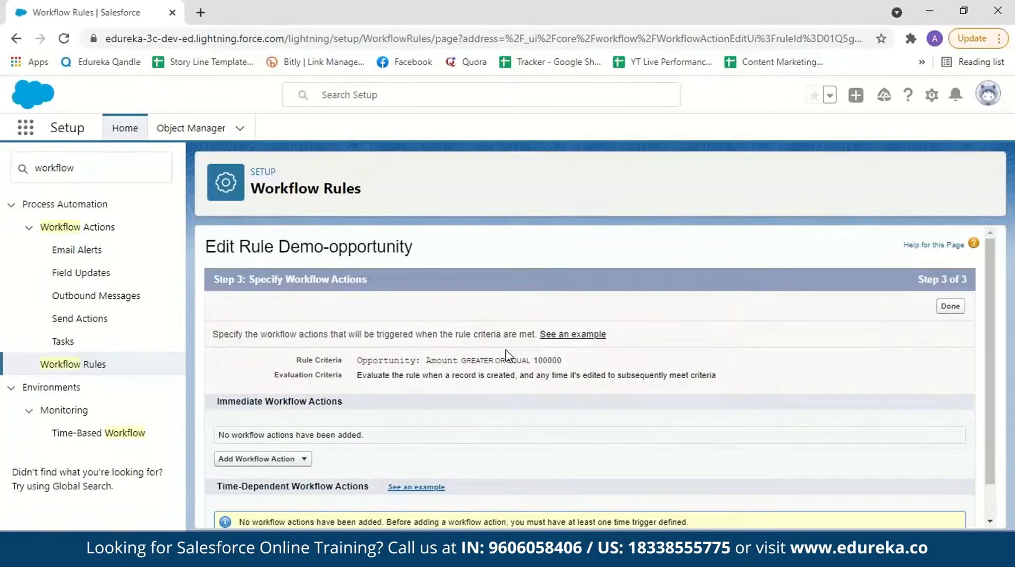
Step: Start a new email alert as an immediate workflow action of the rule
{"action": "scroll", "coordinate": [334, 302], "scroll_direction": "down", "scroll_amount": 1}
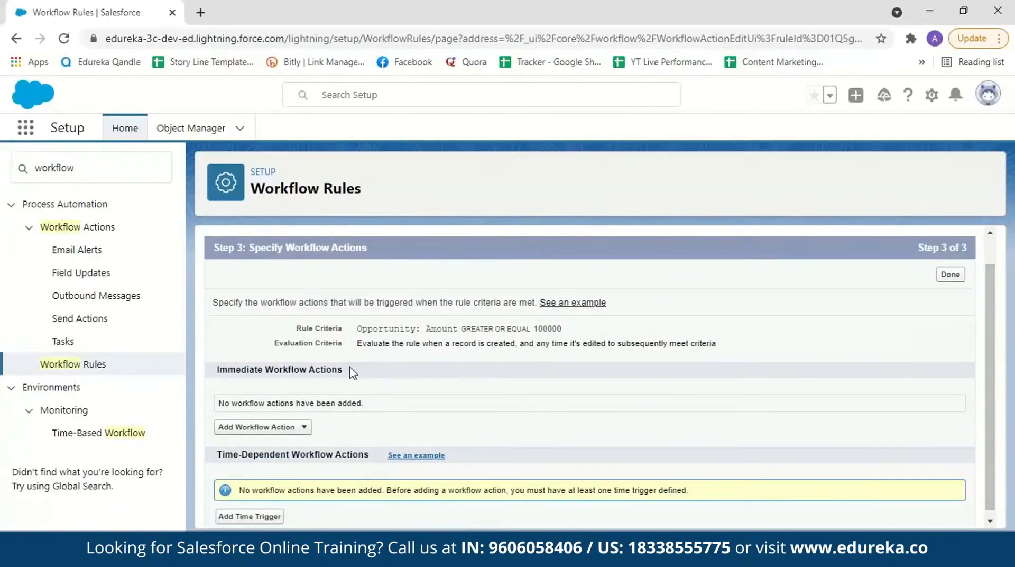
{"action": "left_click", "coordinate": [287, 429]}
{"action": "left_click", "coordinate": [286, 454]}
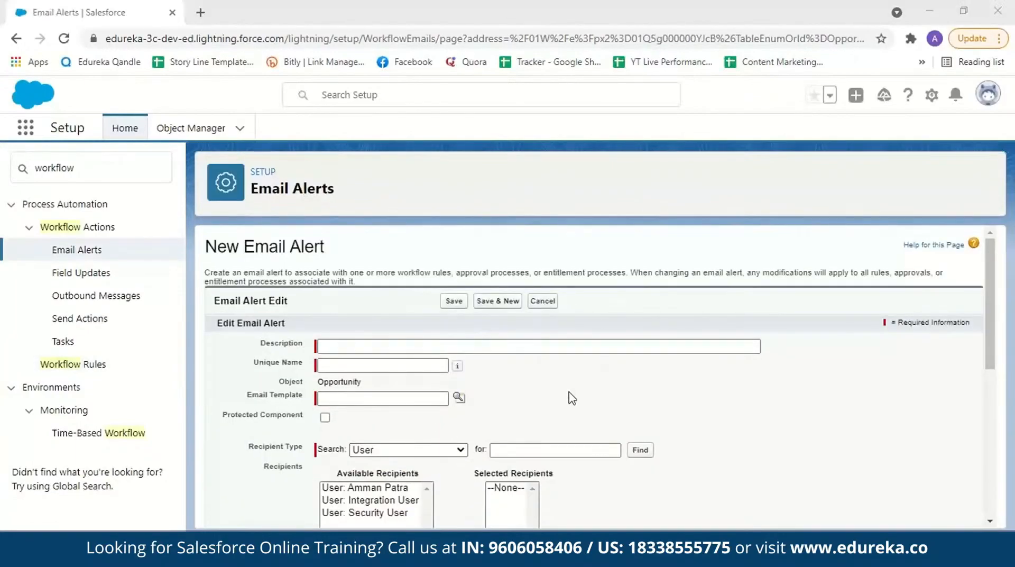
Step: Describe the email alert as "opportunity amount greater than 100000" and give it the unique name Opportunity_amount
{"action": "left_click", "coordinate": [343, 348]}
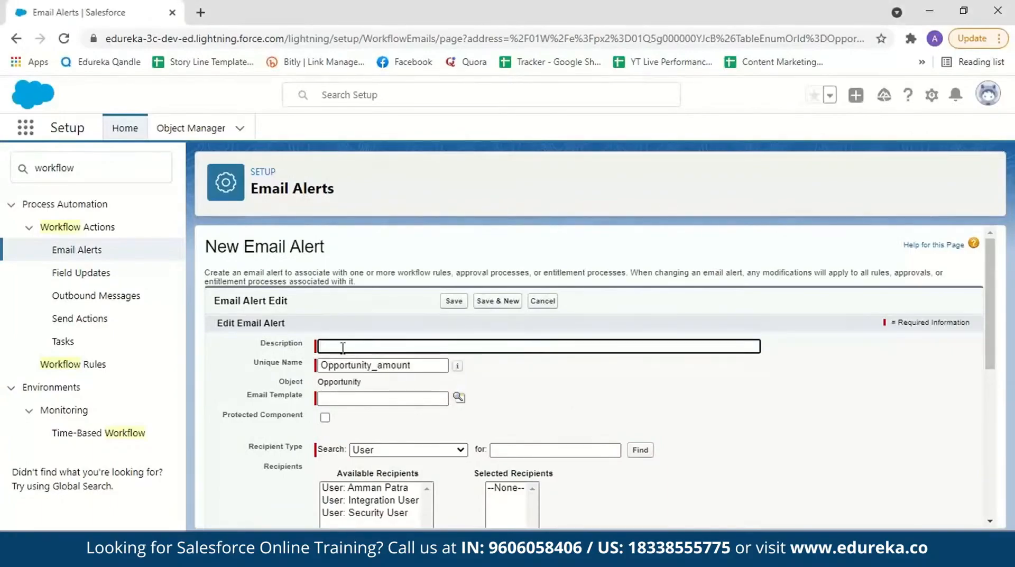
{"action": "type", "text": "opportuni"}
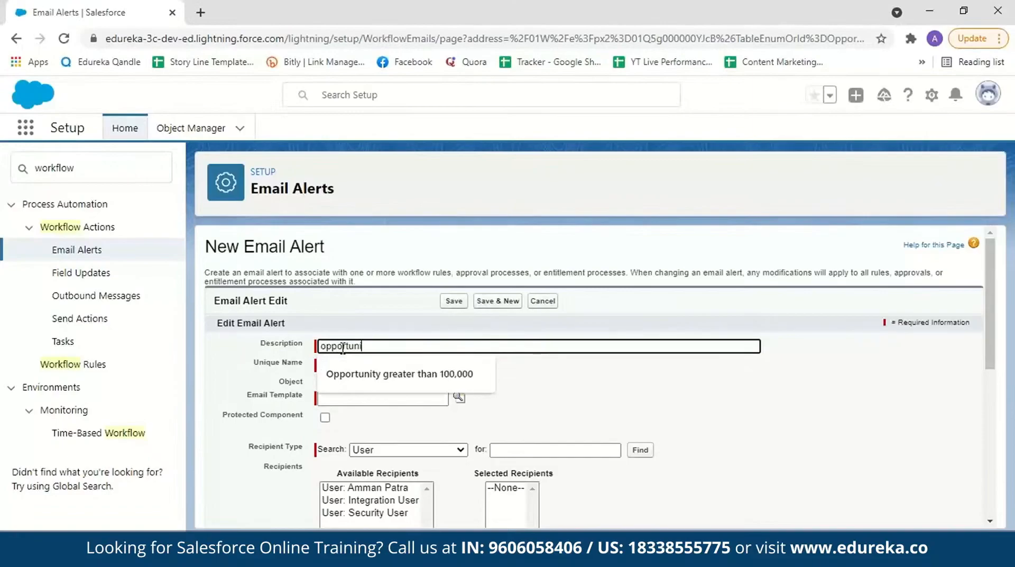
{"action": "type", "text": "ty amou"}
{"action": "type", "text": "nt greate"}
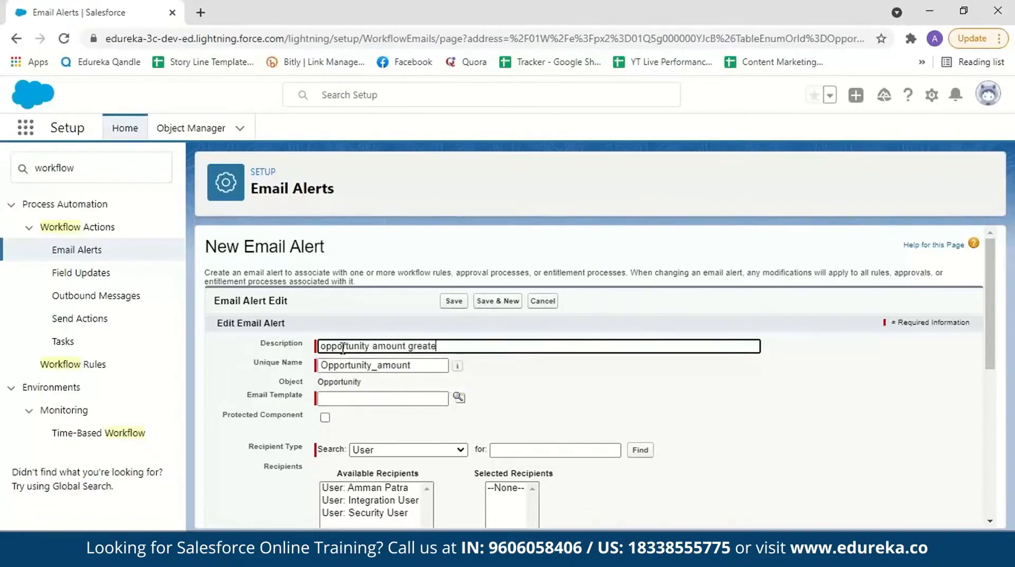
{"action": "type", "text": "r than 100000"}
{"action": "left_click", "coordinate": [421, 365]}
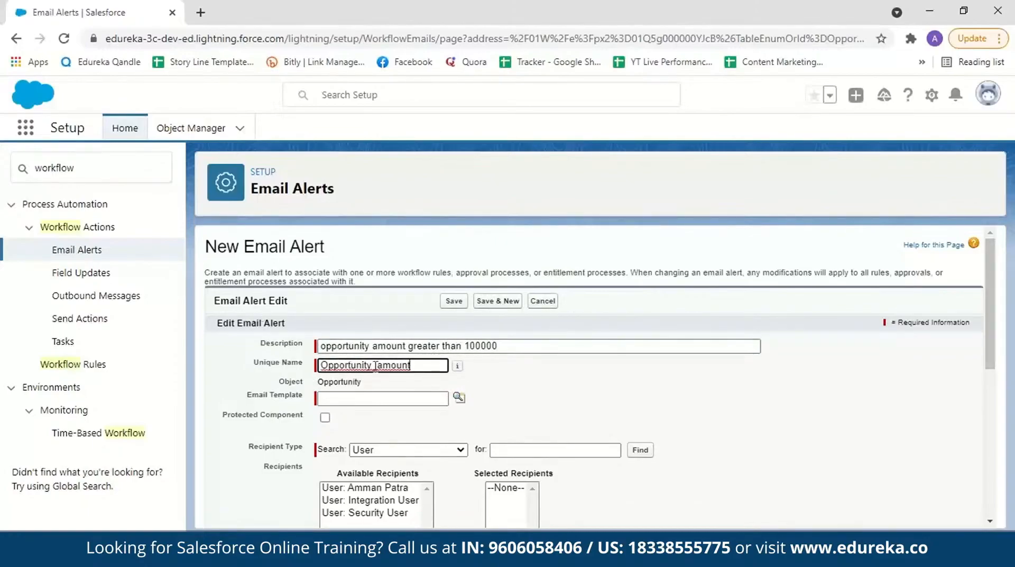
Step: Open the Email Templates list of the Sales Console app in a separate browser tab
{"action": "left_click", "coordinate": [359, 399]}
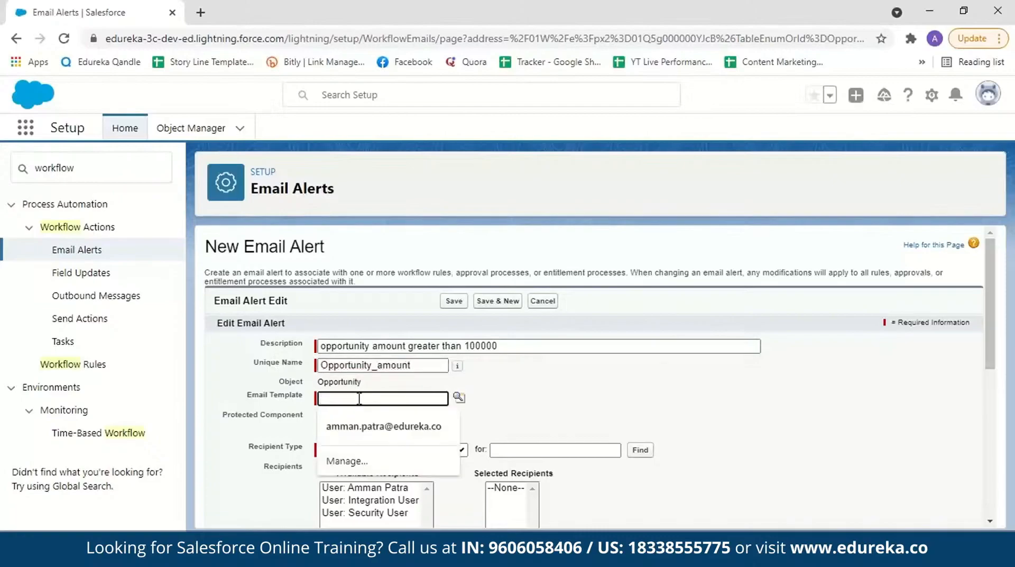
{"action": "left_click", "coordinate": [459, 397]}
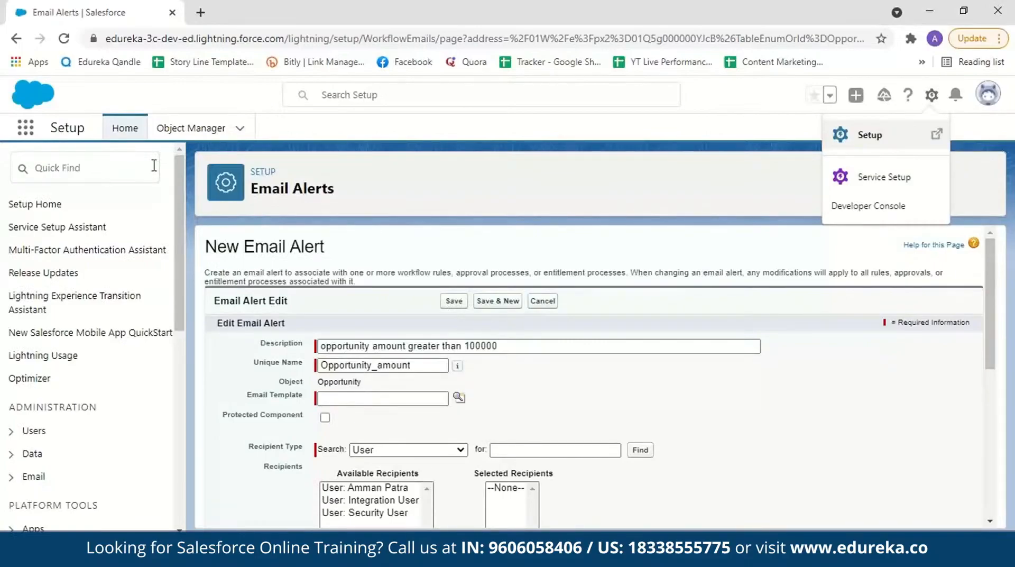
{"action": "left_click", "coordinate": [25, 128]}
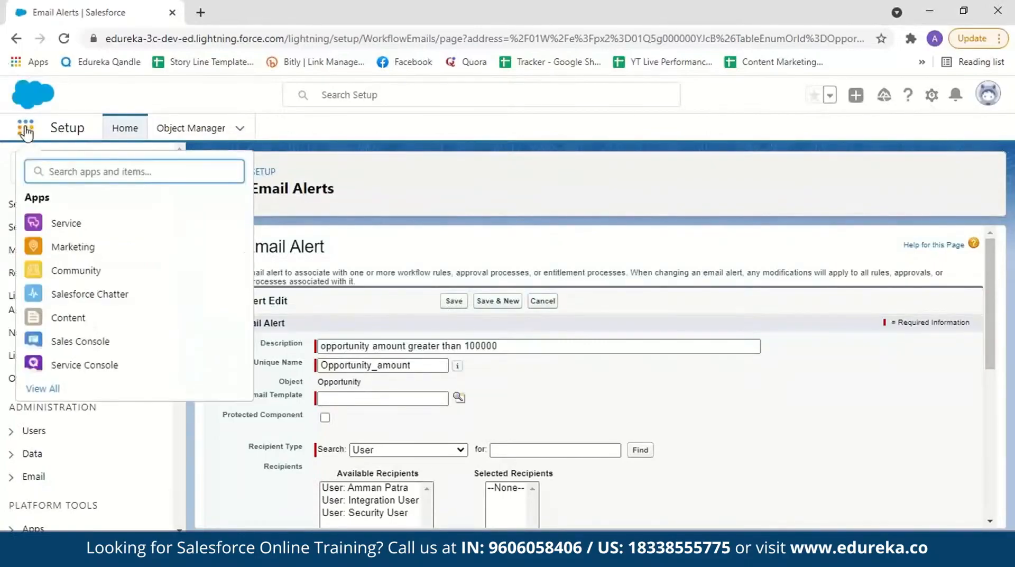
{"action": "left_click", "coordinate": [82, 343]}
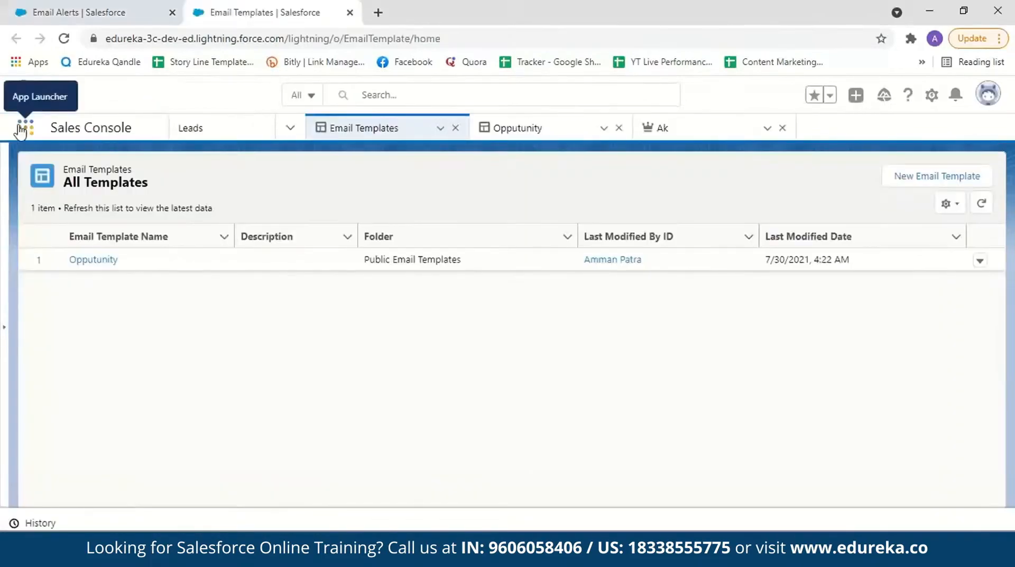
{"action": "left_click", "coordinate": [24, 129]}
{"action": "left_click", "coordinate": [82, 342]}
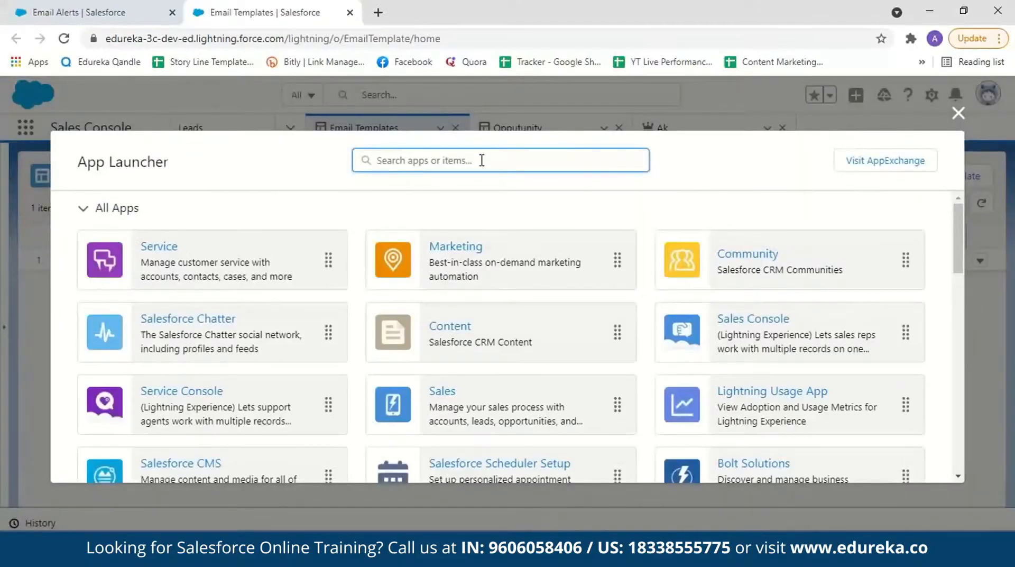
{"action": "type", "text": "email"}
{"action": "left_click", "coordinate": [106, 285]}
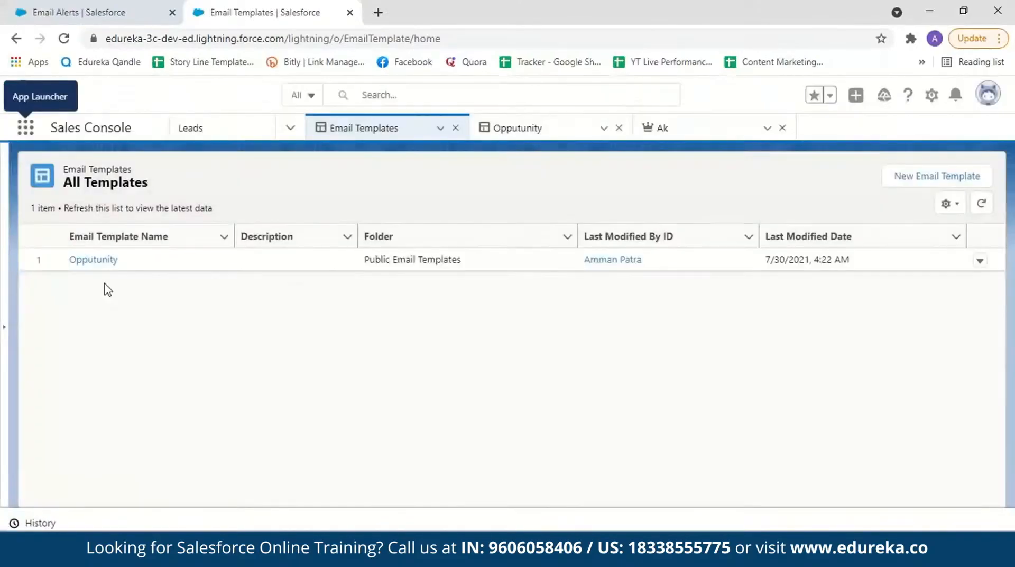
Step: Start a new email template named opportunity and assign it to the Public Email Templates folder
{"action": "left_click", "coordinate": [896, 181]}
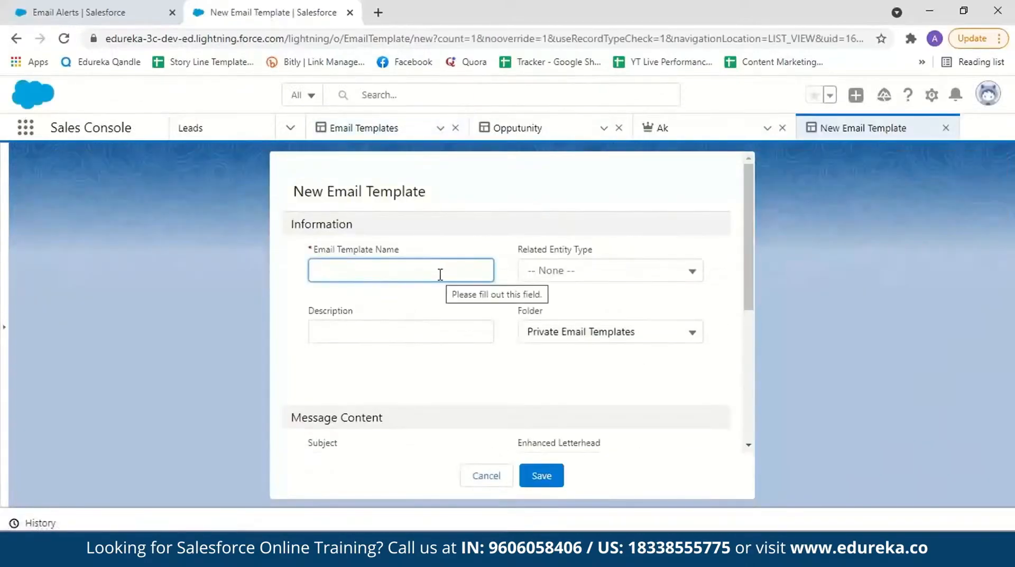
{"action": "left_click", "coordinate": [440, 274]}
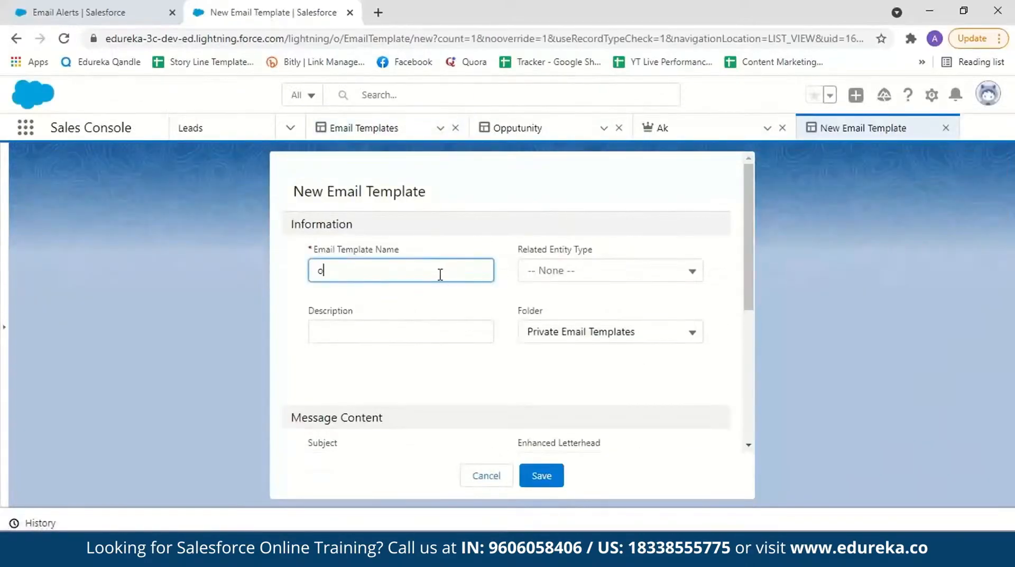
{"action": "type", "text": "opportunity"}
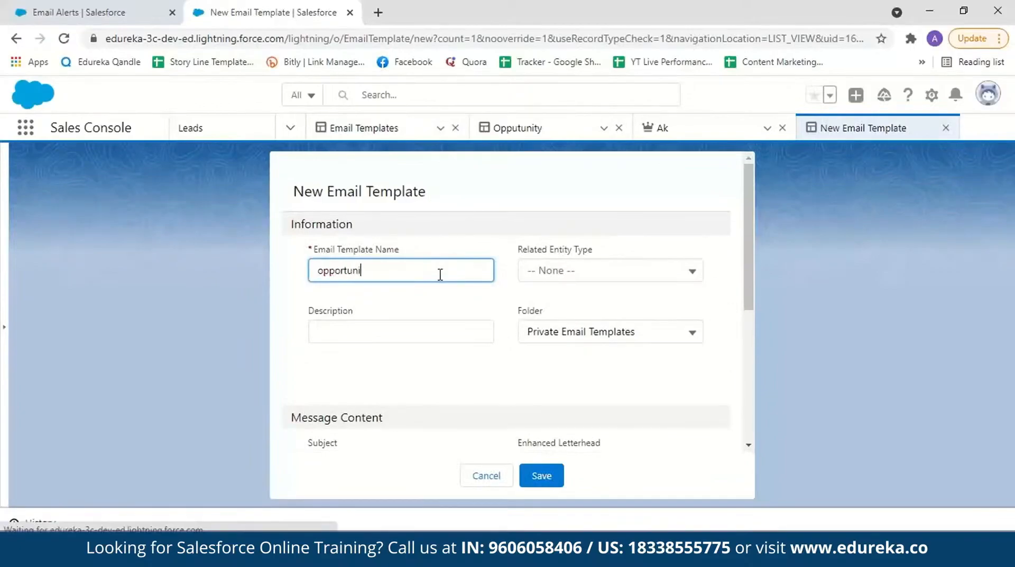
{"action": "left_click", "coordinate": [682, 271]}
{"action": "left_click_drag", "start_coordinate": [697, 317], "coordinate": [703, 392]}
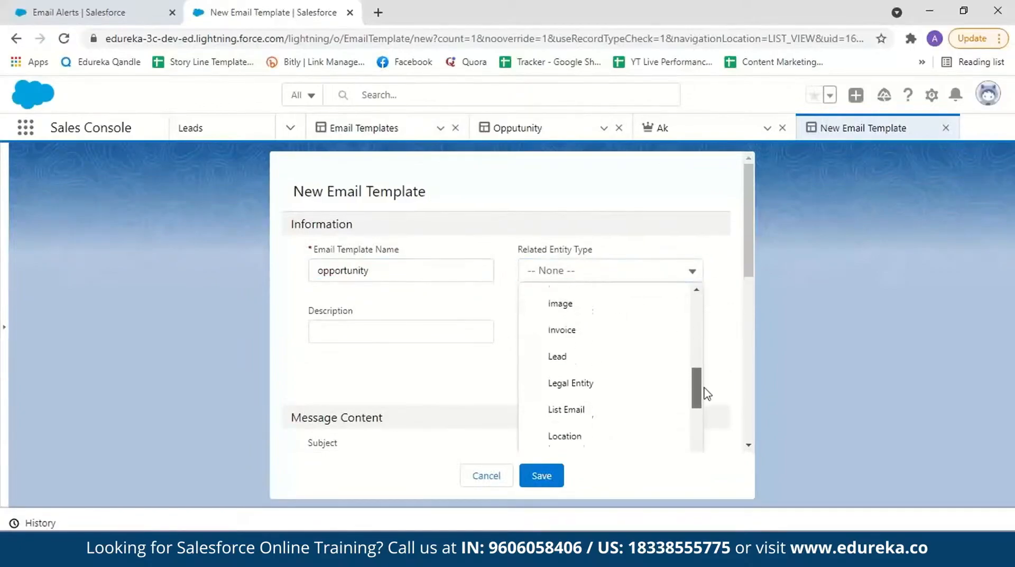
{"action": "left_click", "coordinate": [719, 337]}
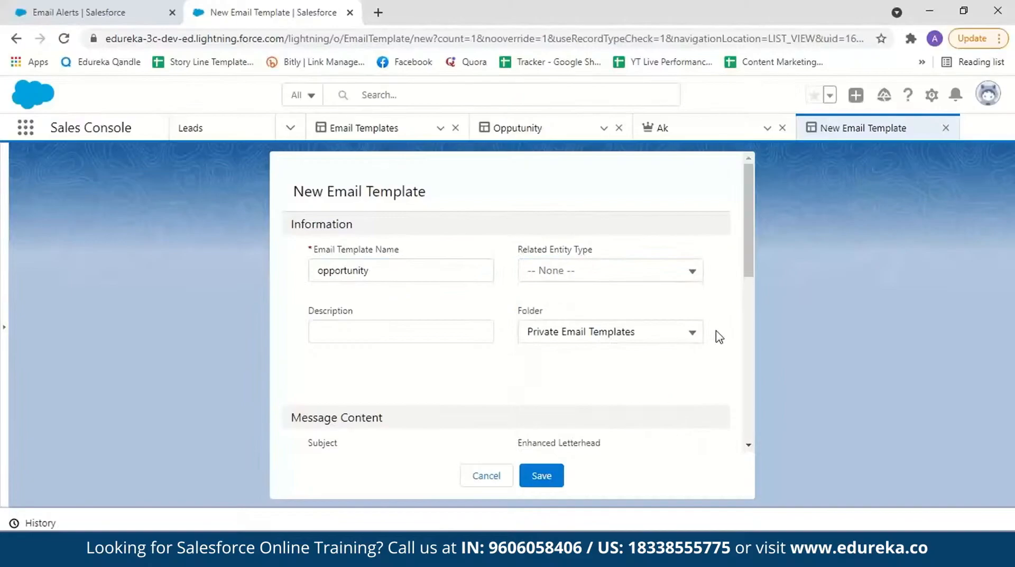
{"action": "left_click", "coordinate": [693, 333]}
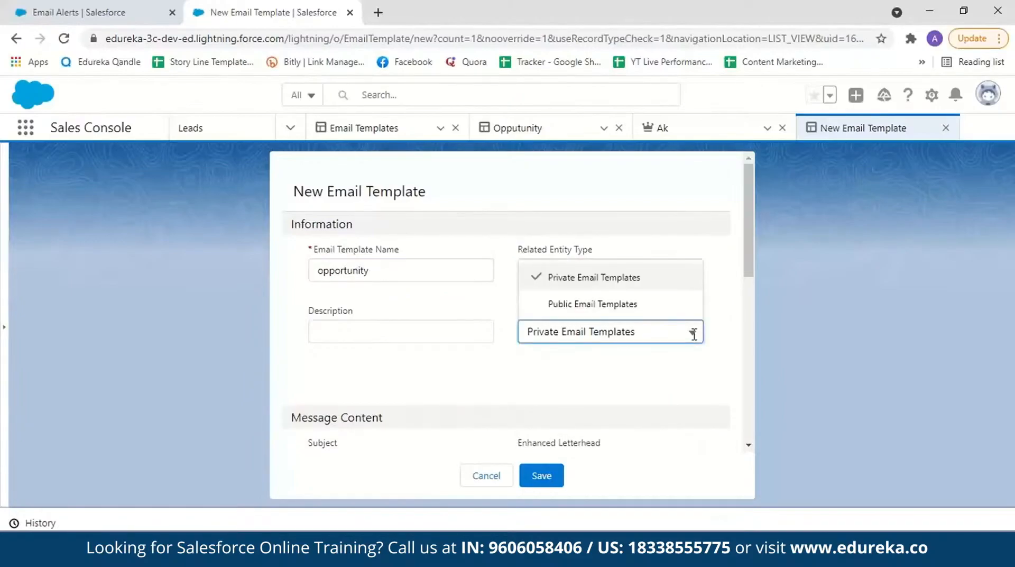
{"action": "left_click", "coordinate": [699, 314]}
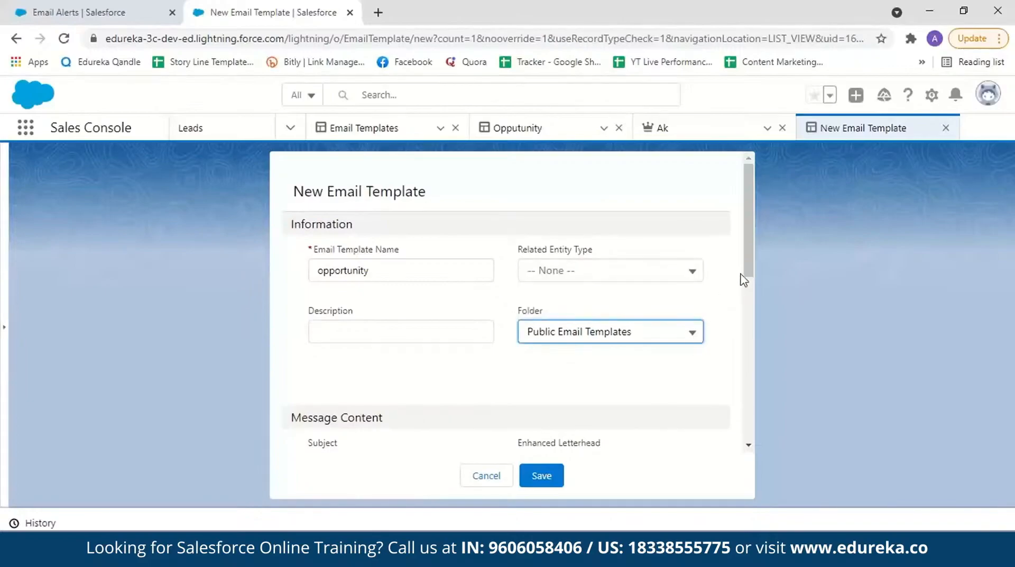
Step: Set the email template's subject to "Opportunity amount greater than 100,000.00"
{"action": "left_click_drag", "start_coordinate": [750, 256], "coordinate": [750, 338]}
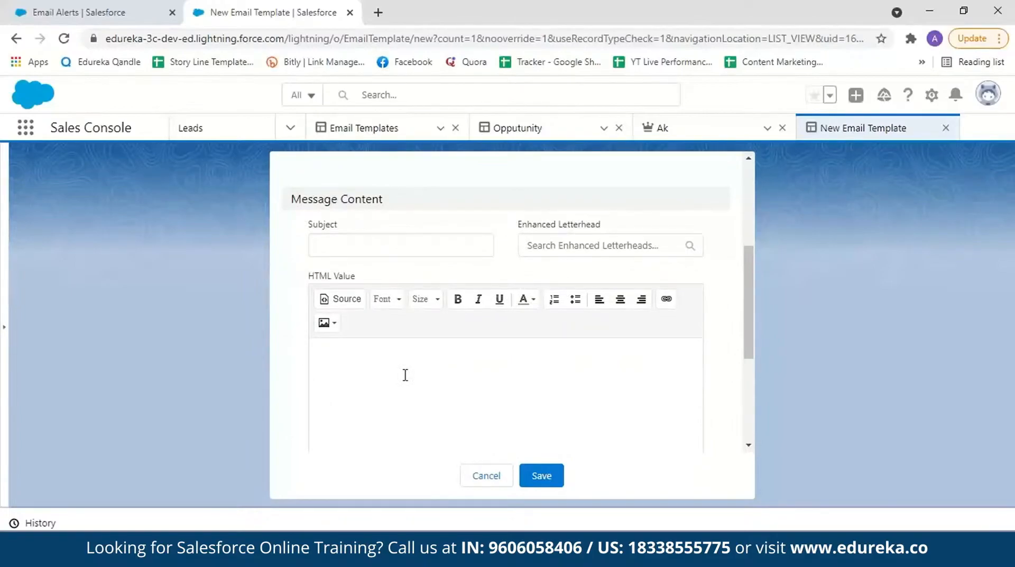
{"action": "left_click", "coordinate": [378, 245]}
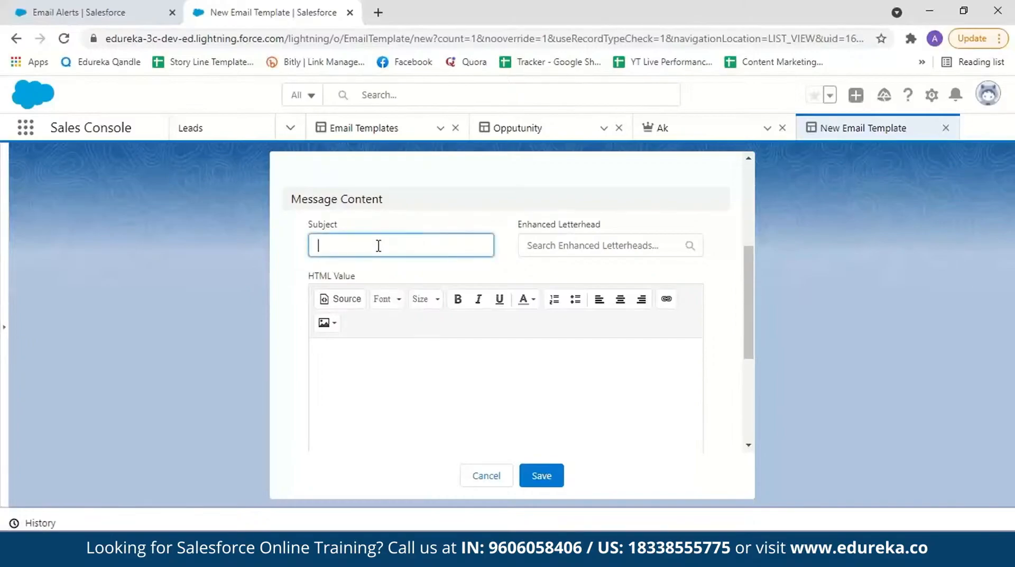
{"action": "type", "text": "Opportunity amount greater than 100000"}
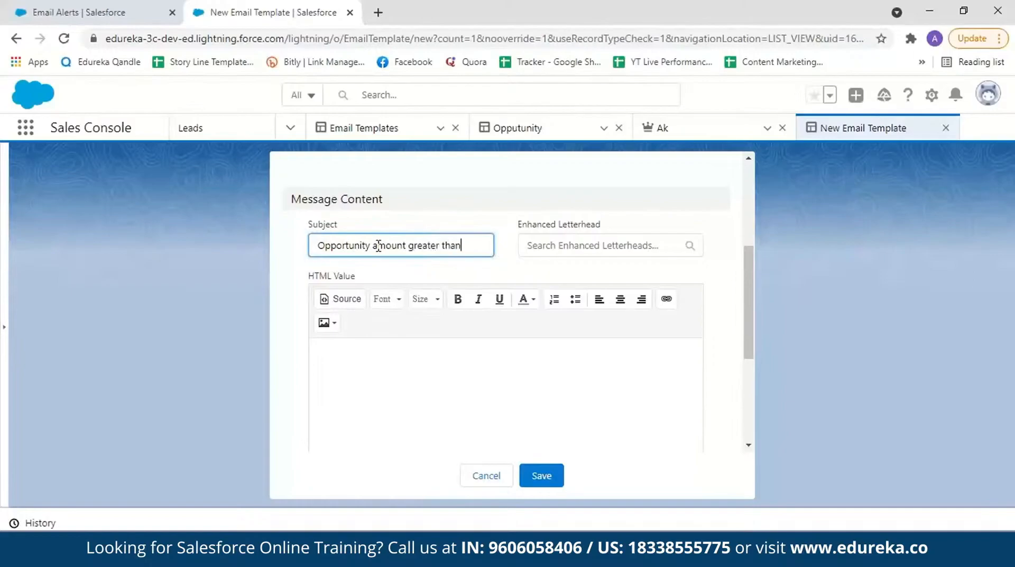
{"action": "left_click", "coordinate": [469, 245]}
{"action": "type", "text": ",000"}
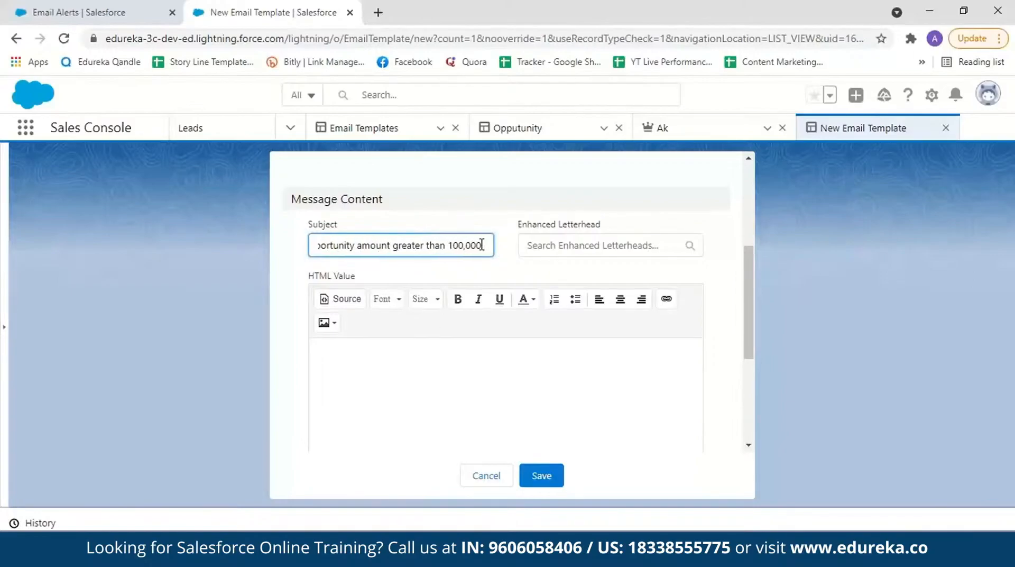
Step: Write the template's message as "Hello," followed by a new line "An opportunity is created whose amount exceeds 100,000.00. Kindly look into this"
{"action": "left_click", "coordinate": [433, 350]}
{"action": "type", "text": "Hello,"}
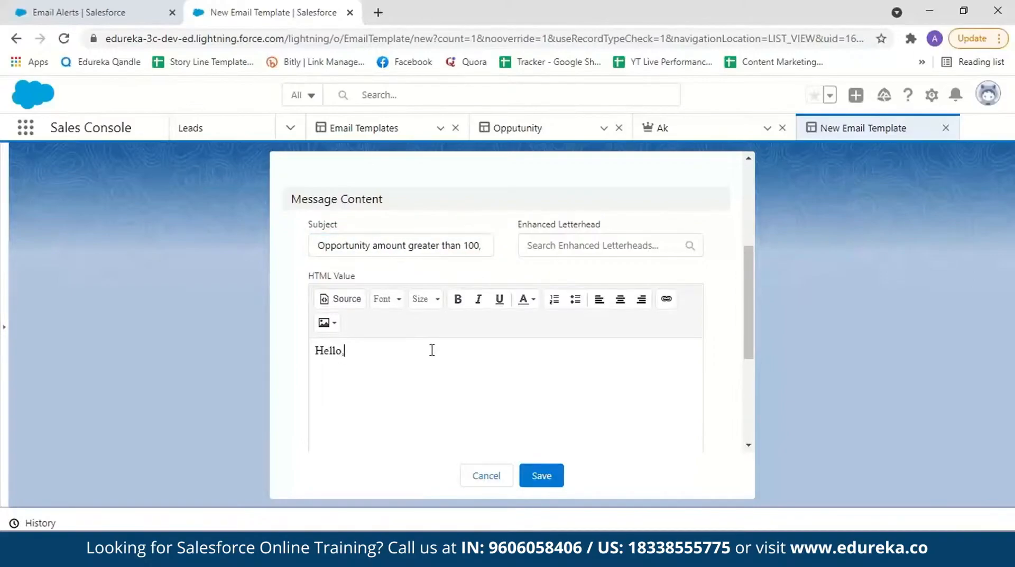
{"action": "key", "text": "Return"}
{"action": "type", "text": "An opportunity is crea"}
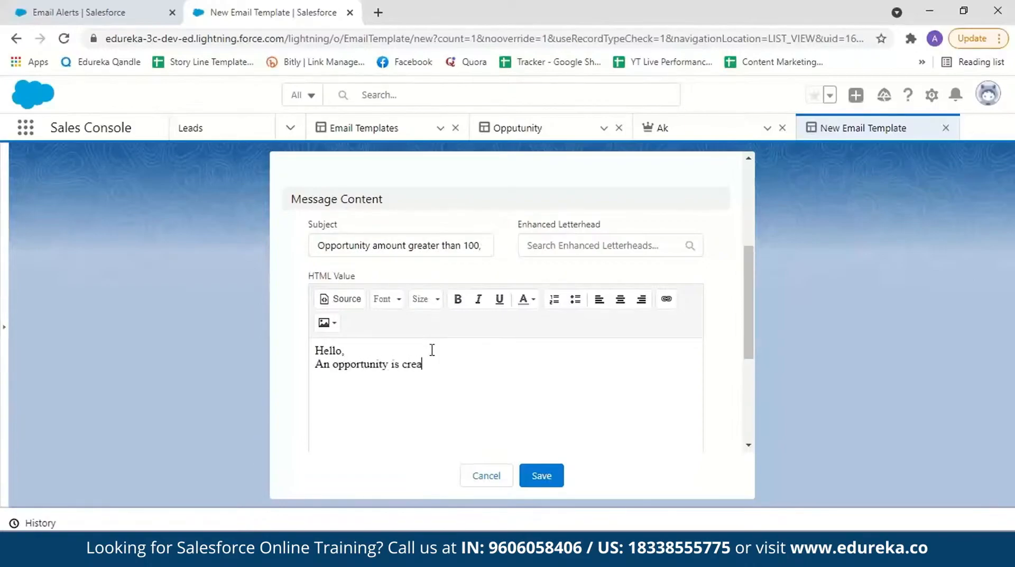
{"action": "type", "text": "ted whose amount exceed"}
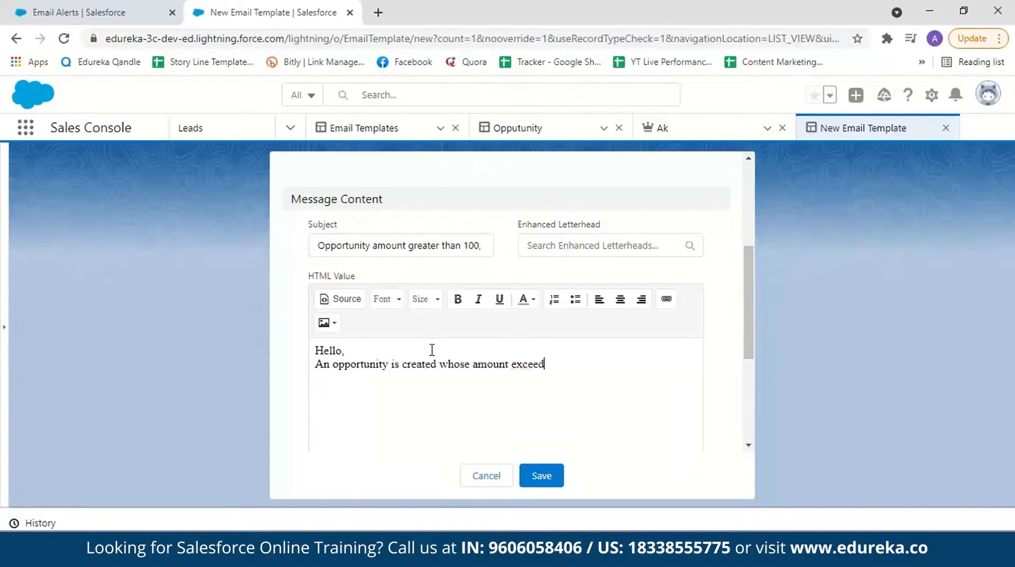
{"action": "type", "text": "s 100,000.00. Kindly look into this"}
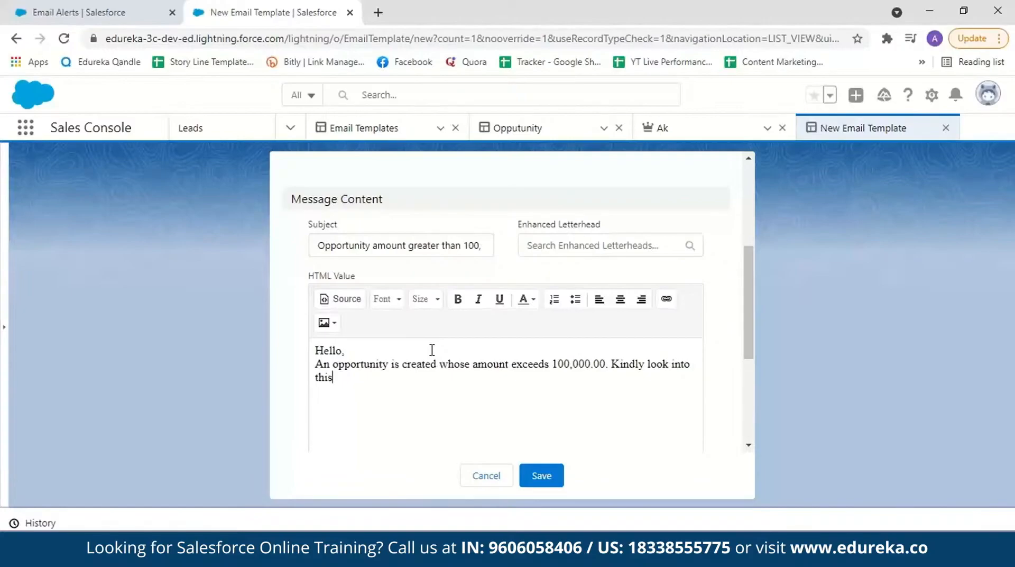
Step: Close the message with "Thank you." as a separate line and save the email template
{"action": "type", "text": "Thank you."}
{"action": "left_click_drag", "start_coordinate": [751, 325], "coordinate": [747, 379]}
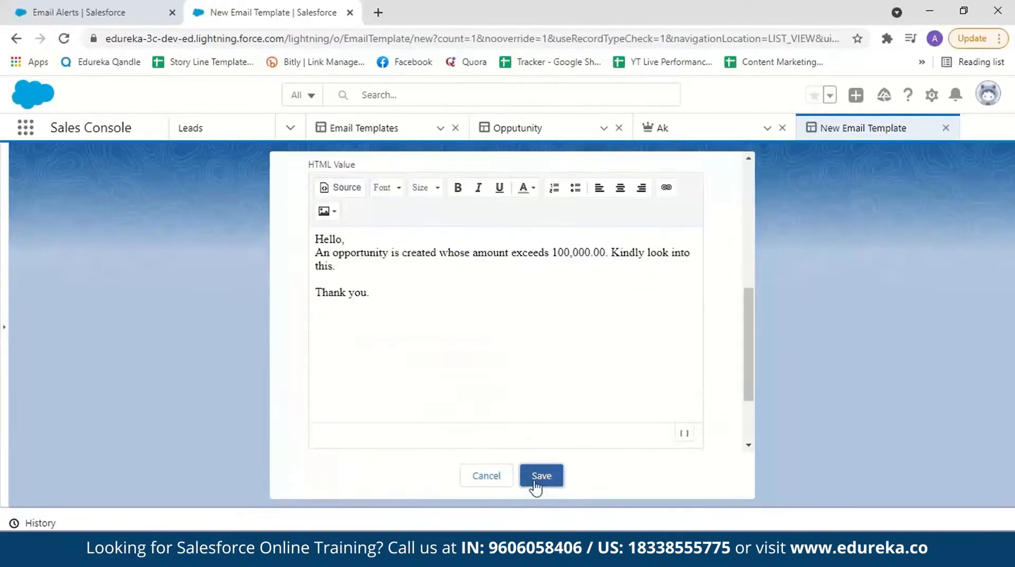
{"action": "left_click", "coordinate": [539, 475]}
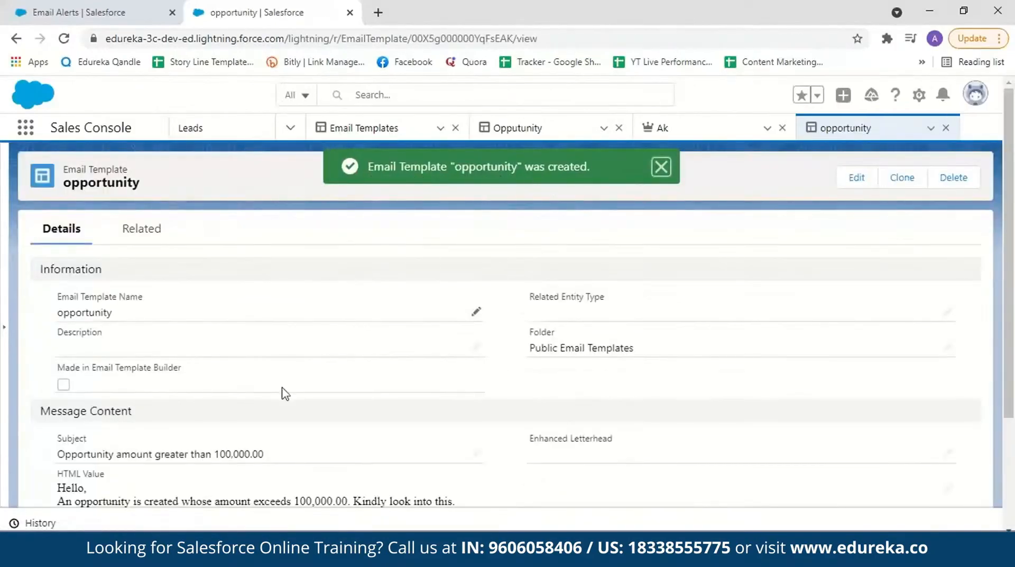
Step: Return to the new email alert, choose the Lightning template opportunity, and add the first available user as its recipient
{"action": "left_click", "coordinate": [153, 7]}
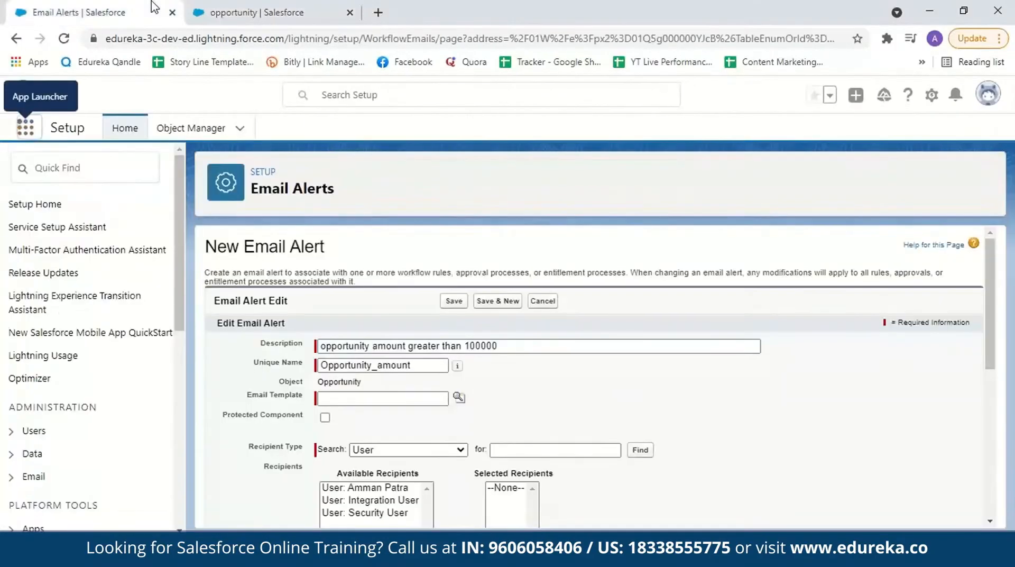
{"action": "left_click", "coordinate": [459, 397]}
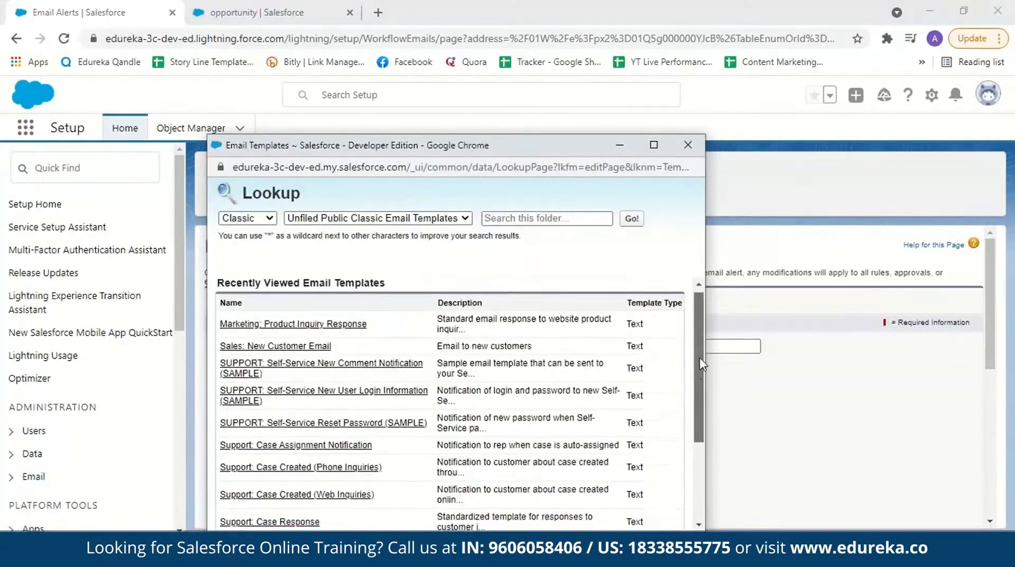
{"action": "scroll", "coordinate": [702, 325], "scroll_direction": "down", "scroll_amount": 3}
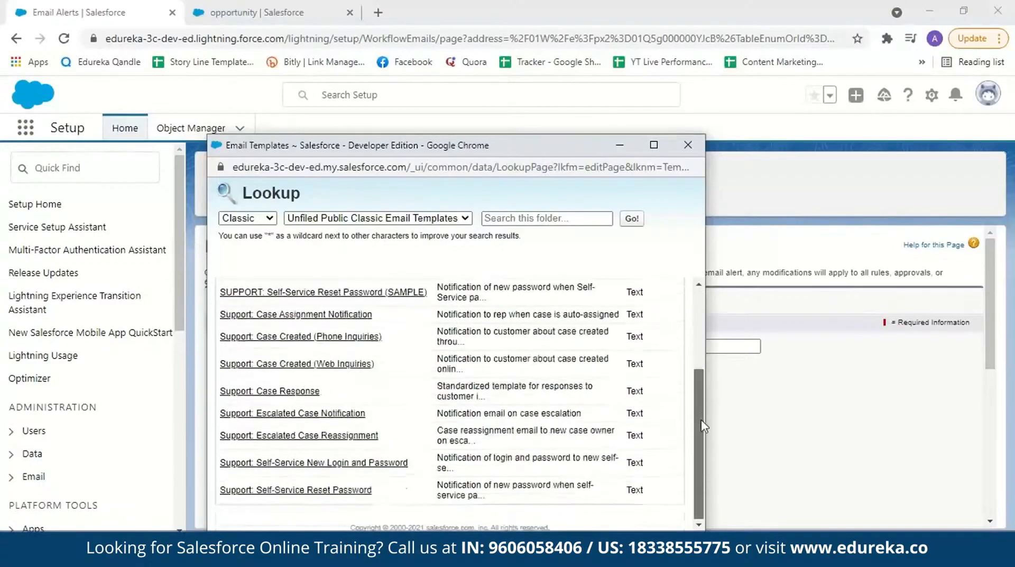
{"action": "left_click", "coordinate": [269, 218]}
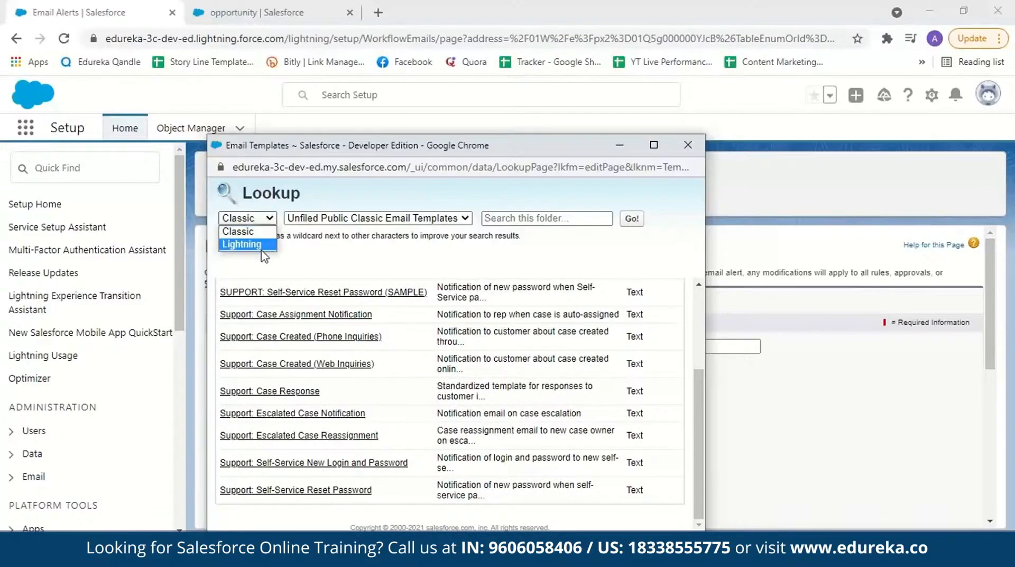
{"action": "left_click", "coordinate": [262, 238]}
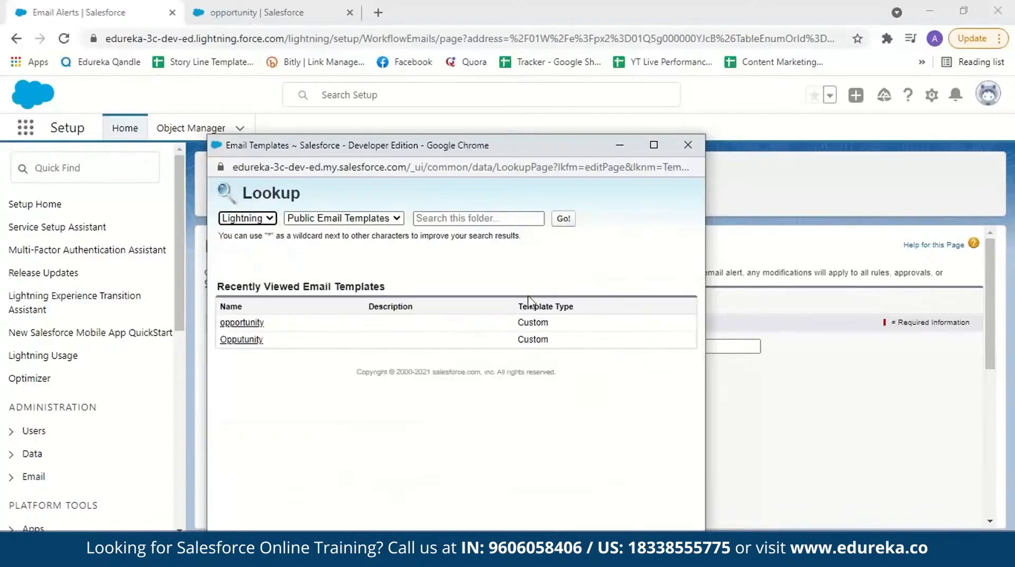
{"action": "left_click", "coordinate": [249, 323]}
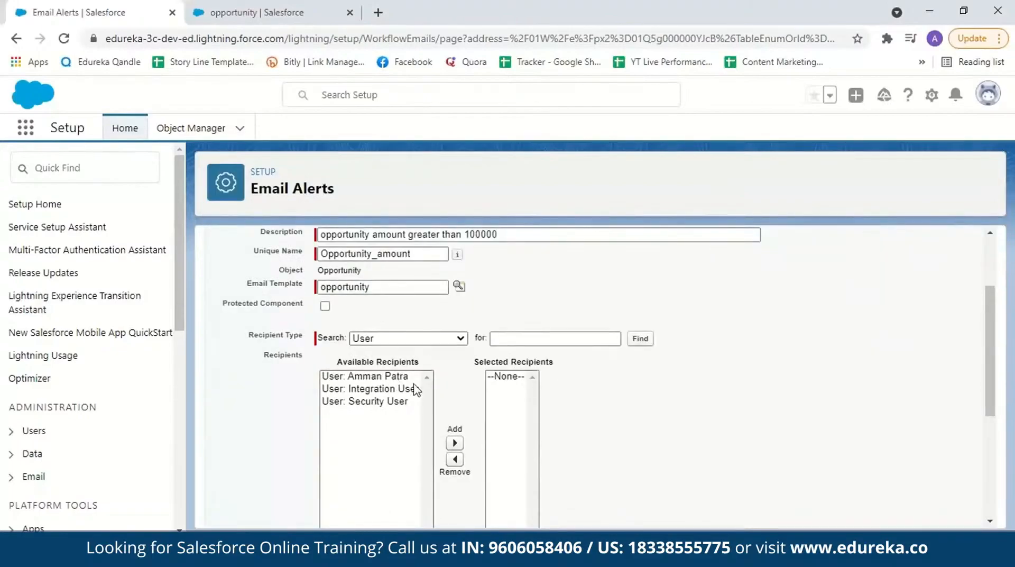
{"action": "left_click", "coordinate": [385, 376]}
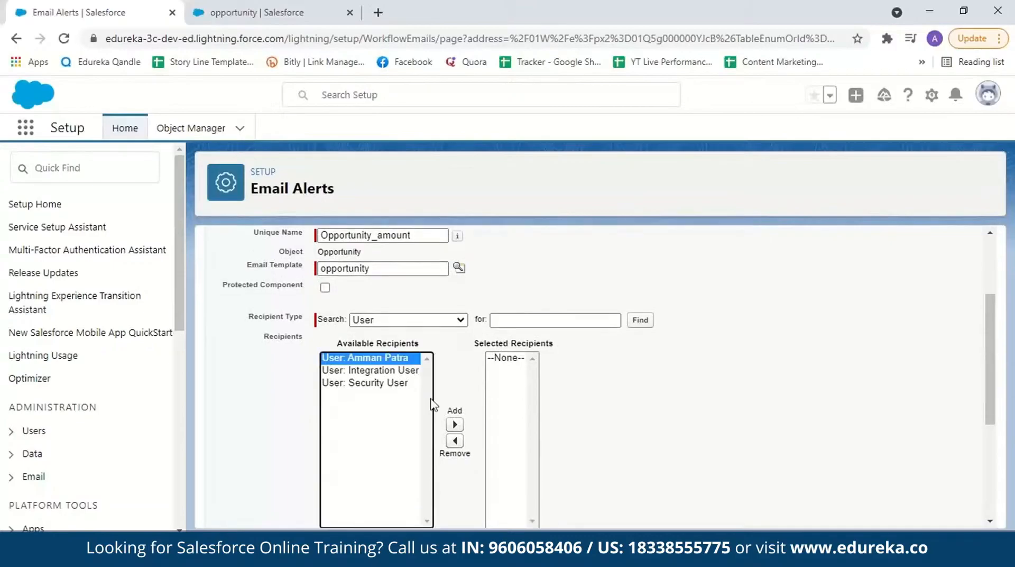
{"action": "left_click", "coordinate": [457, 424]}
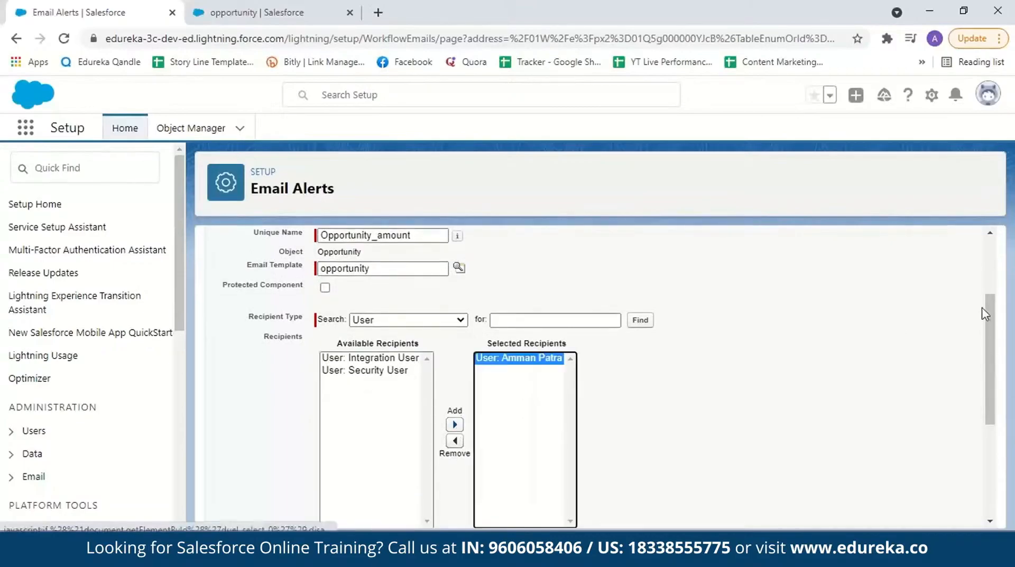
Step: Leave the additional emails empty, keep the current user's email address as the sender, and save the email alert
{"action": "left_click_drag", "start_coordinate": [990, 339], "coordinate": [990, 429]}
{"action": "left_click", "coordinate": [348, 369]}
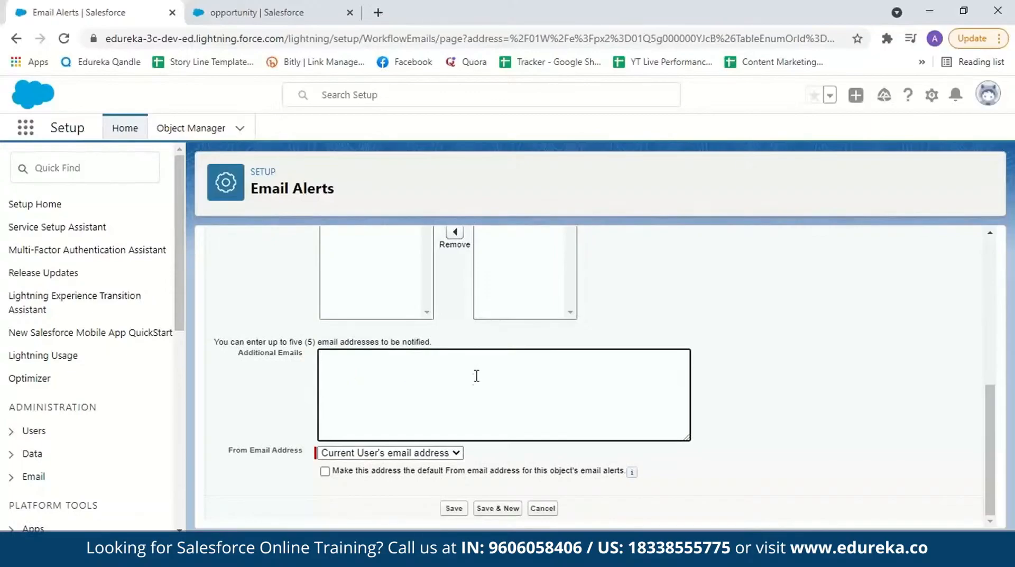
{"action": "key", "text": "Tab"}
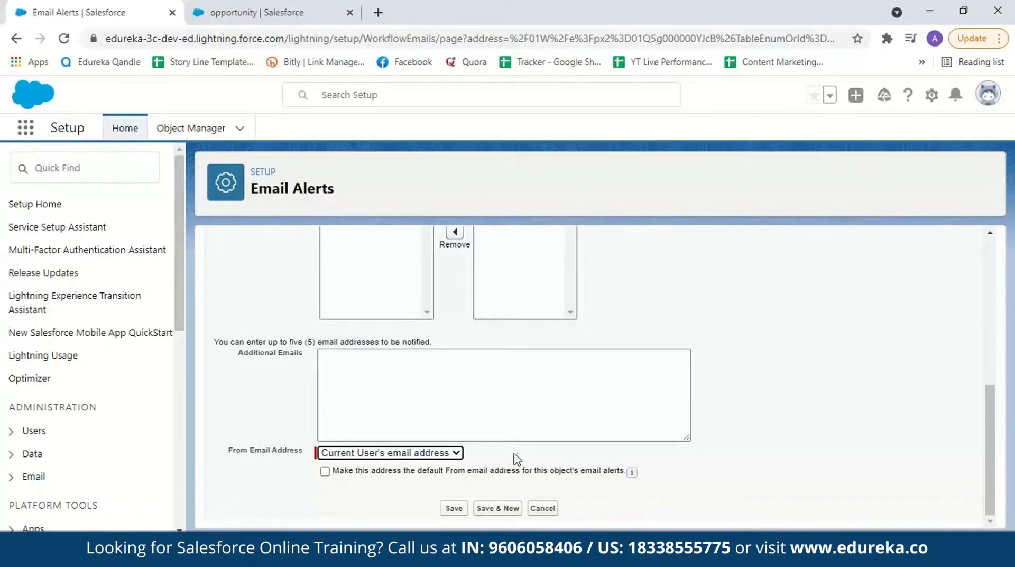
{"action": "left_click", "coordinate": [458, 454]}
{"action": "left_click", "coordinate": [437, 467]}
{"action": "left_click", "coordinate": [454, 509]}
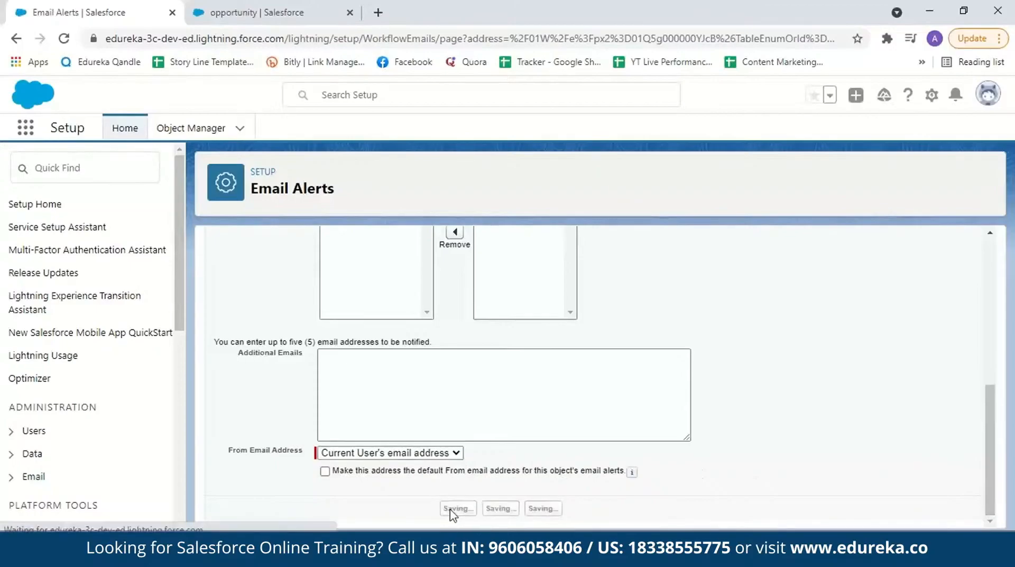
Step: Finish adding workflow actions and activate the Demo-opportunity workflow rule
{"action": "left_click", "coordinate": [951, 308]}
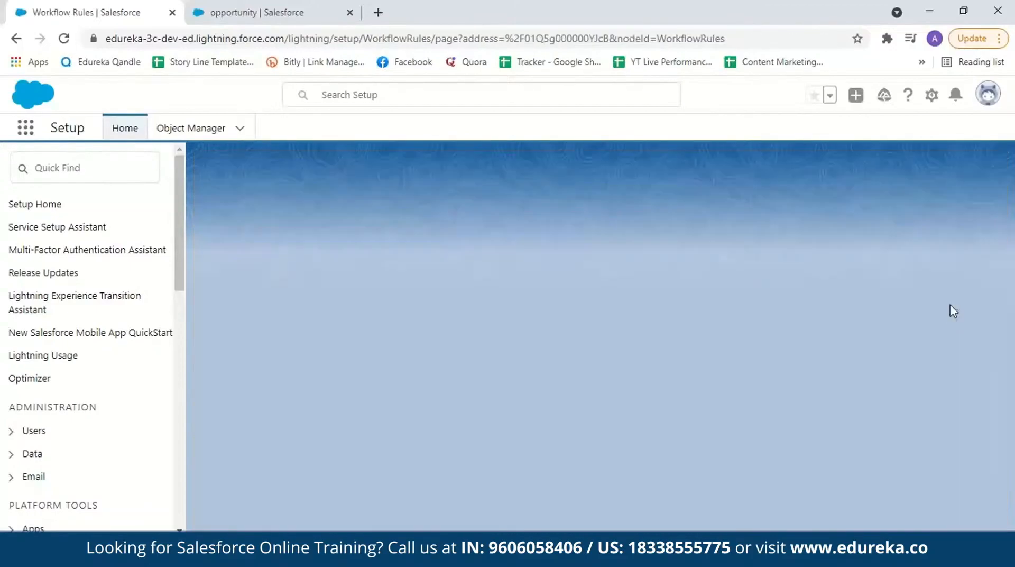
{"action": "scroll", "coordinate": [999, 349], "scroll_direction": "down", "scroll_amount": 3}
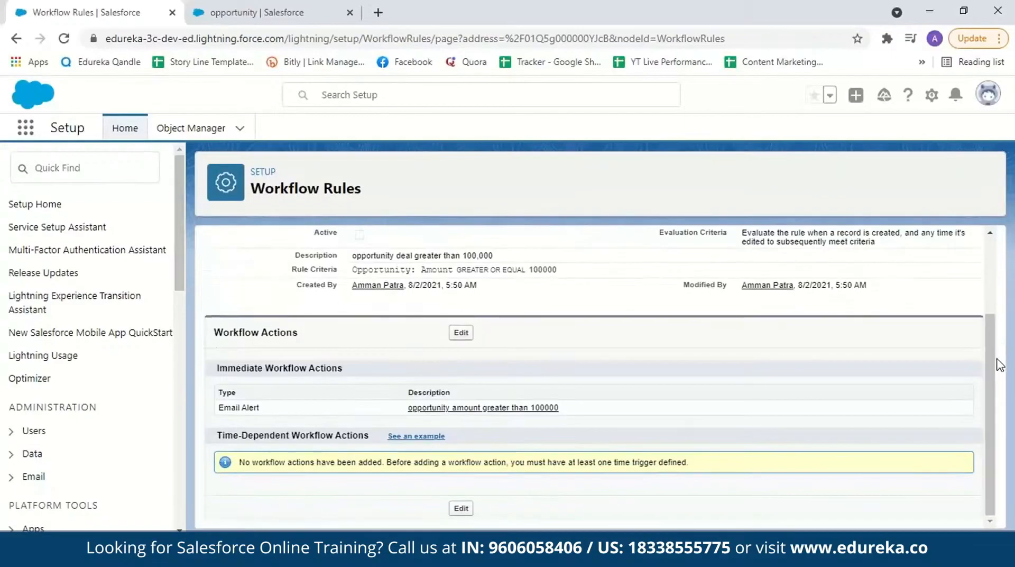
{"action": "scroll", "coordinate": [997, 355], "scroll_direction": "up", "scroll_amount": 3}
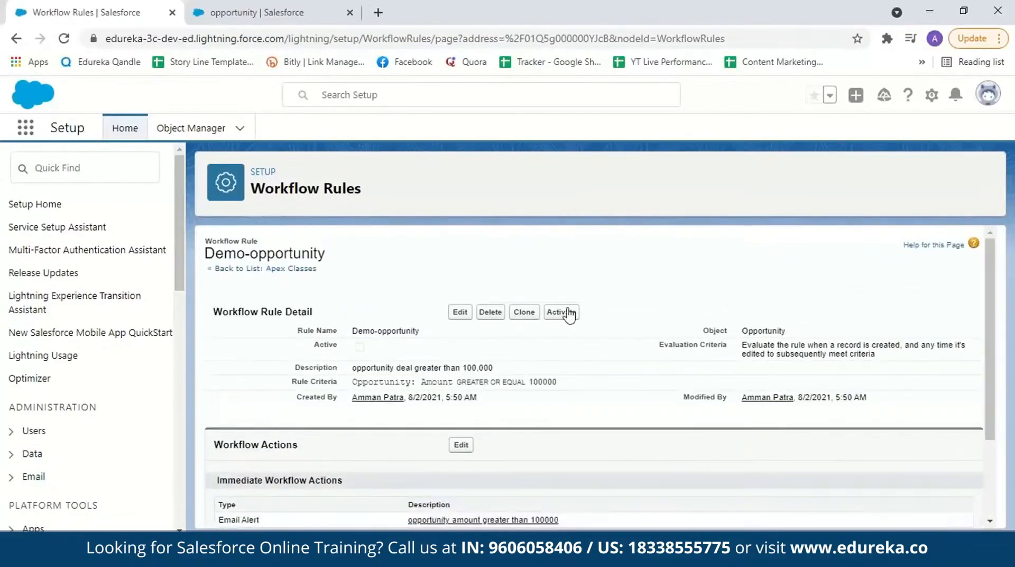
{"action": "left_click", "coordinate": [564, 312]}
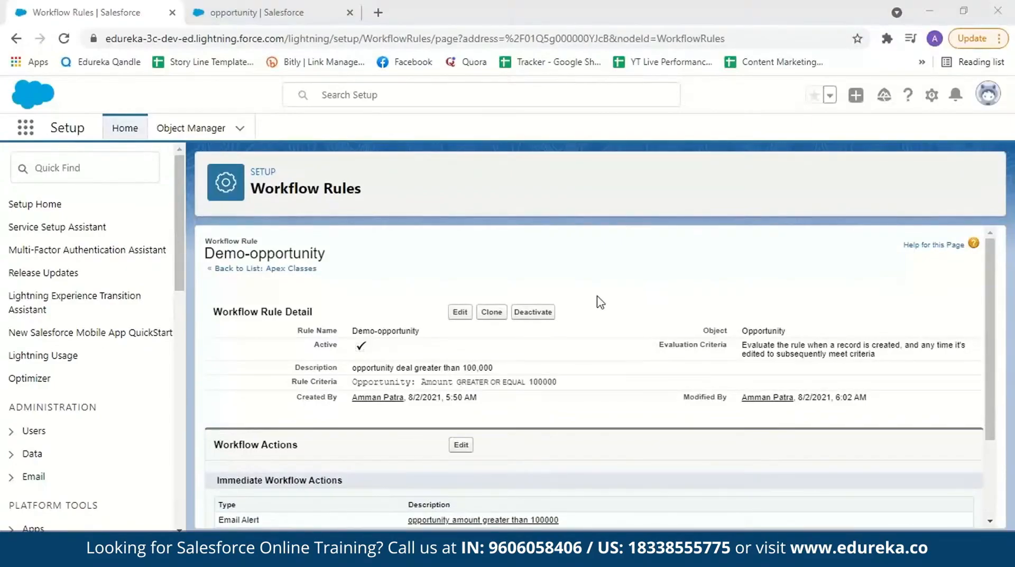
Step: Go to Opportunities in the Sales Console and start a new opportunity with amount 110000 and close date 8/15/2021
{"action": "left_click", "coordinate": [296, 12]}
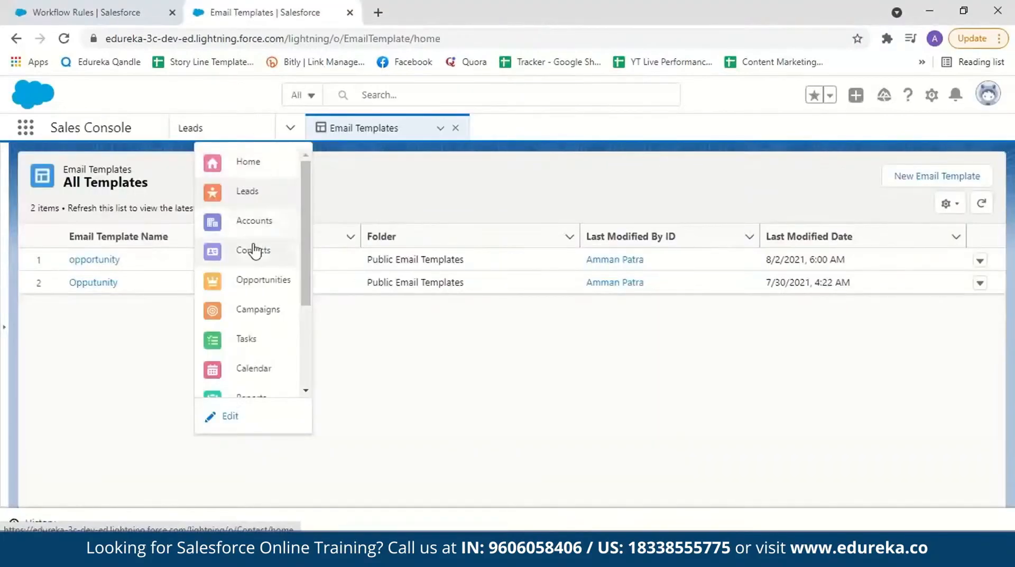
{"action": "left_click", "coordinate": [251, 283]}
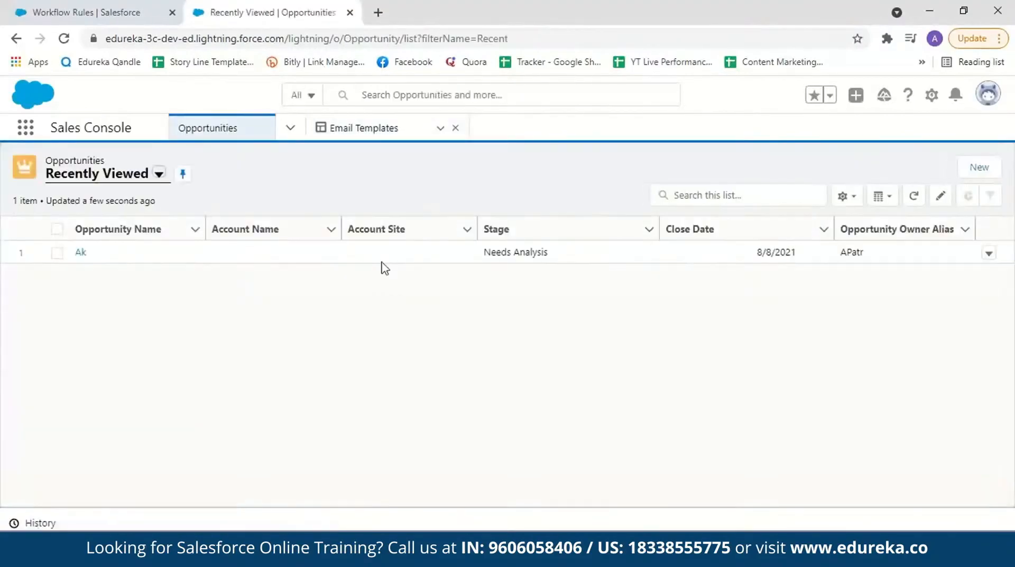
{"action": "left_click", "coordinate": [985, 171]}
{"action": "type", "text": "110000"}
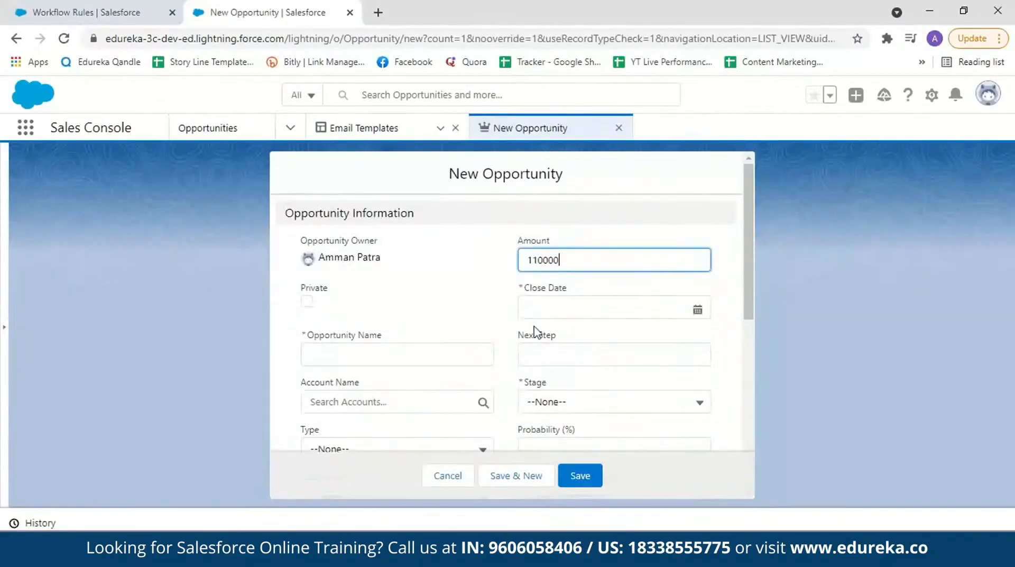
{"action": "left_click", "coordinate": [553, 313]}
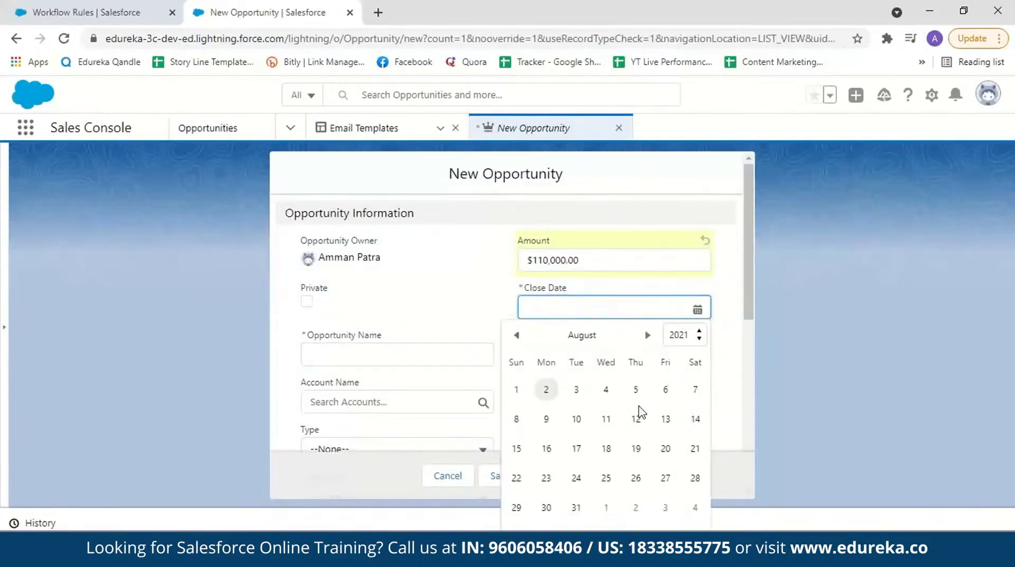
{"action": "left_click", "coordinate": [516, 449]}
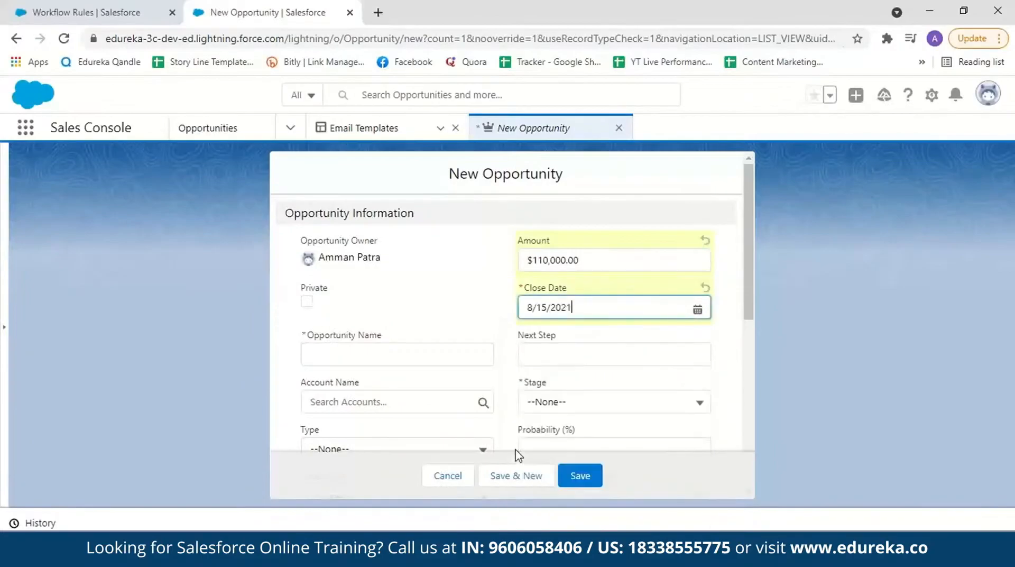
Step: Name the new opportunity "Test opportunity", set its stage to Qualification, and save it
{"action": "left_click", "coordinate": [362, 361]}
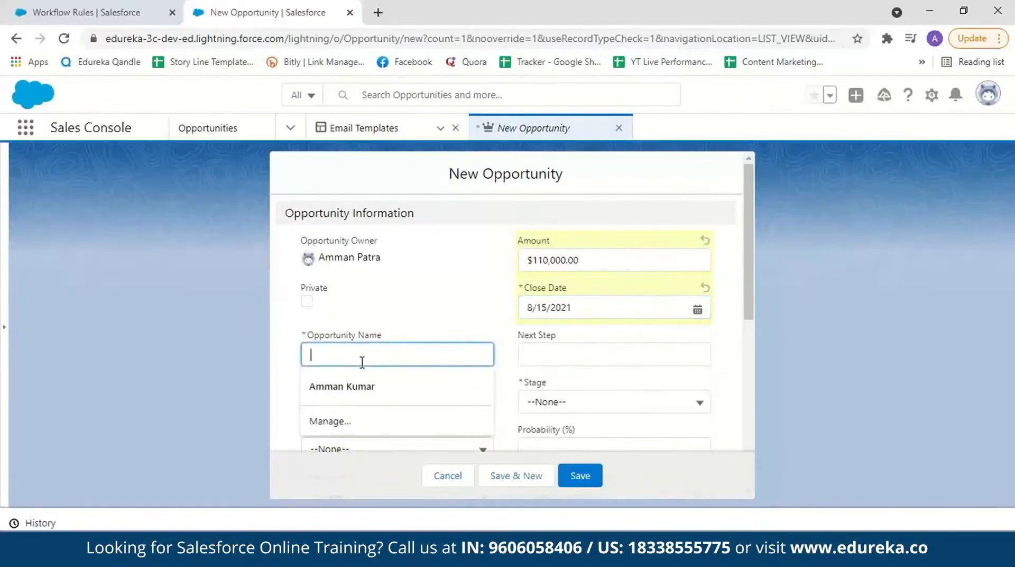
{"action": "type", "text": "Tes"}
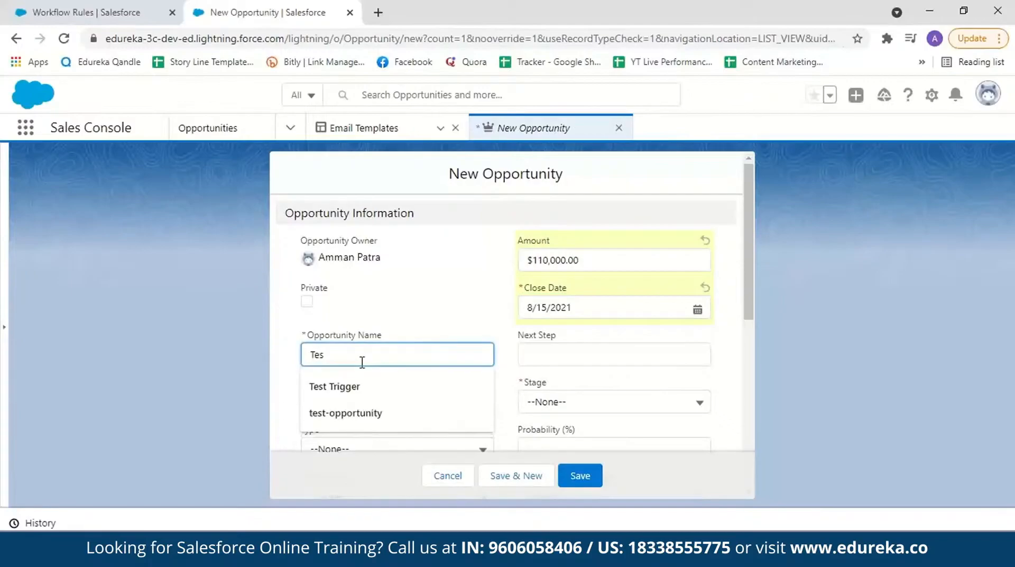
{"action": "type", "text": "t opportunity"}
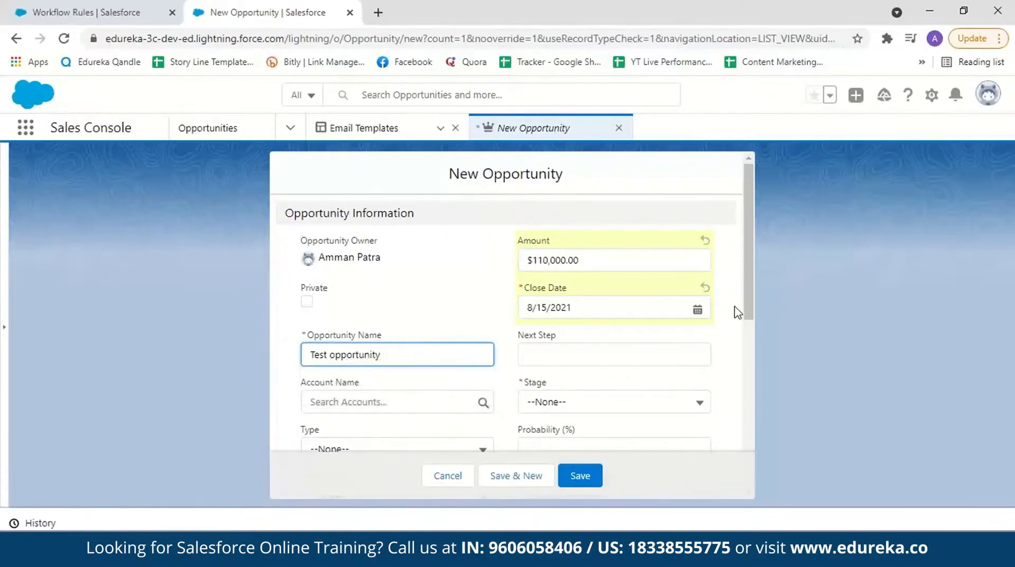
{"action": "left_click_drag", "start_coordinate": [749, 312], "coordinate": [749, 328]}
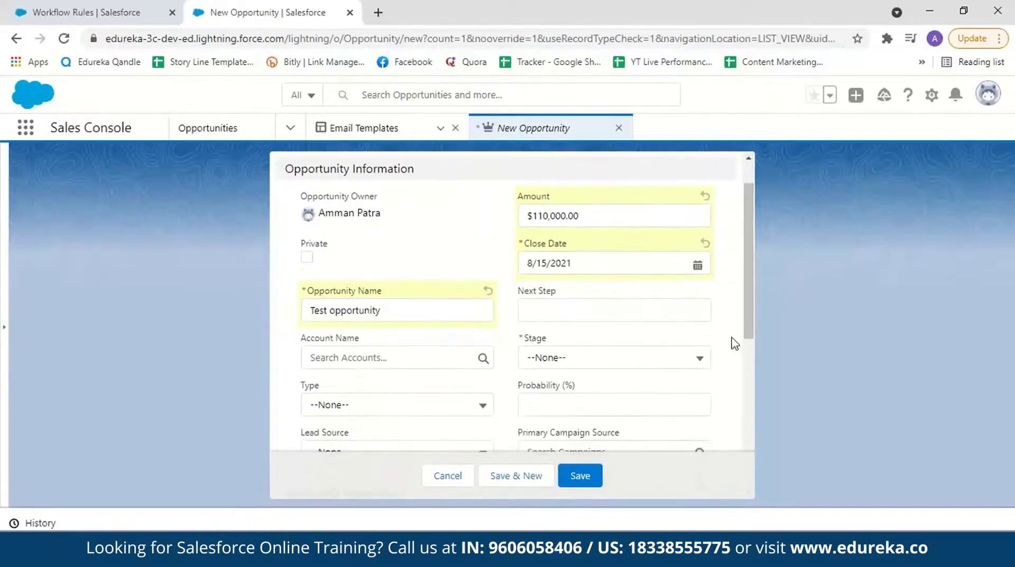
{"action": "left_click_drag", "start_coordinate": [750, 317], "coordinate": [752, 461]}
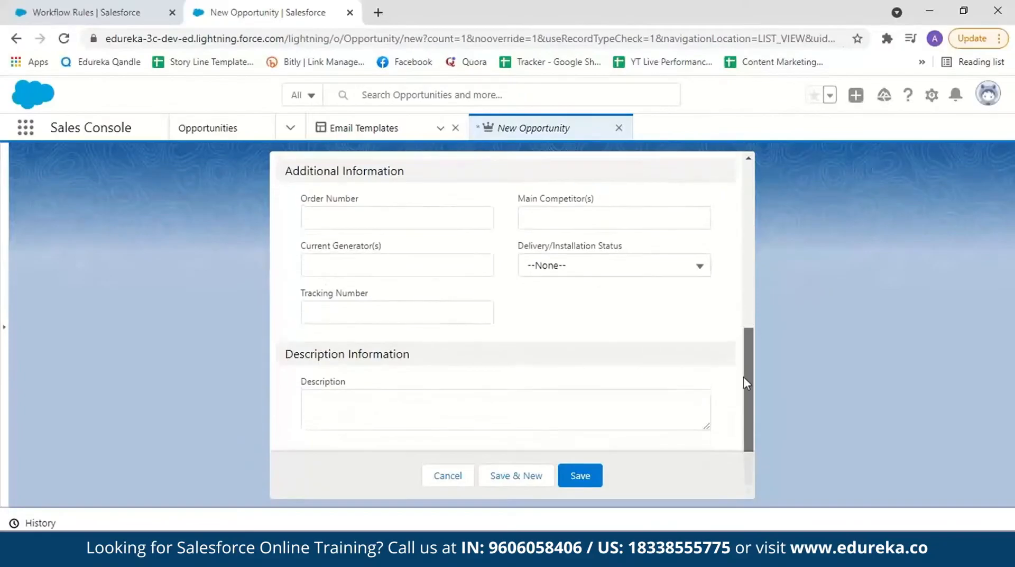
{"action": "left_click_drag", "start_coordinate": [745, 381], "coordinate": [730, 249]}
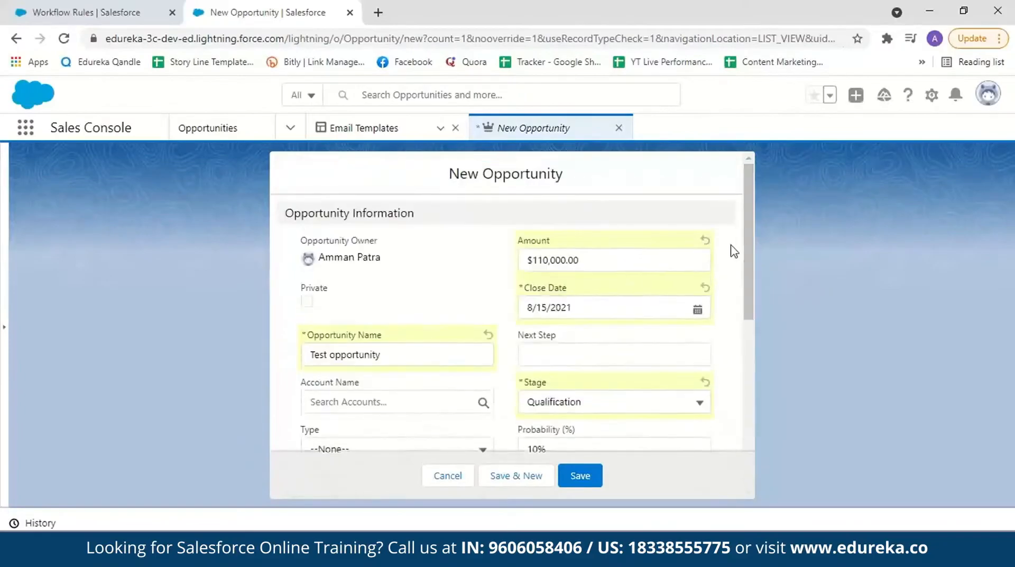
{"action": "left_click", "coordinate": [581, 476]}
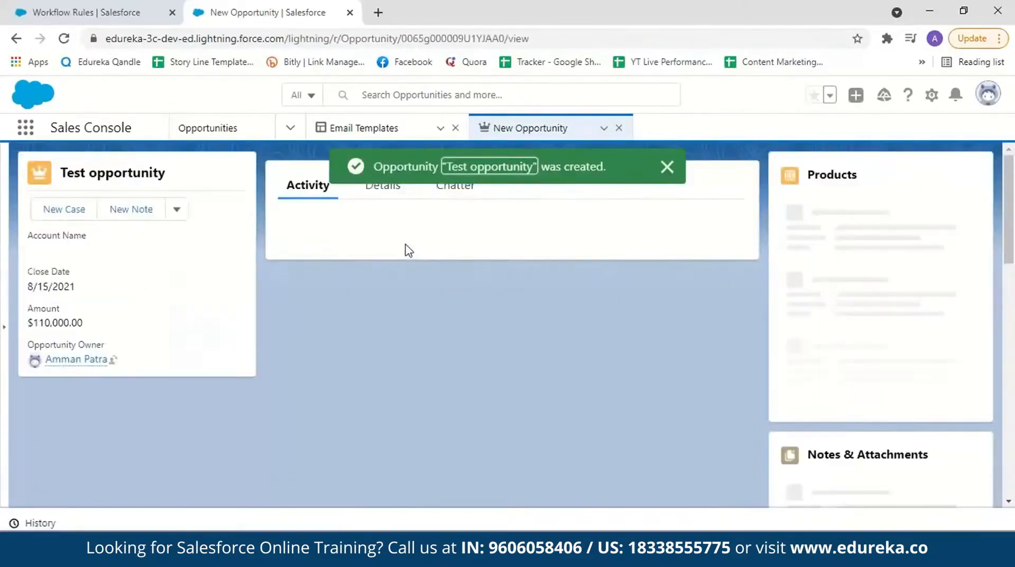
Step: Switch to Gmail in a new browser tab and open the "Opportunity amount greater than 100,000.00" alert email
{"action": "left_click", "coordinate": [378, 11]}
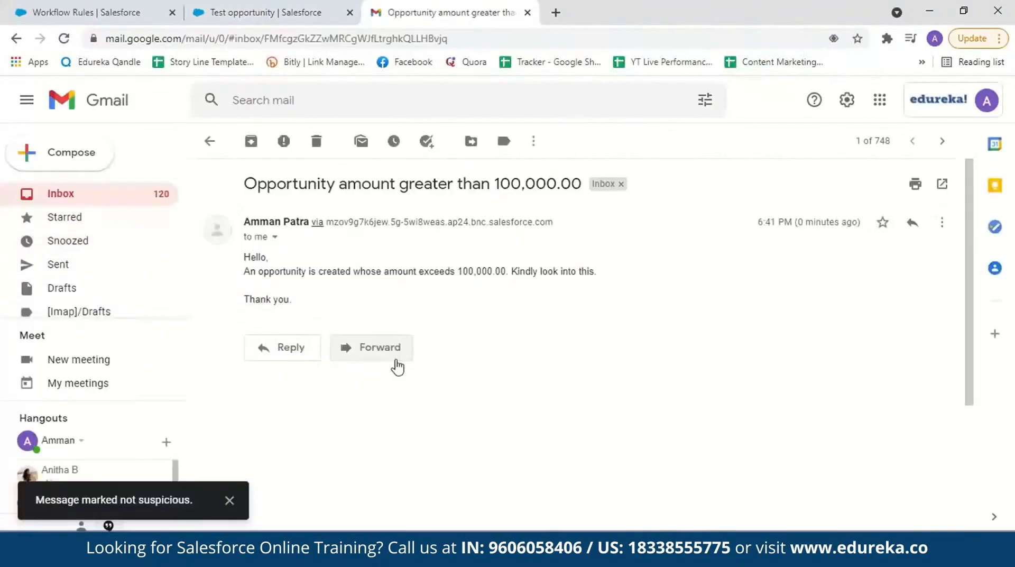
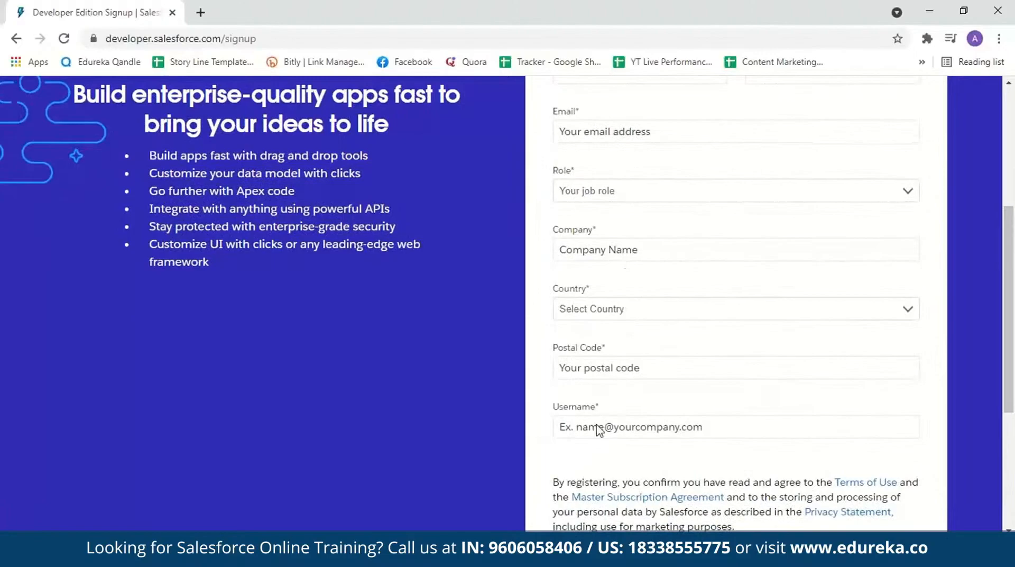
Step: Go from the Developer Edition signup form to the login page and log in to the existing Salesforce developer account
{"action": "scroll", "coordinate": [597, 426], "scroll_direction": "down", "scroll_amount": 2}
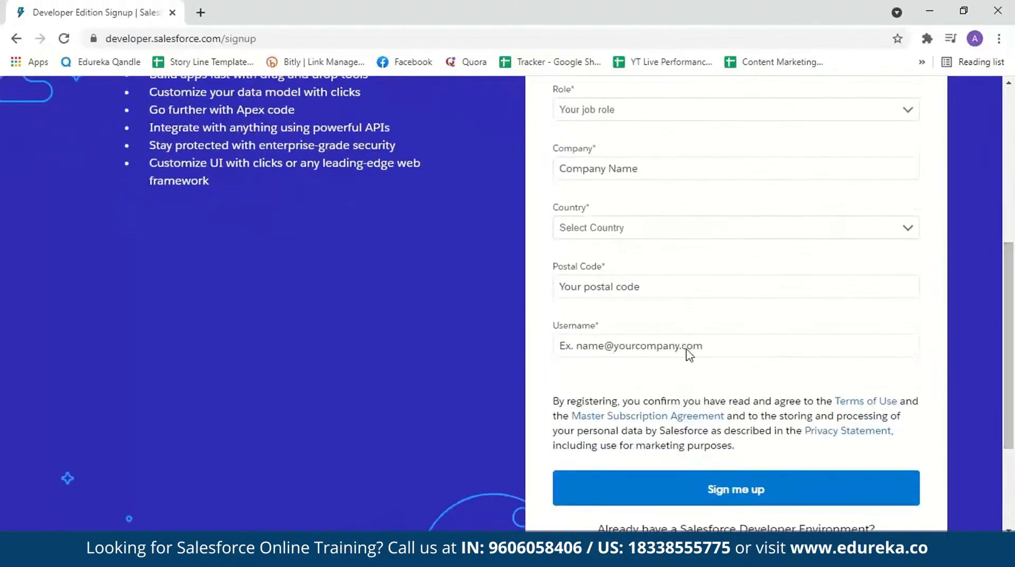
{"action": "scroll", "coordinate": [730, 400], "scroll_direction": "down", "scroll_amount": 2}
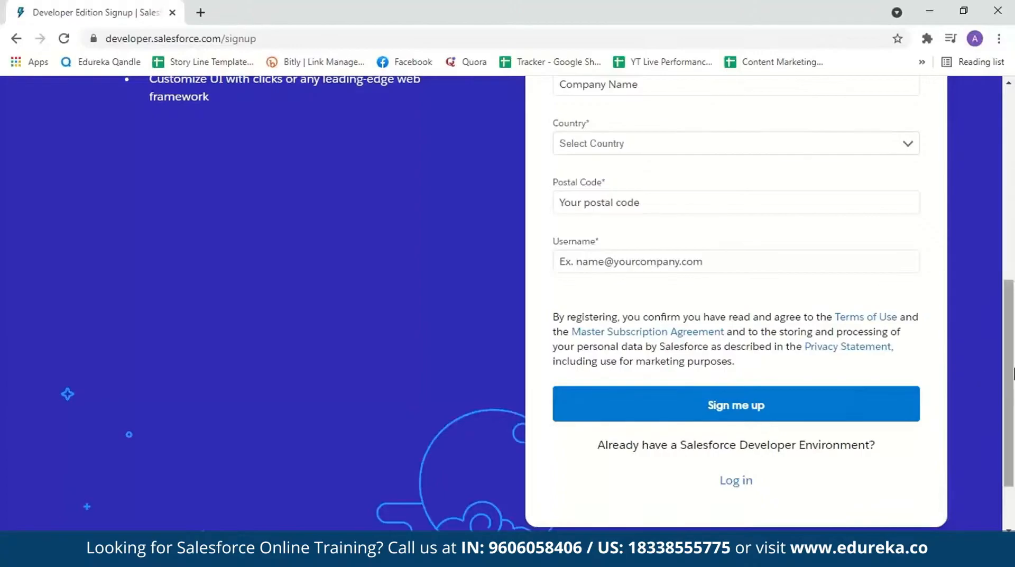
{"action": "left_click", "coordinate": [736, 481]}
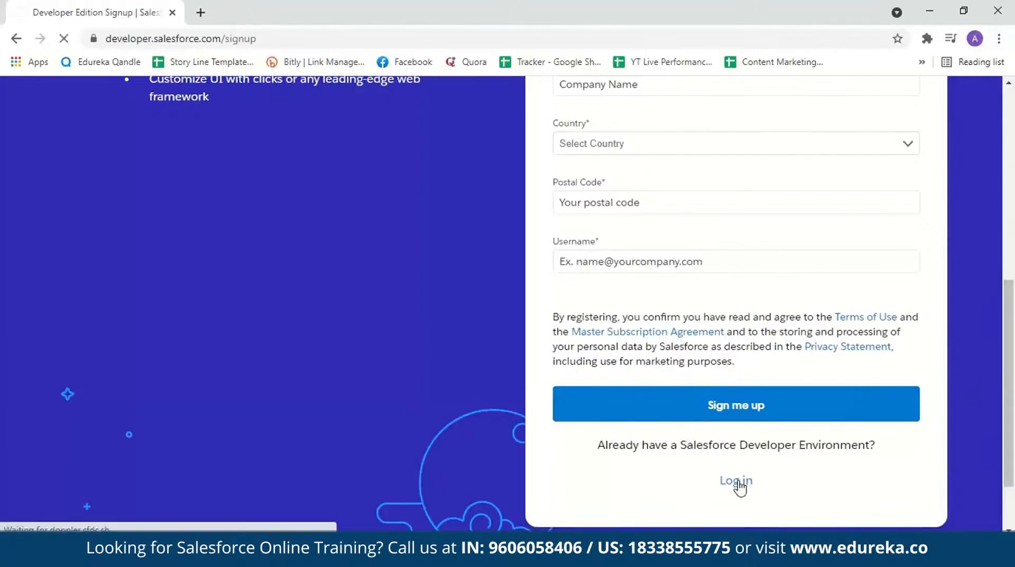
{"action": "left_click", "coordinate": [192, 313]}
{"action": "left_click", "coordinate": [196, 362]}
{"action": "left_click", "coordinate": [195, 364]}
{"action": "left_click", "coordinate": [421, 476]}
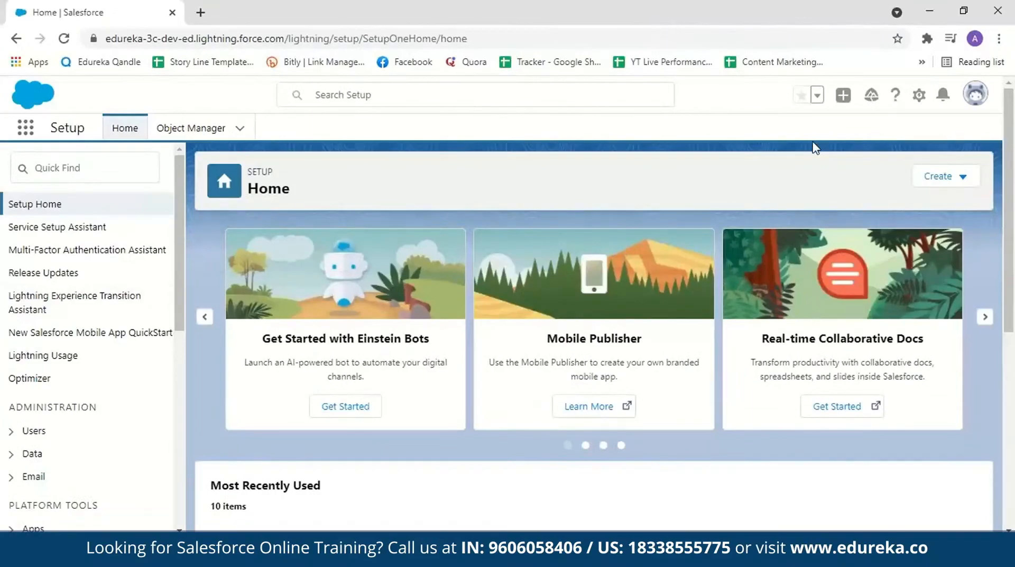
Step: Find Process Builder in Setup and open it
{"action": "left_click", "coordinate": [118, 168]}
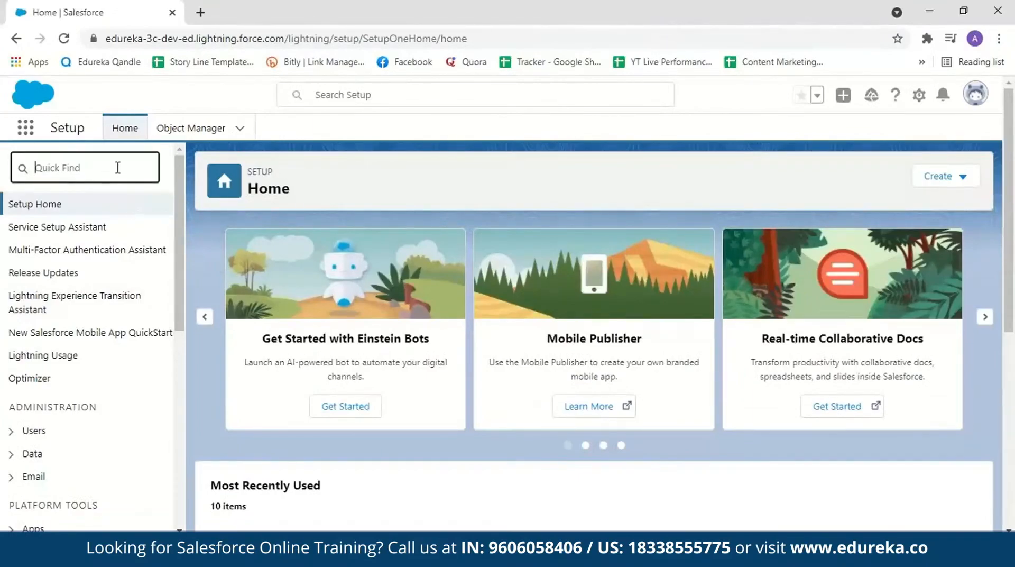
{"action": "type", "text": "process builder"}
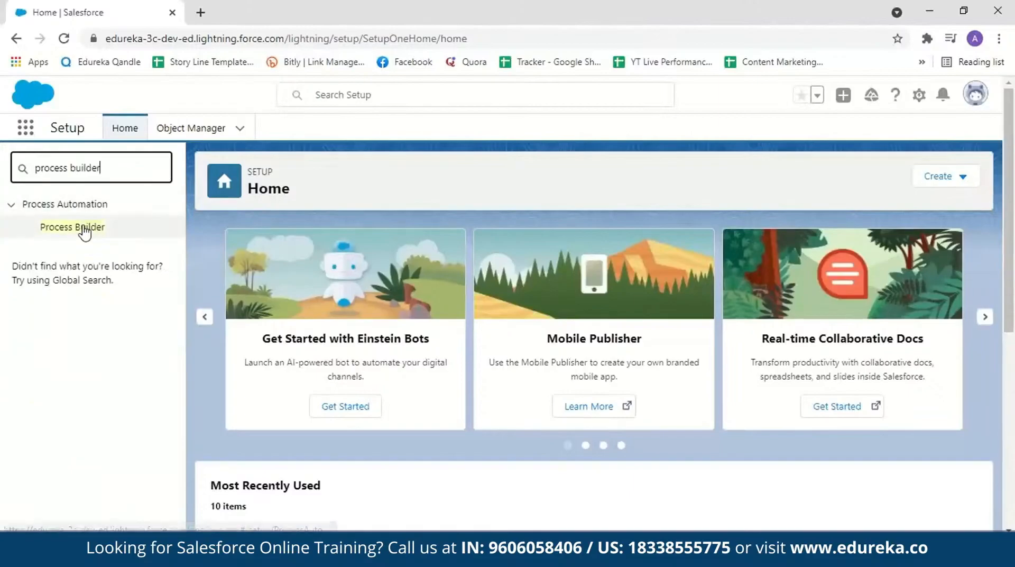
{"action": "left_click", "coordinate": [85, 228]}
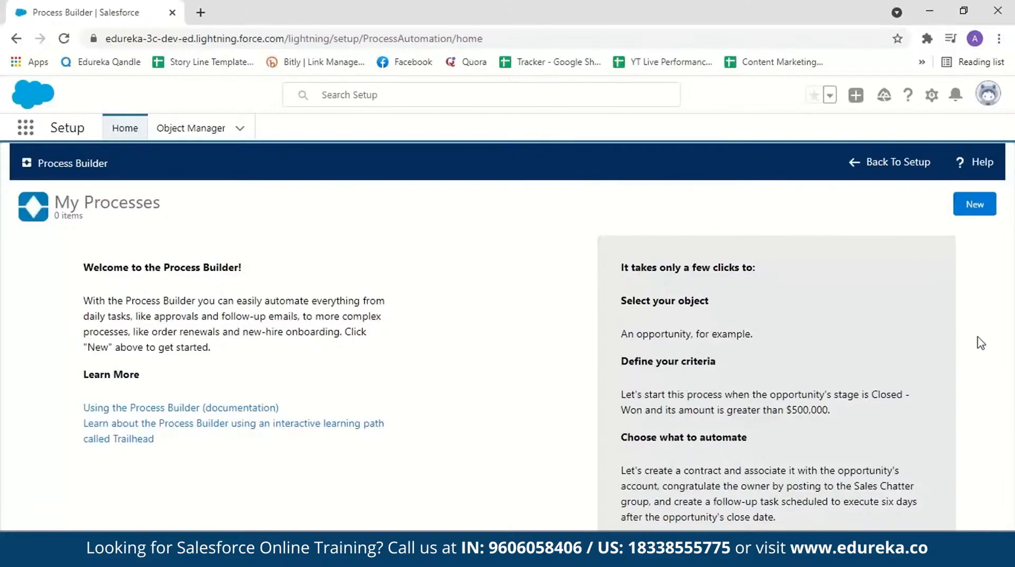
Step: Start a new process and name it ProcessDemo
{"action": "left_click", "coordinate": [973, 204]}
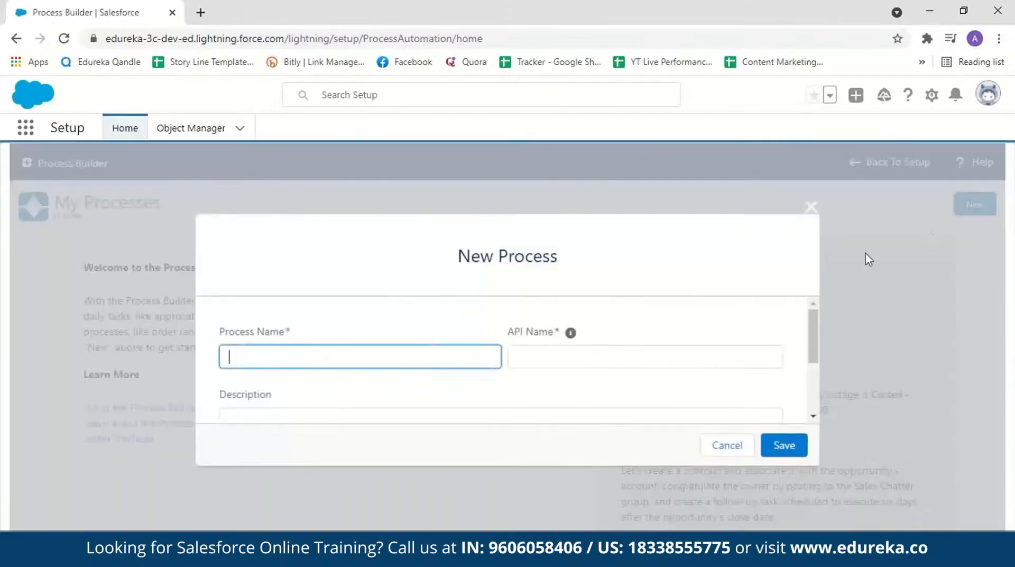
{"action": "left_click", "coordinate": [357, 362]}
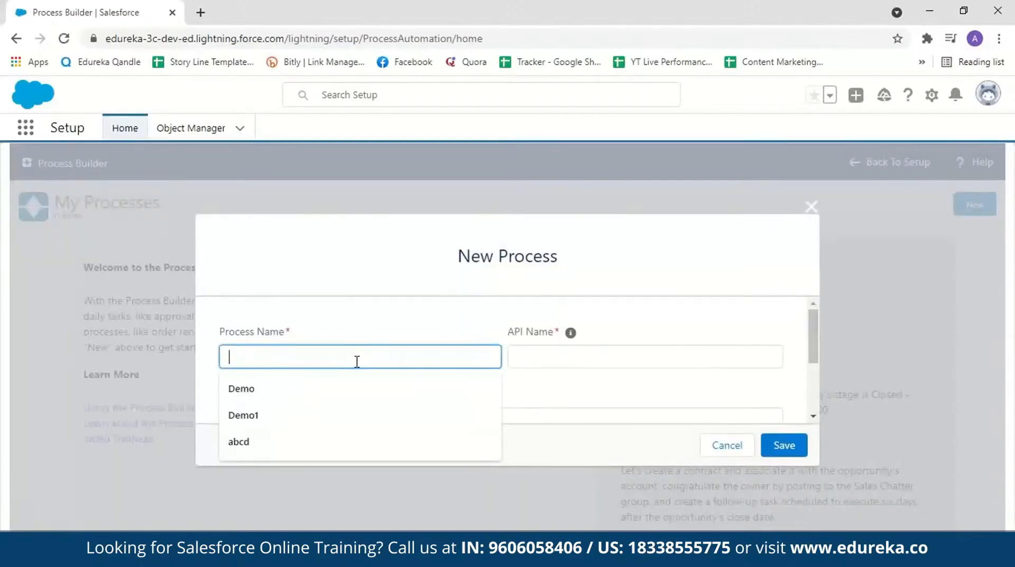
{"action": "type", "text": "ProcessDemo"}
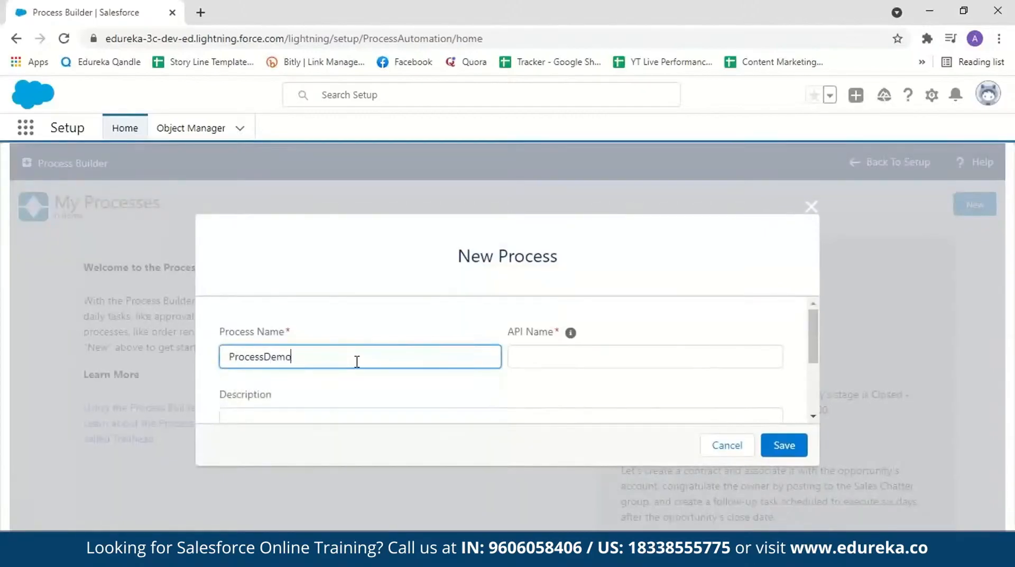
Step: Give the process the description "Demo process builder", make it start when a record changes, and save it
{"action": "left_click", "coordinate": [813, 328]}
{"action": "left_click_drag", "start_coordinate": [813, 328], "coordinate": [788, 354]}
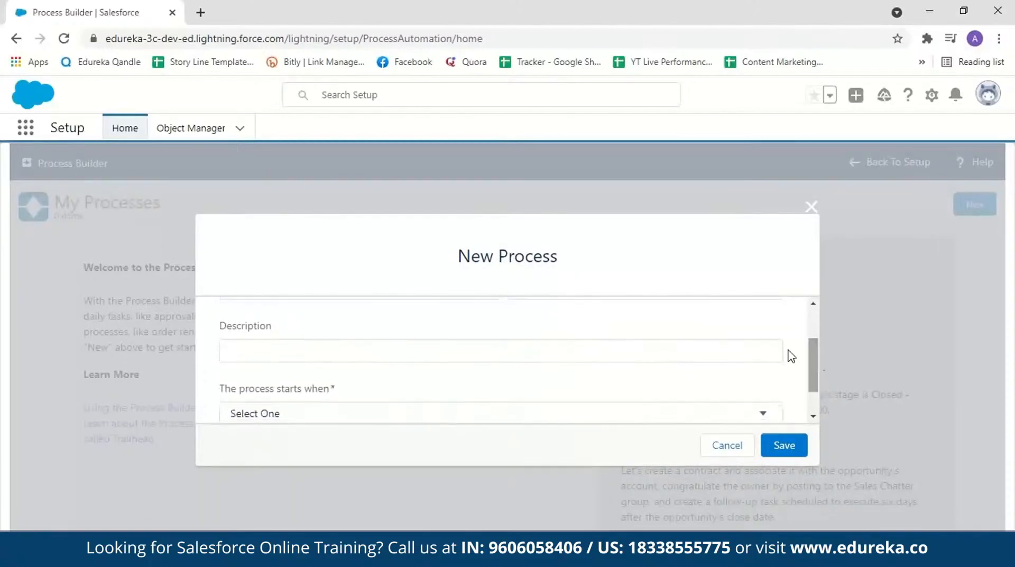
{"action": "left_click", "coordinate": [432, 360]}
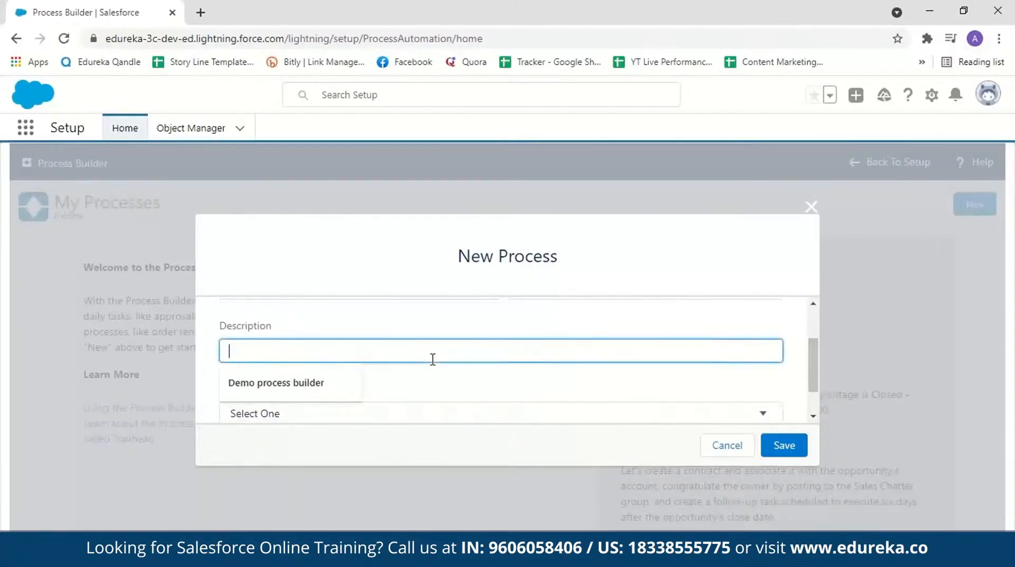
{"action": "left_click", "coordinate": [317, 382]}
{"action": "scroll", "coordinate": [369, 389], "scroll_direction": "down", "scroll_amount": 1}
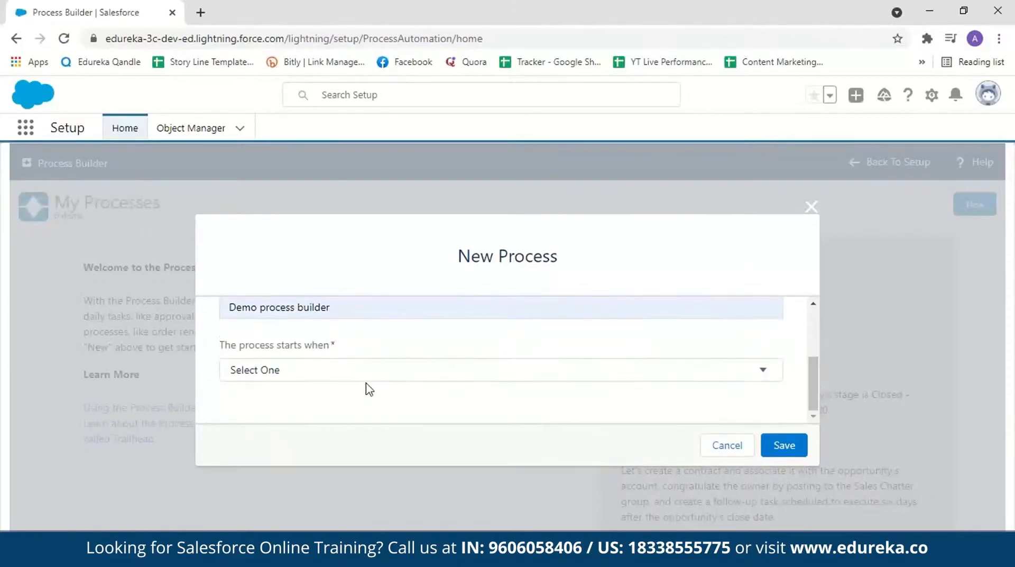
{"action": "left_click", "coordinate": [765, 377]}
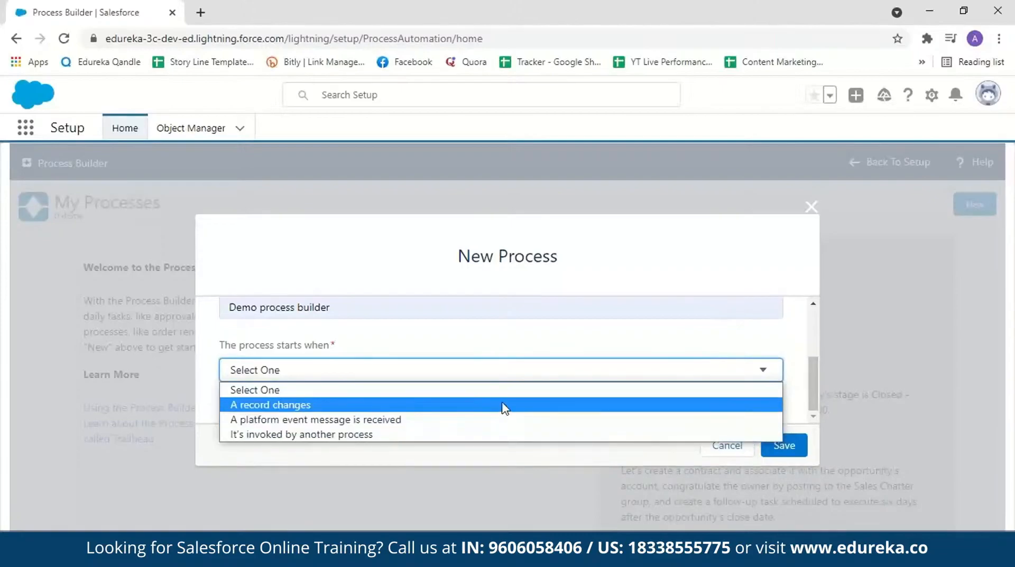
{"action": "left_click", "coordinate": [504, 405]}
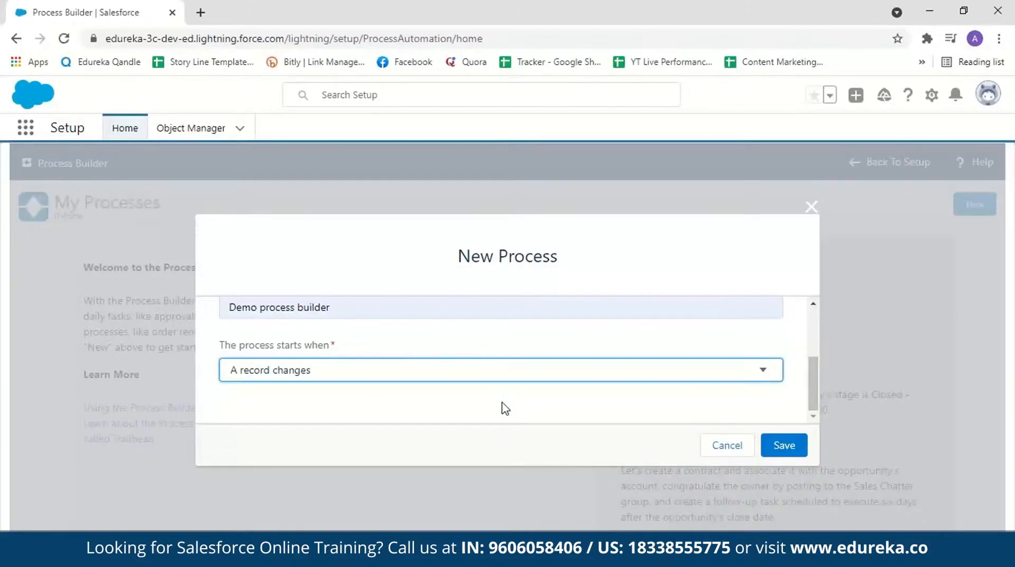
{"action": "left_click", "coordinate": [785, 445]}
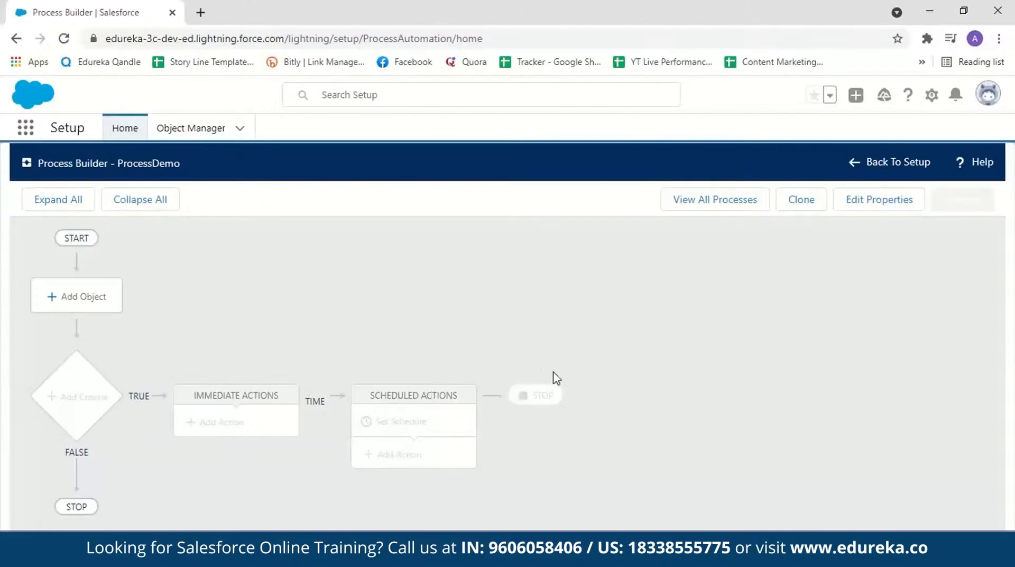
Step: Add Opportunity as the process object, starting only when a record is created, and save it
{"action": "left_click", "coordinate": [102, 296]}
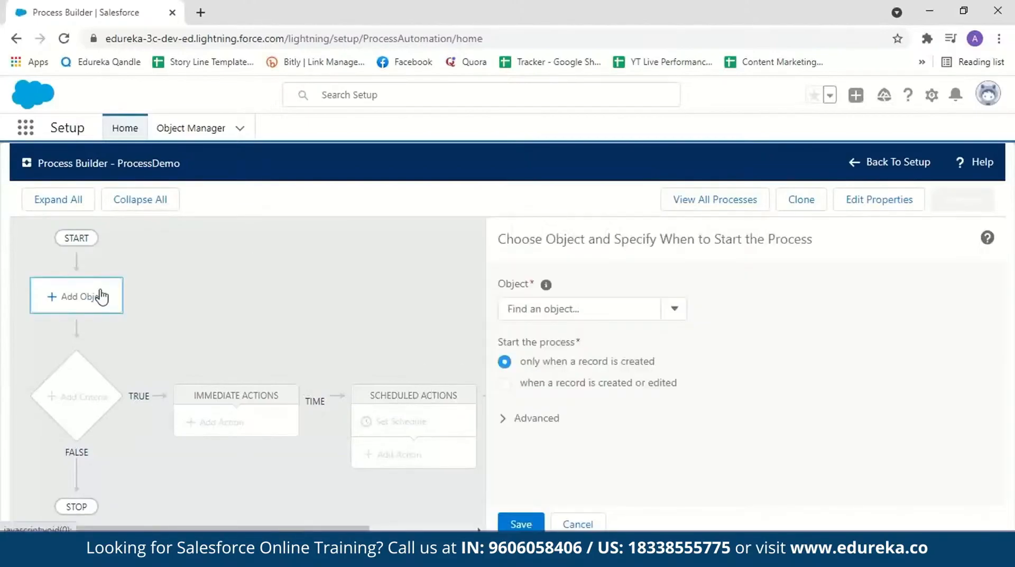
{"action": "left_click", "coordinate": [638, 313]}
{"action": "type", "text": "oppo"}
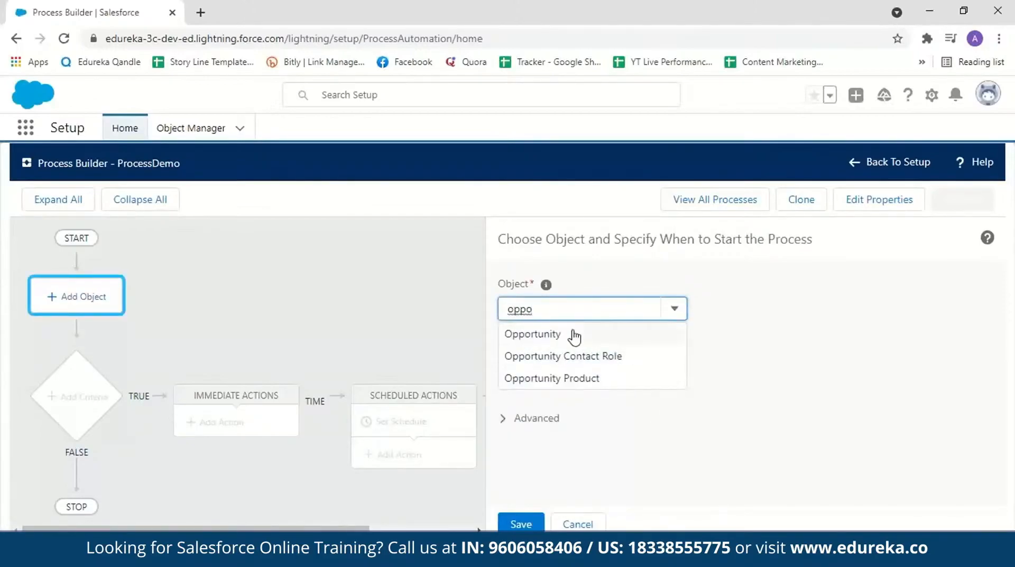
{"action": "left_click", "coordinate": [532, 335]}
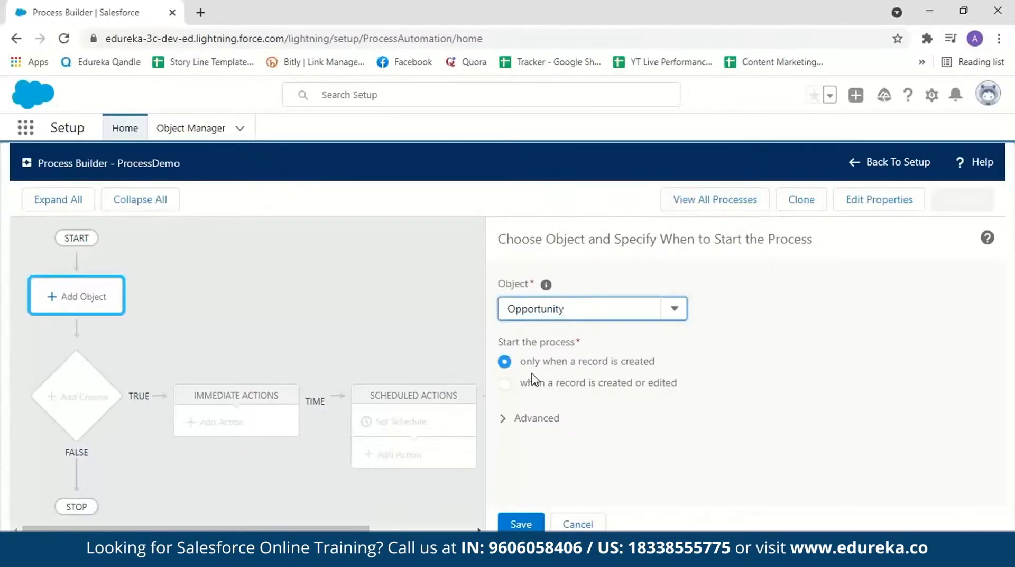
{"action": "left_click", "coordinate": [519, 525]}
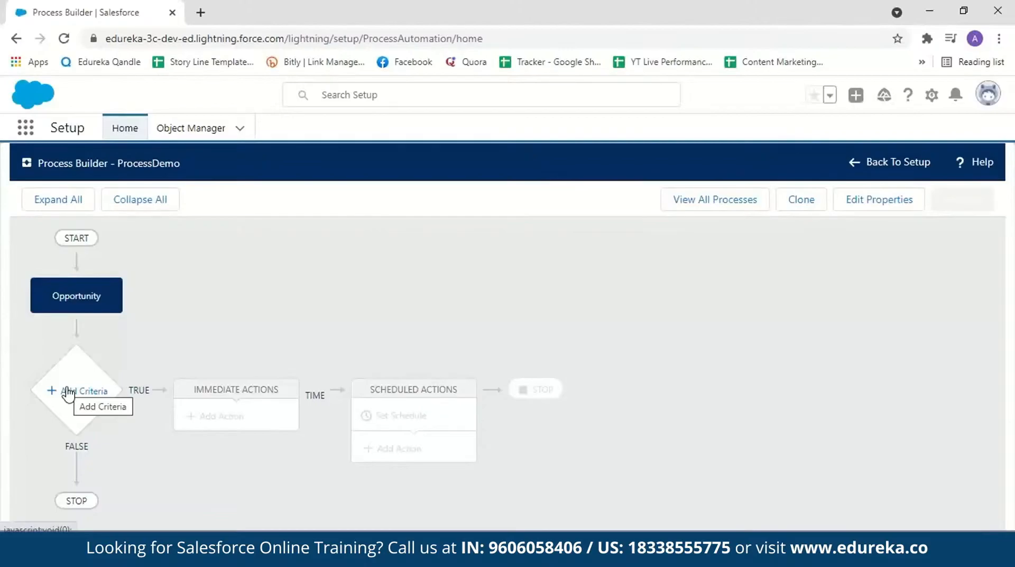
Step: Add a criteria node to the process and name it Criteria1
{"action": "left_click", "coordinate": [68, 392]}
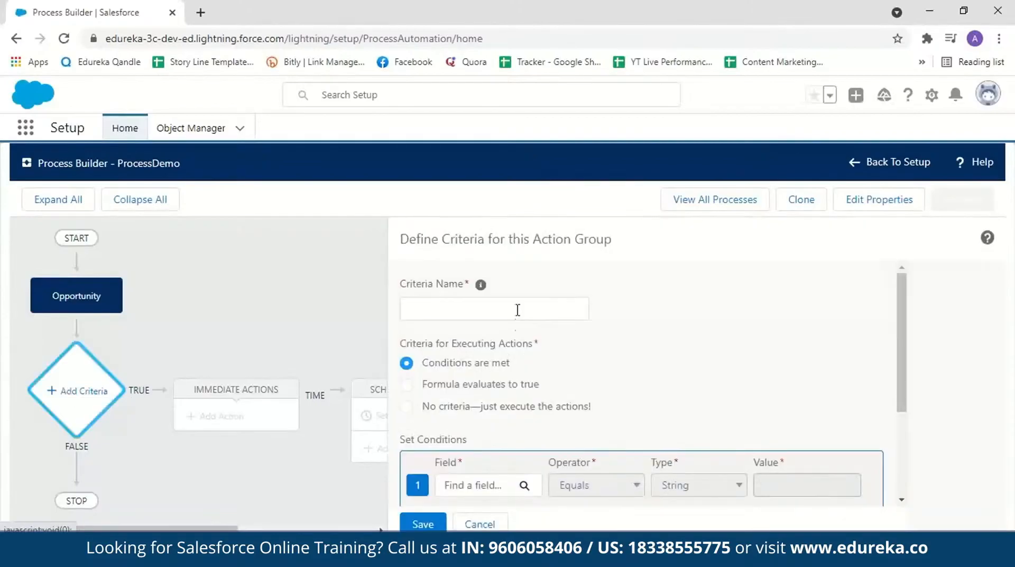
{"action": "left_click", "coordinate": [518, 308]}
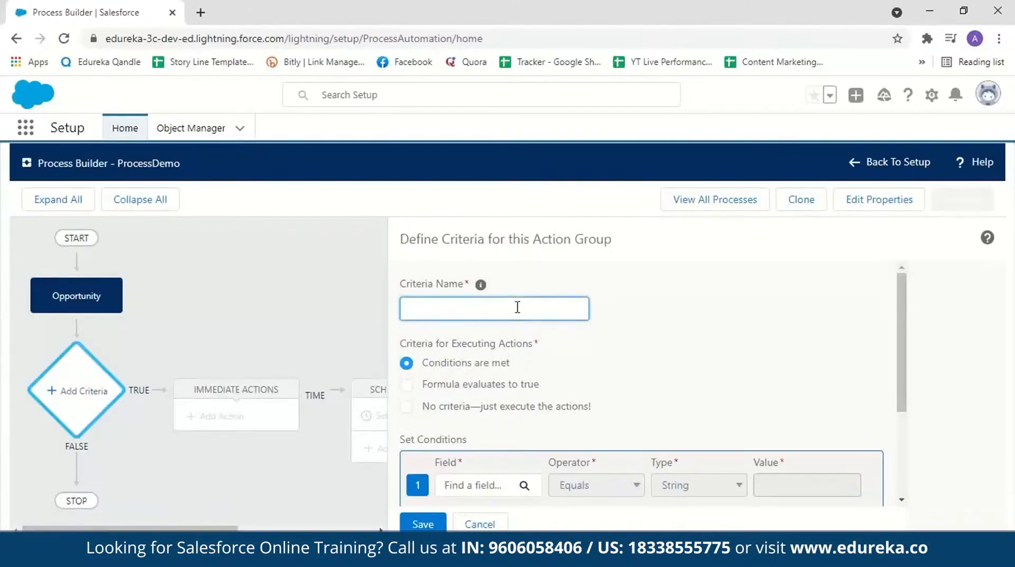
{"action": "type", "text": "Criteria1"}
Step: Set the first condition of Criteria1 to opportunity Stage equals Closed Won
{"action": "scroll", "coordinate": [534, 337], "scroll_direction": "down", "scroll_amount": 1}
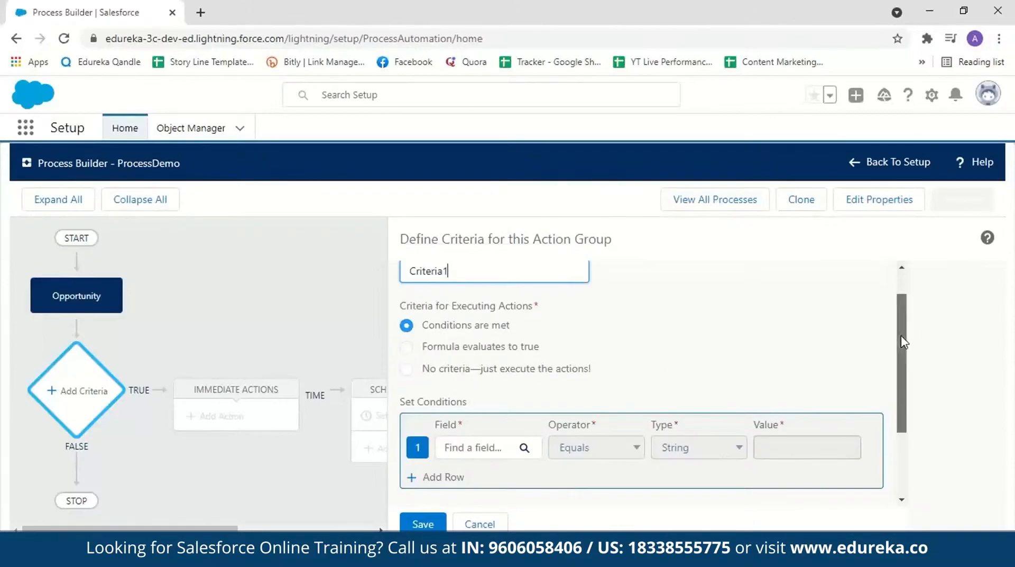
{"action": "scroll", "coordinate": [904, 341], "scroll_direction": "down", "scroll_amount": 1}
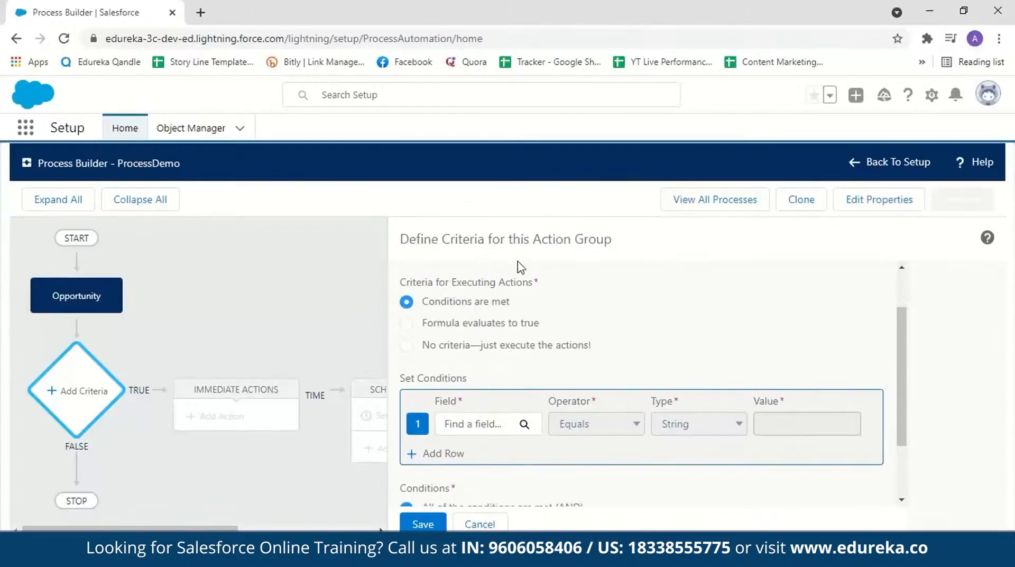
{"action": "left_click_drag", "start_coordinate": [903, 385], "coordinate": [903, 417]}
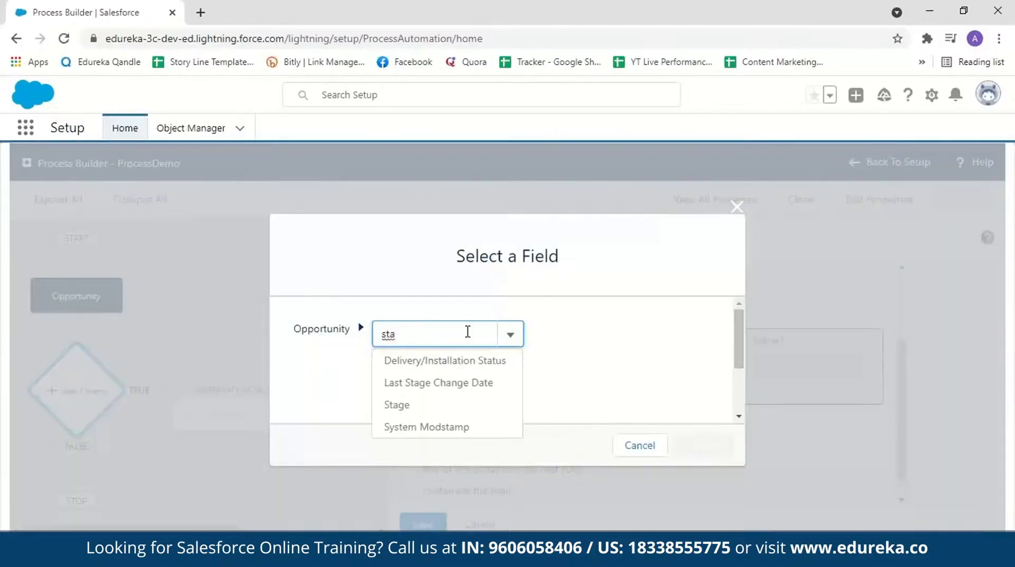
{"action": "left_click", "coordinate": [426, 407]}
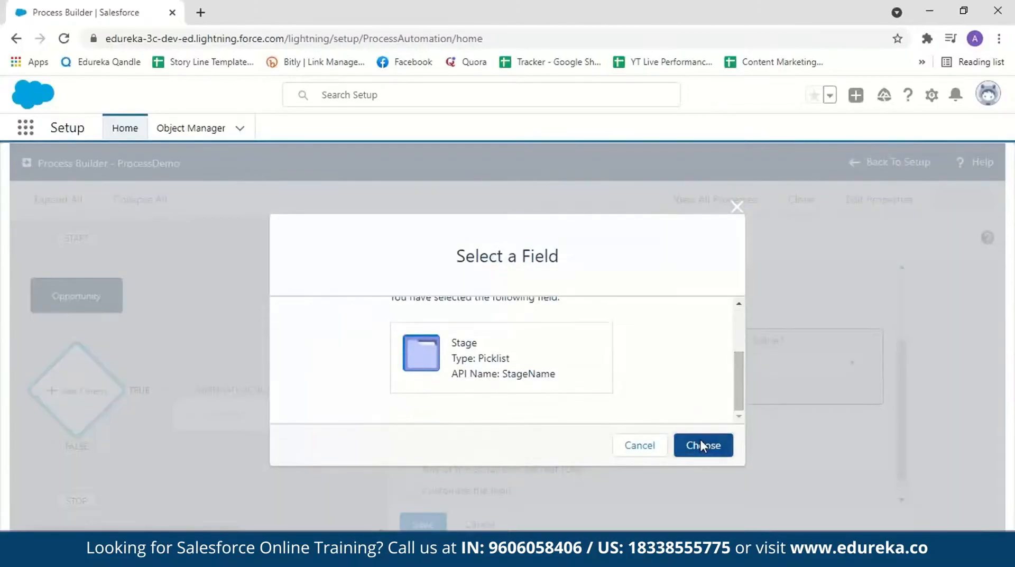
{"action": "left_click", "coordinate": [700, 444]}
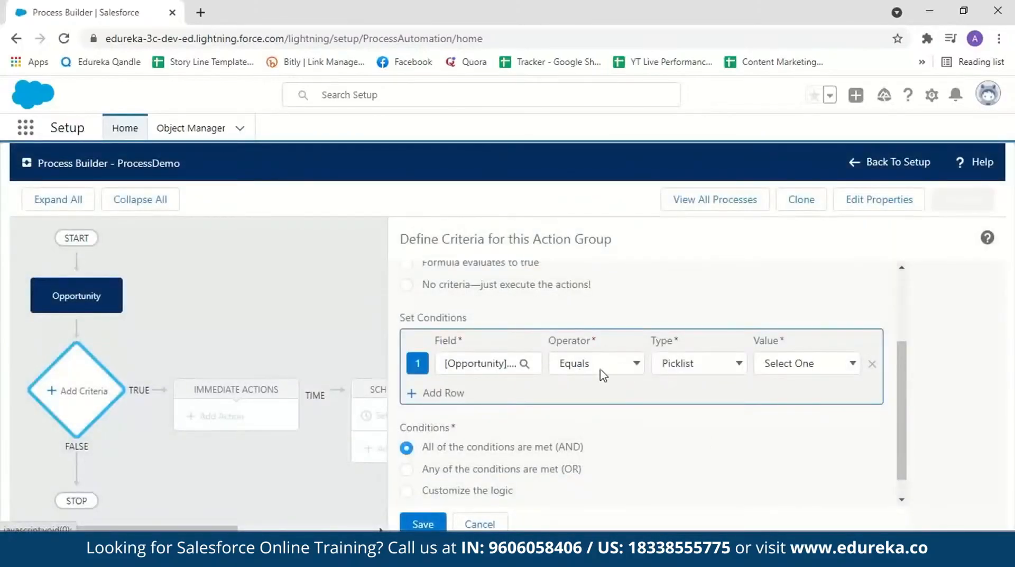
{"action": "left_click", "coordinate": [845, 362]}
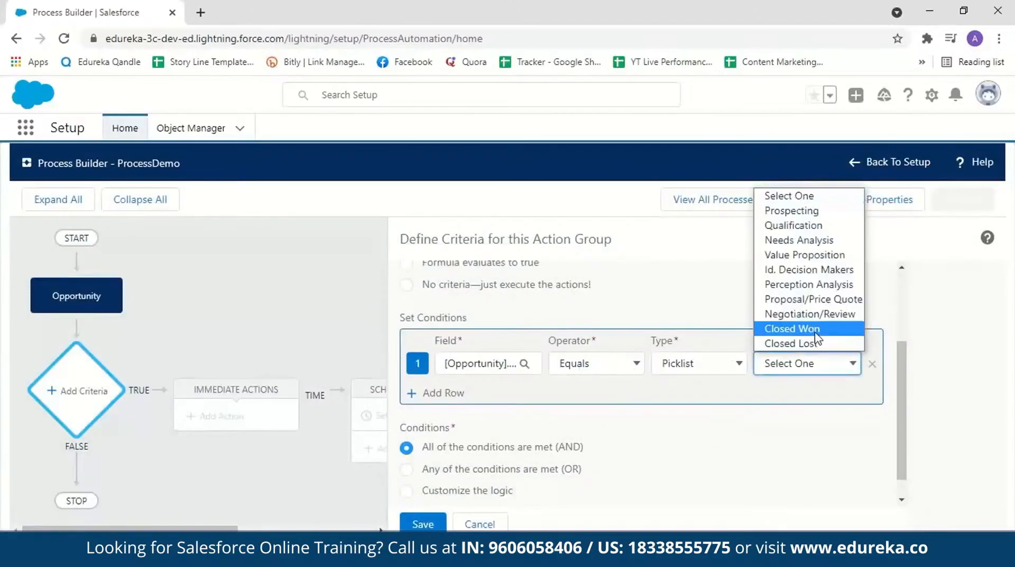
{"action": "left_click", "coordinate": [816, 330]}
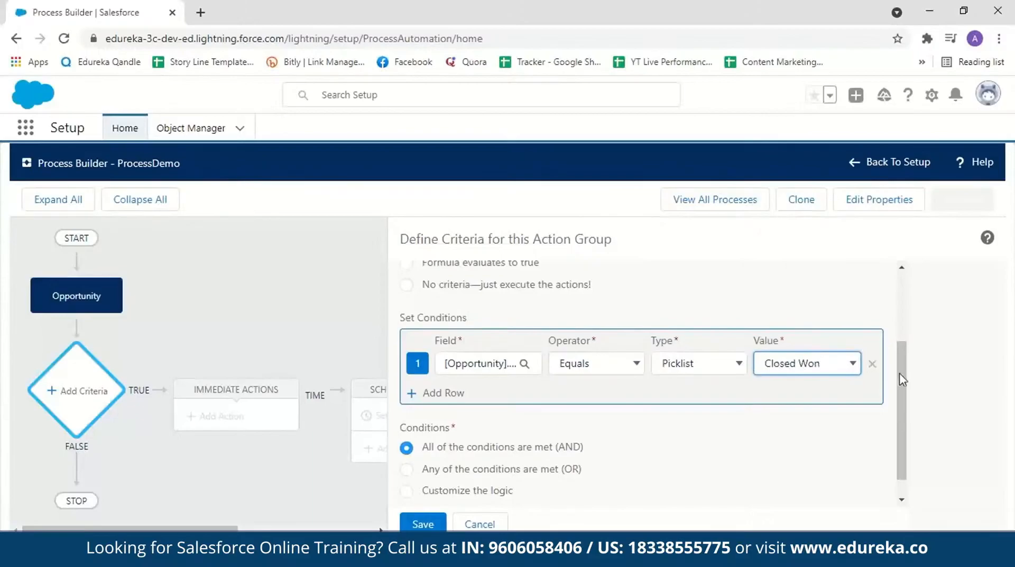
Step: Add a second condition row to Criteria1 and choose the opportunity's Amount as its field
{"action": "scroll", "coordinate": [899, 374], "scroll_direction": "down", "scroll_amount": 1}
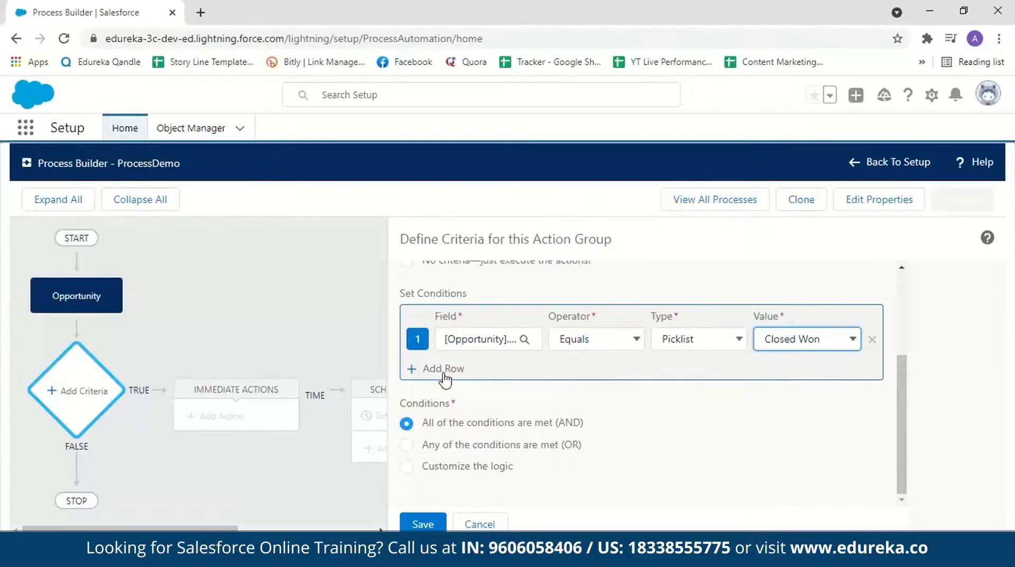
{"action": "left_click", "coordinate": [415, 369]}
{"action": "left_click", "coordinate": [474, 368]}
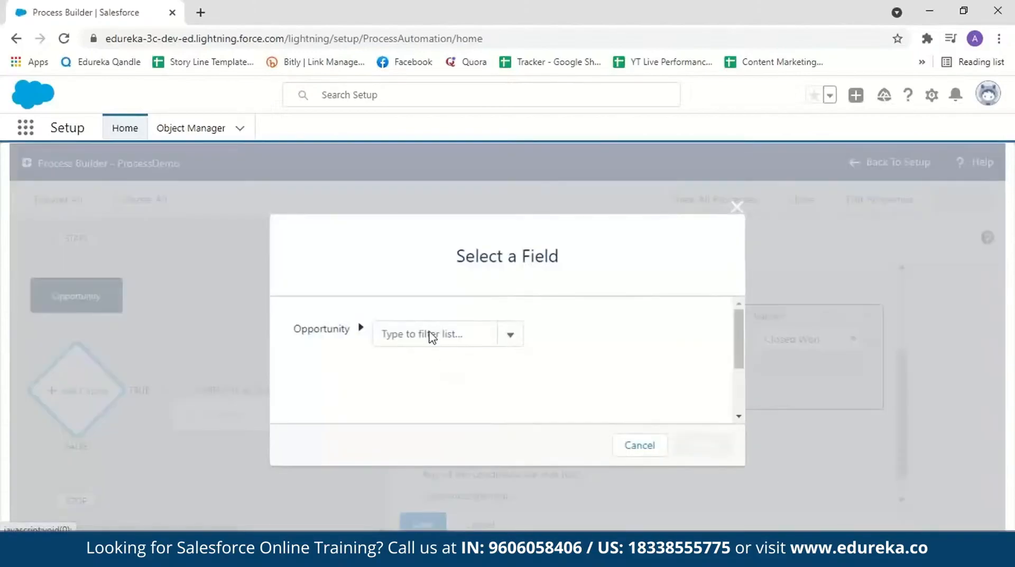
{"action": "left_click", "coordinate": [431, 333]}
{"action": "type", "text": "amo"}
{"action": "left_click", "coordinate": [412, 358]}
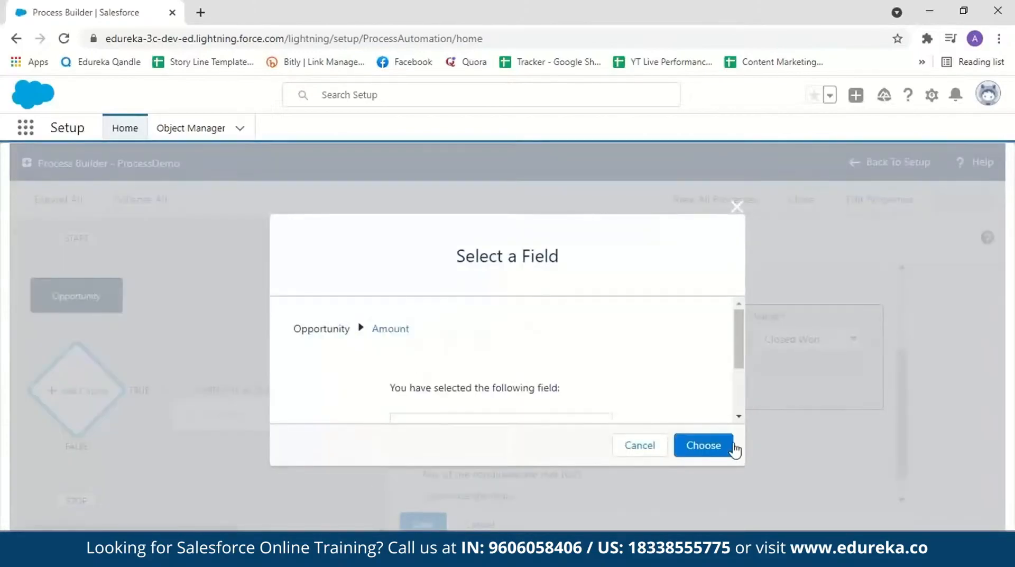
{"action": "left_click", "coordinate": [709, 443]}
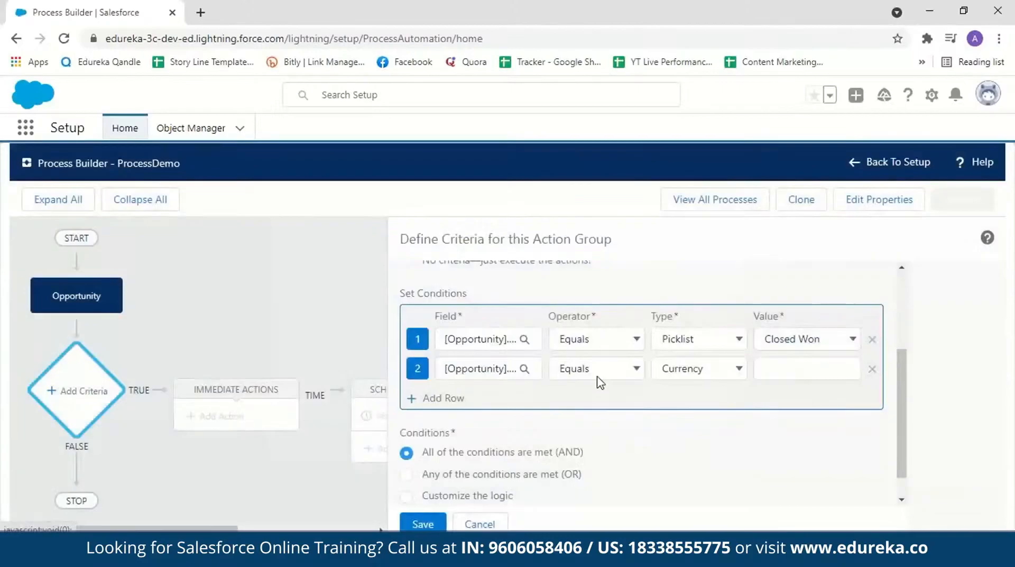
Step: Set the Amount condition to greater than or equal to 100000 and save Criteria1
{"action": "left_click", "coordinate": [636, 369]}
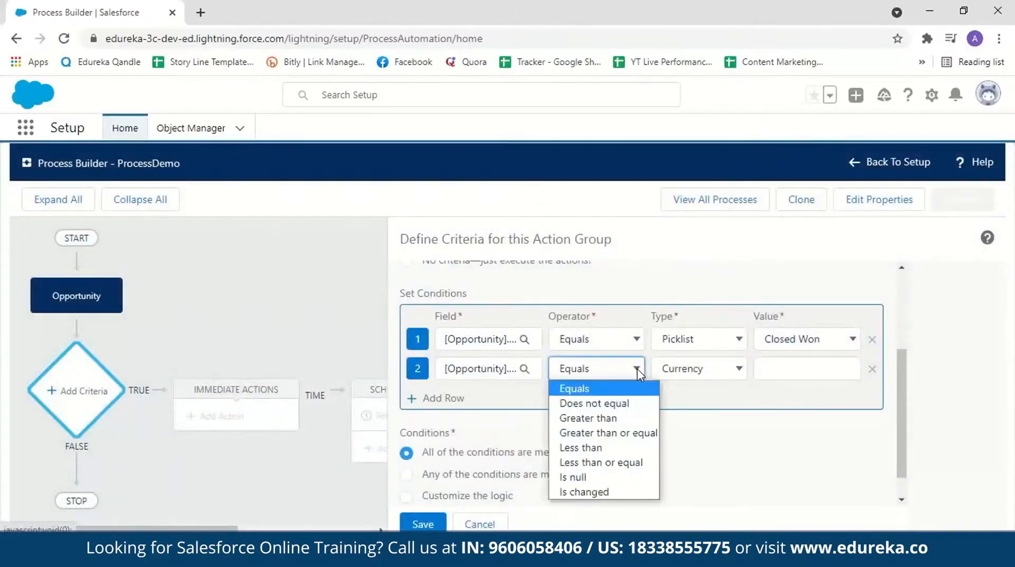
{"action": "left_click", "coordinate": [612, 433]}
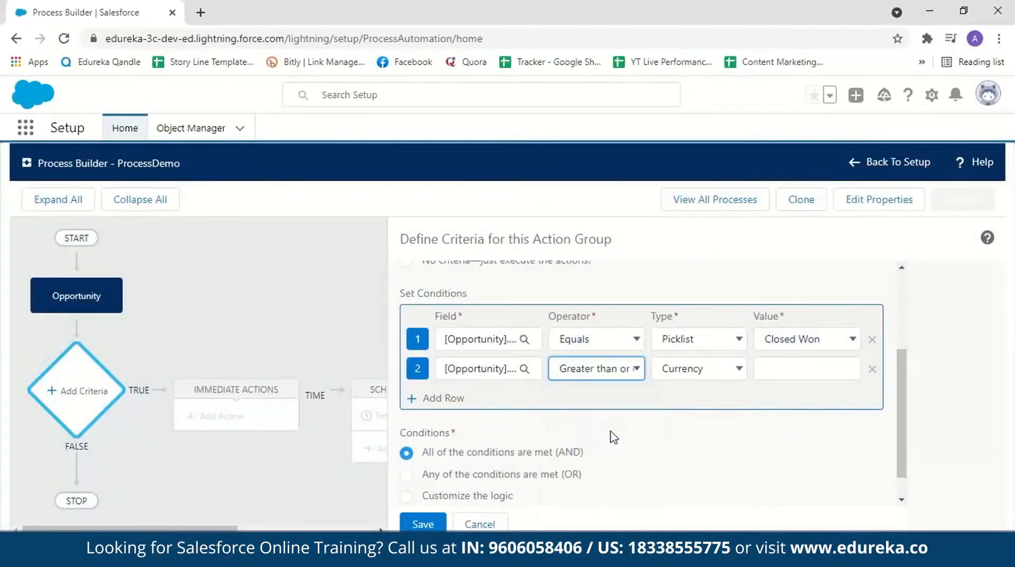
{"action": "left_click", "coordinate": [783, 374]}
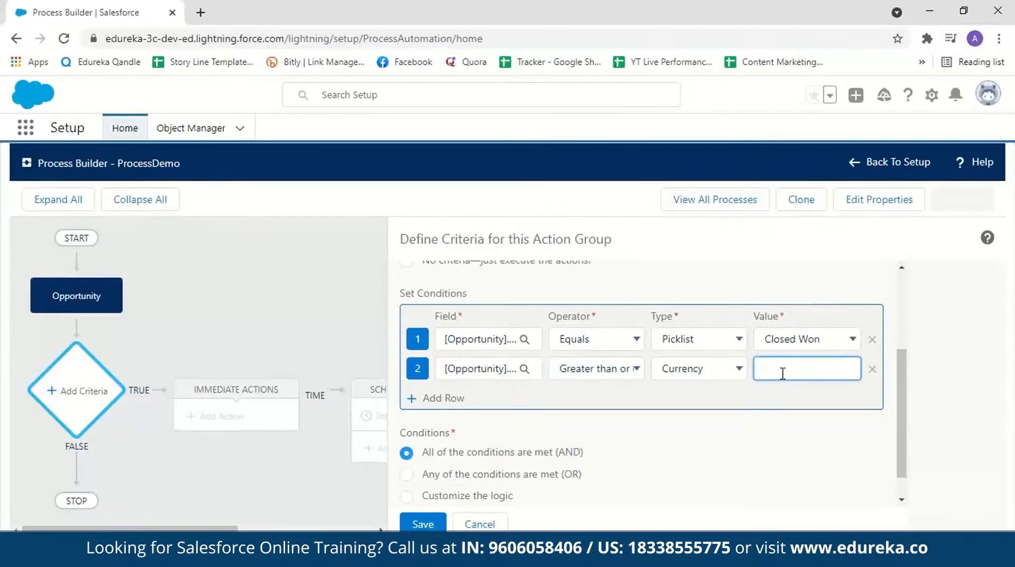
{"action": "type", "text": "100000"}
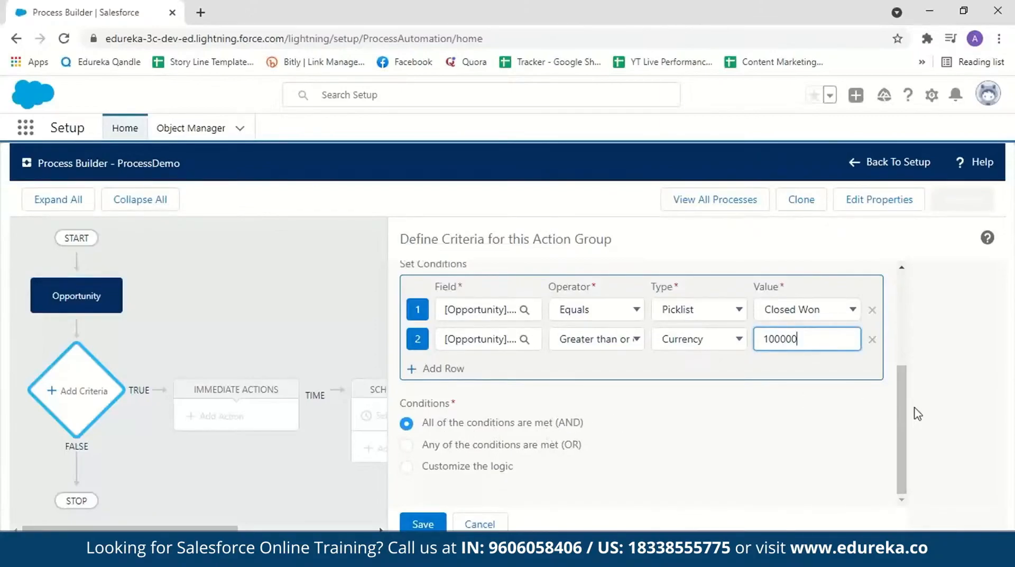
{"action": "left_click", "coordinate": [422, 523]}
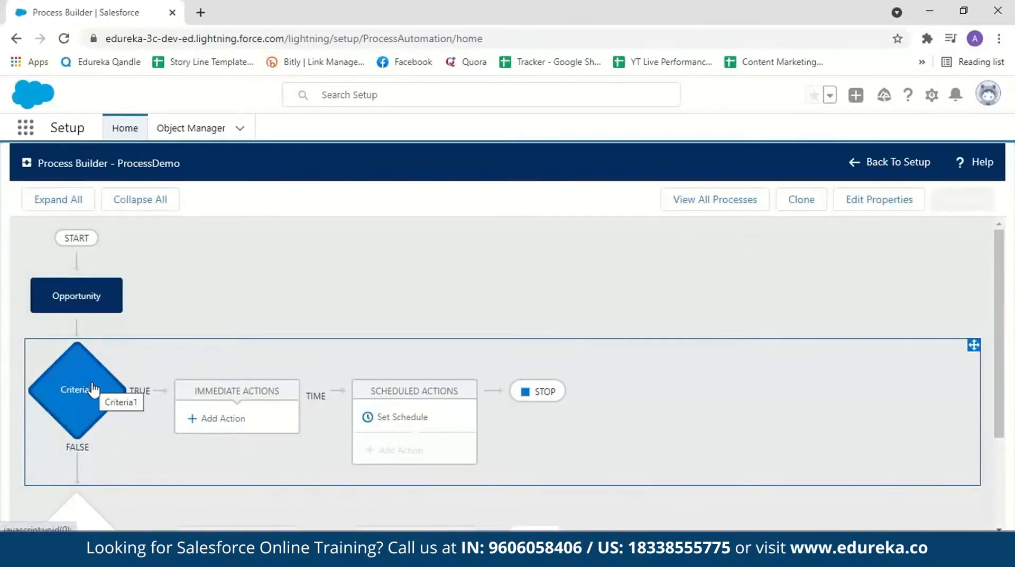
Step: Add an immediate action of type Create a Record to Criteria1 and name it Action1
{"action": "scroll", "coordinate": [996, 347], "scroll_direction": "down", "scroll_amount": 2}
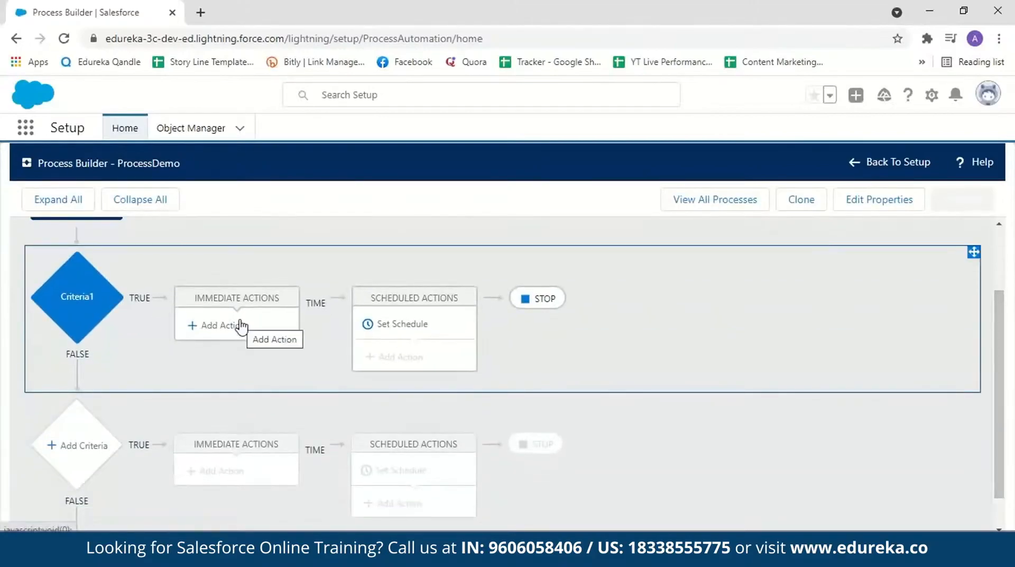
{"action": "left_click", "coordinate": [222, 325]}
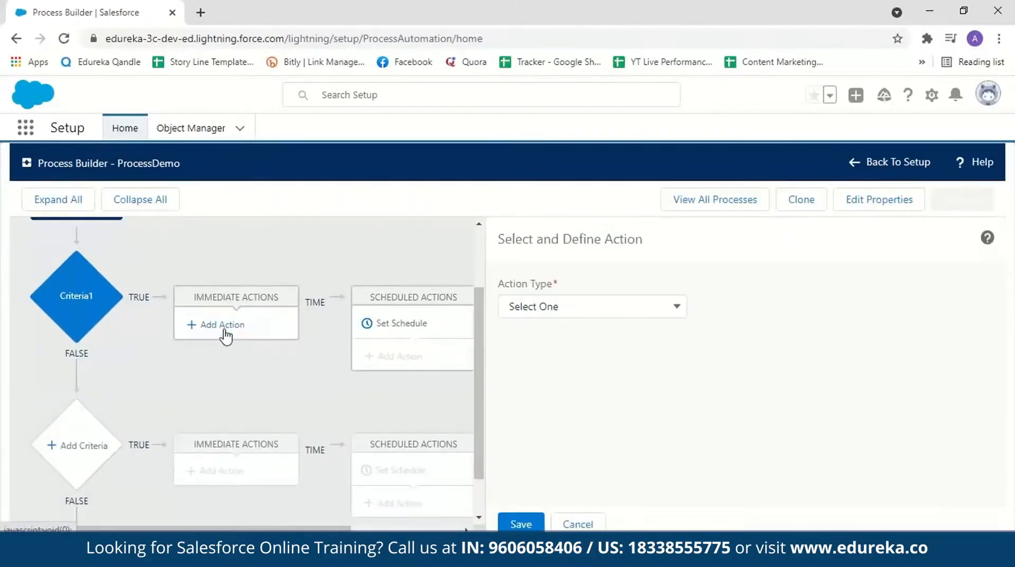
{"action": "left_click", "coordinate": [675, 308]}
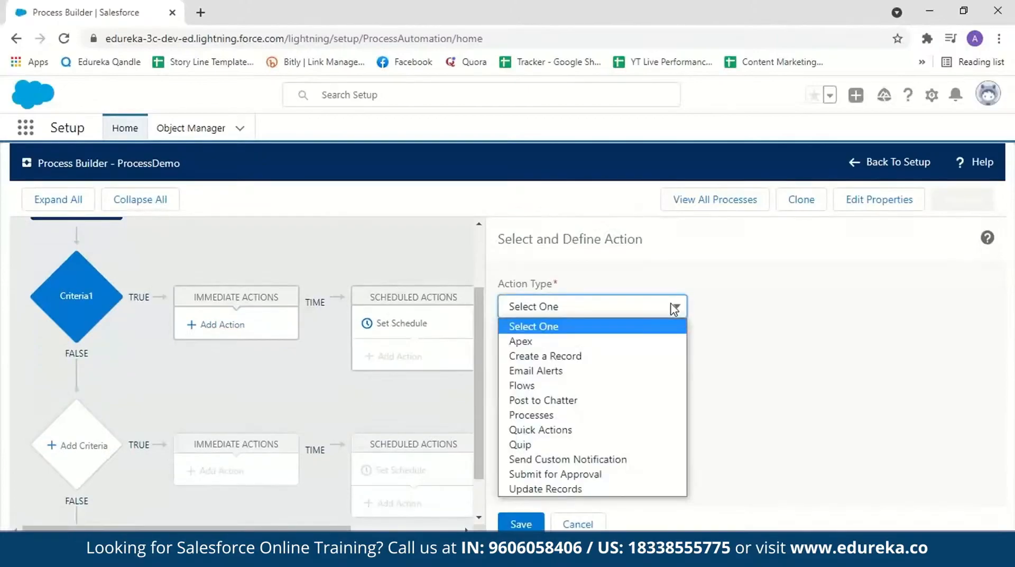
{"action": "key", "text": "Down"}
{"action": "key", "text": "Down"}
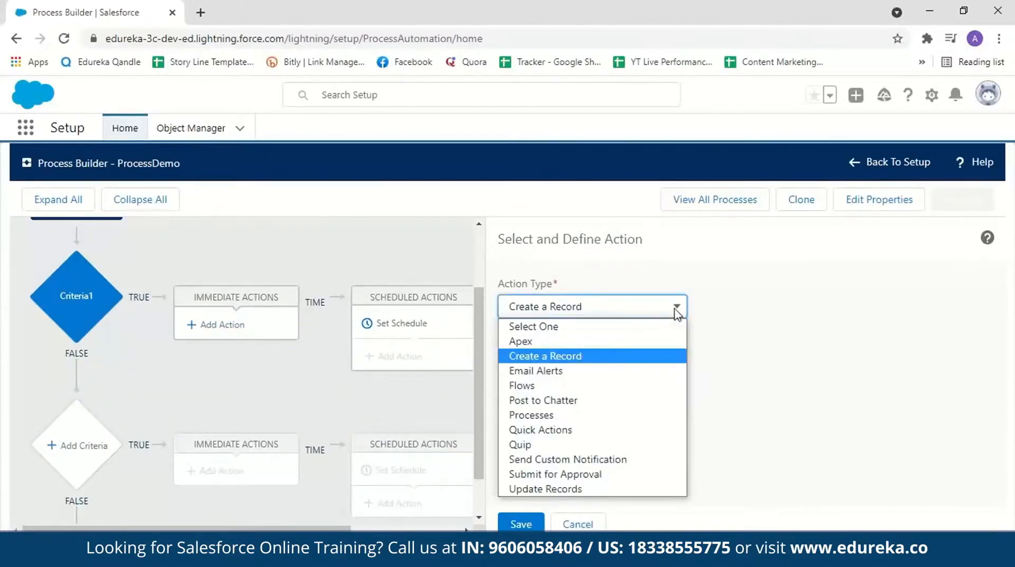
{"action": "left_click", "coordinate": [657, 359]}
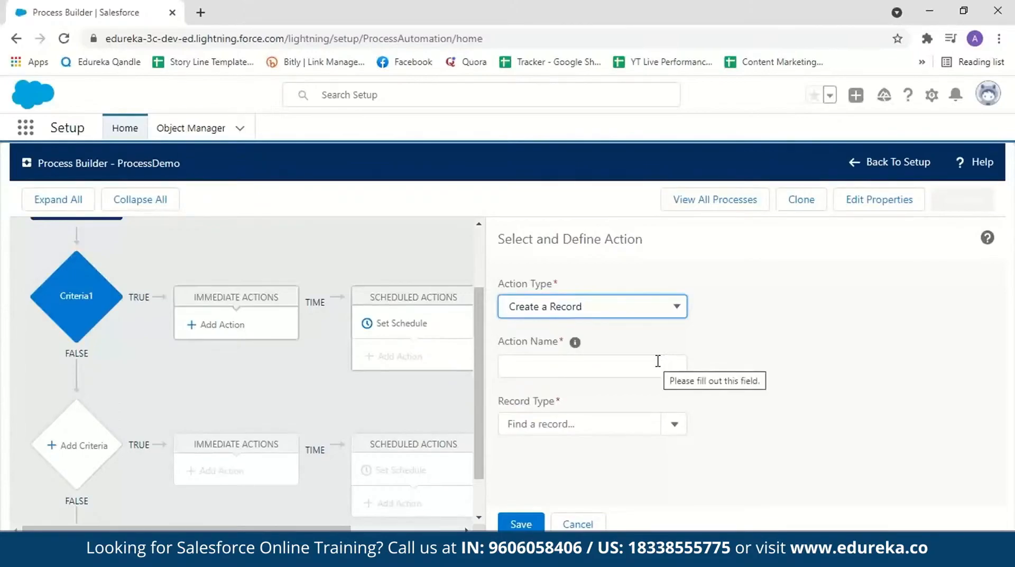
{"action": "left_click", "coordinate": [651, 364]}
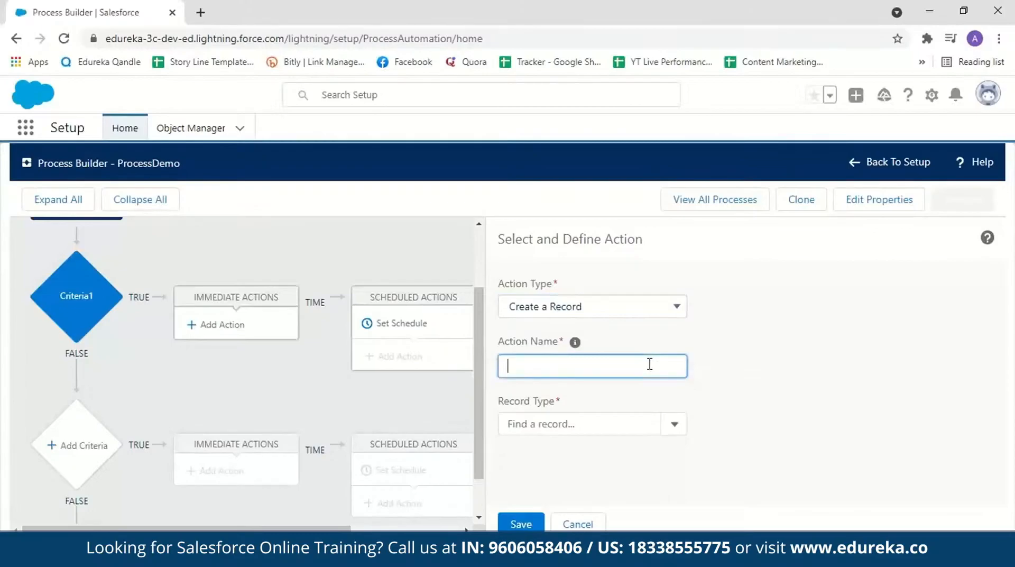
{"action": "type", "text": "Action1"}
Step: Set Contract as the record type that Action1 creates
{"action": "left_click", "coordinate": [676, 426]}
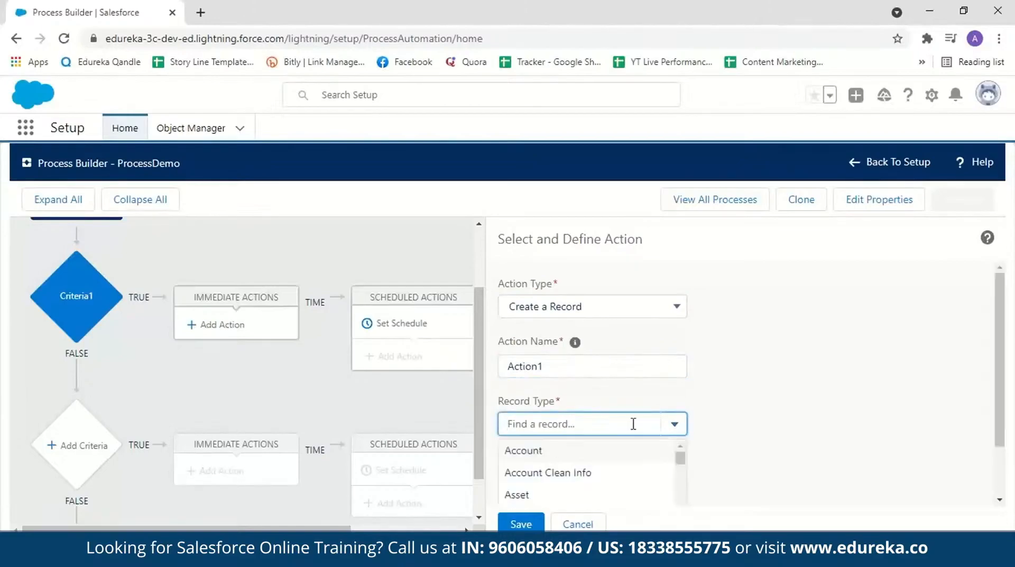
{"action": "type", "text": "contra"}
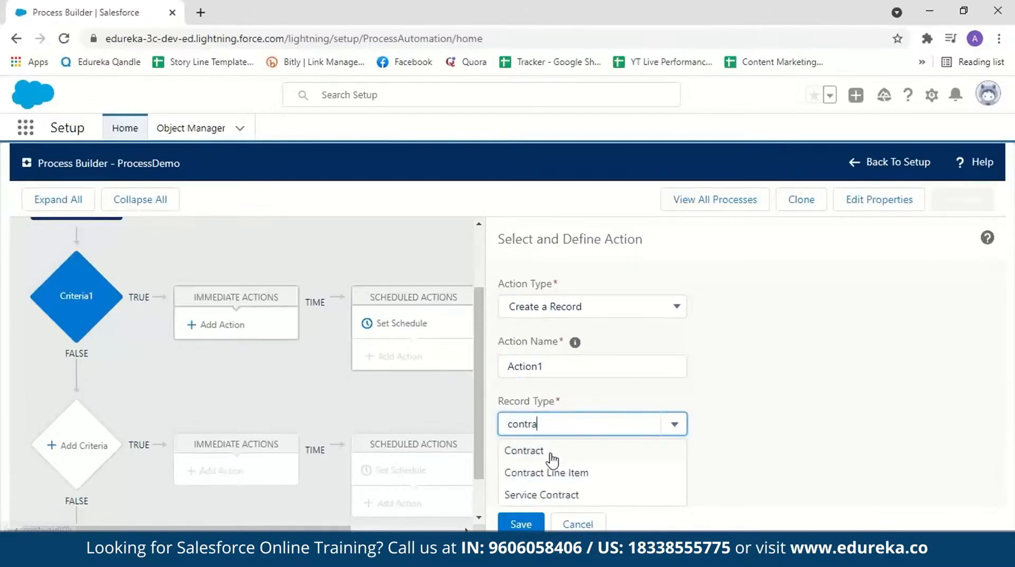
{"action": "left_click", "coordinate": [551, 452]}
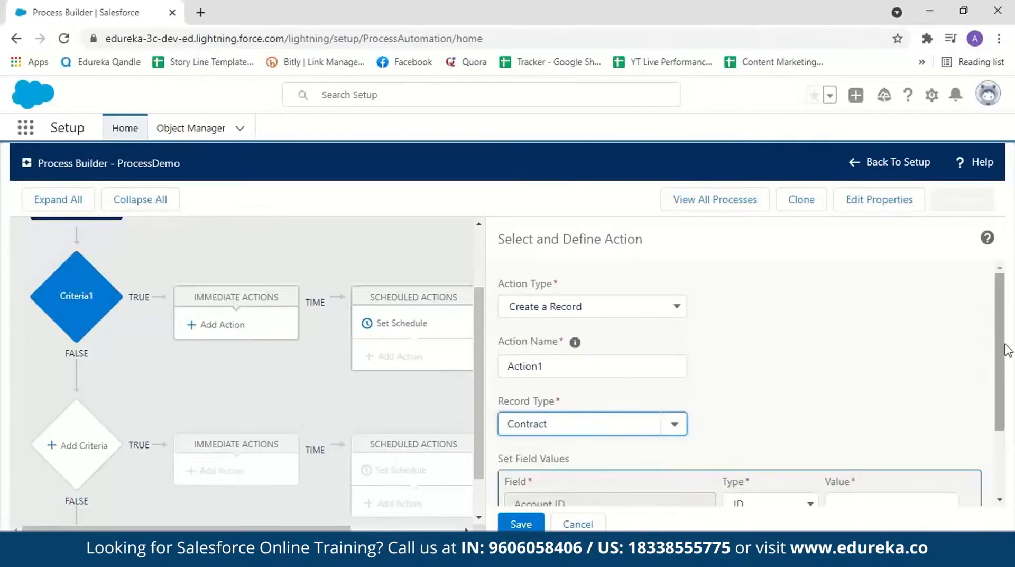
Step: Fill the contract's Account ID by field reference from the opportunity's Account ID, set Status to Draft, and save the action
{"action": "scroll", "coordinate": [553, 454], "scroll_direction": "down", "scroll_amount": 2}
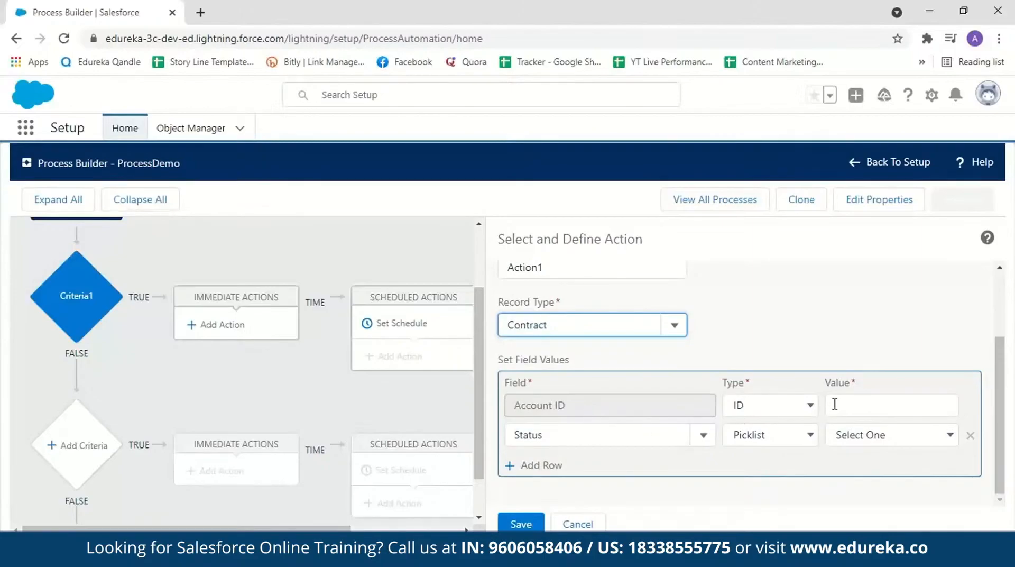
{"action": "left_click", "coordinate": [761, 405]}
{"action": "left_click", "coordinate": [786, 440]}
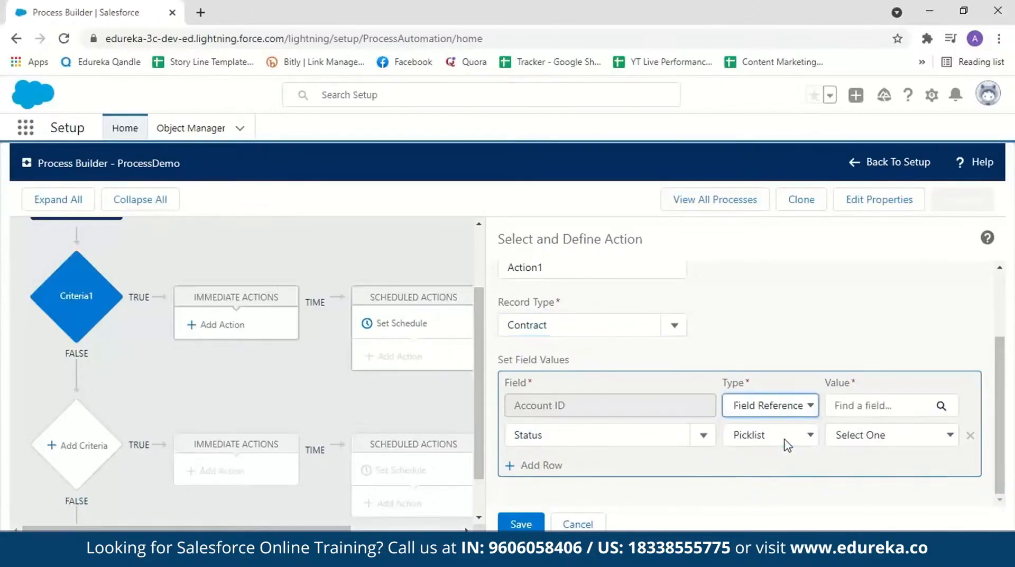
{"action": "left_click", "coordinate": [851, 411]}
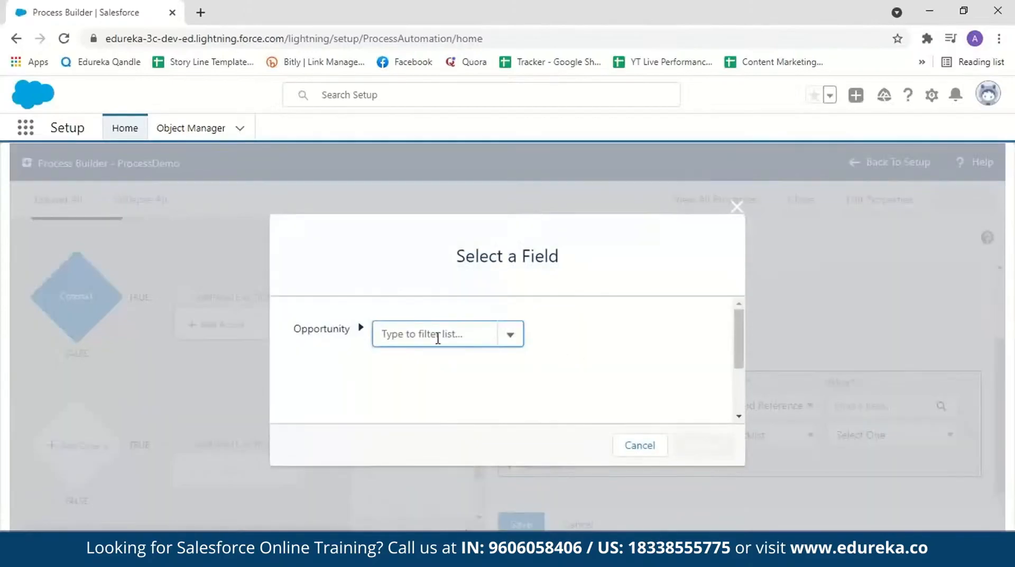
{"action": "type", "text": "account"}
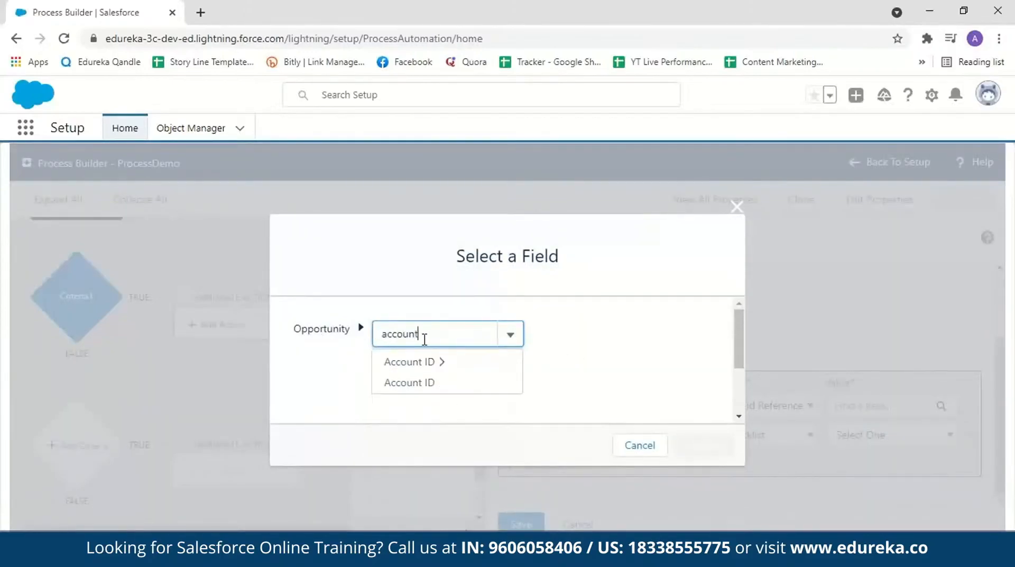
{"action": "left_click", "coordinate": [422, 384]}
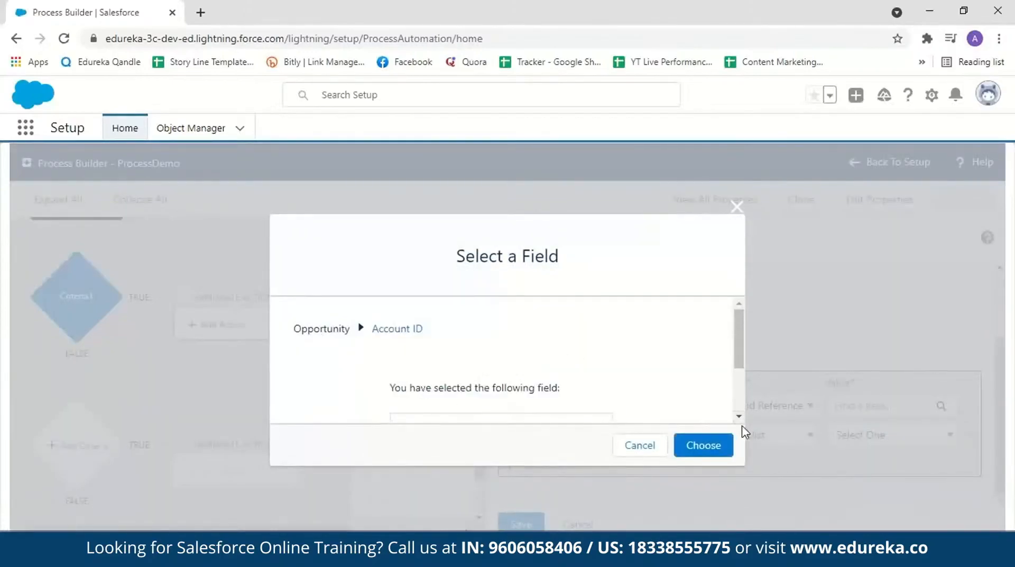
{"action": "scroll", "coordinate": [738, 333], "scroll_direction": "down", "scroll_amount": 3}
{"action": "left_click", "coordinate": [704, 450]}
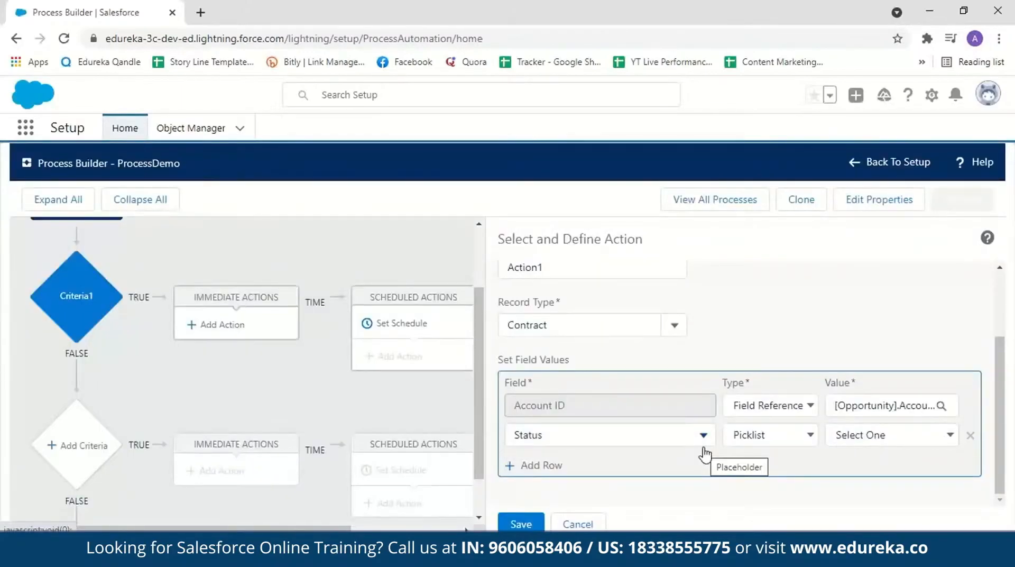
{"action": "left_click", "coordinate": [950, 436]}
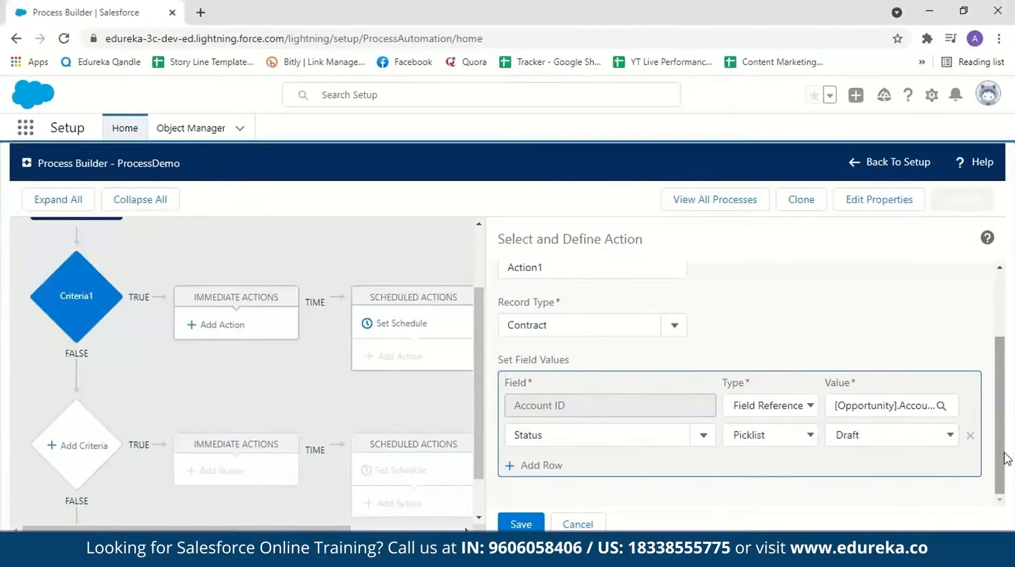
{"action": "left_click", "coordinate": [521, 524]}
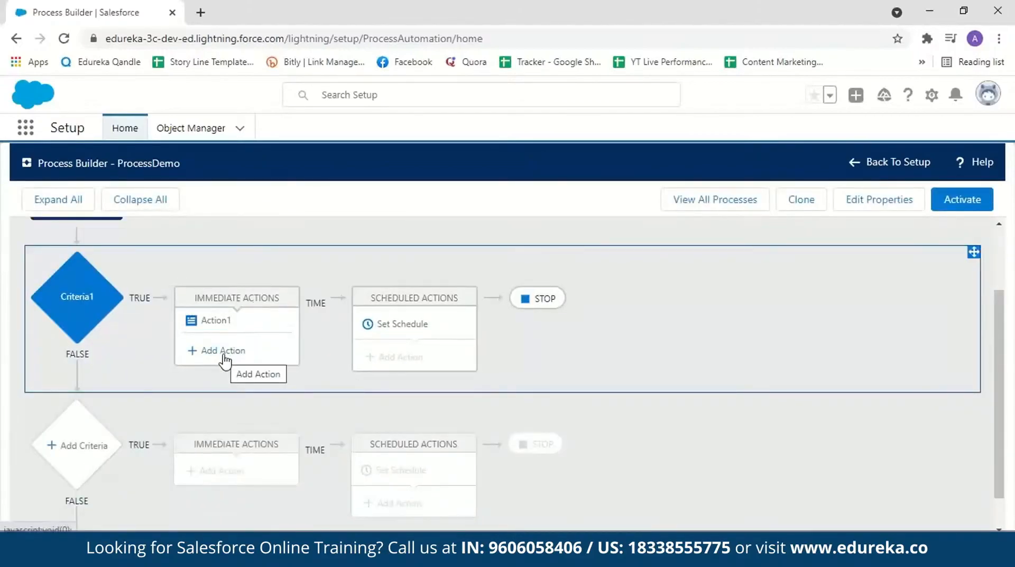
Step: Add a second immediate action of type Email Alerts to Criteria1 and name it Action2
{"action": "left_click", "coordinate": [224, 358]}
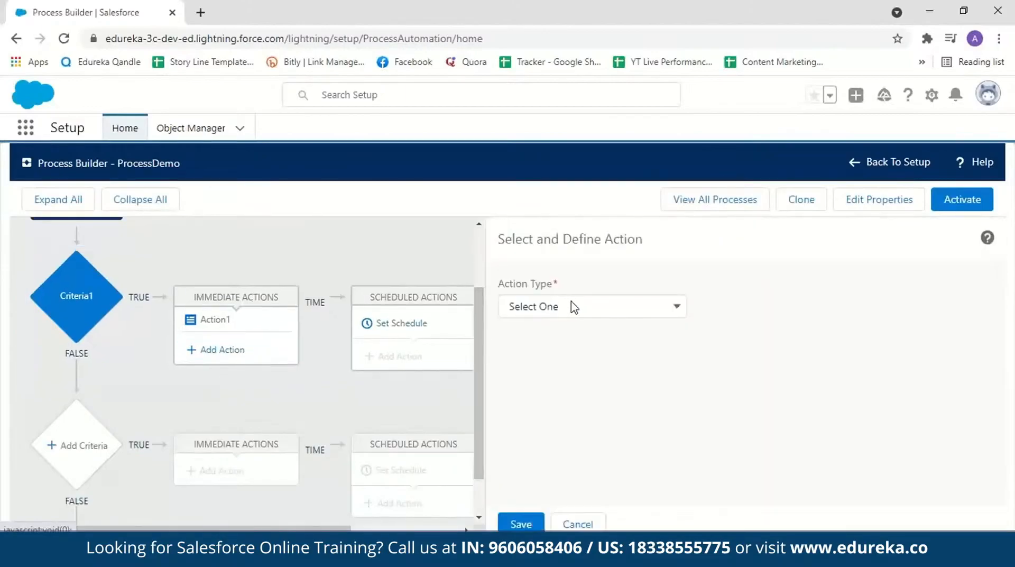
{"action": "left_click", "coordinate": [573, 305]}
{"action": "left_click", "coordinate": [571, 370]}
{"action": "left_click", "coordinate": [554, 362]}
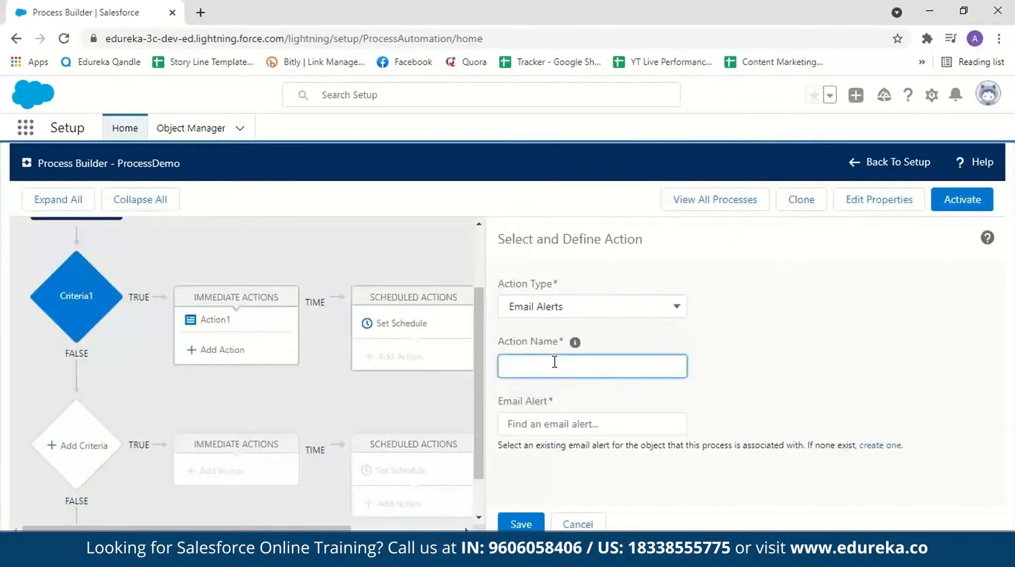
{"action": "type", "text": "Action2"}
Step: Start a new email alert for Action2 and enter the description "Opportunity deal is greater than 100,000"
{"action": "left_click", "coordinate": [546, 424]}
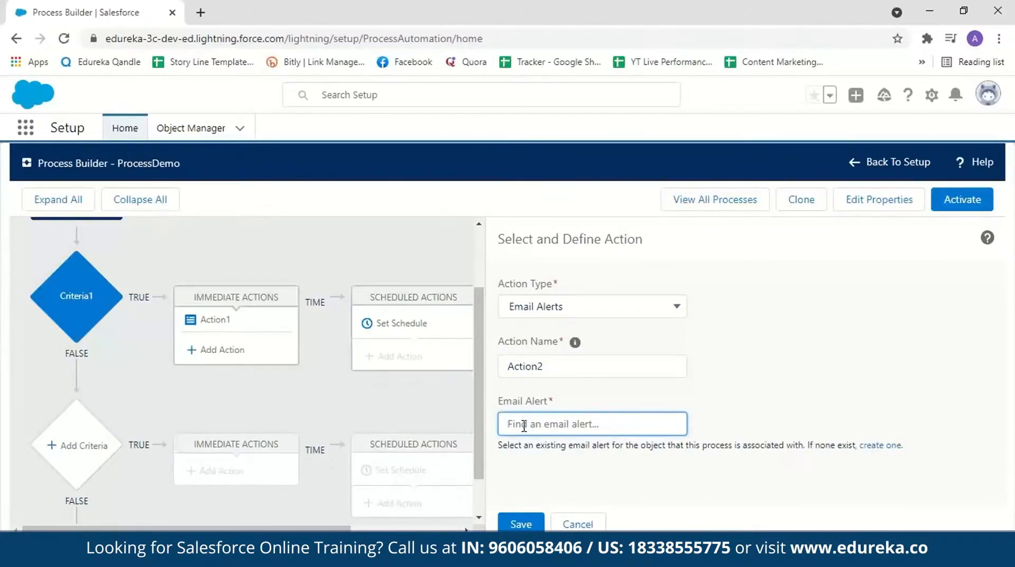
{"action": "left_click", "coordinate": [873, 446]}
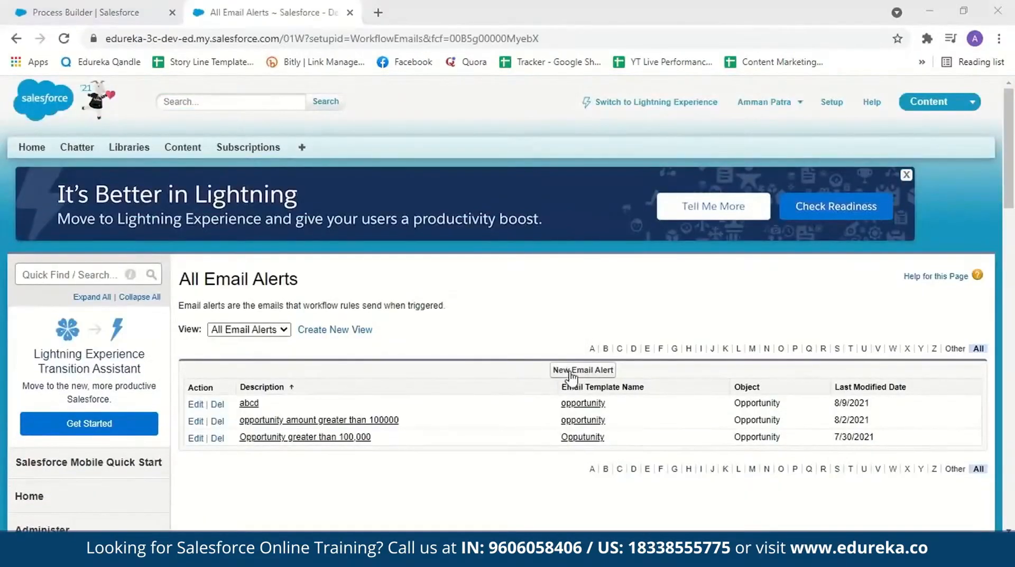
{"action": "left_click", "coordinate": [568, 370]}
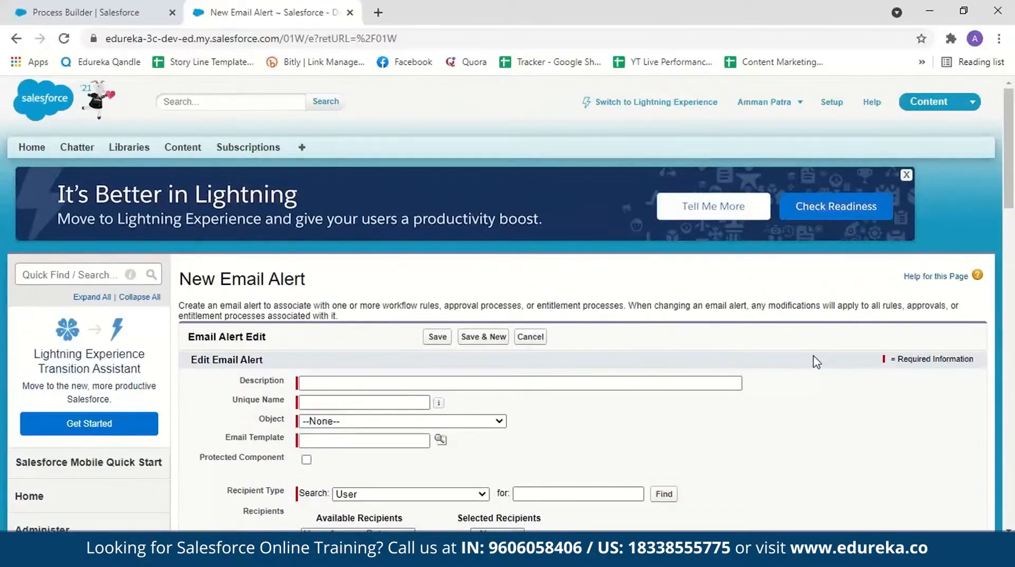
{"action": "left_click", "coordinate": [352, 384]}
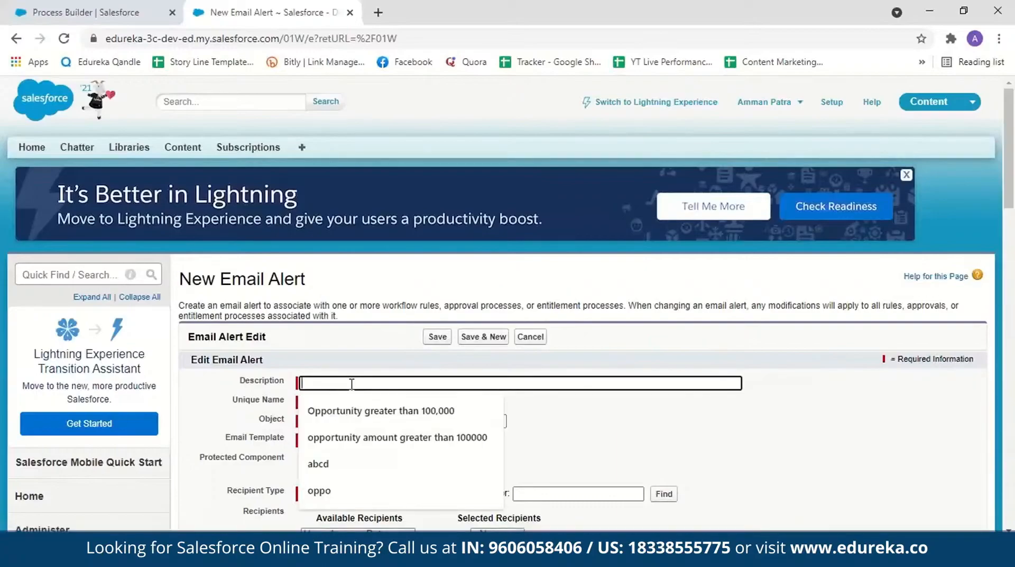
{"action": "type", "text": "Opportunity"}
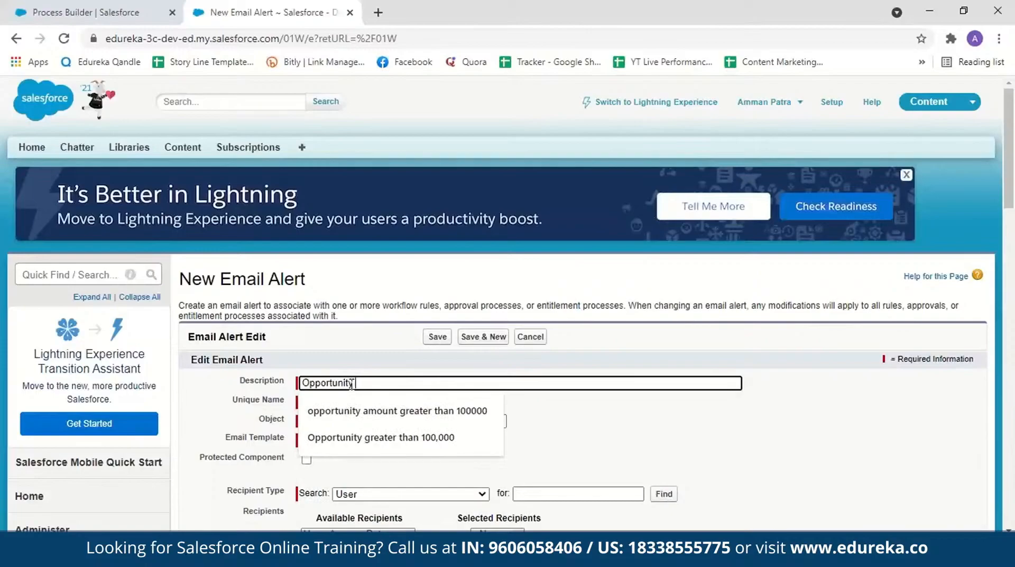
{"action": "type", "text": " deal is g"}
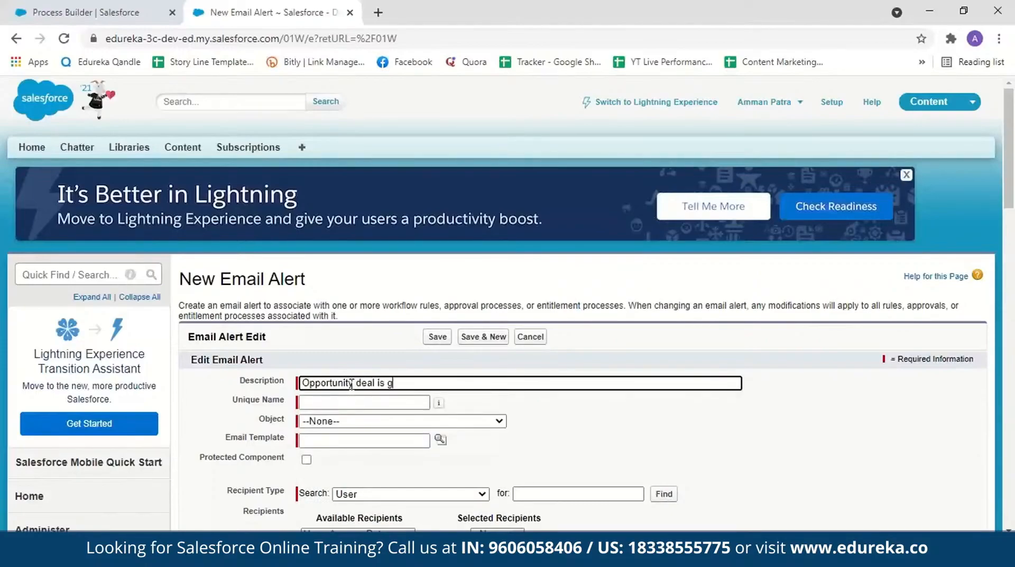
{"action": "type", "text": "reater than 100,000"}
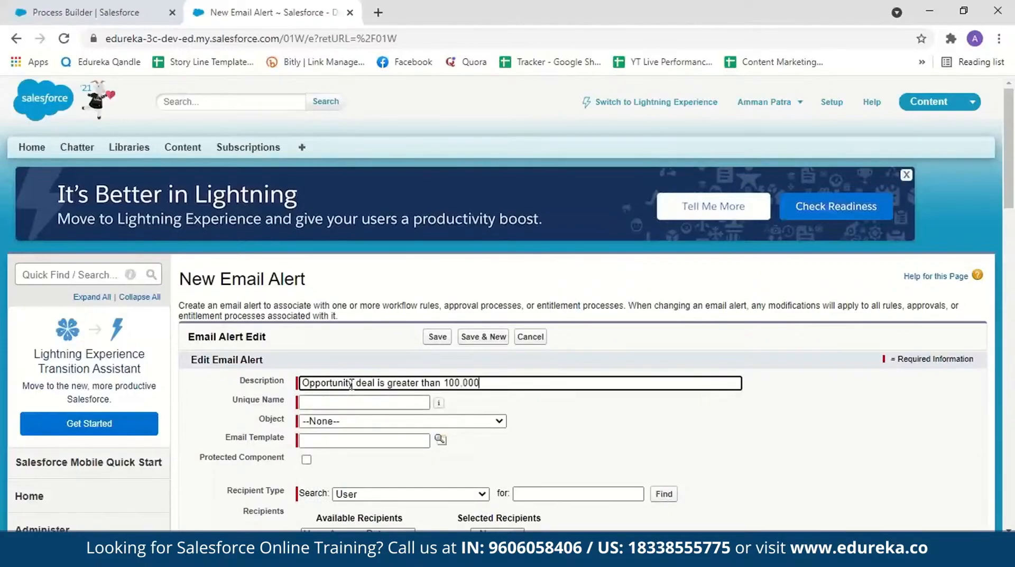
Step: Fill in the email alert's unique name from its description and set its object to Opportunity
{"action": "left_click", "coordinate": [343, 403]}
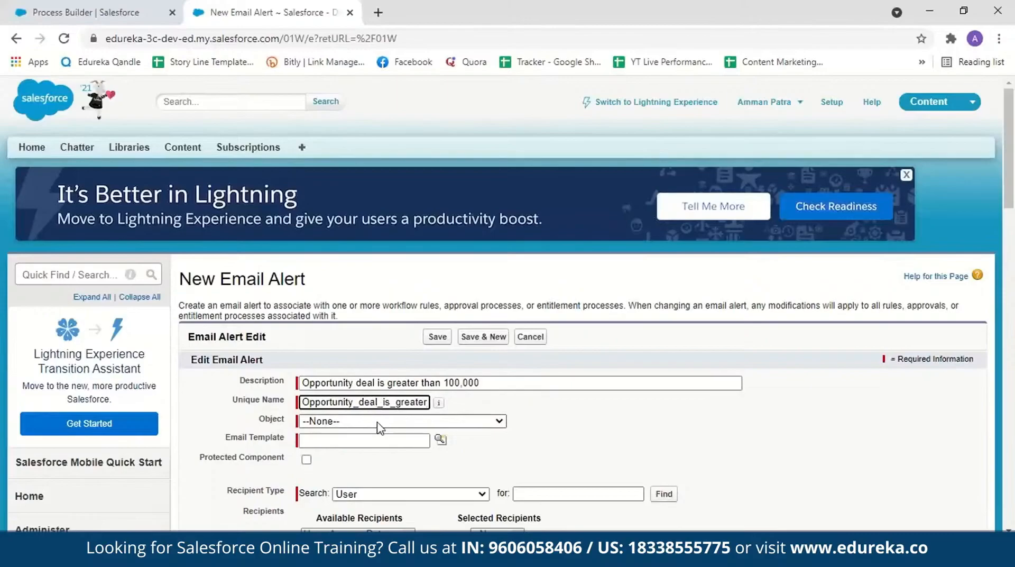
{"action": "left_click", "coordinate": [498, 422]}
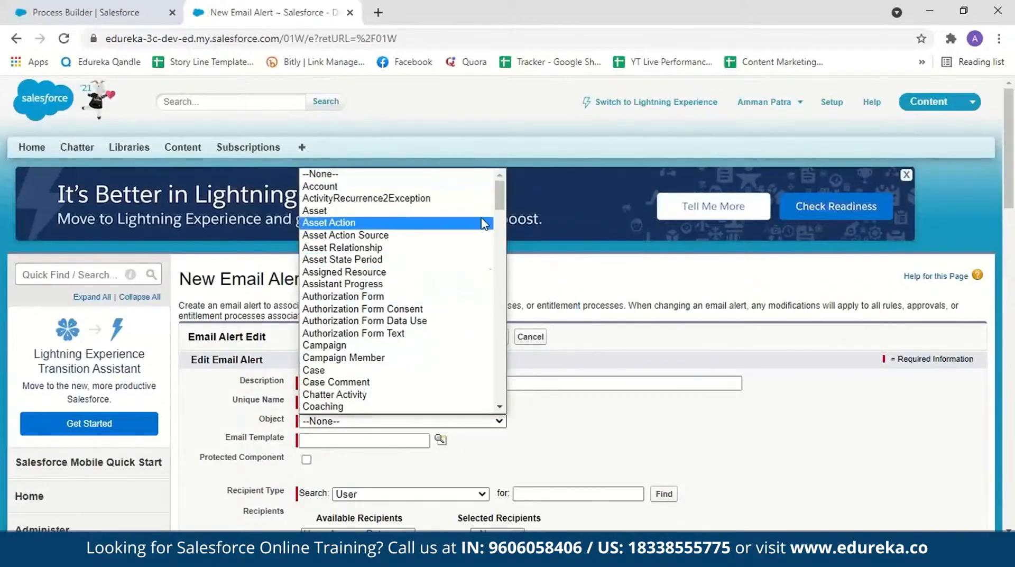
{"action": "left_click_drag", "start_coordinate": [498, 207], "coordinate": [498, 213]}
{"action": "key", "text": "o"}
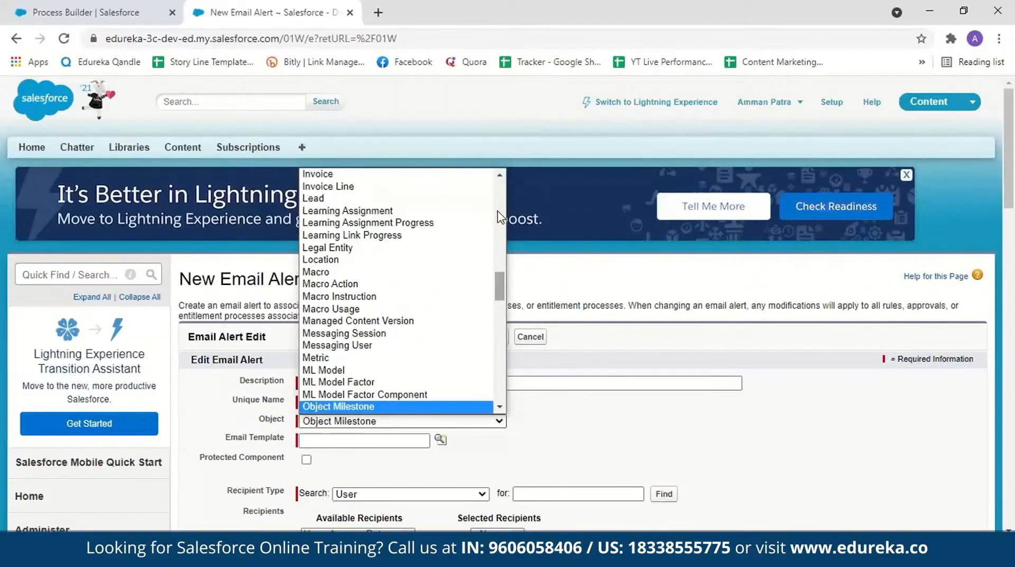
{"action": "scroll", "coordinate": [339, 318], "scroll_direction": "down", "scroll_amount": 2}
{"action": "left_click", "coordinate": [327, 313]}
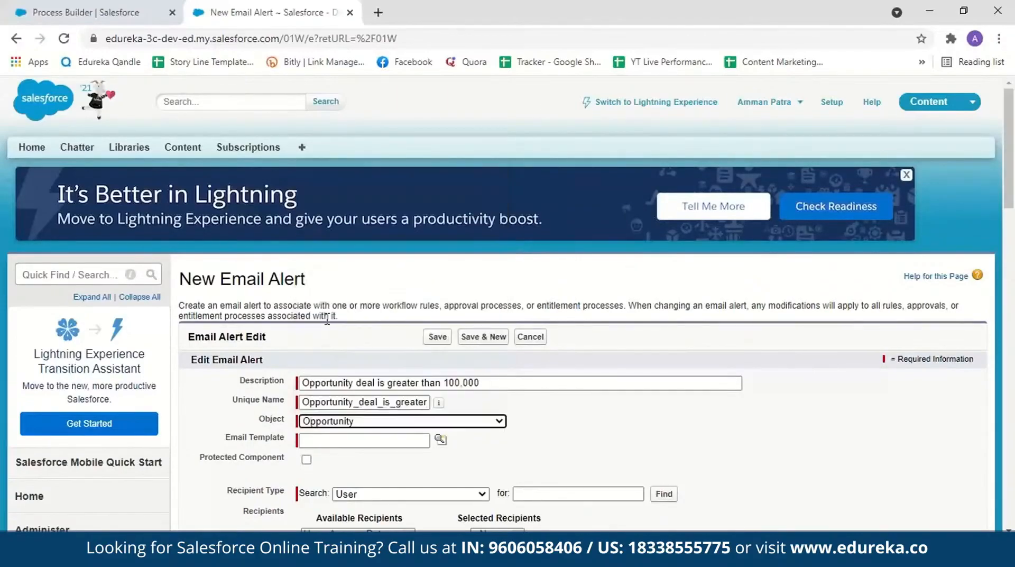
{"action": "left_click", "coordinate": [339, 441]}
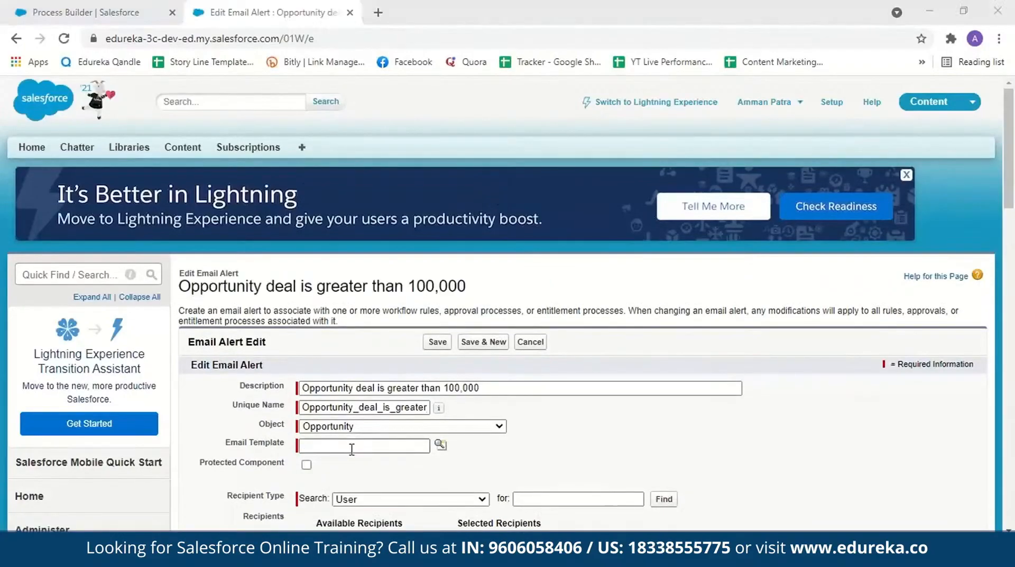
{"action": "left_click", "coordinate": [994, 70]}
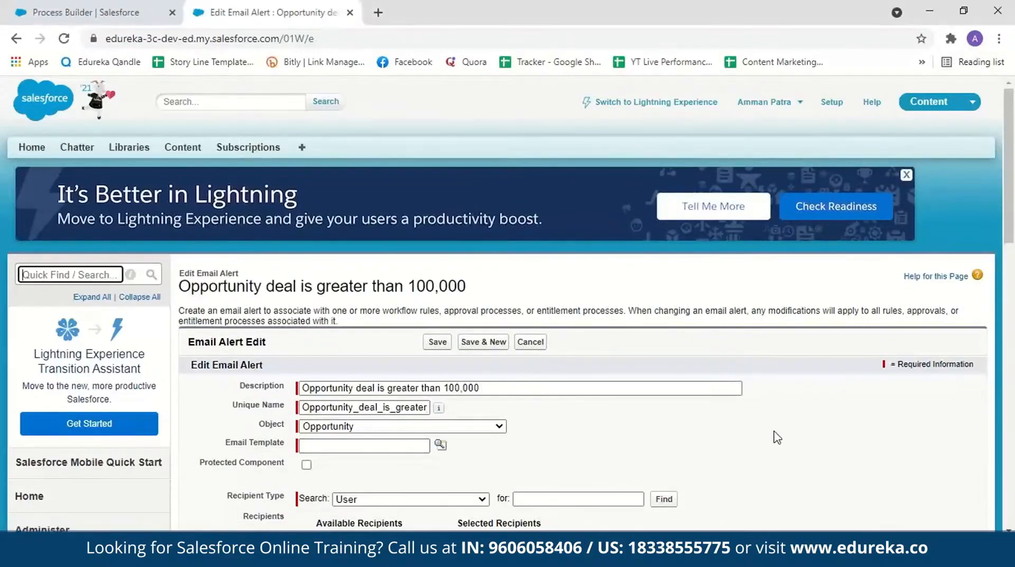
Step: Search the available apps and items for email and open Email Templates in a separate browser tab
{"action": "left_click", "coordinate": [85, 12]}
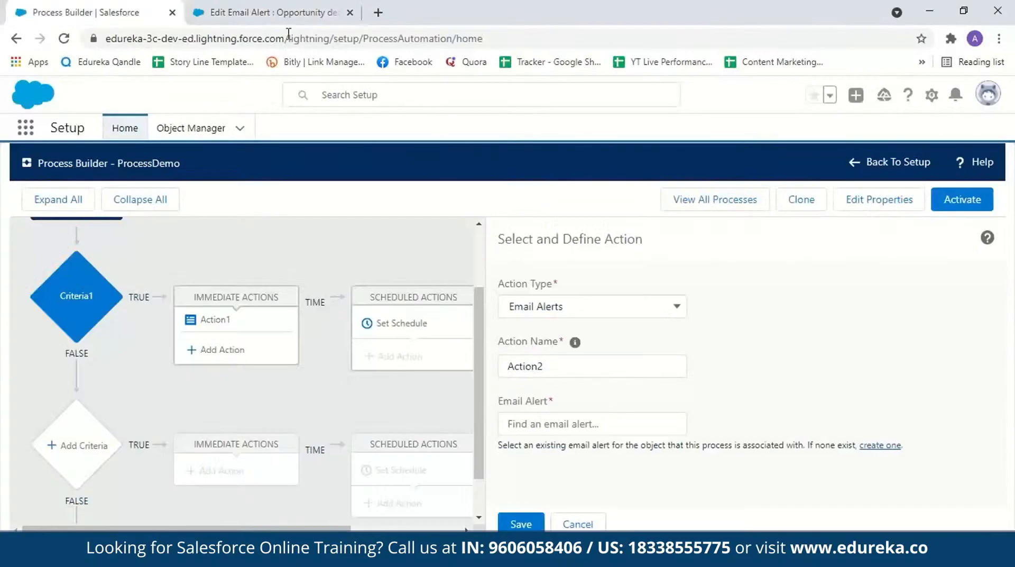
{"action": "left_click", "coordinate": [249, 13]}
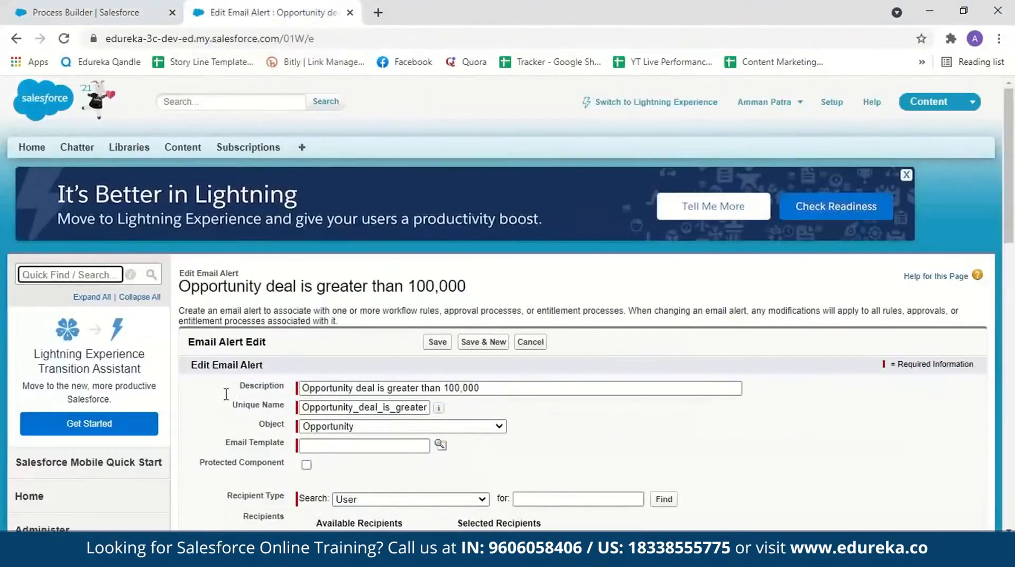
{"action": "left_click", "coordinate": [82, 10]}
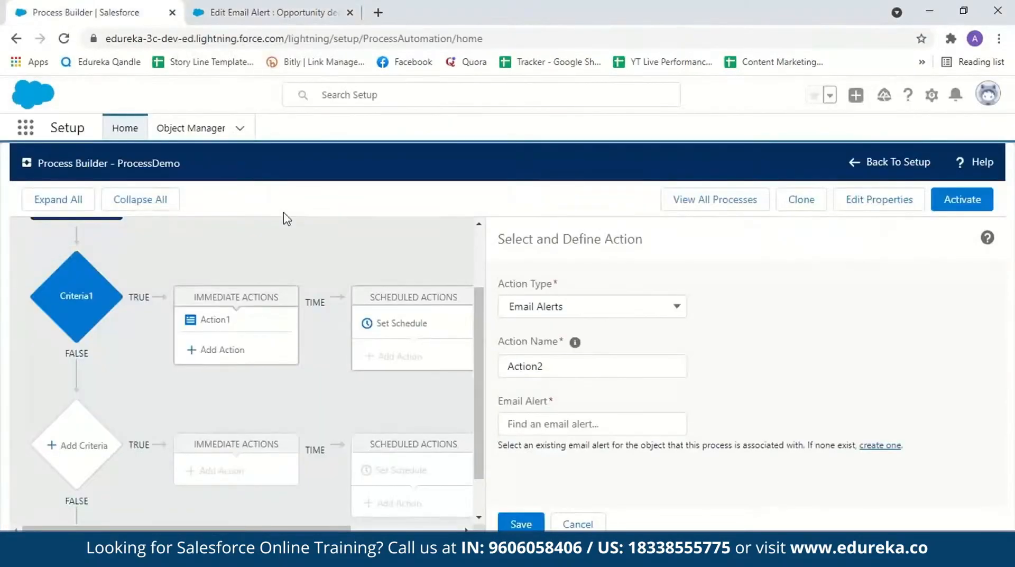
{"action": "left_click", "coordinate": [26, 128]}
{"action": "left_click", "coordinate": [87, 224], "text": "ctrl"}
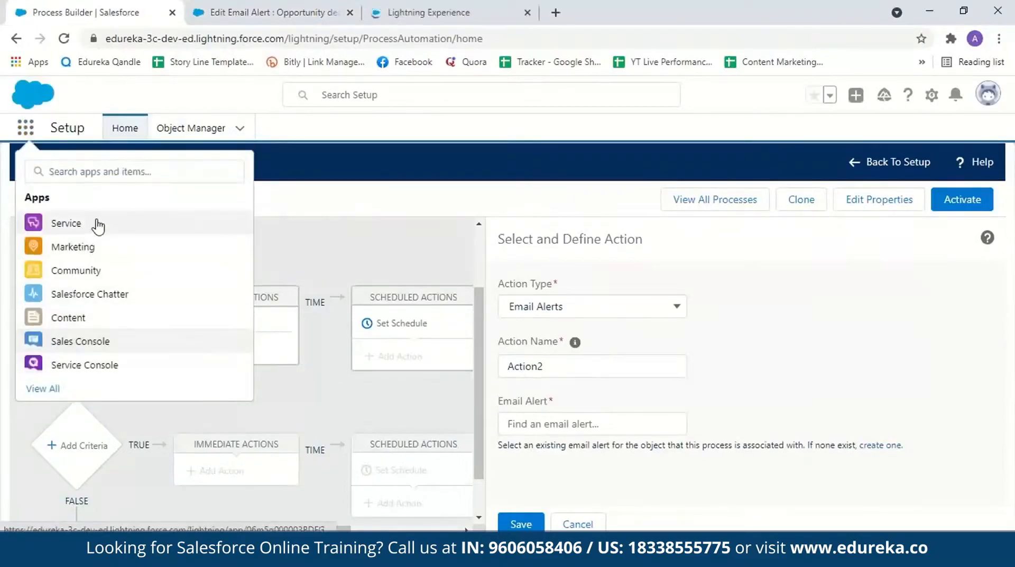
{"action": "left_click", "coordinate": [427, 14]}
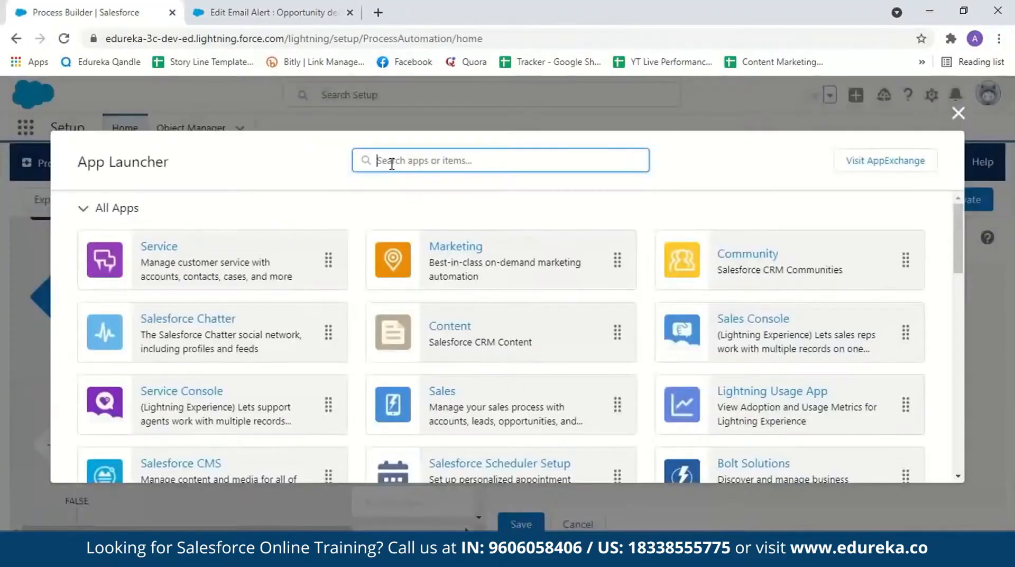
{"action": "type", "text": "email"}
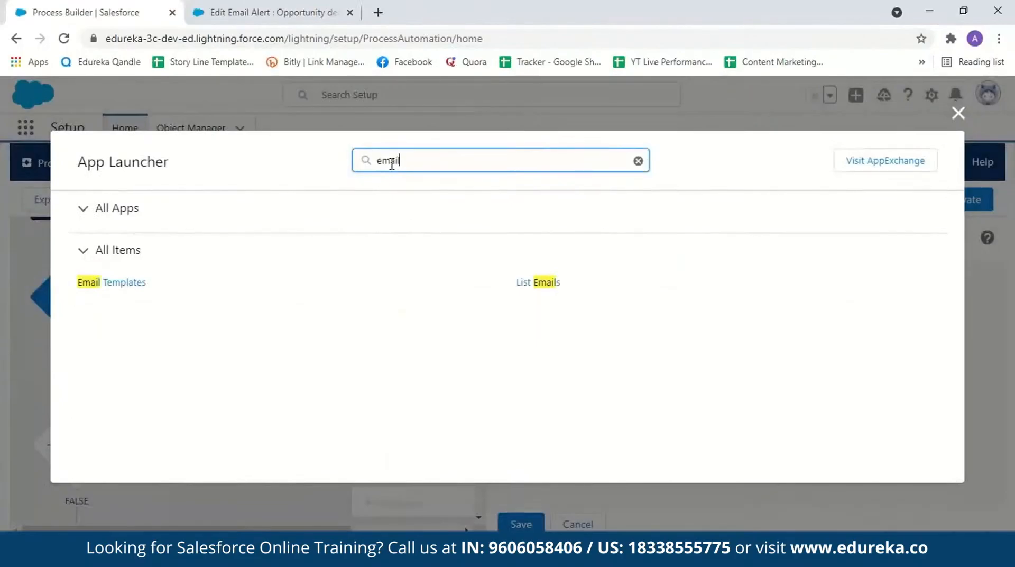
{"action": "right_click", "coordinate": [110, 284]}
{"action": "left_click", "coordinate": [158, 292]}
{"action": "left_click", "coordinate": [461, 14]}
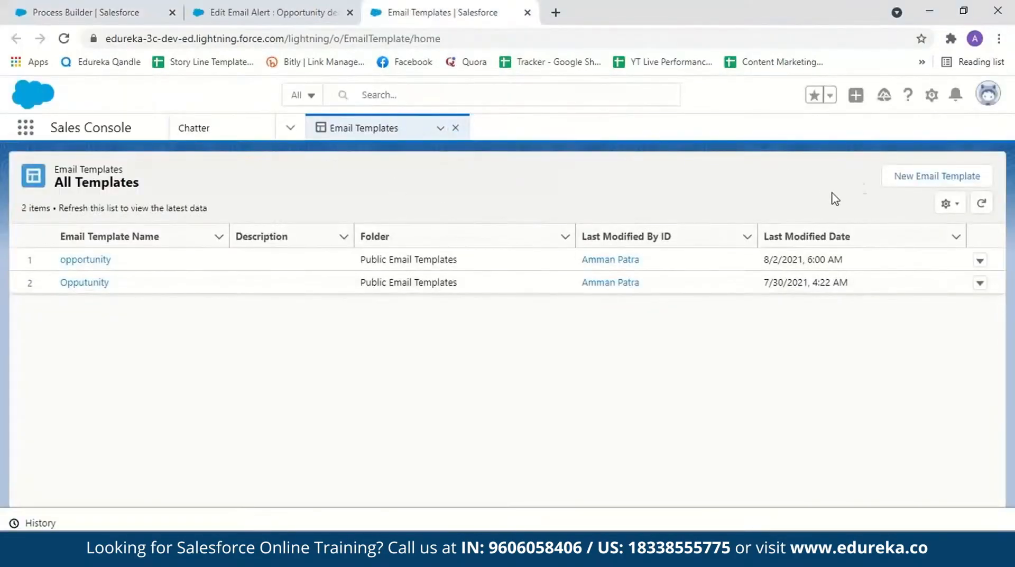
Step: Start a new email template named "oppotunity closed won" and place it in the Public Email Templates folder
{"action": "left_click", "coordinate": [912, 178]}
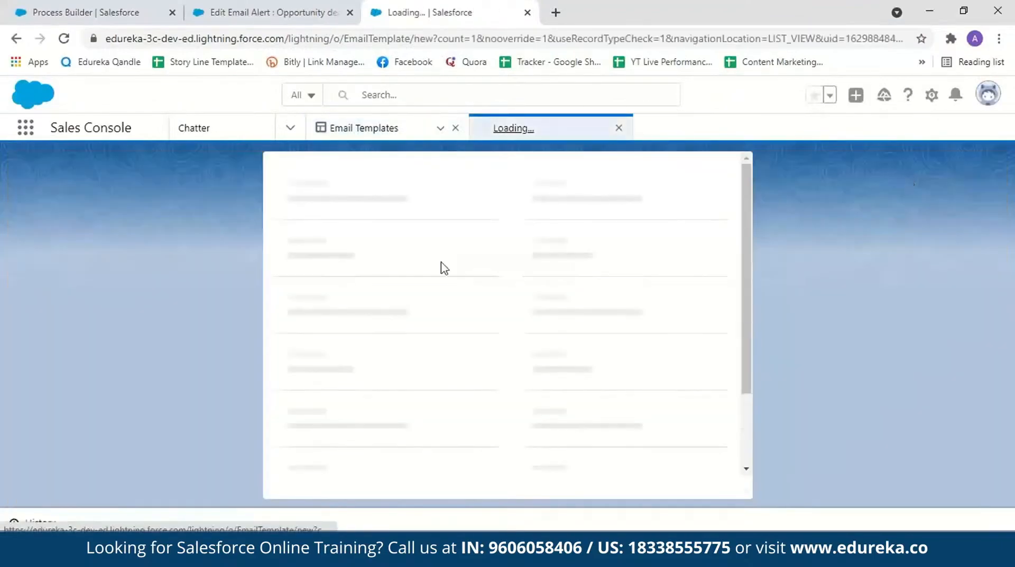
{"action": "left_click", "coordinate": [381, 270]}
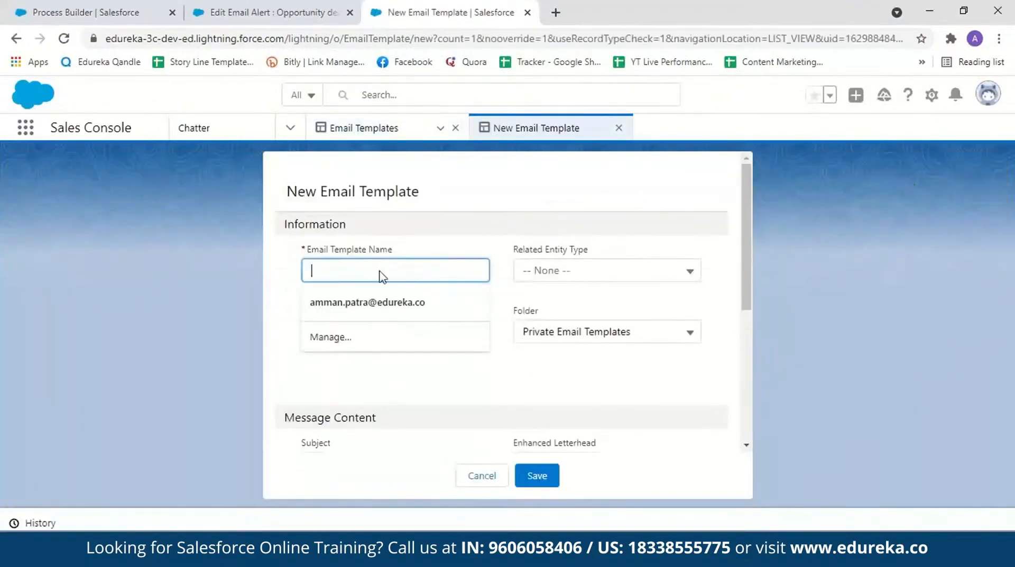
{"action": "type", "text": "oppotun"}
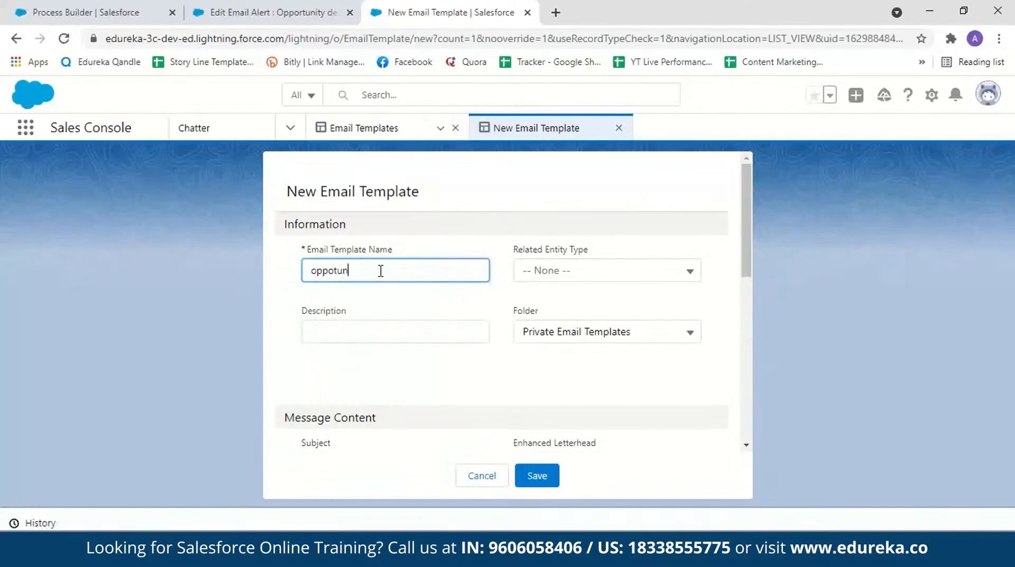
{"action": "type", "text": "ity closed won"}
{"action": "left_click", "coordinate": [456, 328]}
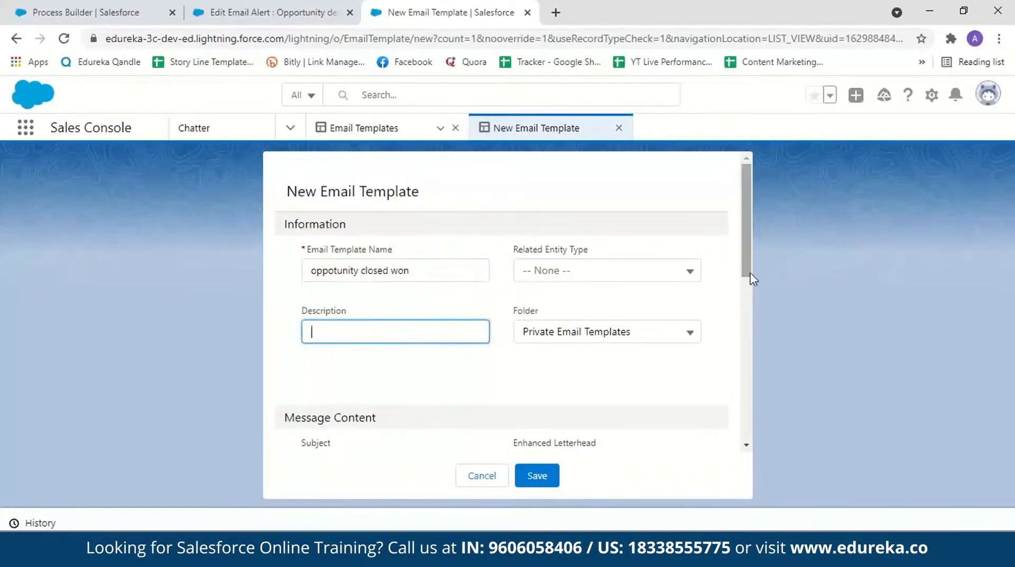
{"action": "scroll", "coordinate": [703, 268], "scroll_direction": "down", "scroll_amount": 1}
{"action": "left_click", "coordinate": [688, 271]}
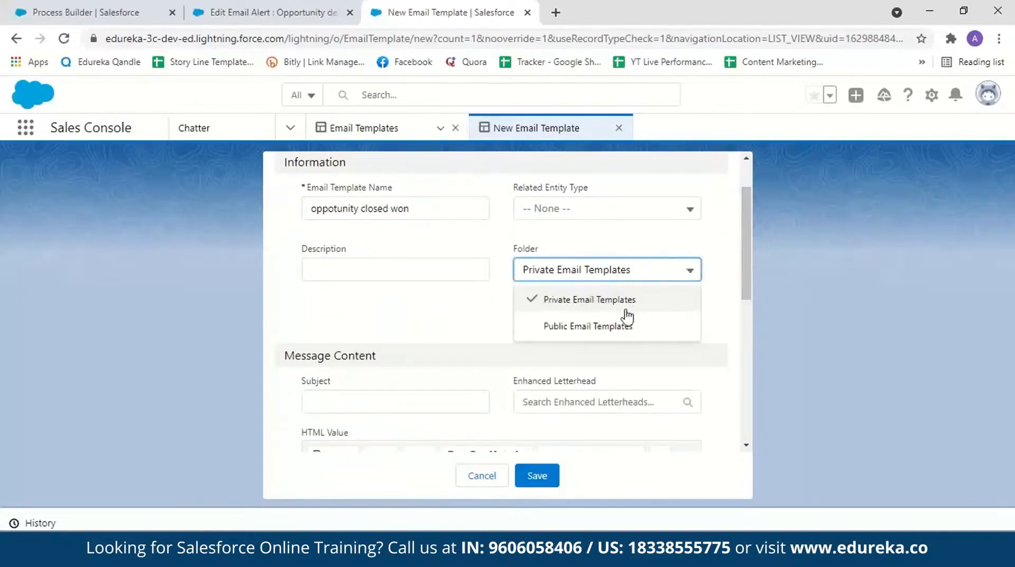
{"action": "left_click", "coordinate": [616, 329]}
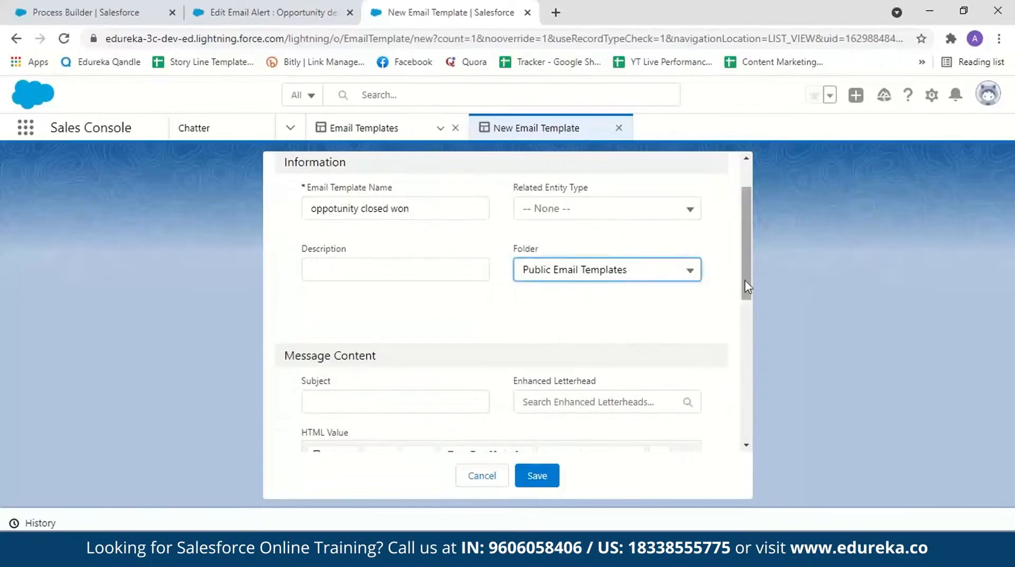
Step: Enter "opportunity closed won!" as the subject of the won-opportunity email template
{"action": "left_click_drag", "start_coordinate": [745, 280], "coordinate": [748, 344]}
{"action": "left_click", "coordinate": [434, 244]}
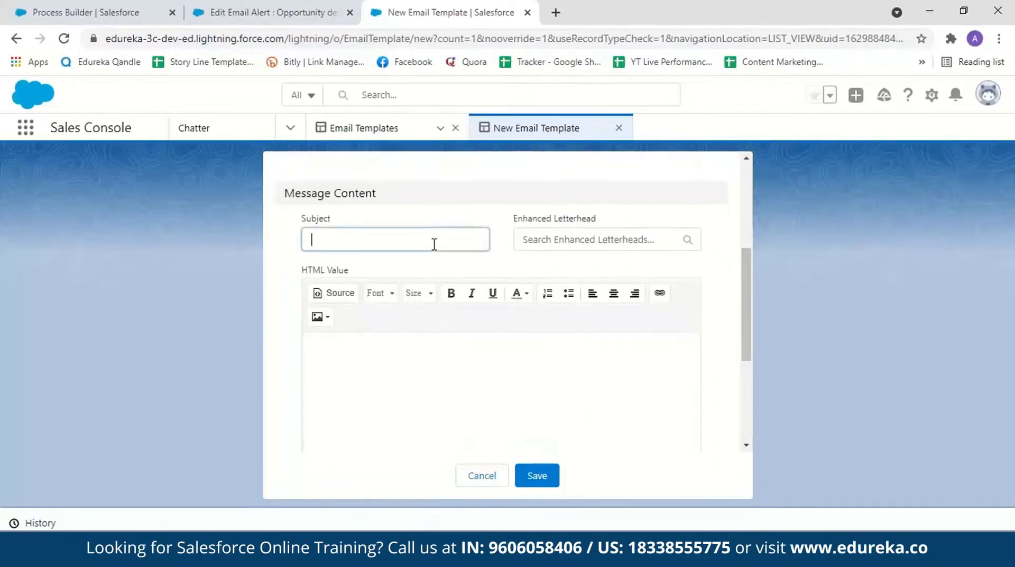
{"action": "type", "text": "opp"}
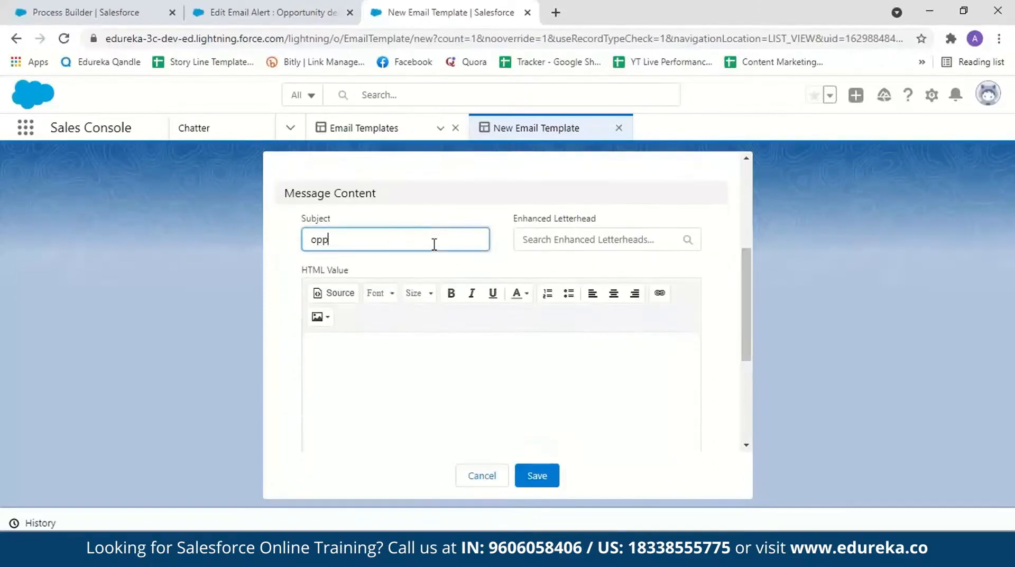
{"action": "type", "text": "ortunity closed won!"}
Step: Write the body "HEY! An opportunity whose amount was greater than 100,000 is won. Thank you" on separate lines and save the template
{"action": "left_click", "coordinate": [390, 363]}
{"action": "type", "text": "HEY!"}
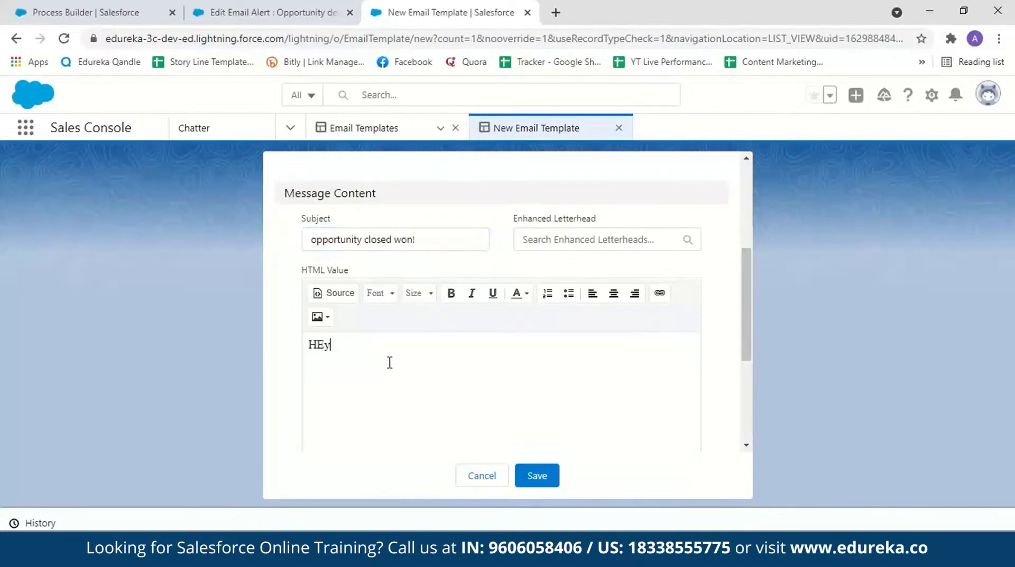
{"action": "key", "text": "Return"}
{"action": "type", "text": "An opportunity whose amount was greater than 100,000 is won"}
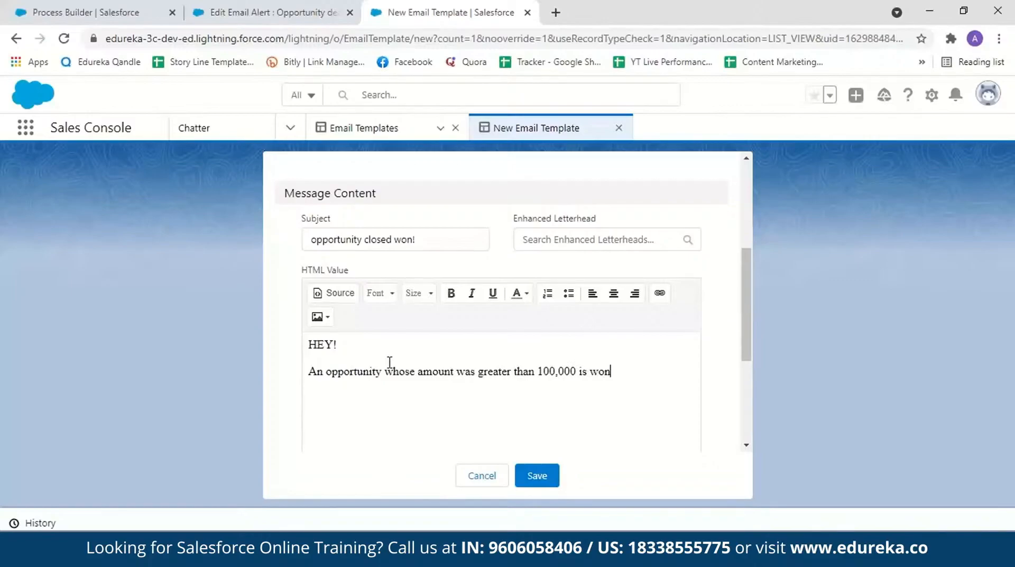
{"action": "type", "text": "."}
{"action": "key", "text": "Return"}
{"action": "type", "text": "Thank you"}
{"action": "left_click", "coordinate": [537, 476]}
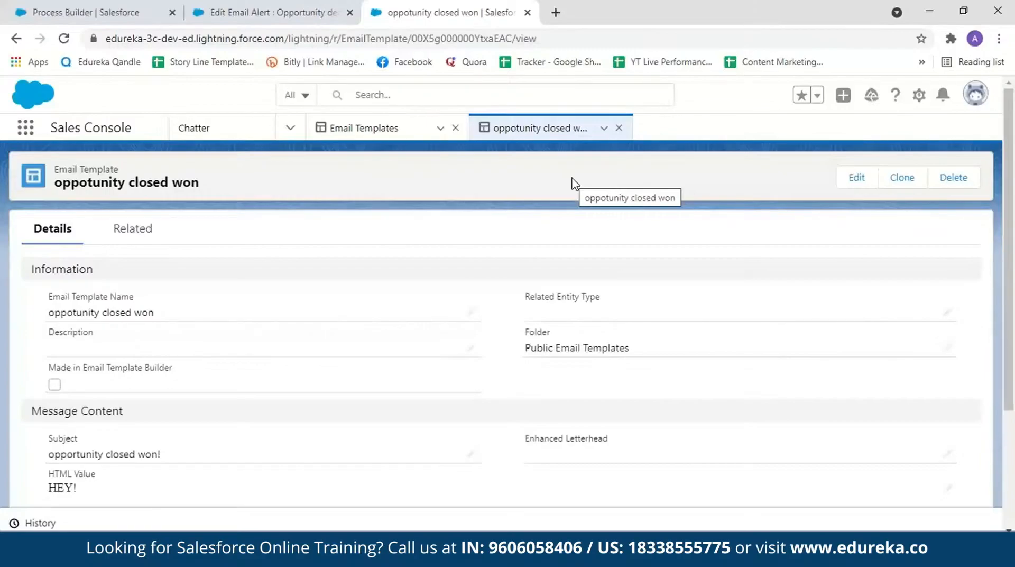
Step: Start a second email template named "opportunity closed lost" and place it in the Public Email Templates folder
{"action": "left_click", "coordinate": [379, 132]}
{"action": "left_click", "coordinate": [901, 182]}
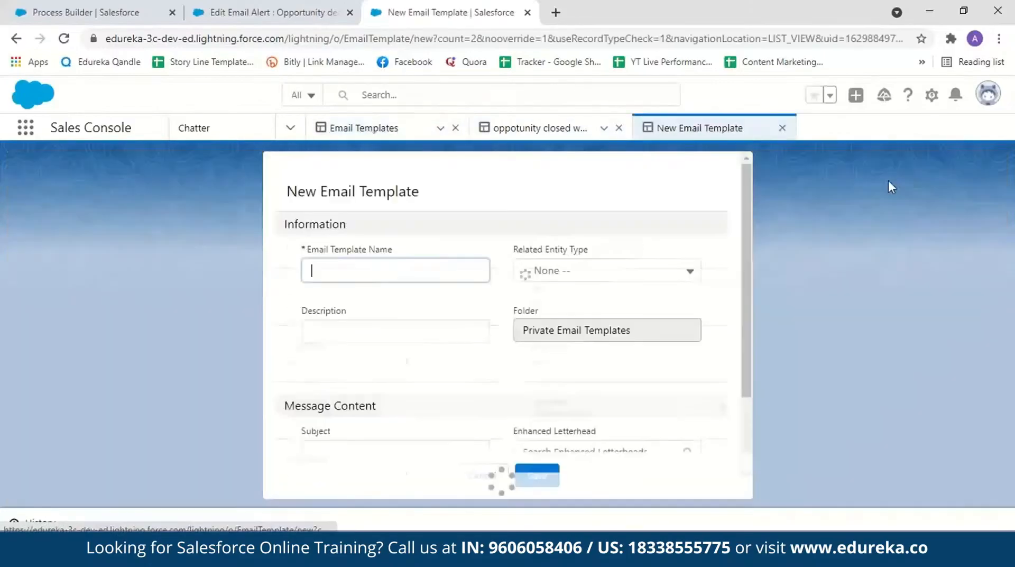
{"action": "left_click", "coordinate": [386, 270]}
{"action": "type", "text": "opportuni"}
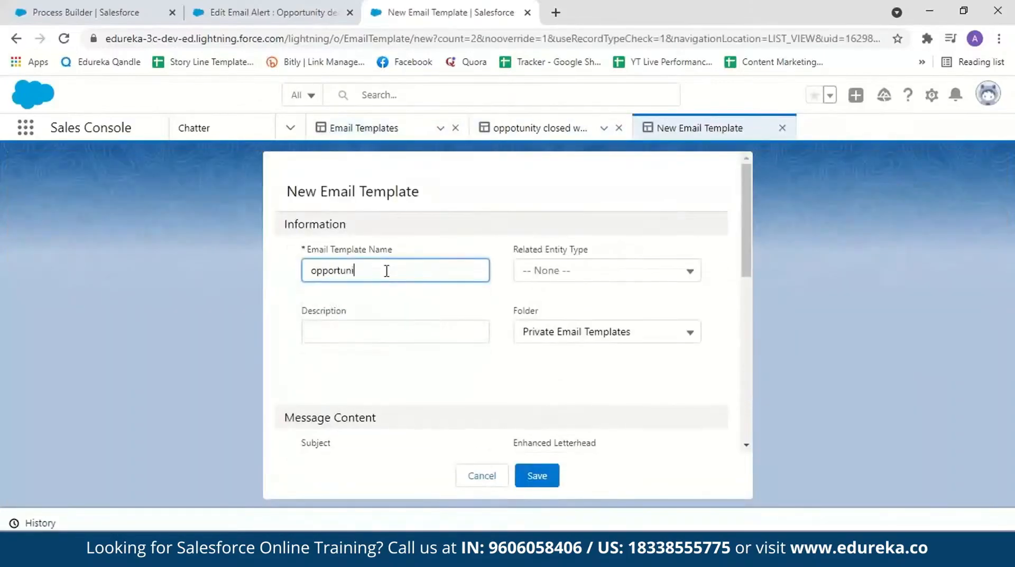
{"action": "type", "text": "ty closed "}
{"action": "type", "text": "won"}
{"action": "scroll", "coordinate": [608, 291], "scroll_direction": "down", "scroll_amount": 3}
{"action": "left_click", "coordinate": [688, 199]}
{"action": "left_click", "coordinate": [634, 256]}
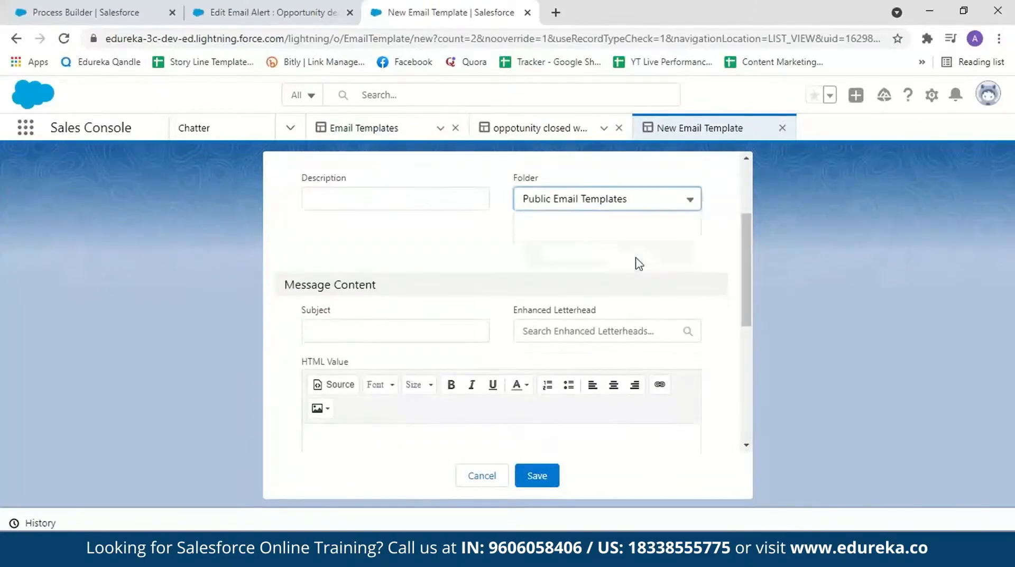
Step: Enter "Opportunity closed lost" as the subject of the lost-opportunity email template
{"action": "scroll", "coordinate": [469, 236], "scroll_direction": "down", "scroll_amount": 2}
{"action": "left_click", "coordinate": [410, 239]}
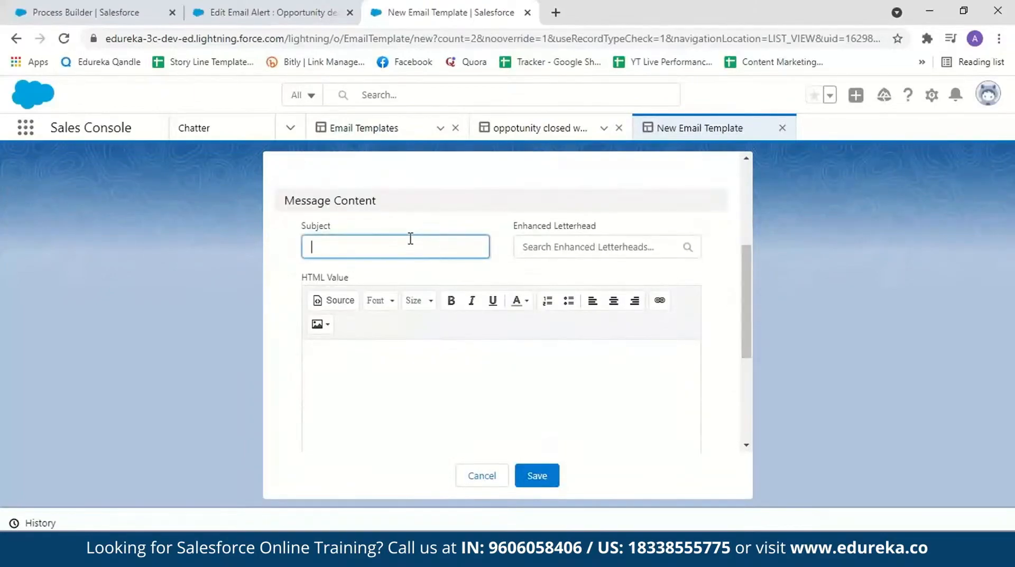
{"action": "type", "text": "Opportunity closed lost"}
Step: Write the body "HEY, An opportunity whose amount was greater than 100,000 was lost. Thank you" on separate lines and save the template
{"action": "left_click", "coordinate": [376, 367]}
{"action": "type", "text": "HEY,"}
{"action": "key", "text": "Return"}
{"action": "type", "text": "An opportunity whose amount was greater than 100,000 was lost."}
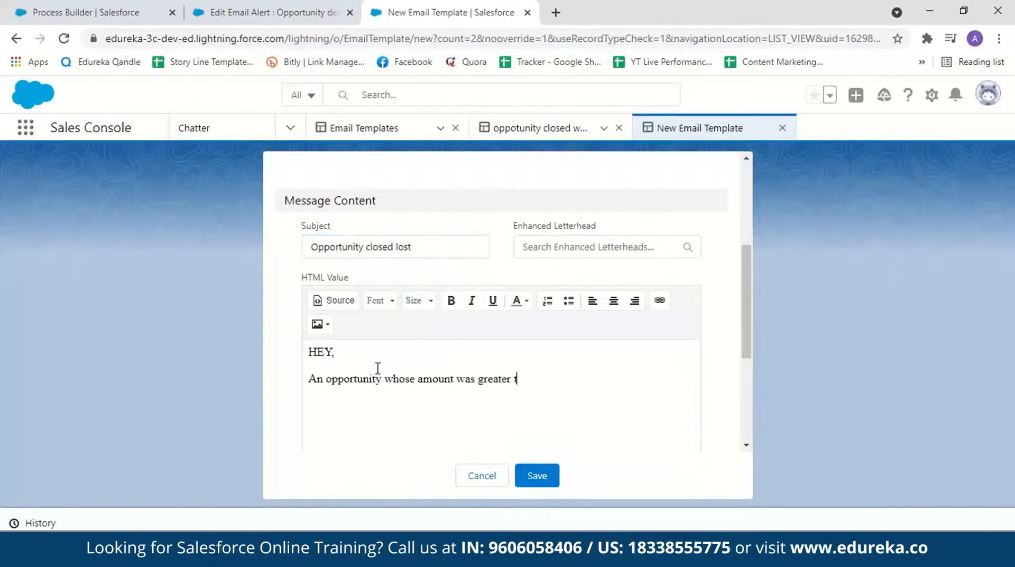
{"action": "key", "text": "Return"}
{"action": "type", "text": "Thank you"}
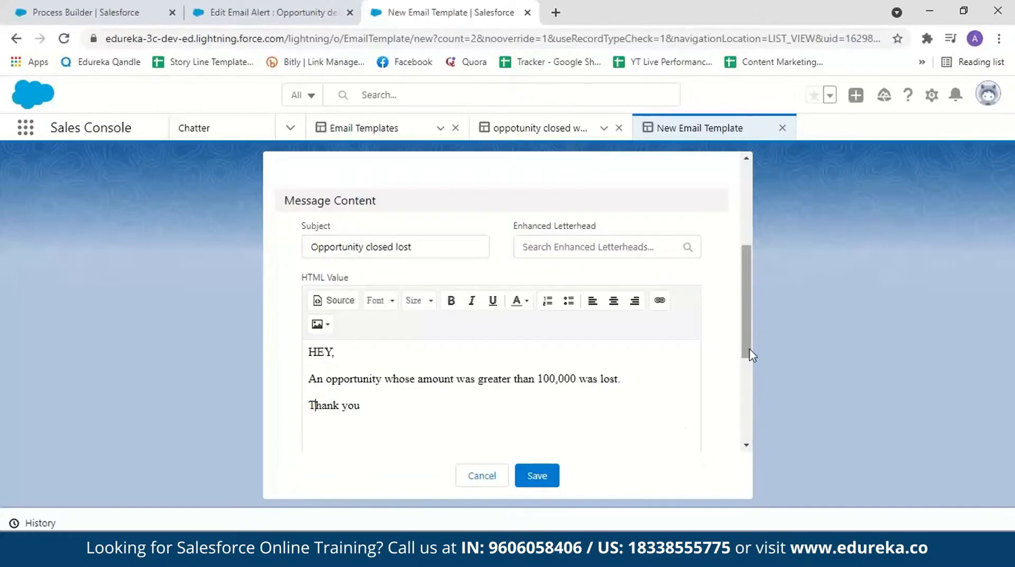
{"action": "left_click", "coordinate": [538, 479]}
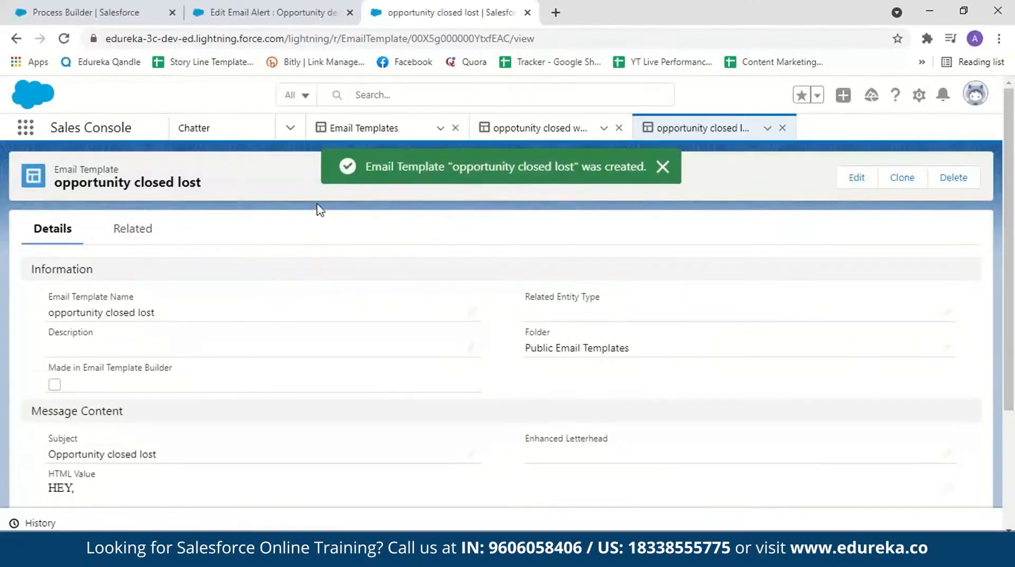
Step: Check the Email Templates list for the two newly created templates
{"action": "left_click", "coordinate": [214, 7]}
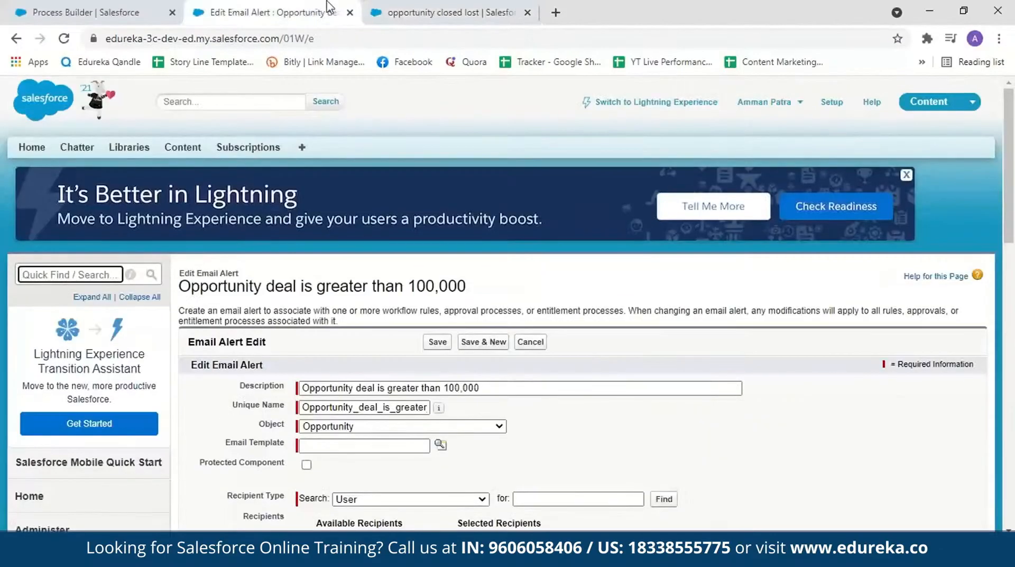
{"action": "left_click", "coordinate": [369, 3]}
{"action": "left_click", "coordinate": [64, 38]}
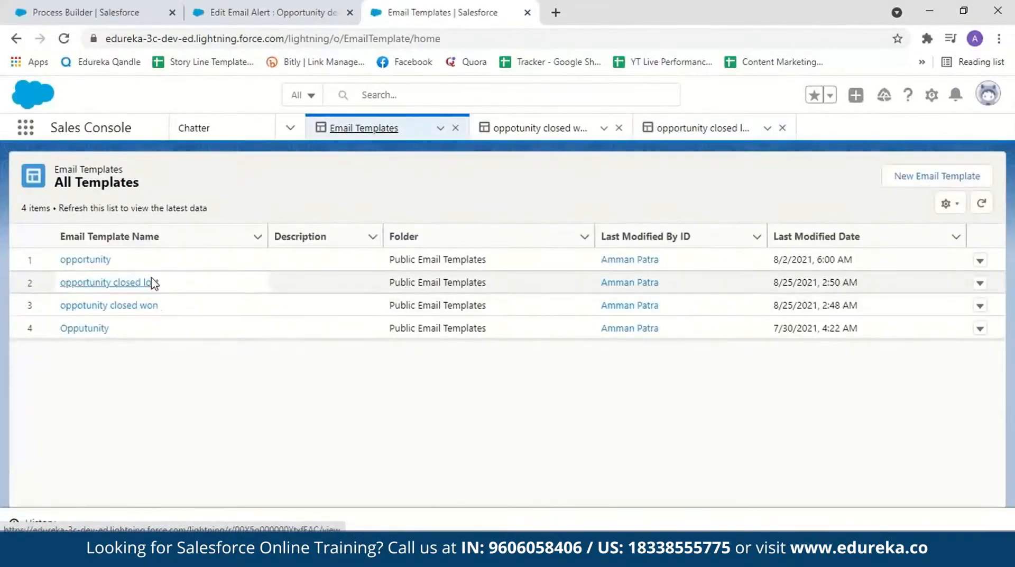
Step: Look up the Lightning email template "oppotunity closed won" and assign it to the Opportunity email alert
{"action": "left_click", "coordinate": [290, 8]}
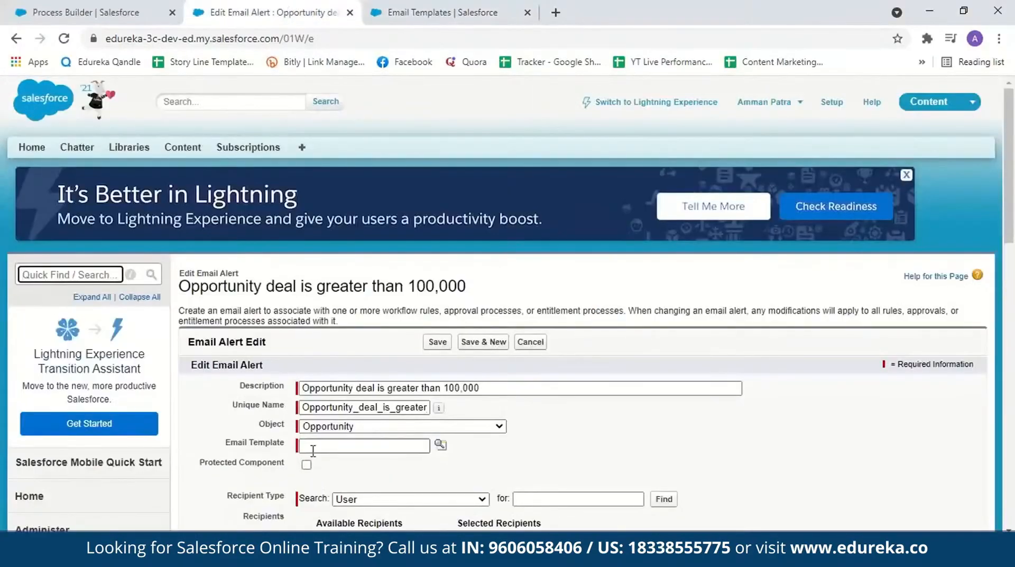
{"action": "left_click", "coordinate": [313, 450]}
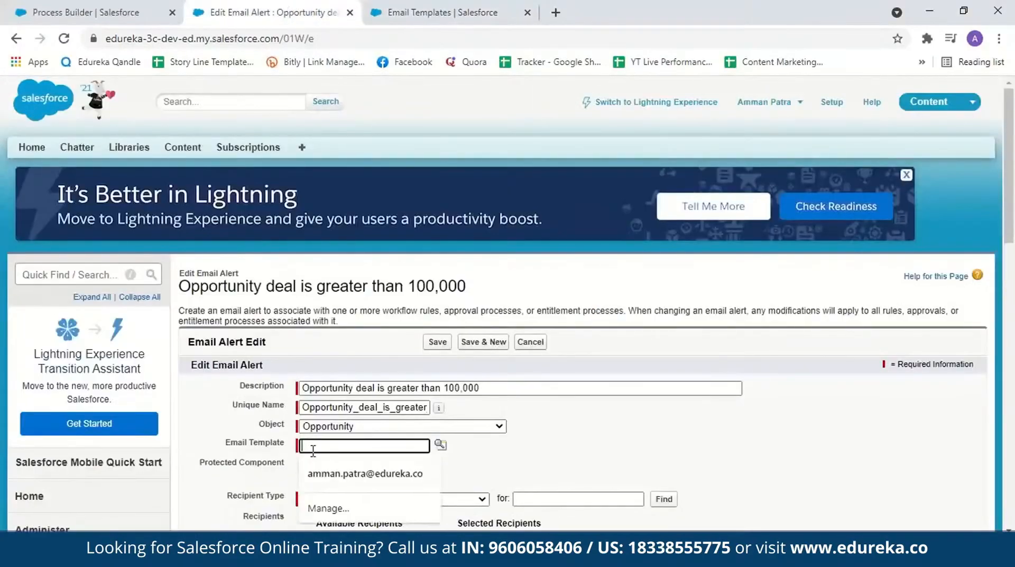
{"action": "left_click", "coordinate": [441, 445]}
{"action": "left_click_drag", "start_coordinate": [548, 148], "coordinate": [541, 41]}
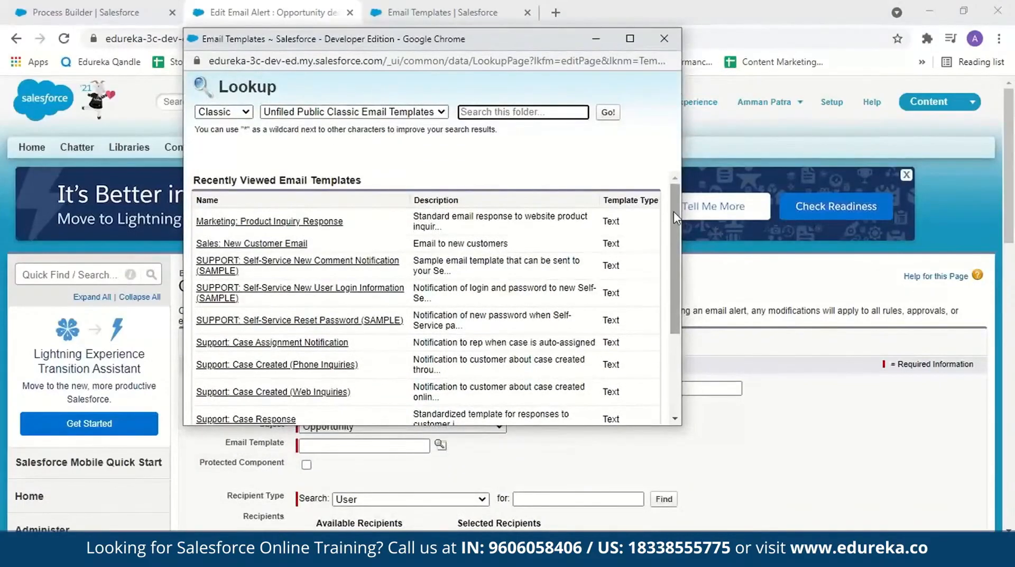
{"action": "scroll", "coordinate": [674, 211], "scroll_direction": "down", "scroll_amount": 2}
{"action": "left_click_drag", "start_coordinate": [665, 268], "coordinate": [664, 185]}
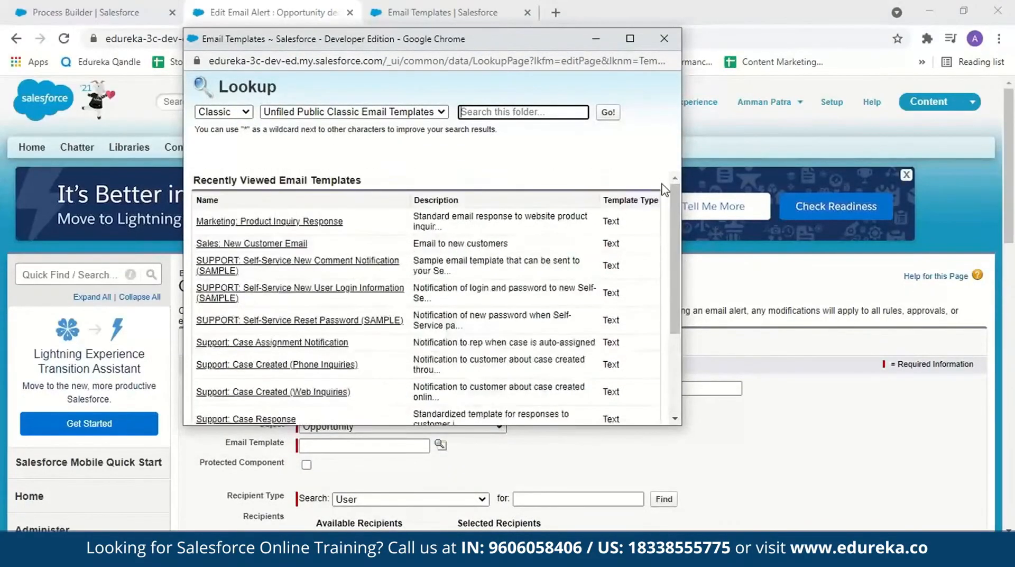
{"action": "left_click", "coordinate": [245, 112]}
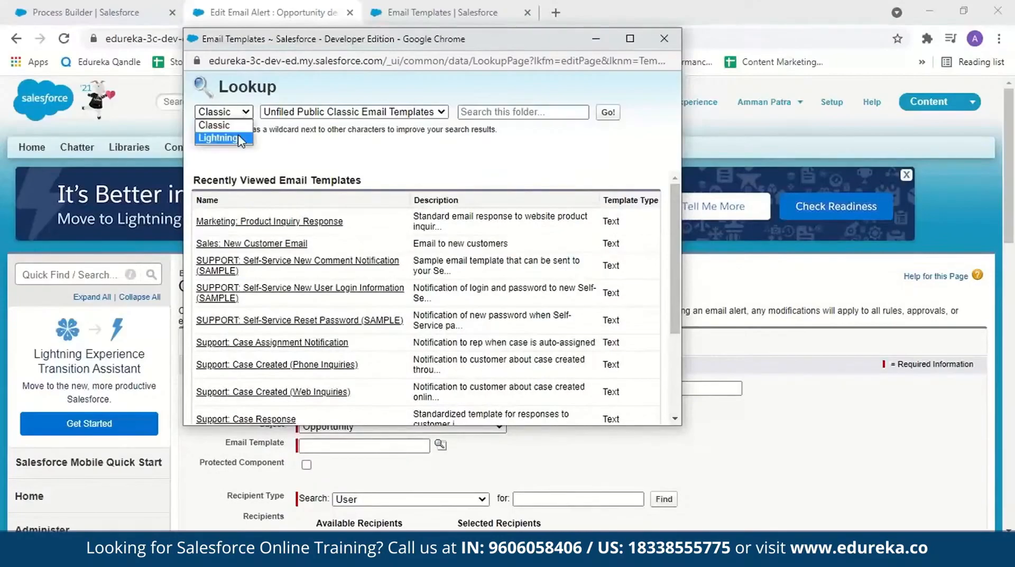
{"action": "left_click", "coordinate": [240, 137]}
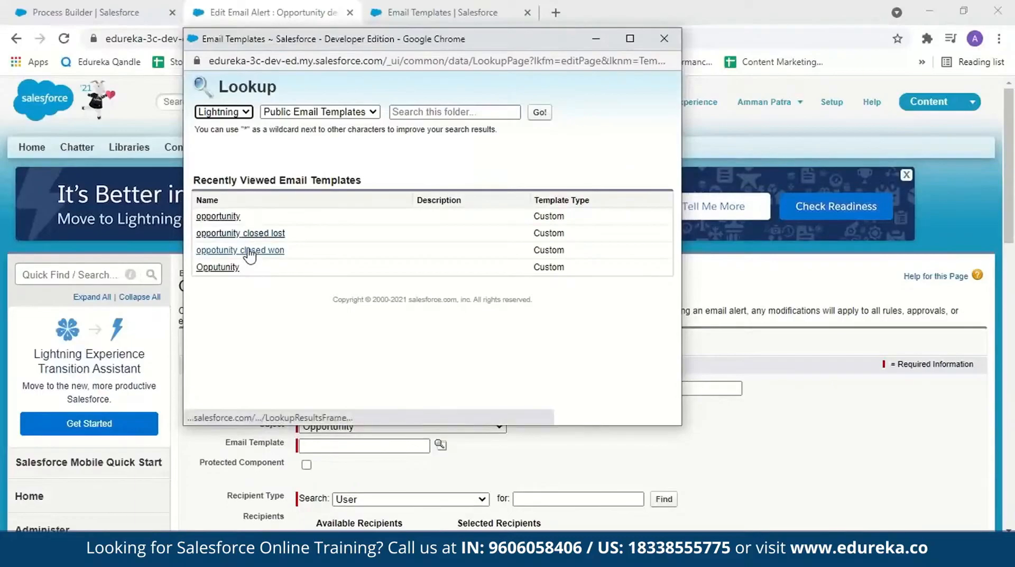
{"action": "left_click", "coordinate": [250, 252]}
Step: Keep User as the recipient type and add the org's own named user to the alert's selected recipients
{"action": "scroll", "coordinate": [1010, 318], "scroll_direction": "down", "scroll_amount": 4}
{"action": "scroll", "coordinate": [1013, 320], "scroll_direction": "down", "scroll_amount": 2}
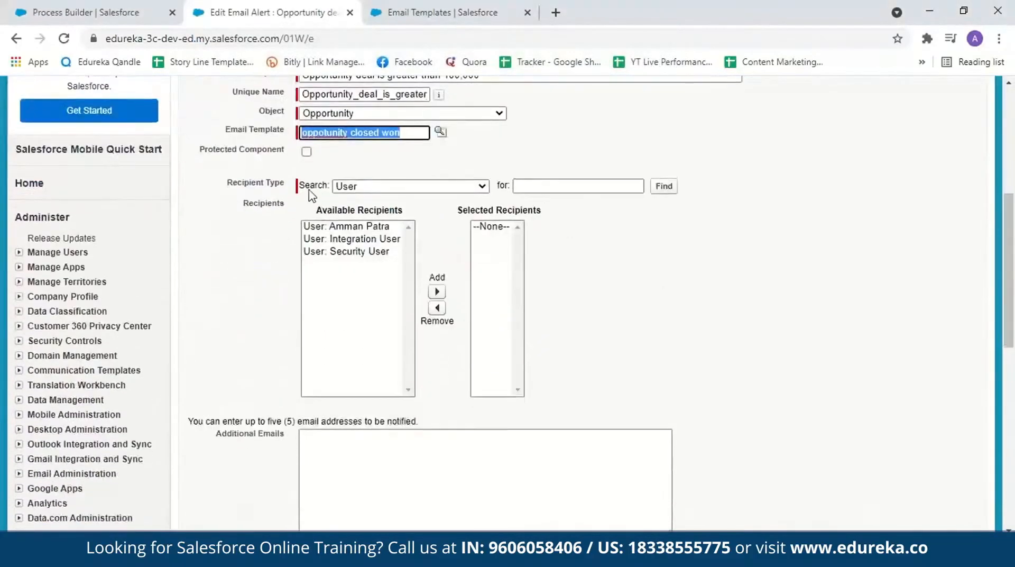
{"action": "left_click", "coordinate": [482, 188]}
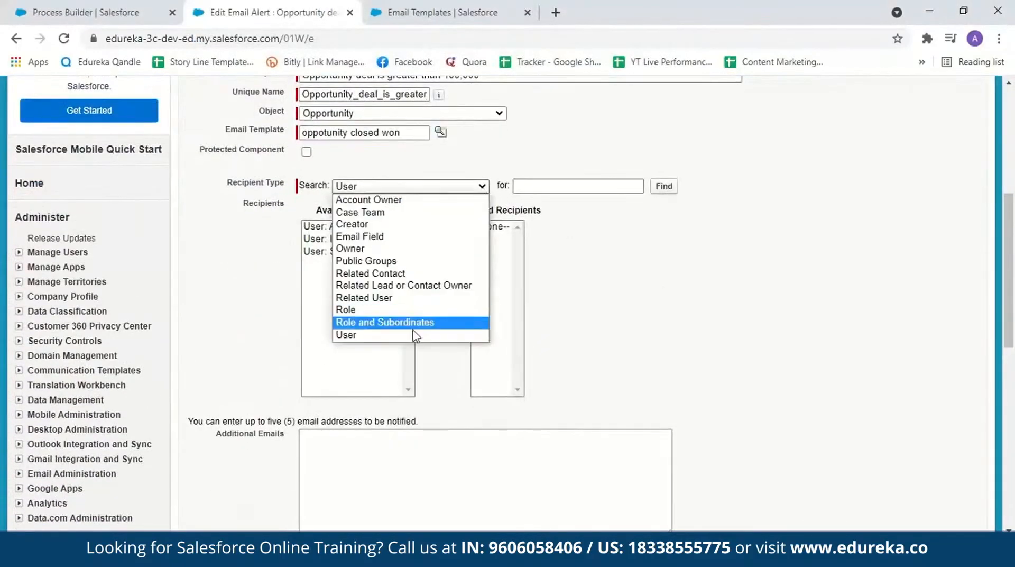
{"action": "left_click", "coordinate": [476, 335]}
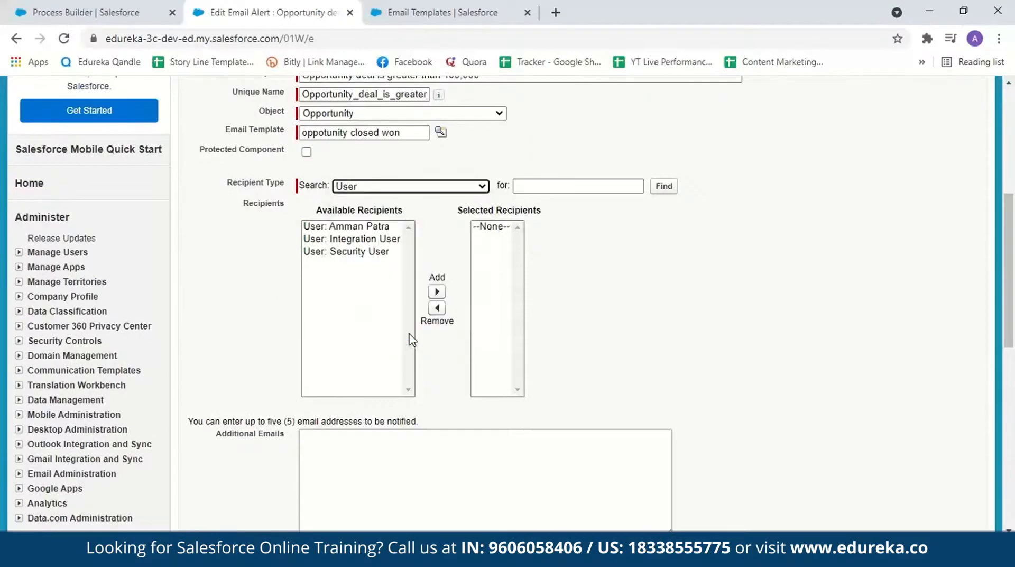
{"action": "left_click", "coordinate": [372, 229]}
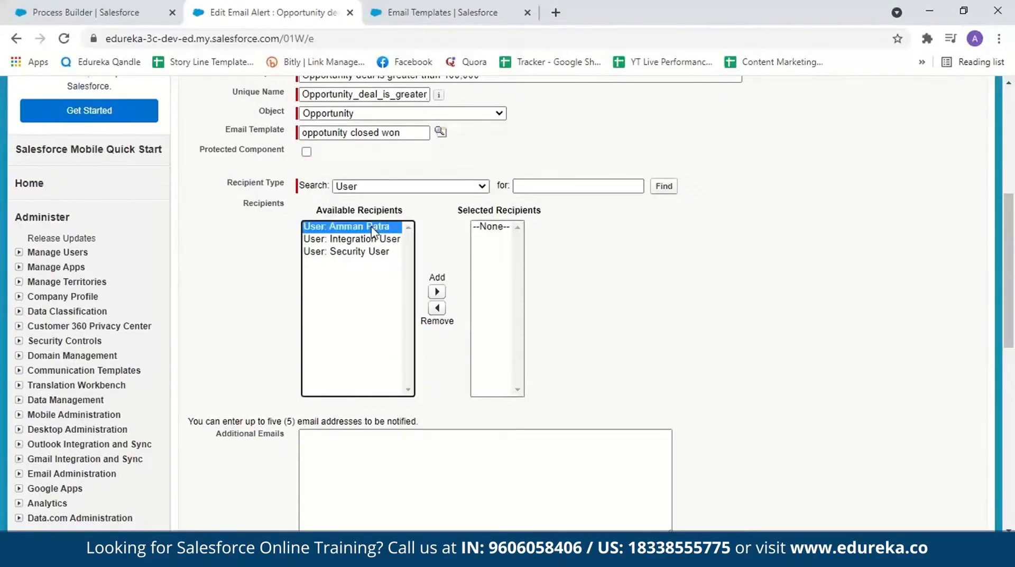
{"action": "left_click", "coordinate": [437, 292]}
Step: Keep the current user's email address as the alert's From address and save the email alert
{"action": "scroll", "coordinate": [388, 259], "scroll_direction": "down", "scroll_amount": 4}
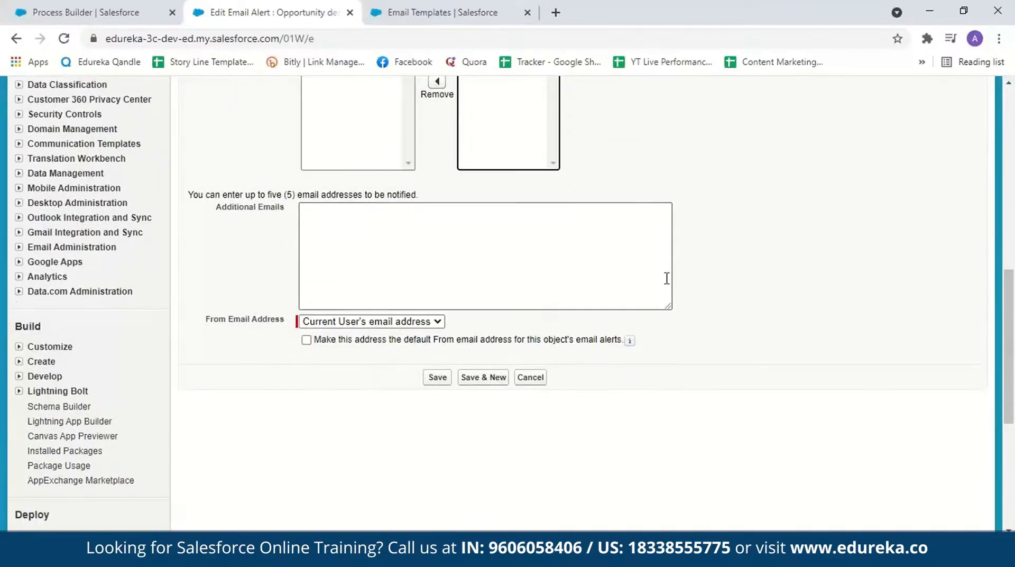
{"action": "left_click_drag", "start_coordinate": [1008, 313], "coordinate": [1014, 339]}
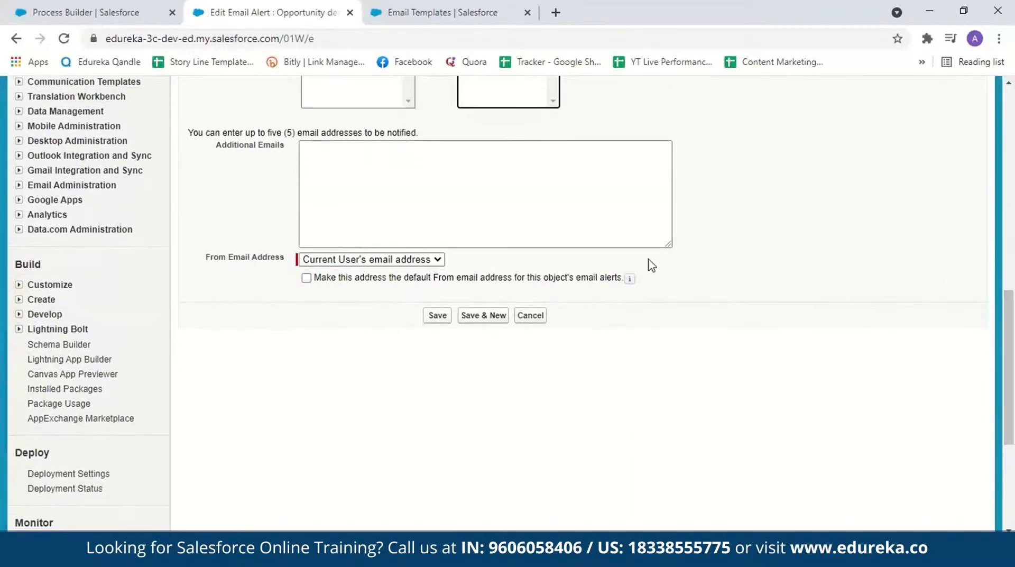
{"action": "left_click", "coordinate": [438, 260]}
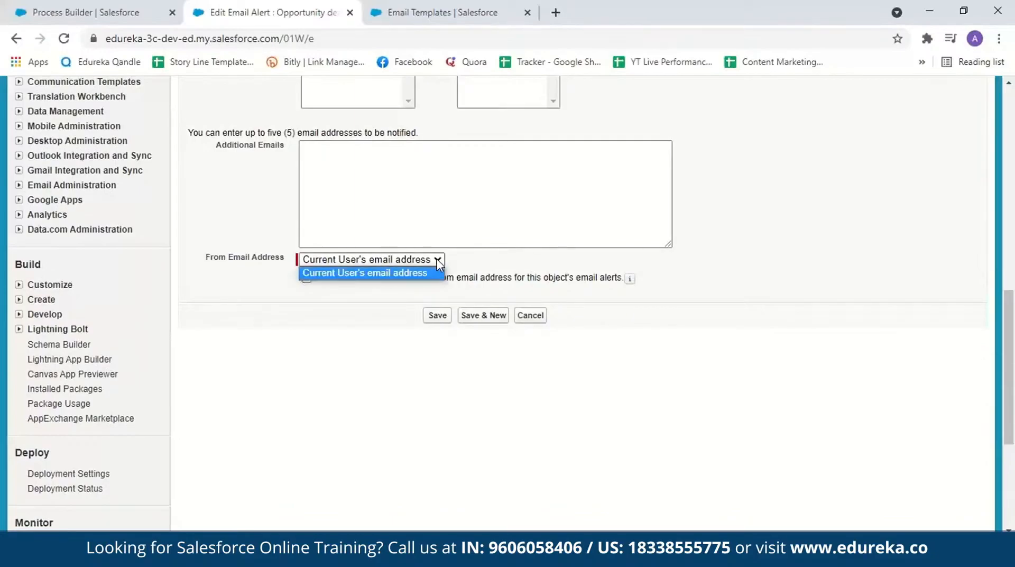
{"action": "left_click", "coordinate": [438, 262]}
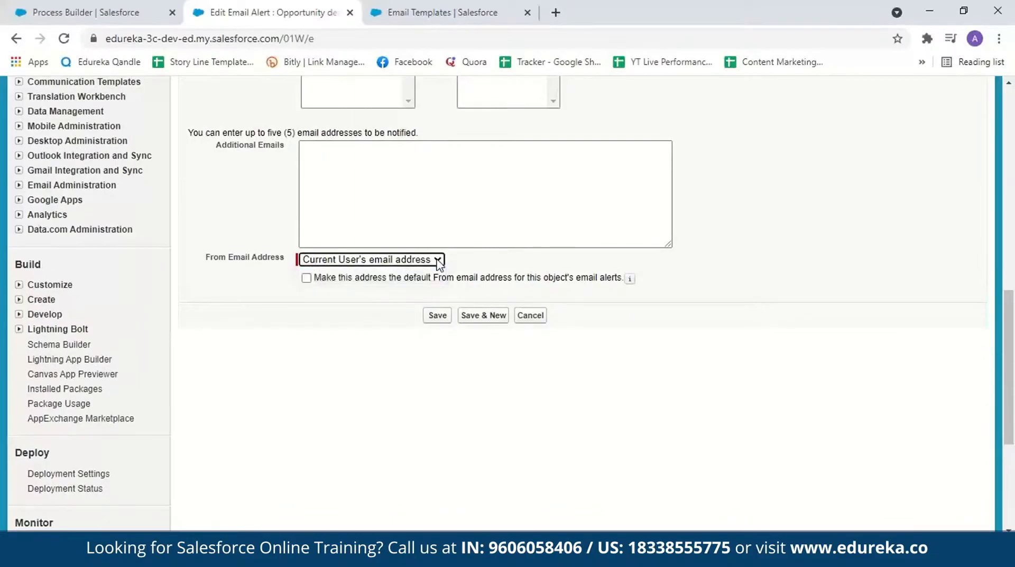
{"action": "left_click", "coordinate": [438, 316]}
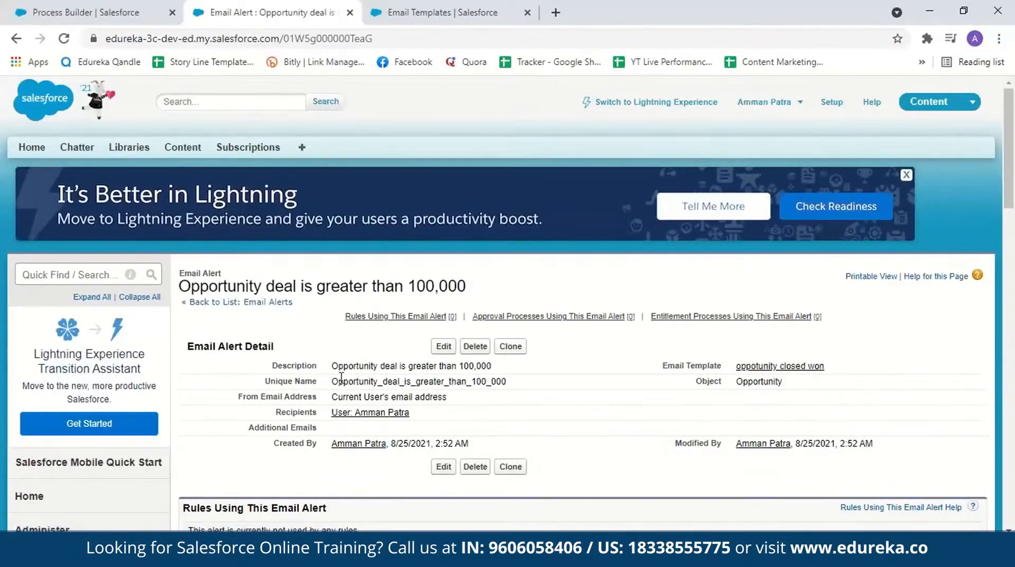
Step: Return to the ProcessDemo process, assign the Opportunity_deal_is_greater_than_100_000 email alert to Action2 and save the action
{"action": "left_click", "coordinate": [63, 11]}
{"action": "left_click", "coordinate": [959, 113]}
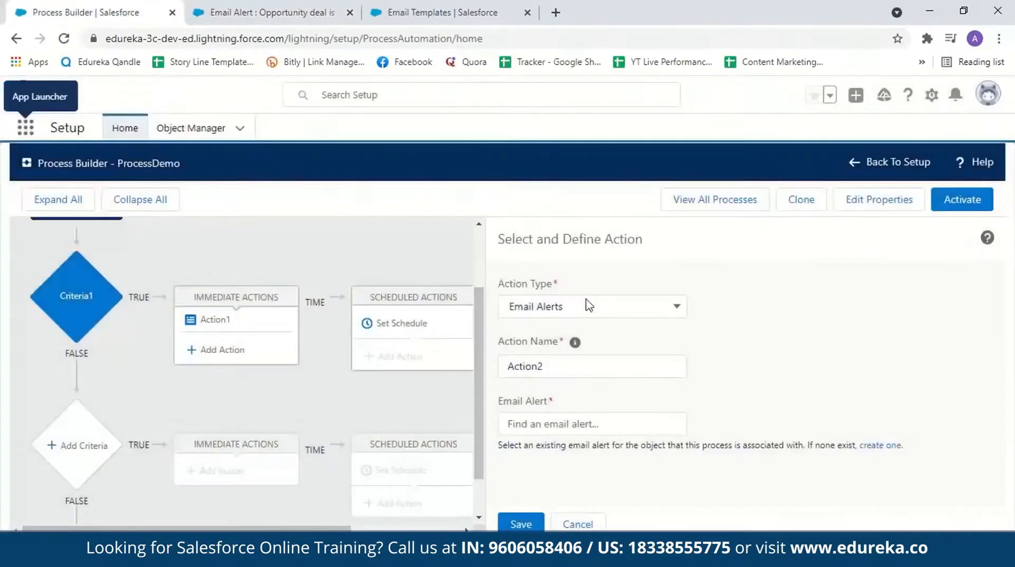
{"action": "left_click", "coordinate": [559, 426]}
{"action": "type", "text": "o"}
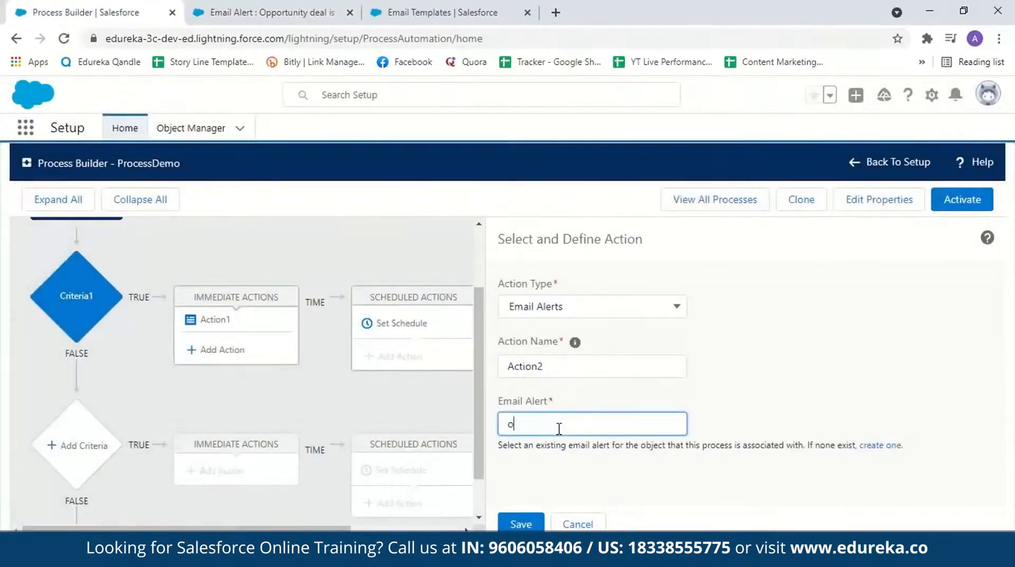
{"action": "left_click", "coordinate": [535, 481]}
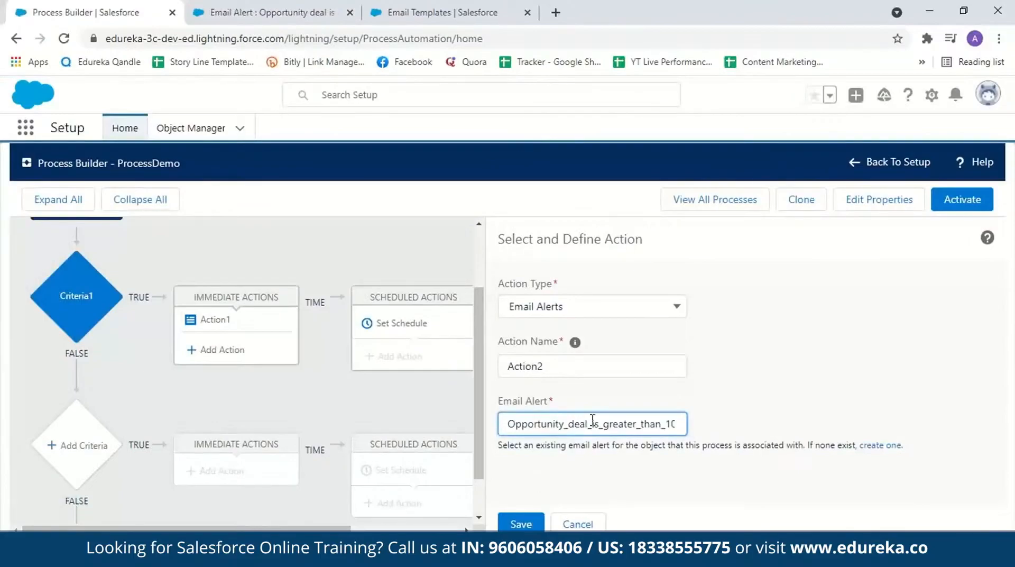
{"action": "left_click", "coordinate": [522, 525]}
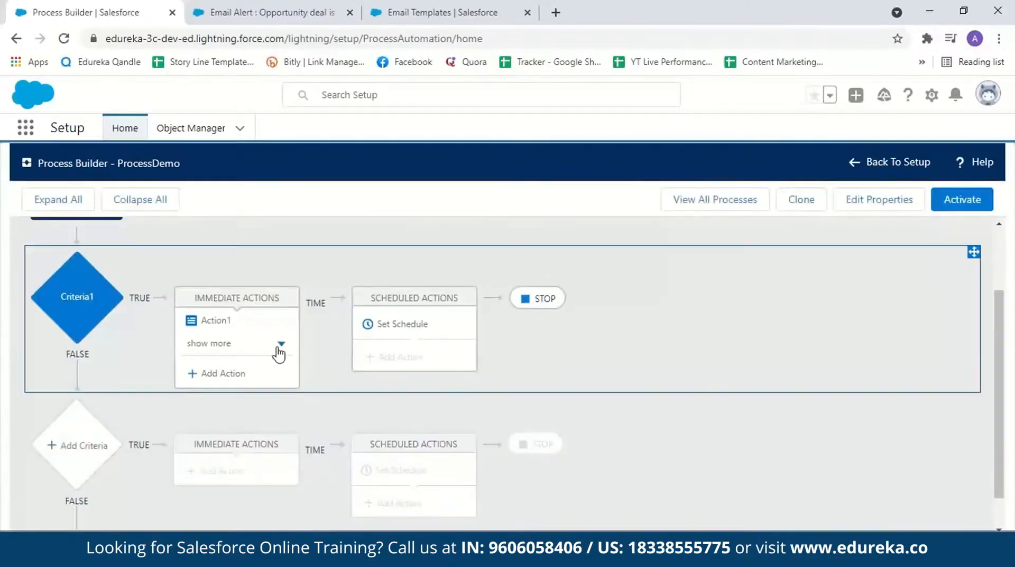
Step: Add another immediate action under Criteria1 of type Post to Chatter and name it Action3
{"action": "left_click", "coordinate": [278, 344]}
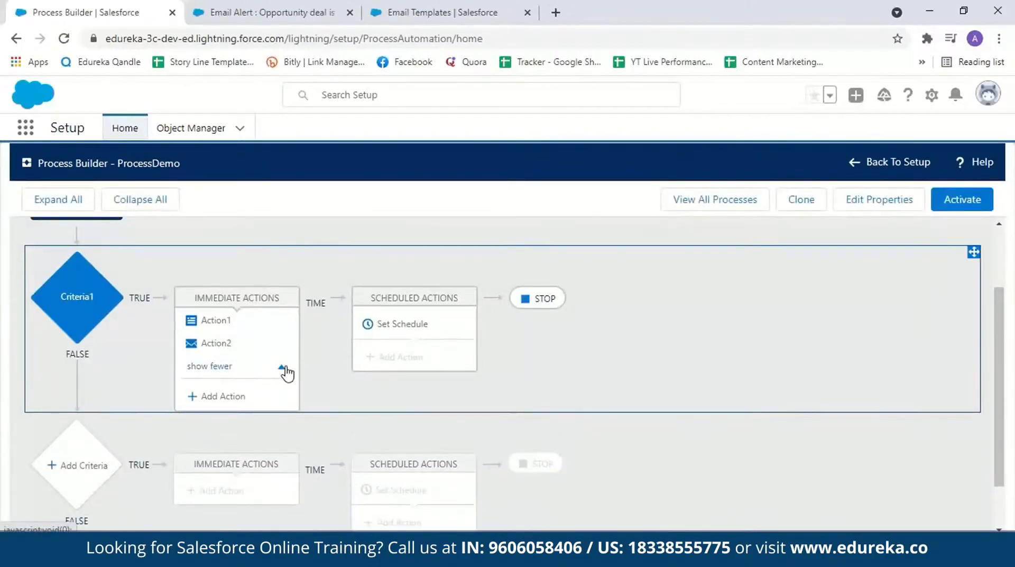
{"action": "left_click", "coordinate": [216, 395]}
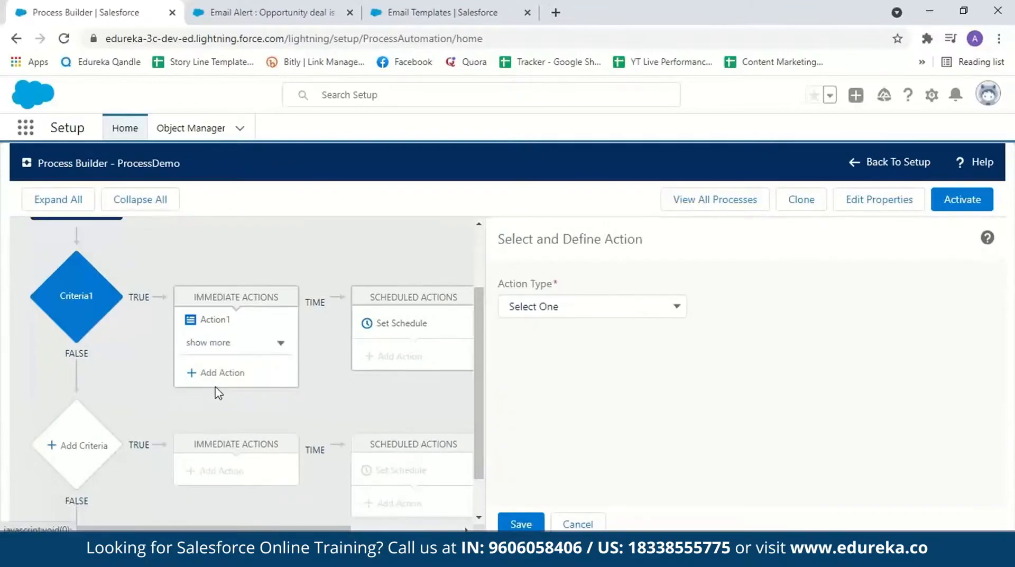
{"action": "left_click", "coordinate": [675, 311]}
{"action": "left_click", "coordinate": [576, 402]}
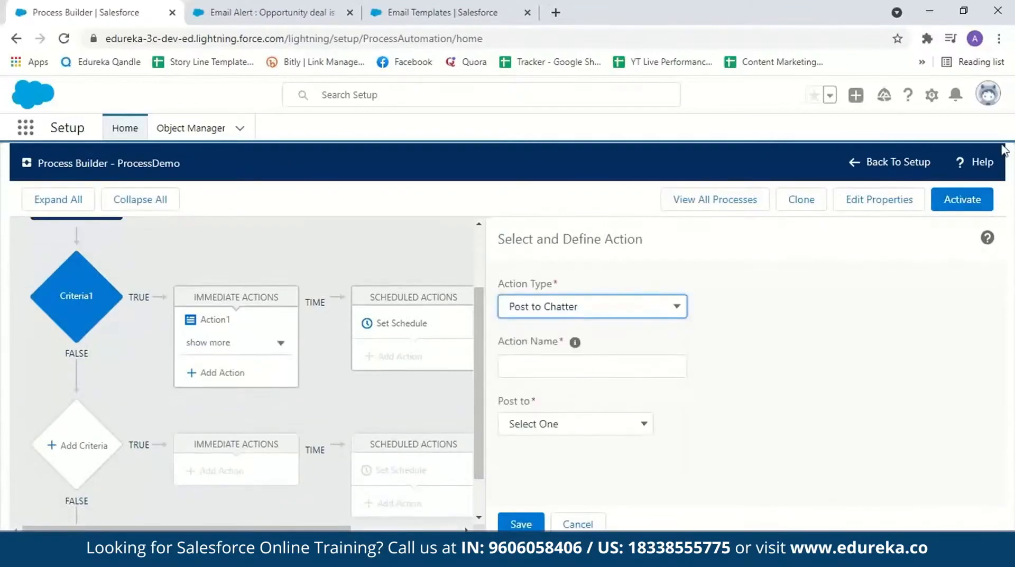
{"action": "left_click", "coordinate": [568, 363]}
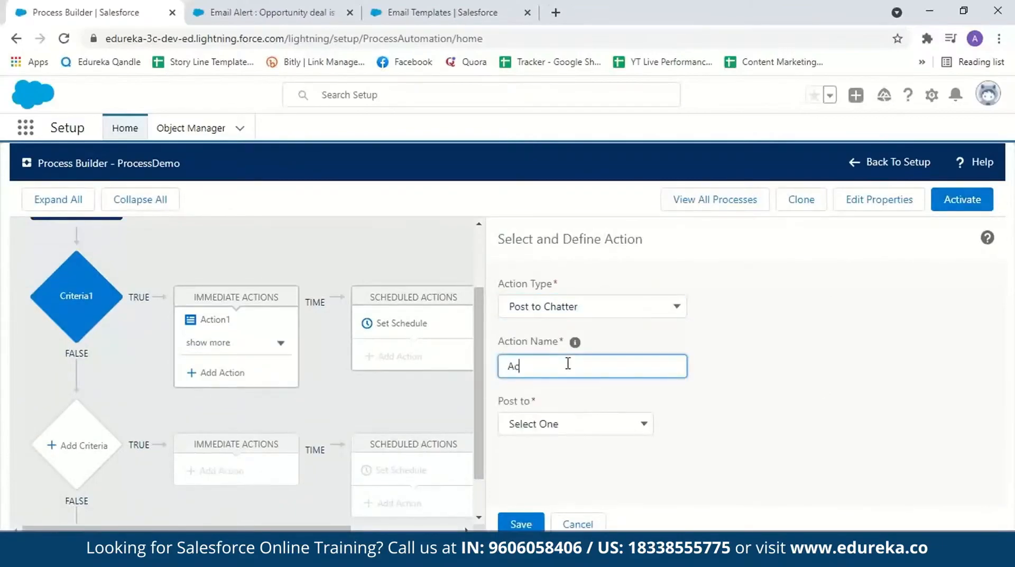
{"action": "type", "text": "Action3"}
Step: Direct Action3's Chatter post to a User, using the user search to pick the recipient by name
{"action": "left_click", "coordinate": [644, 424]}
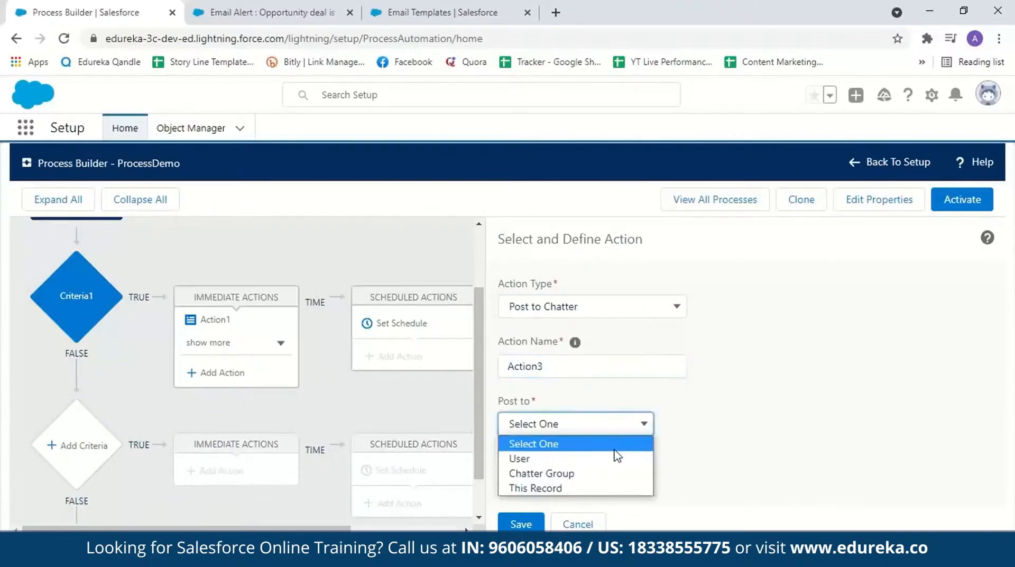
{"action": "left_click", "coordinate": [618, 460]}
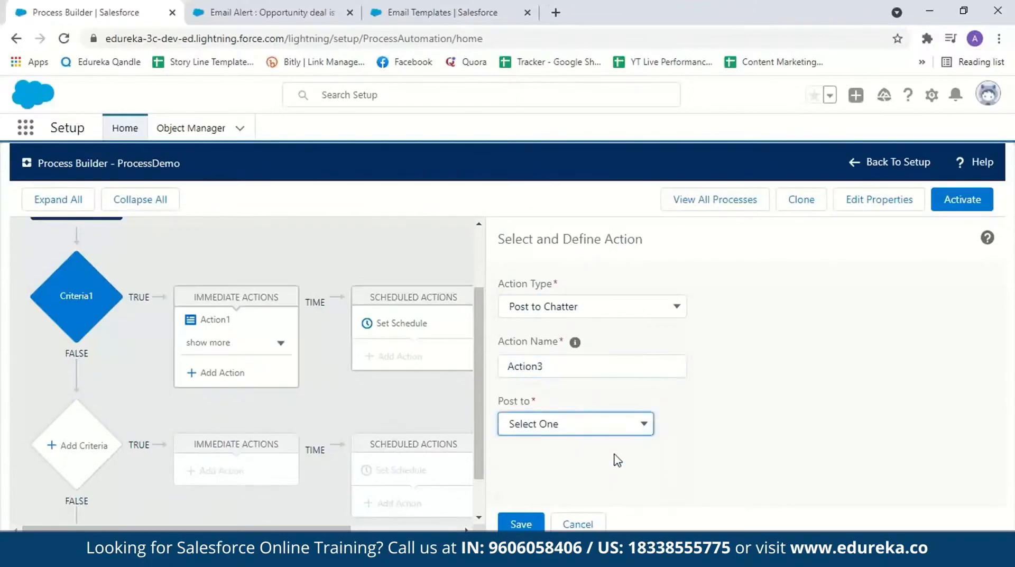
{"action": "scroll", "coordinate": [757, 400], "scroll_direction": "down", "scroll_amount": 2}
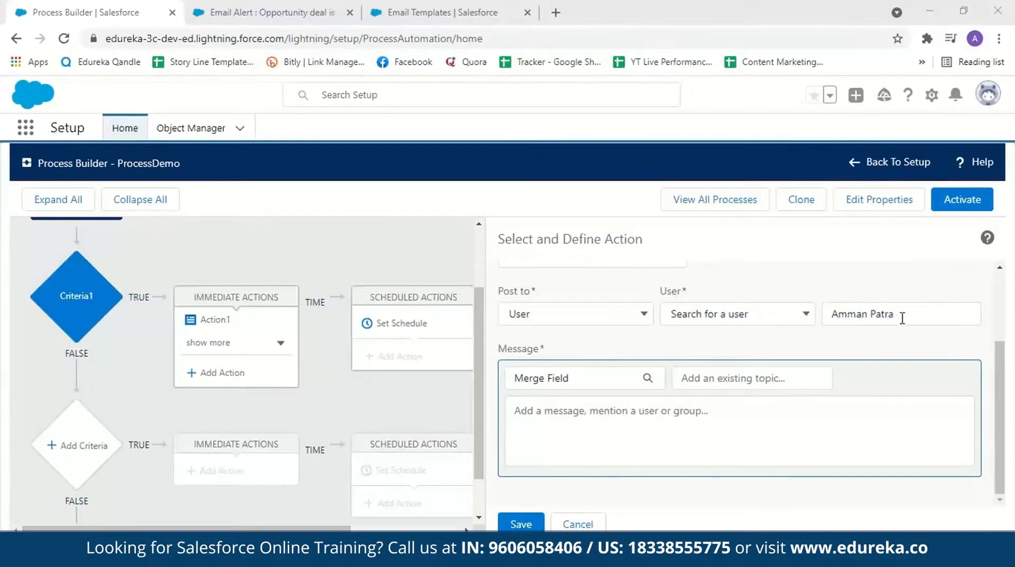
Step: Write "good job!" as the Chatter message without any merge field and save Action3
{"action": "left_click", "coordinate": [613, 419]}
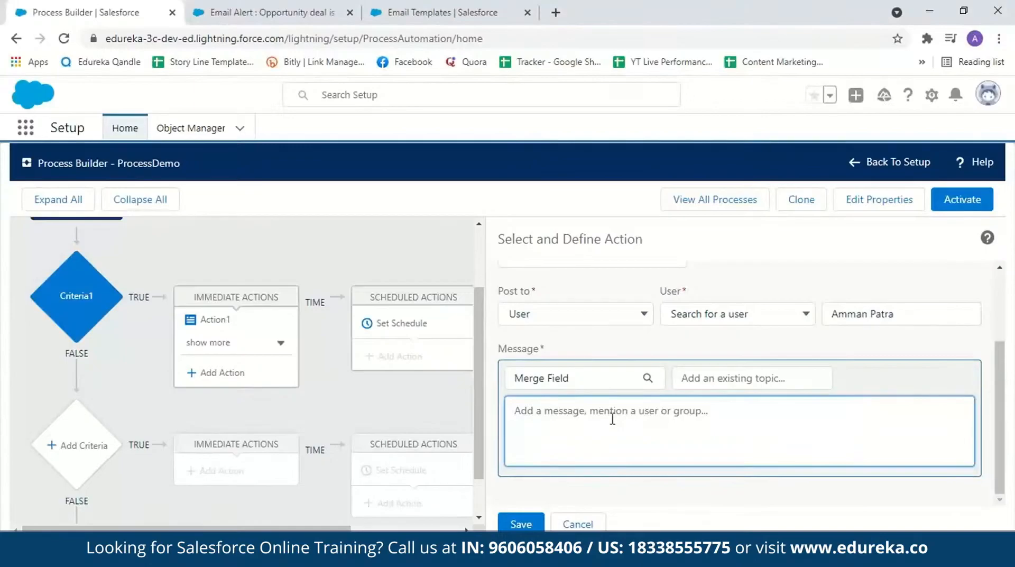
{"action": "type", "text": "good job!"}
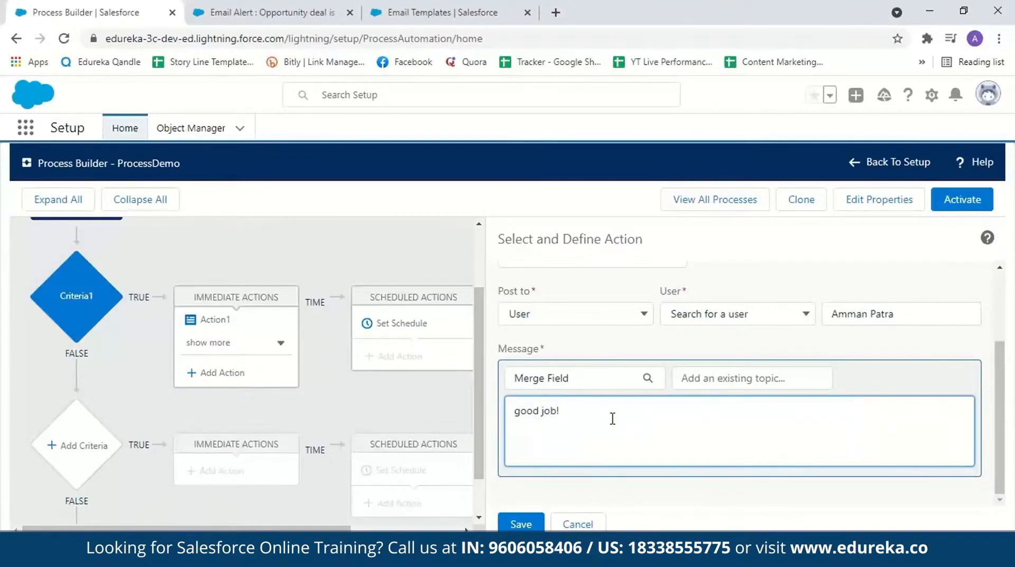
{"action": "left_click", "coordinate": [512, 378]}
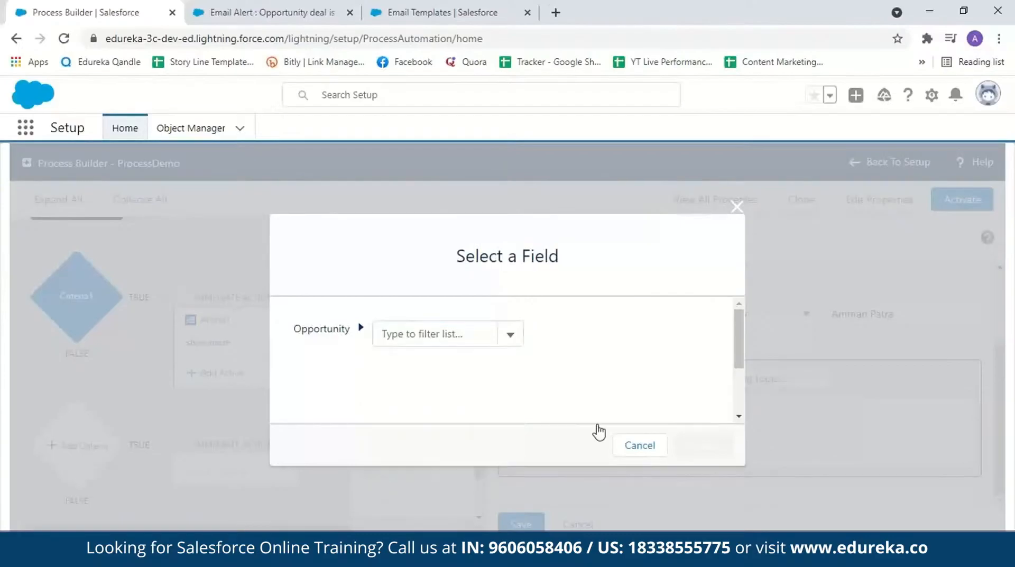
{"action": "left_click", "coordinate": [640, 445]}
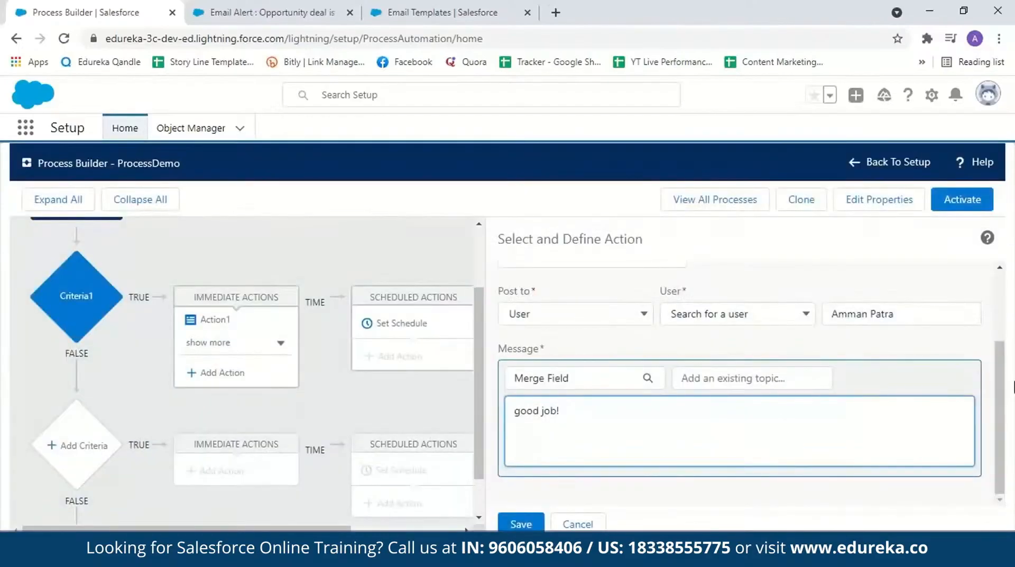
{"action": "left_click", "coordinate": [522, 524]}
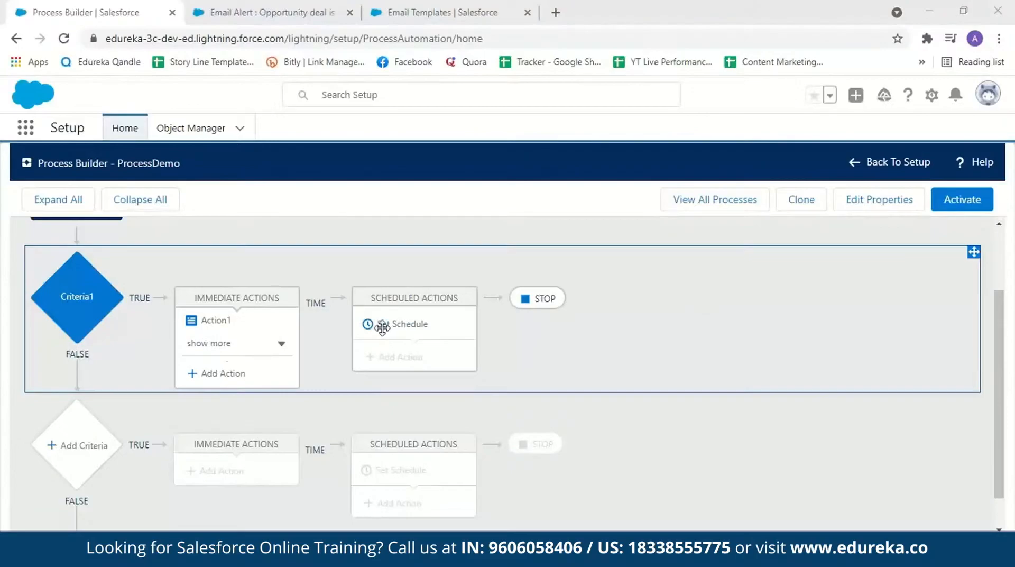
Step: Start a second criteria node below Criteria1 and name it Criteria2
{"action": "left_click", "coordinate": [204, 347]}
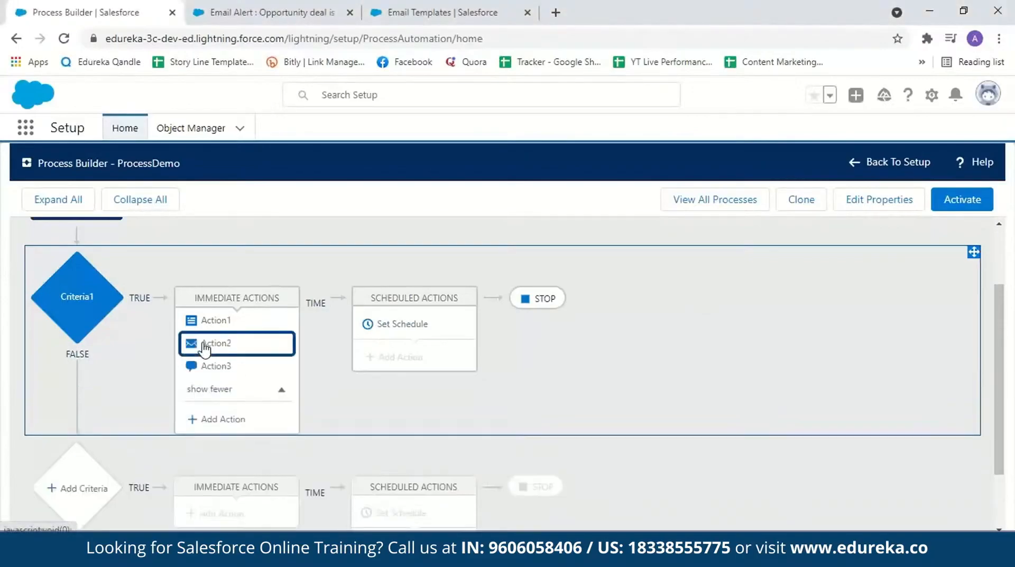
{"action": "left_click", "coordinate": [84, 487]}
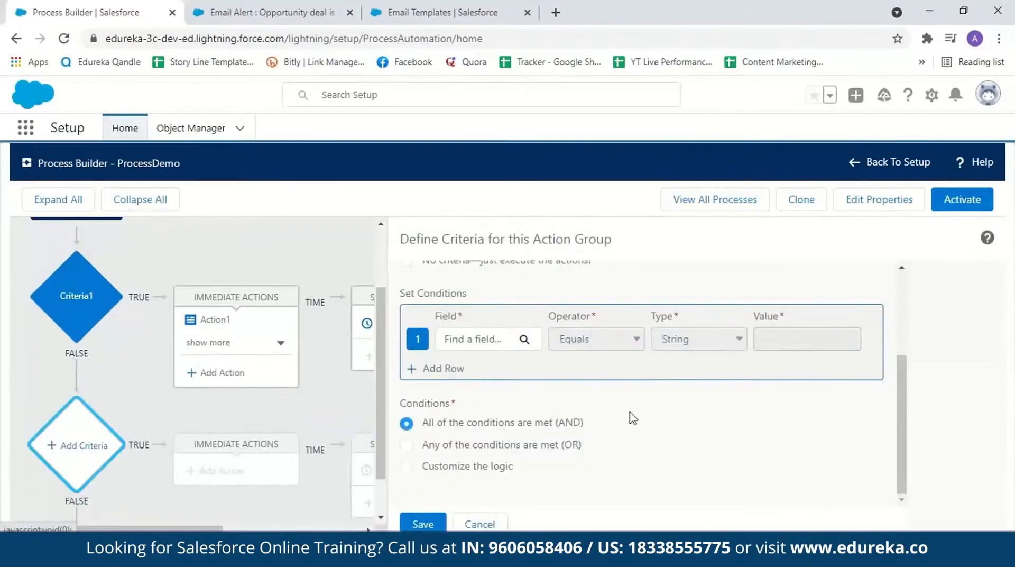
{"action": "left_click", "coordinate": [486, 311]}
{"action": "type", "text": "C"}
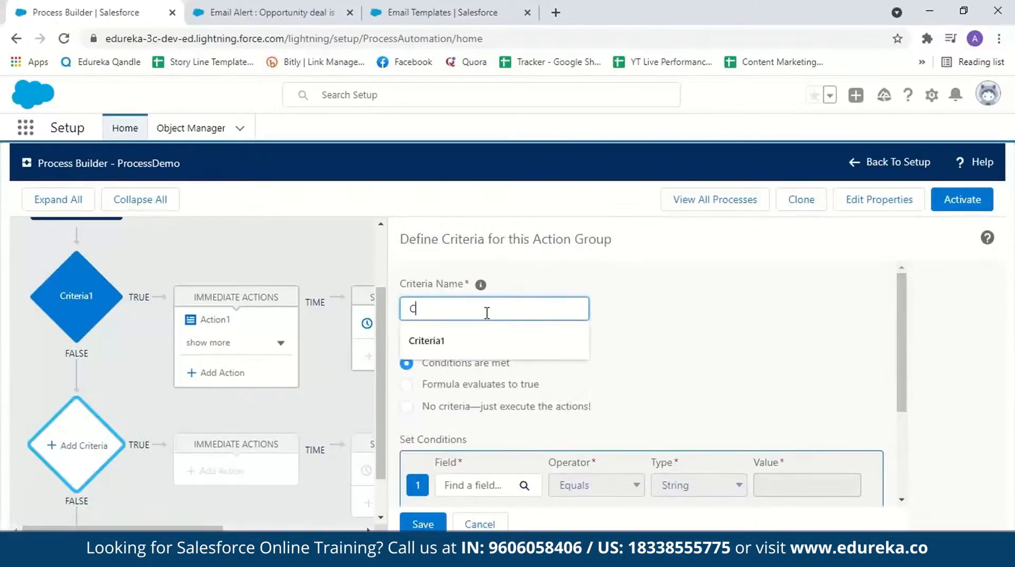
{"action": "type", "text": "riteria2"}
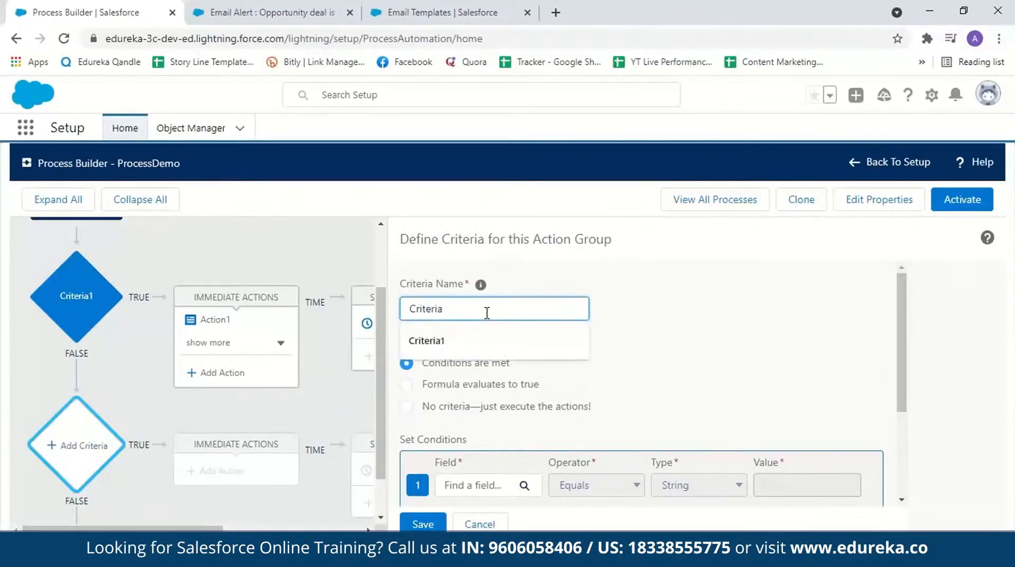
Step: Set Criteria2's first condition so the opportunity's stage equals Closed Lost
{"action": "left_click", "coordinate": [600, 374]}
{"action": "scroll", "coordinate": [907, 339], "scroll_direction": "down", "scroll_amount": 1}
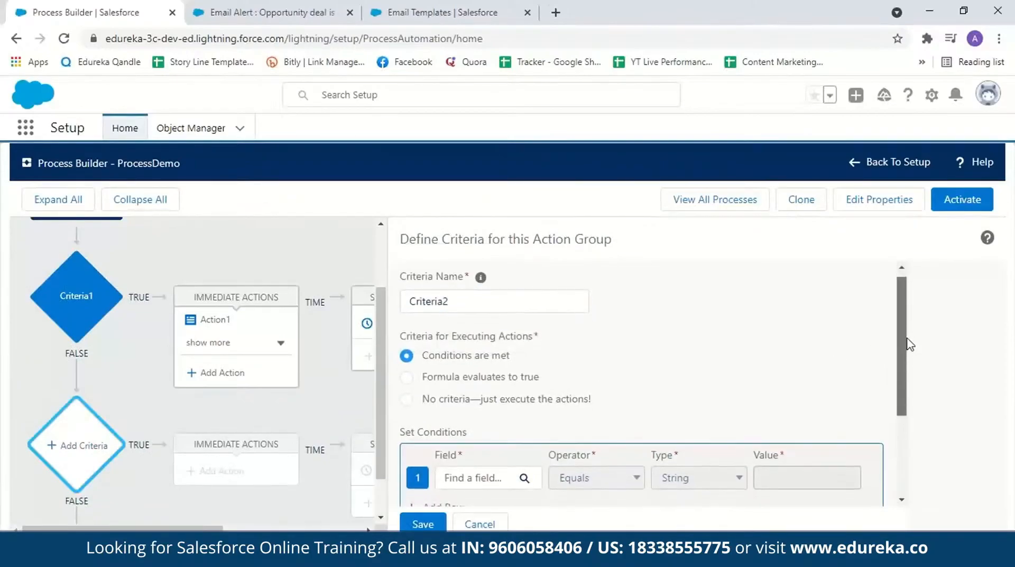
{"action": "scroll", "coordinate": [906, 347], "scroll_direction": "down", "scroll_amount": 2}
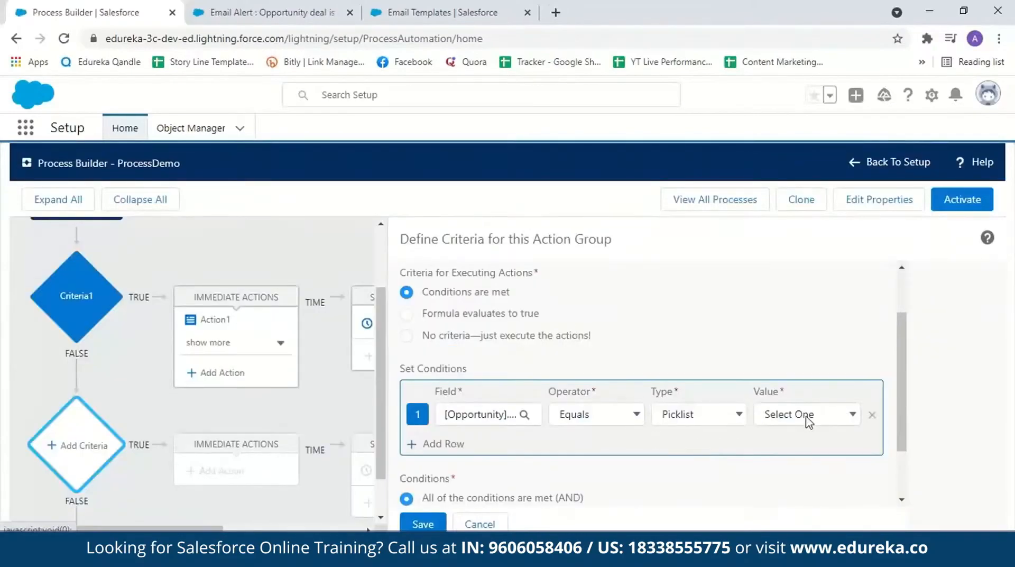
{"action": "left_click", "coordinate": [853, 415]}
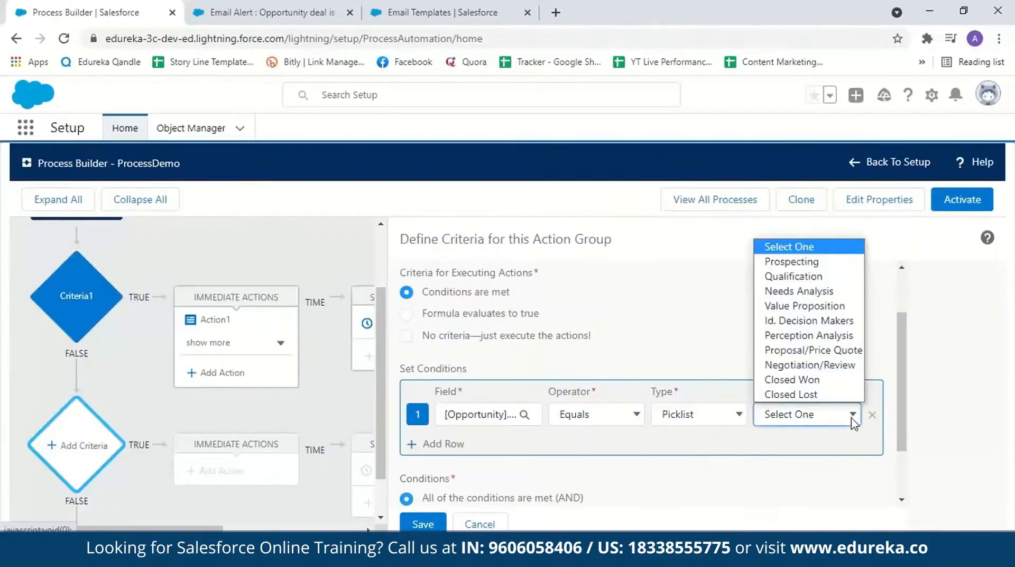
{"action": "left_click", "coordinate": [817, 395]}
{"action": "scroll", "coordinate": [899, 407], "scroll_direction": "down", "scroll_amount": 1}
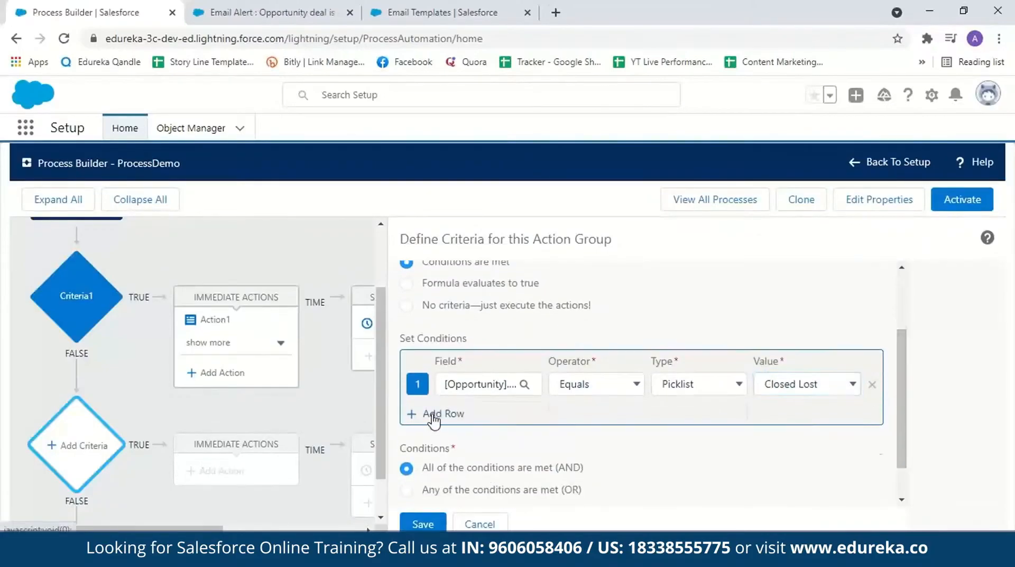
Step: Add a second Criteria2 condition requiring the opportunity Amount to be greater than or equal to 100000, and save the criteria
{"action": "left_click", "coordinate": [431, 415]}
{"action": "left_click", "coordinate": [466, 418]}
{"action": "type", "text": "amoun"}
{"action": "left_click", "coordinate": [410, 469]}
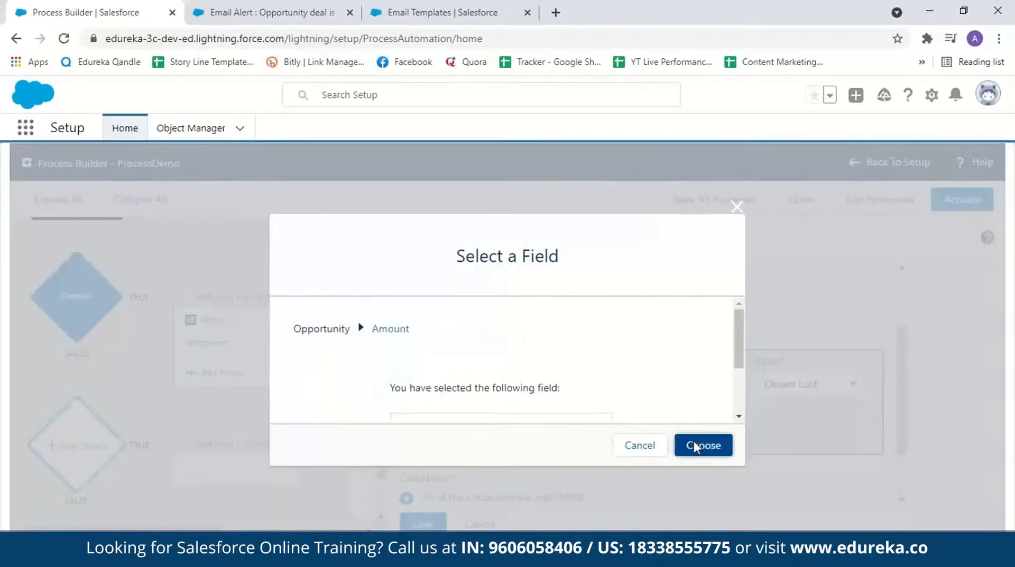
{"action": "left_click", "coordinate": [704, 445]}
{"action": "left_click", "coordinate": [772, 415]}
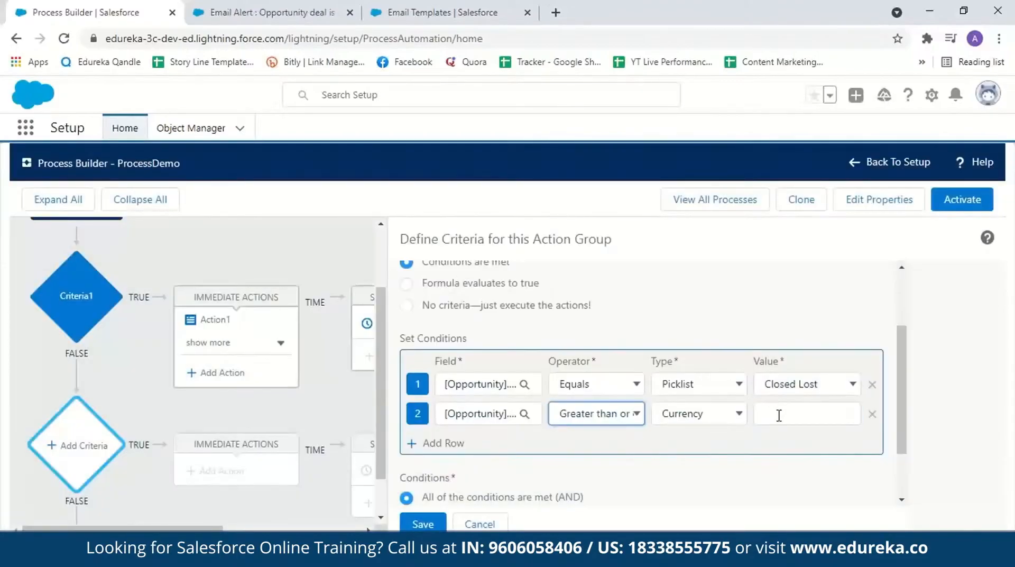
{"action": "left_click", "coordinate": [779, 415]}
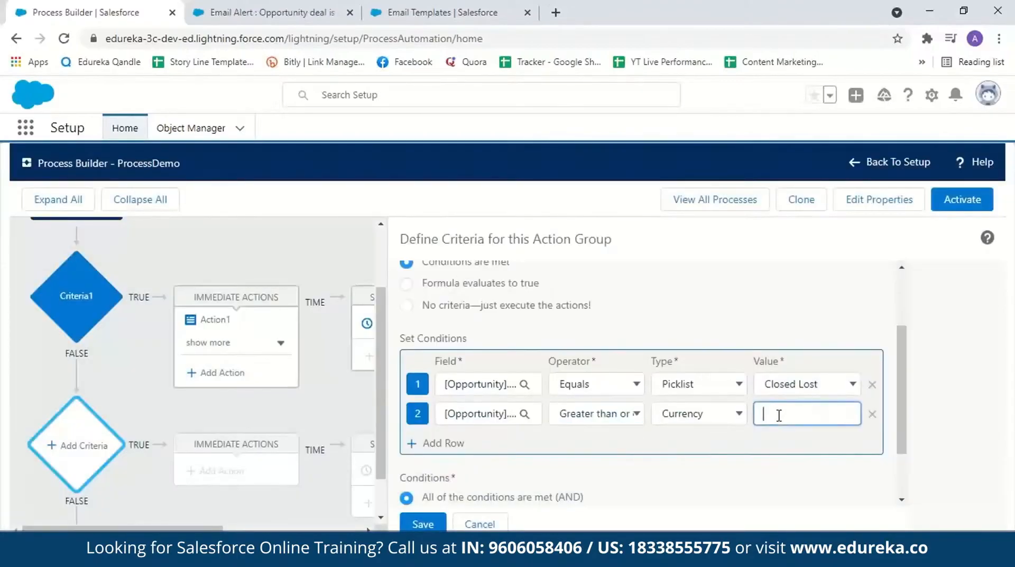
{"action": "type", "text": "100000"}
{"action": "scroll", "coordinate": [592, 500], "scroll_direction": "down", "scroll_amount": 1}
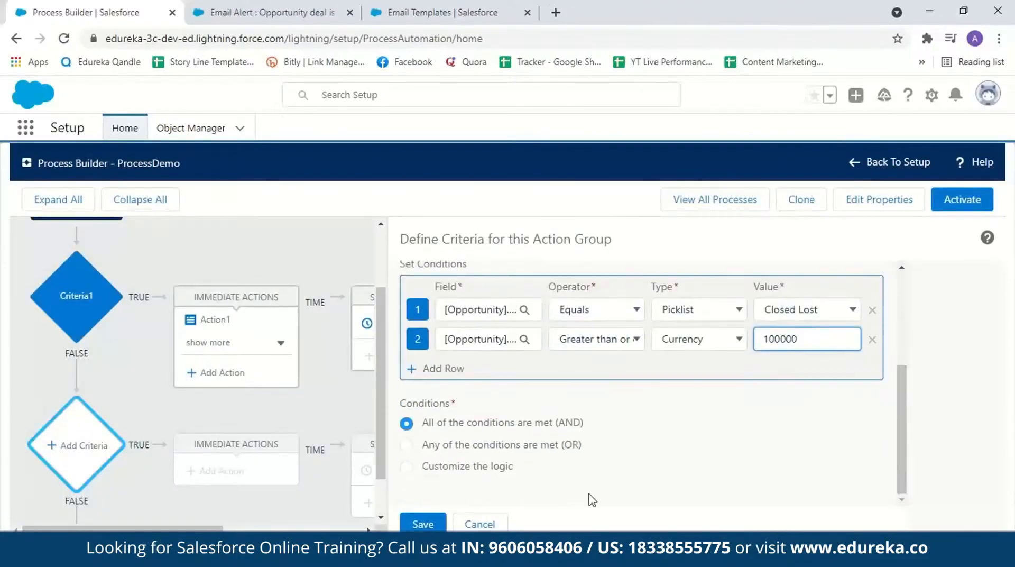
{"action": "left_click", "coordinate": [423, 524]}
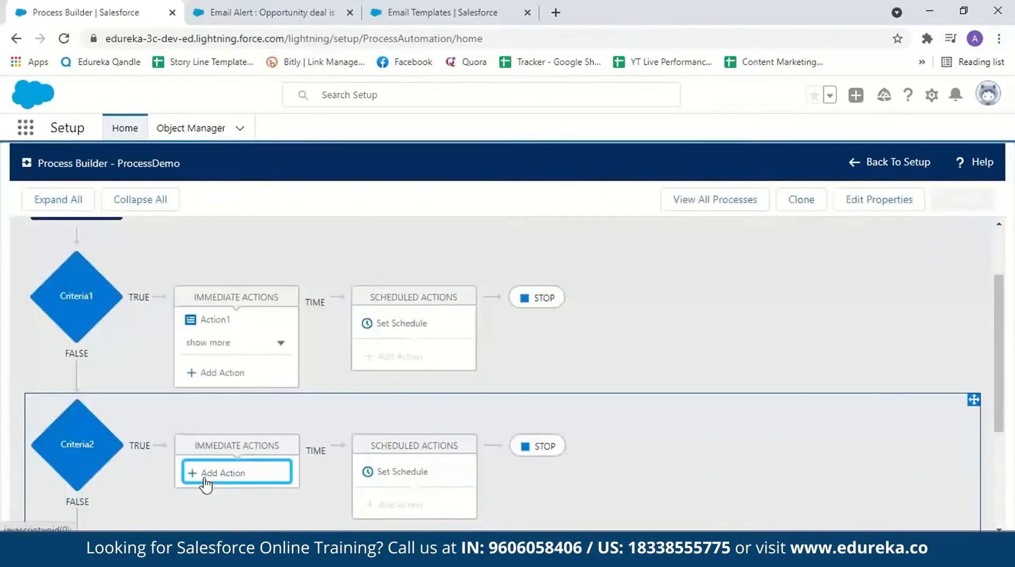
Step: Add an immediate action under Criteria2 of type Email Alerts and name it Action4
{"action": "left_click", "coordinate": [206, 476]}
{"action": "left_click", "coordinate": [667, 315]}
{"action": "left_click", "coordinate": [593, 369]}
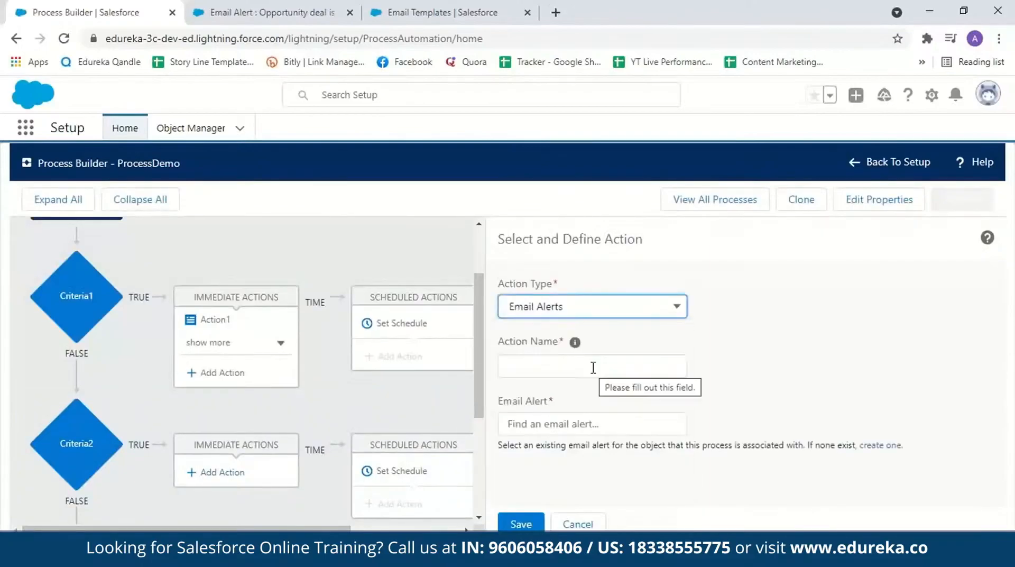
{"action": "left_click", "coordinate": [594, 368]}
{"action": "type", "text": "Action"}
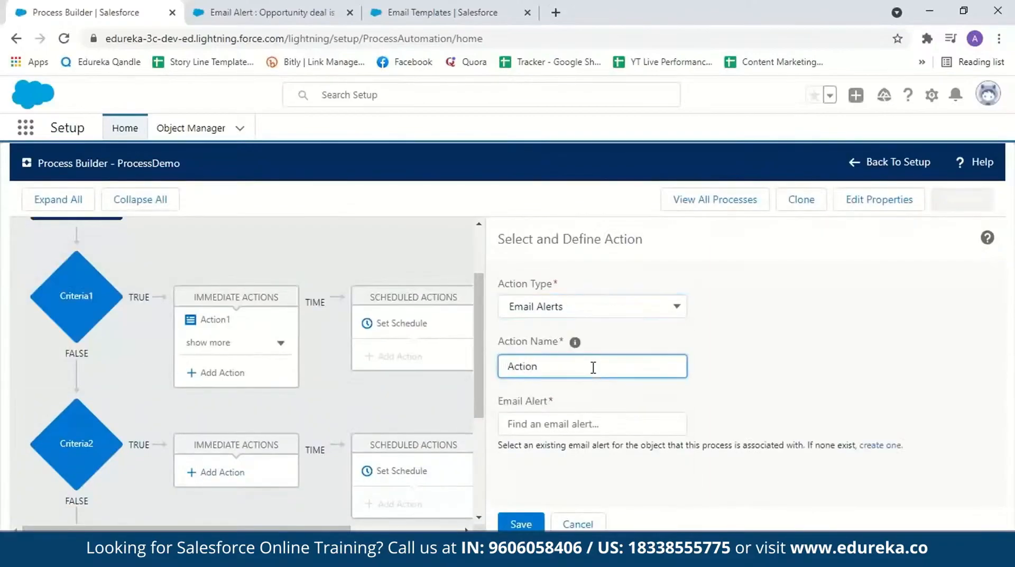
{"action": "type", "text": "4"}
Step: Start a new email alert for Action4 with the description "opportunity deal is lost" and the unique name opportunity_deal_is_lost
{"action": "left_click", "coordinate": [556, 422]}
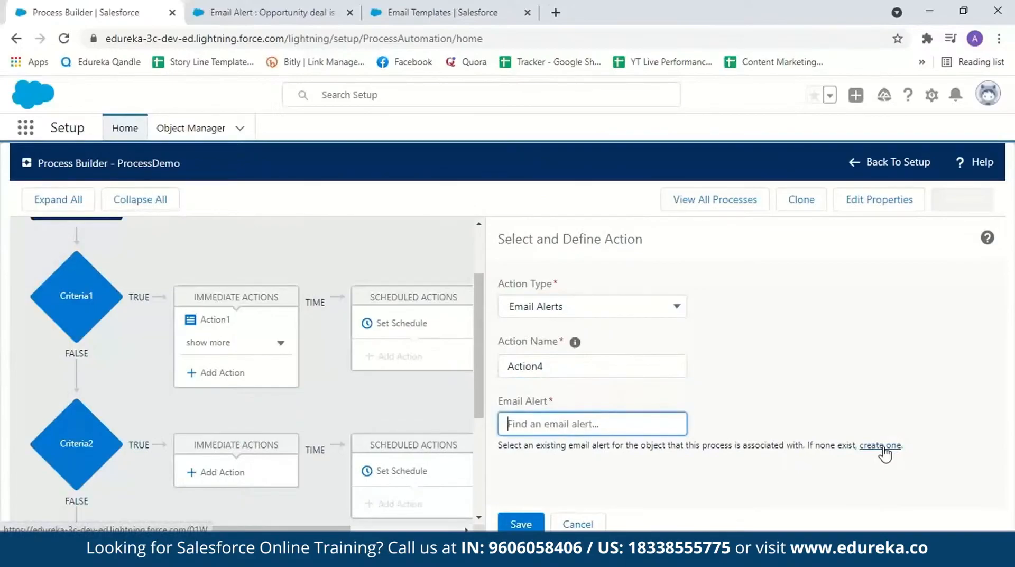
{"action": "left_click", "coordinate": [880, 445]}
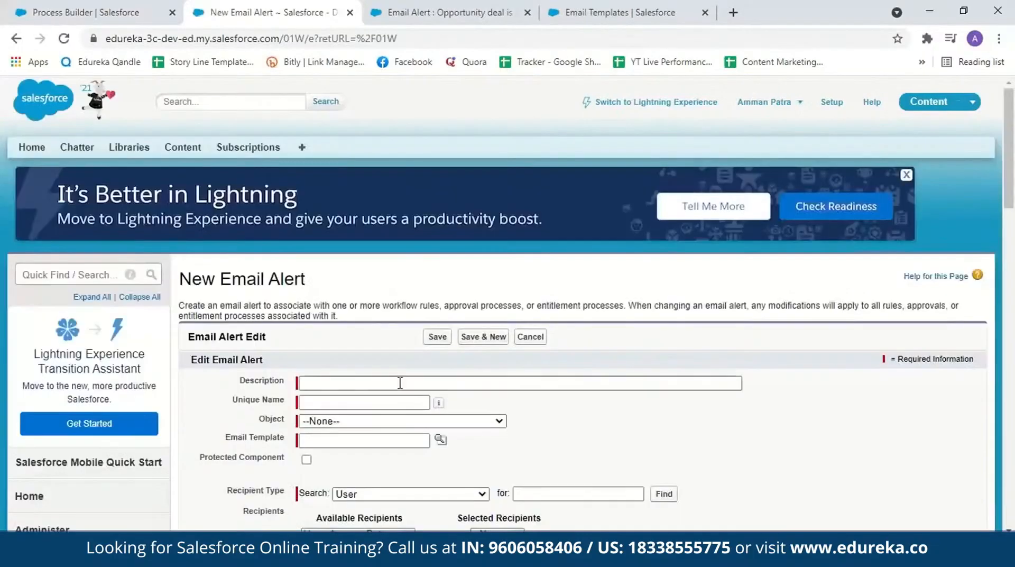
{"action": "left_click", "coordinate": [400, 383]}
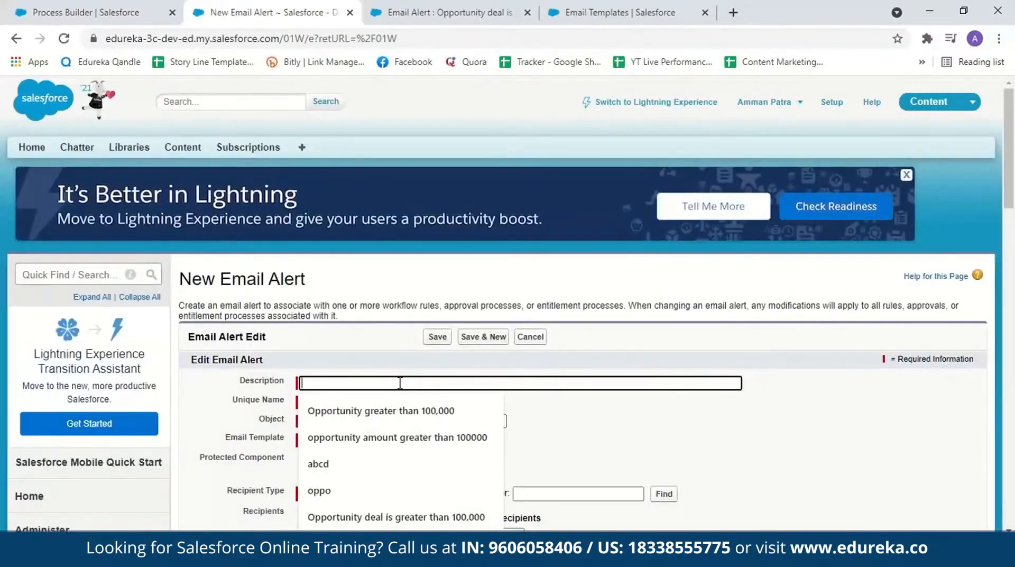
{"action": "type", "text": "opportunity"}
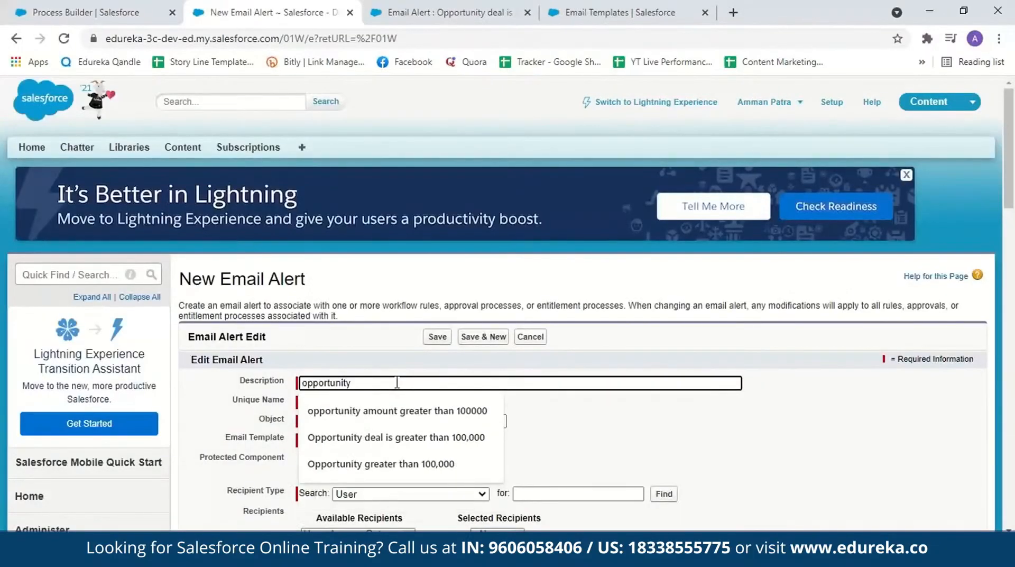
{"action": "type", "text": "deal is lost"}
{"action": "key", "text": "Tab"}
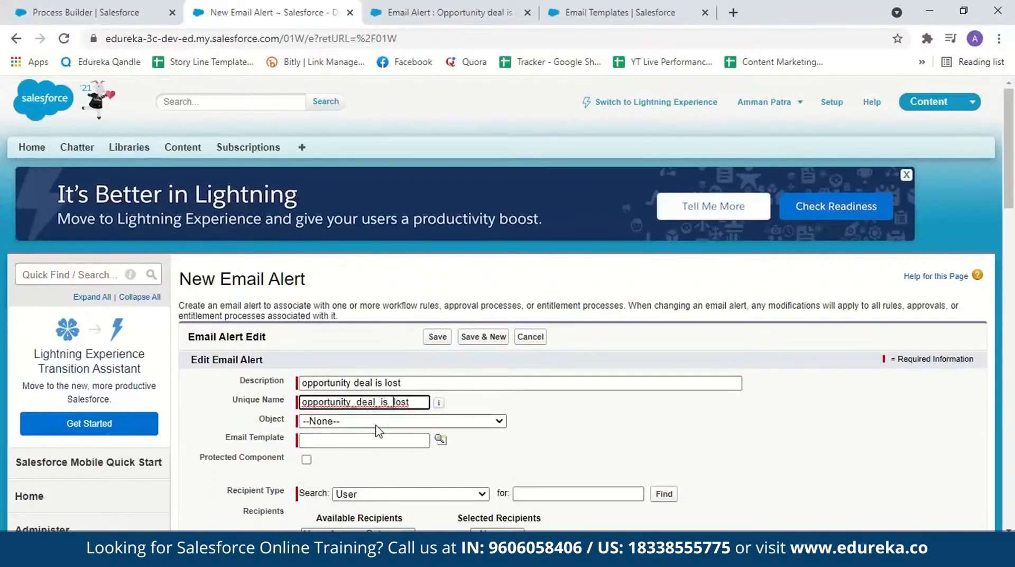
Step: Assign the Lightning email template "opportunity closed lost" to the email alert
{"action": "left_click", "coordinate": [365, 440]}
{"action": "left_click", "coordinate": [440, 439]}
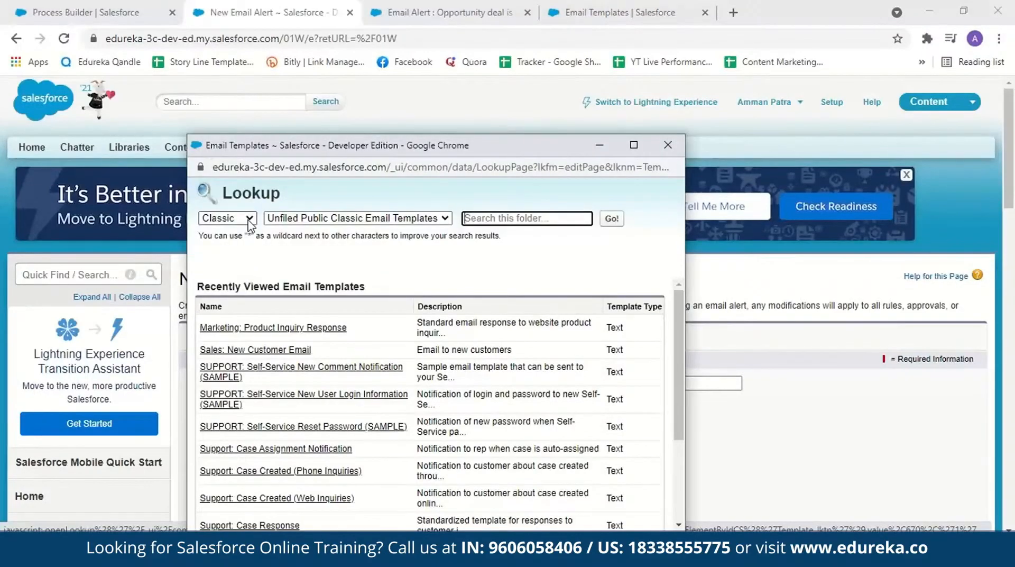
{"action": "left_click", "coordinate": [248, 222]}
{"action": "left_click", "coordinate": [245, 248]}
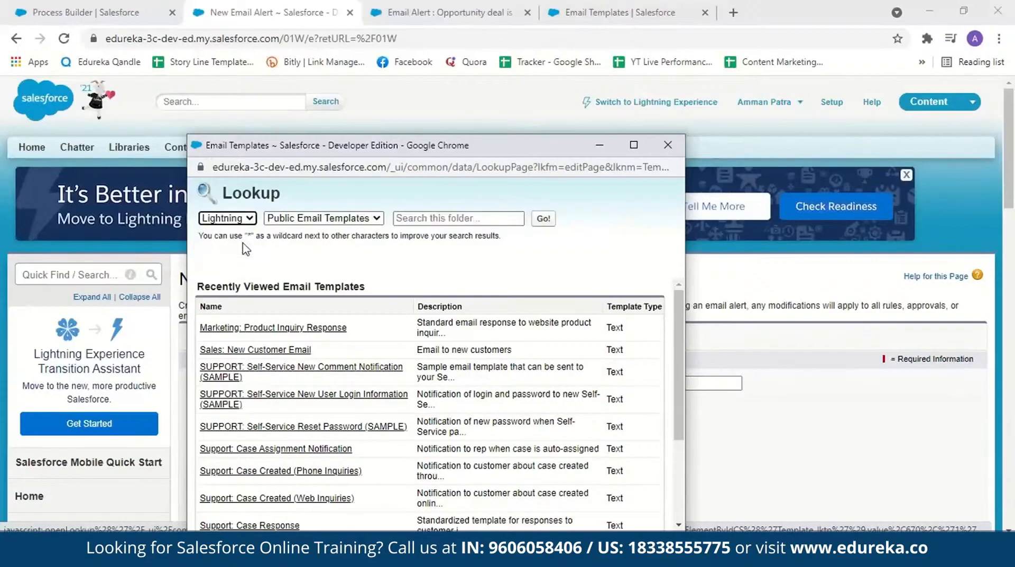
{"action": "left_click", "coordinate": [238, 338]}
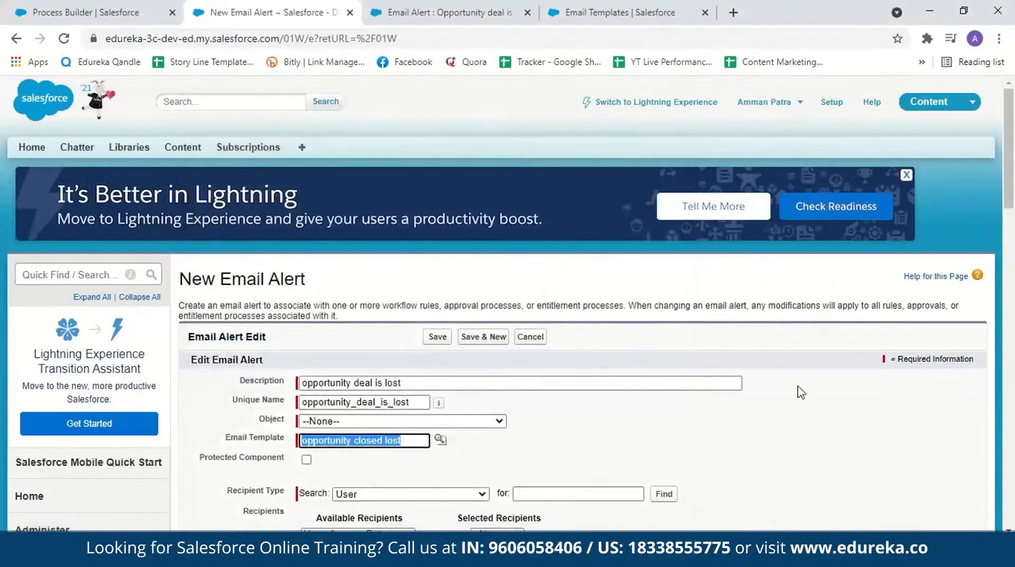
Step: Add the signed-in user as the email alert's recipient and try to save the alert
{"action": "scroll", "coordinate": [340, 331], "scroll_direction": "down", "scroll_amount": 4}
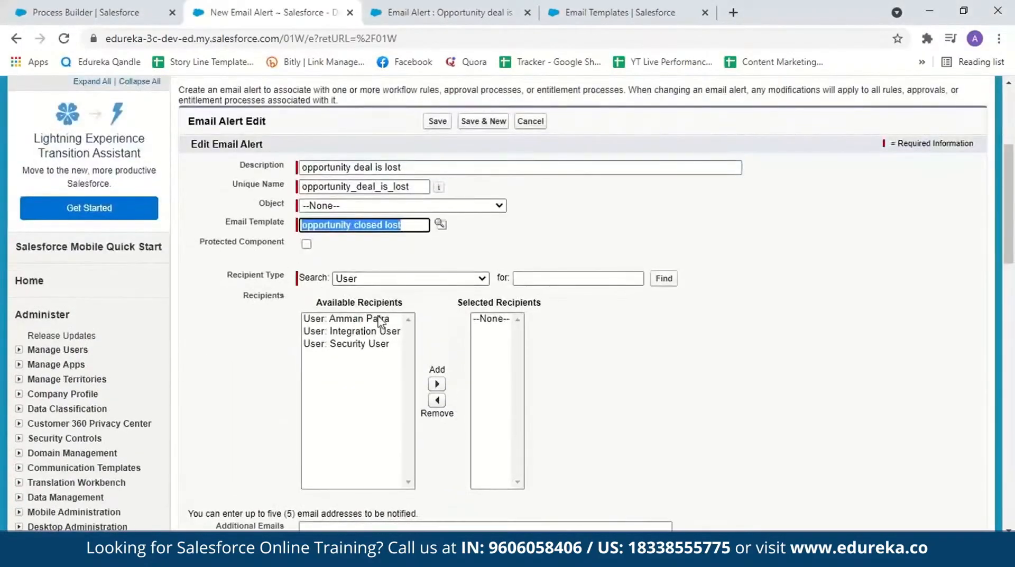
{"action": "left_click", "coordinate": [381, 320]}
{"action": "left_click", "coordinate": [437, 384]}
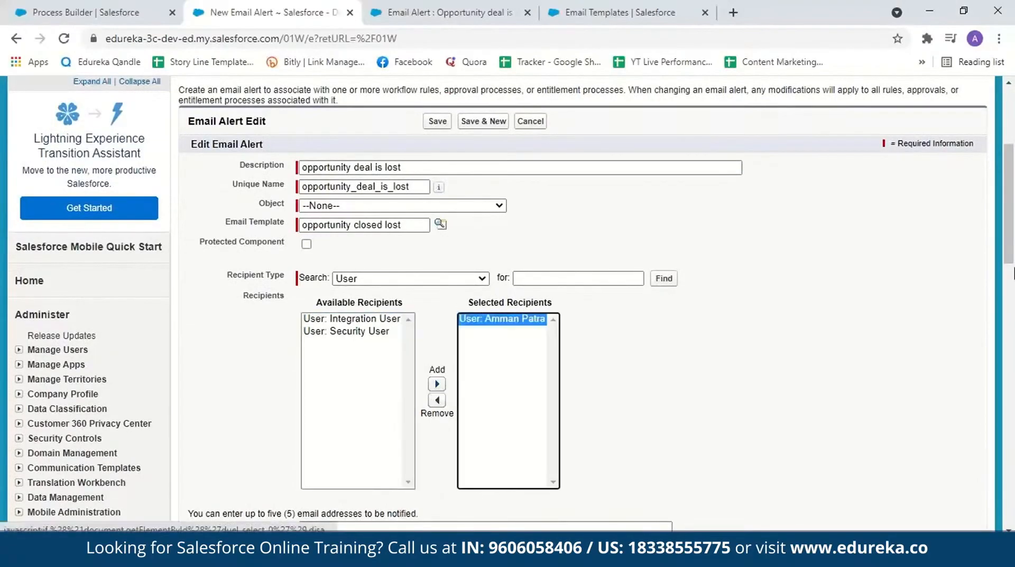
{"action": "left_click_drag", "start_coordinate": [1010, 262], "coordinate": [1013, 362]}
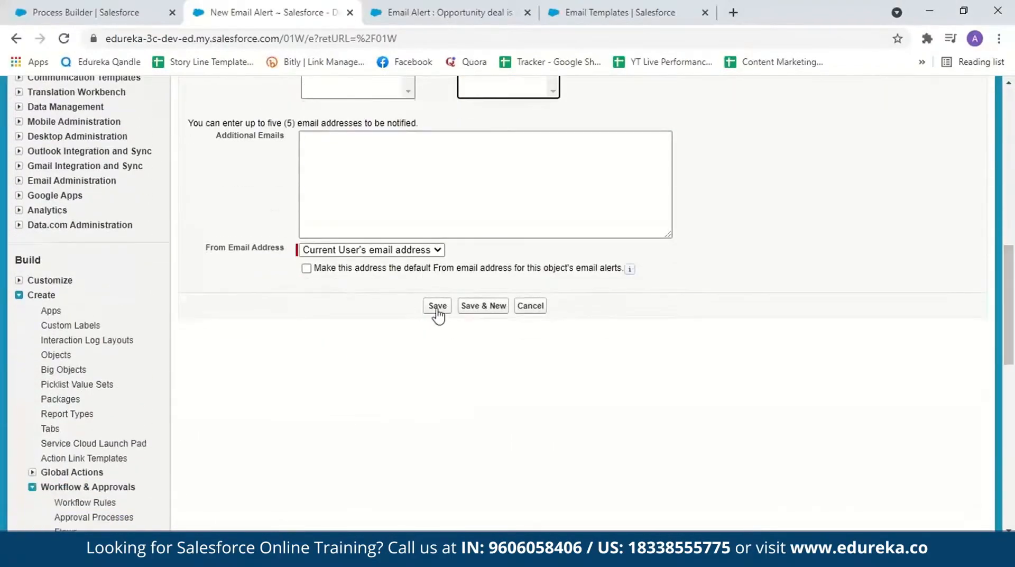
{"action": "left_click", "coordinate": [437, 414]}
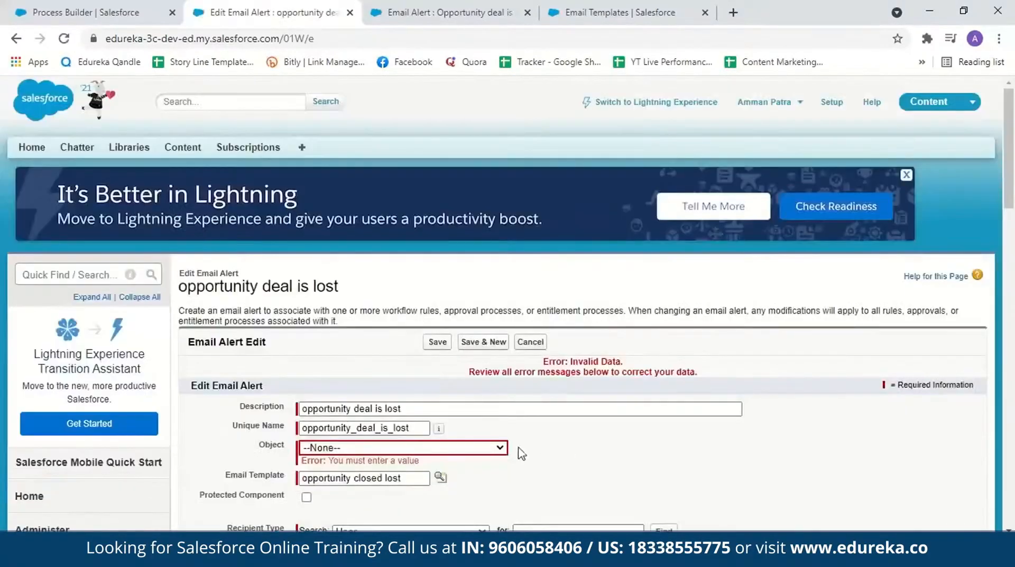
Step: Set the email alert's object to Opportunity and save the alert
{"action": "left_click", "coordinate": [497, 448]}
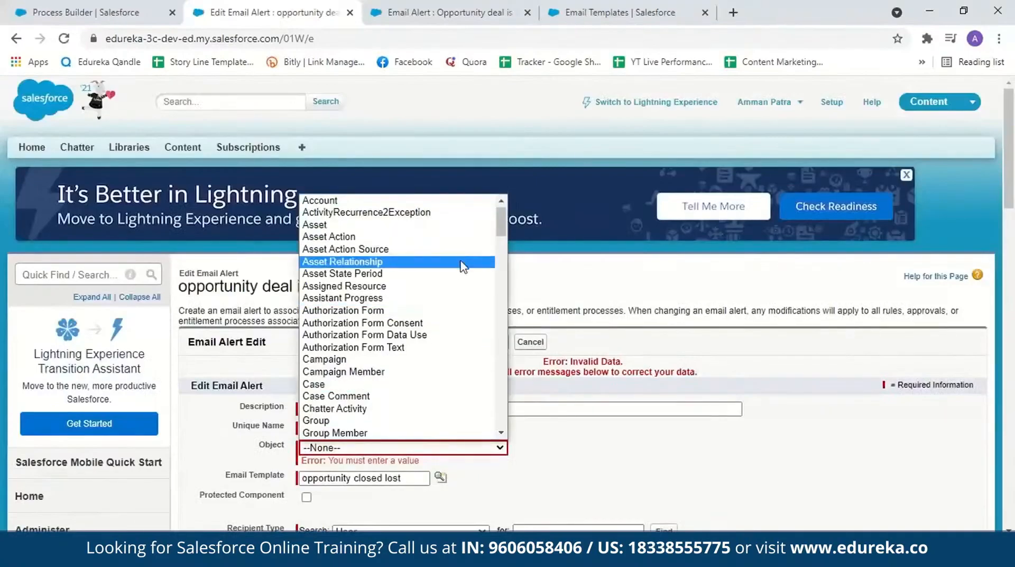
{"action": "type", "text": "opp"}
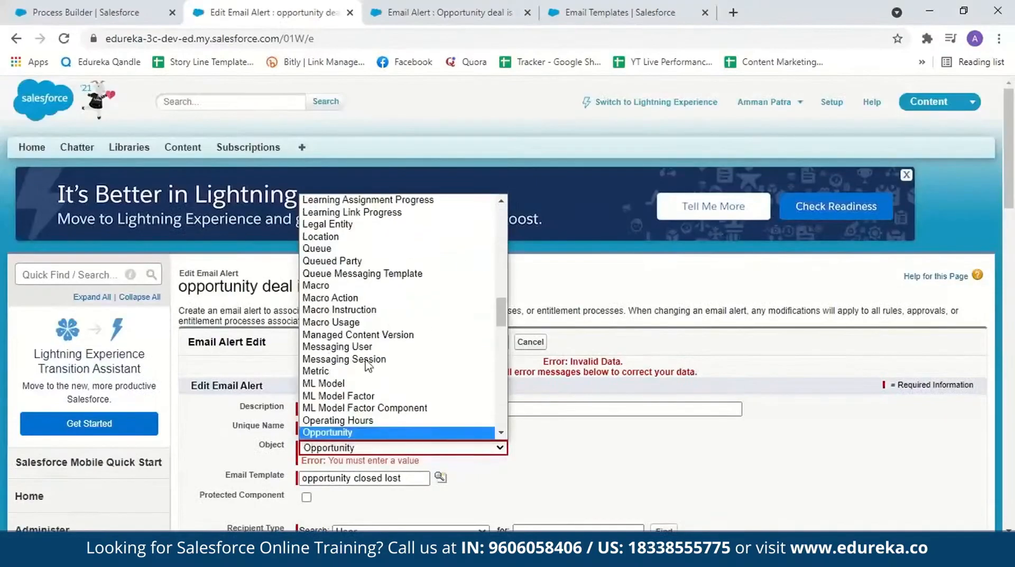
{"action": "left_click", "coordinate": [324, 420]}
{"action": "scroll", "coordinate": [324, 418], "scroll_direction": "down", "scroll_amount": 12}
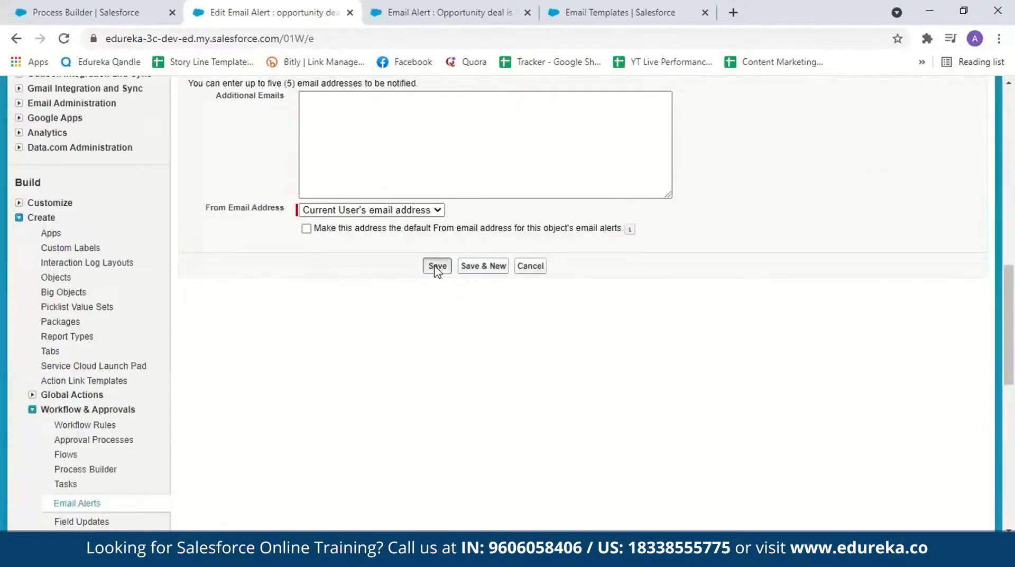
{"action": "left_click", "coordinate": [436, 268]}
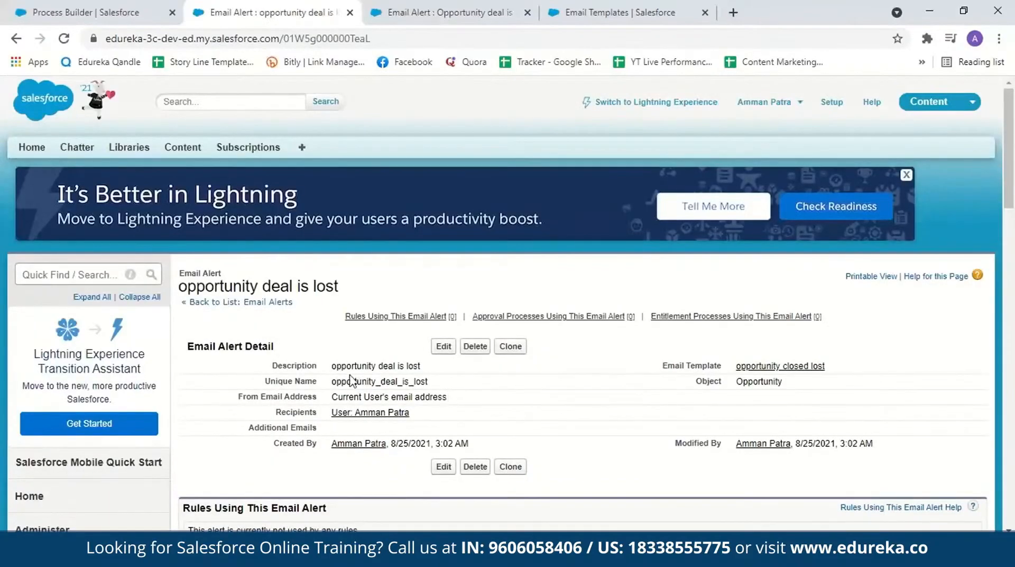
Step: Return to the ProcessDemo process, assign the opportunity_deal_is_lost email alert to Action4 and save the action
{"action": "left_click", "coordinate": [1, 2]}
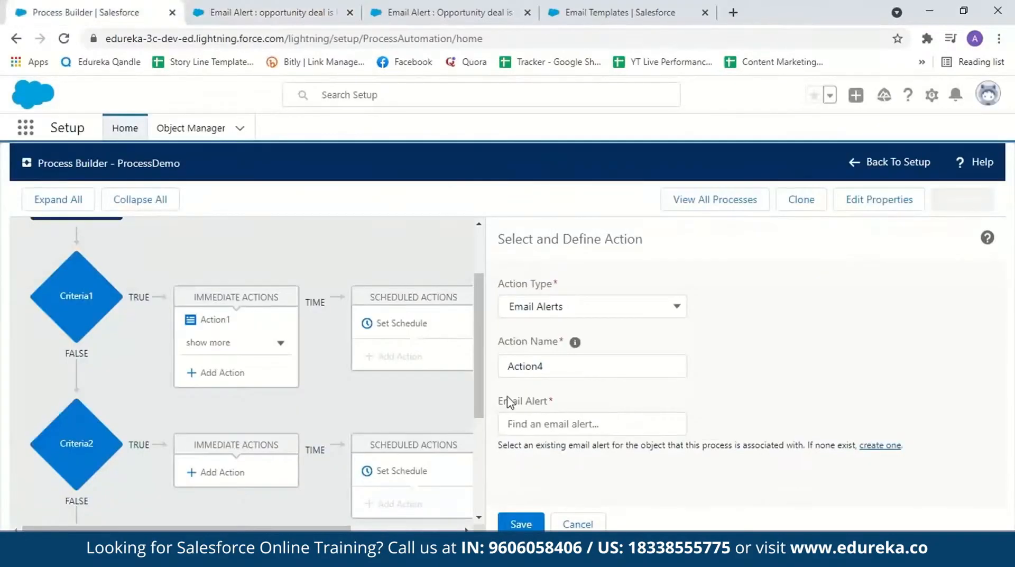
{"action": "left_click", "coordinate": [540, 420]}
{"action": "type", "text": "oppo"}
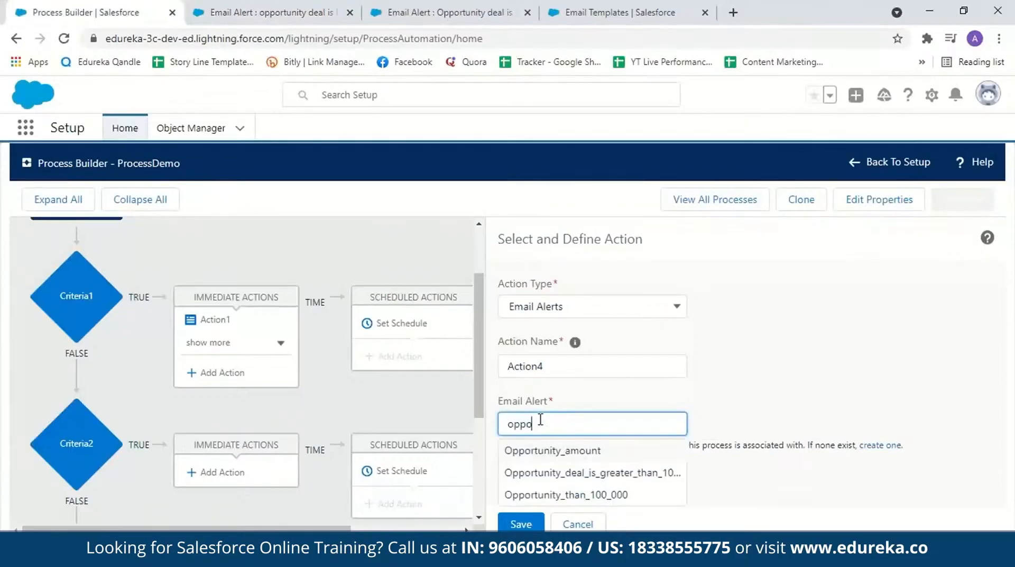
{"action": "type", "text": "rtunity"}
{"action": "left_click", "coordinate": [572, 497]}
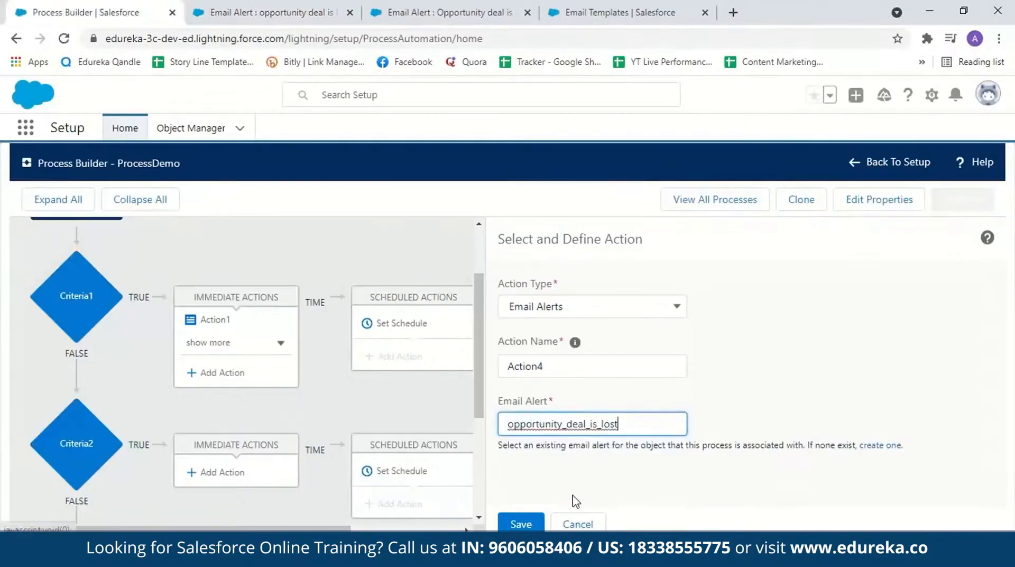
{"action": "left_click", "coordinate": [518, 524]}
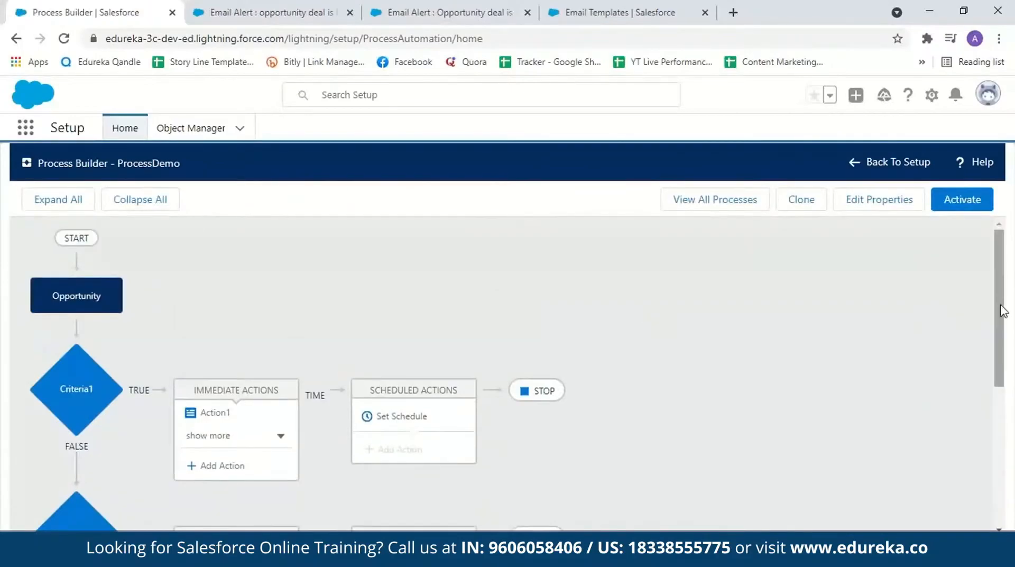
Step: Activate the ProcessDemo process and confirm the activation
{"action": "scroll", "coordinate": [1003, 311], "scroll_direction": "down", "scroll_amount": 1}
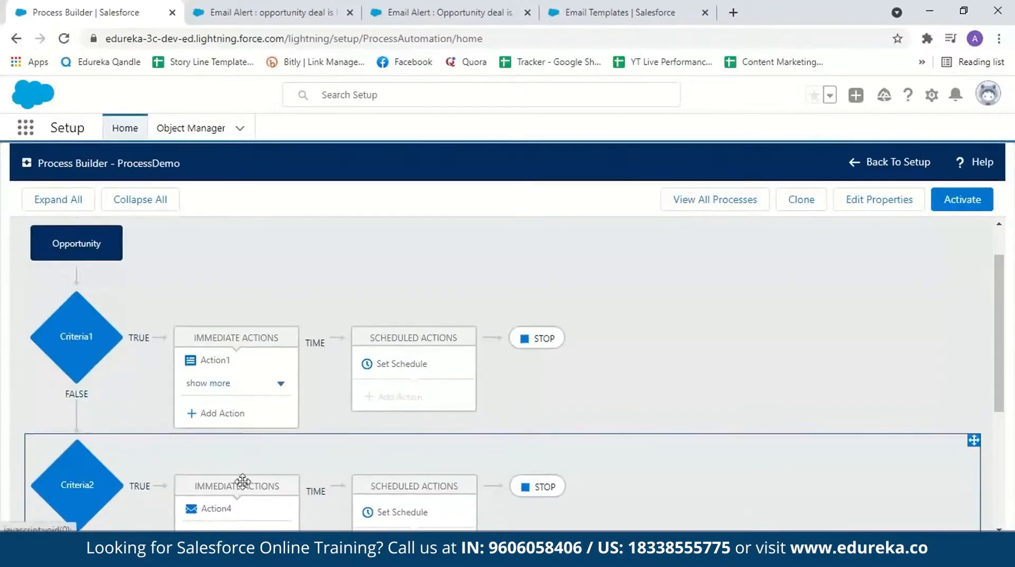
{"action": "left_click", "coordinate": [959, 203]}
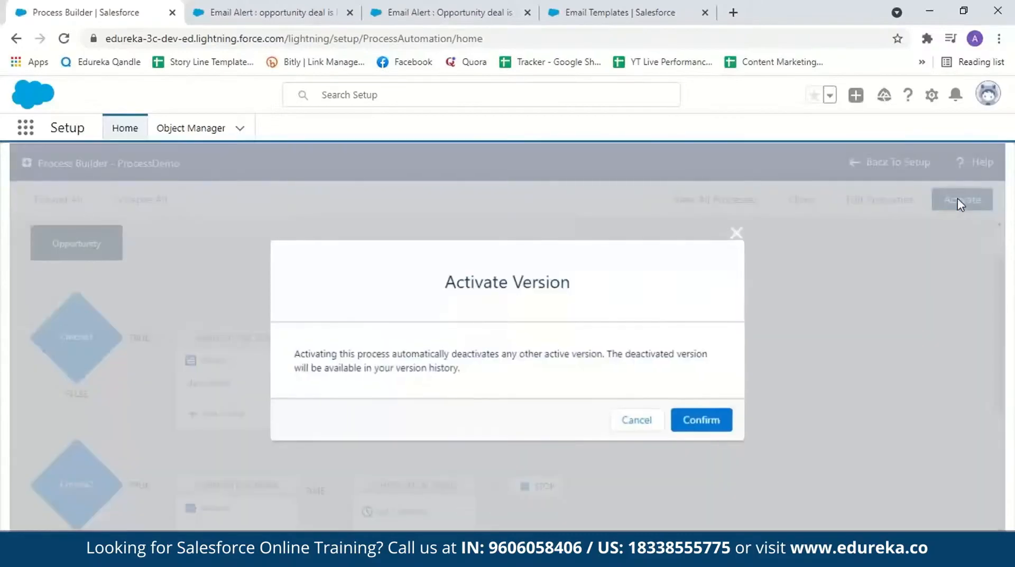
{"action": "left_click", "coordinate": [702, 420]}
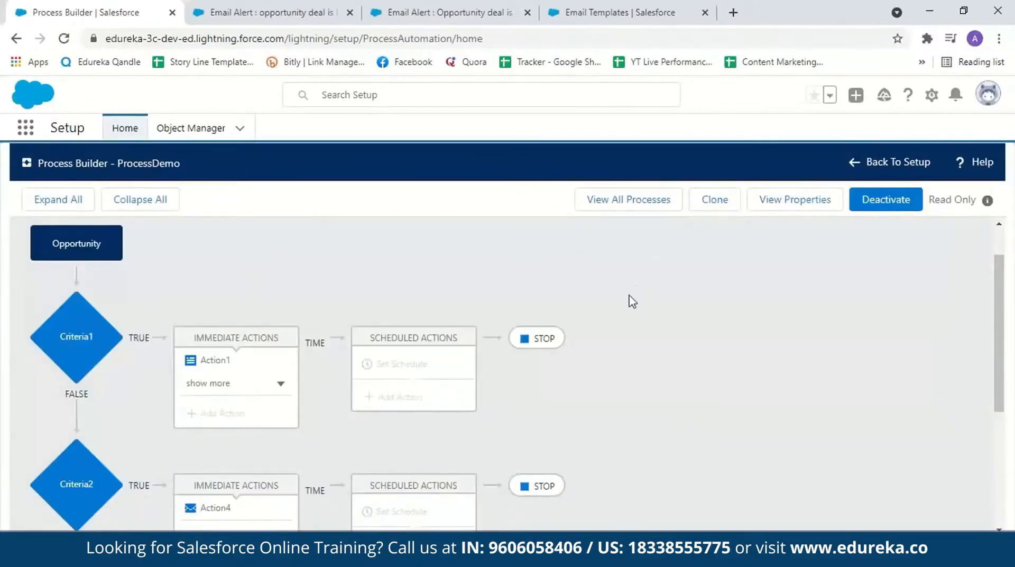
Step: Switch to the Sales Console and open the Opportunities list
{"action": "left_click", "coordinate": [603, 12]}
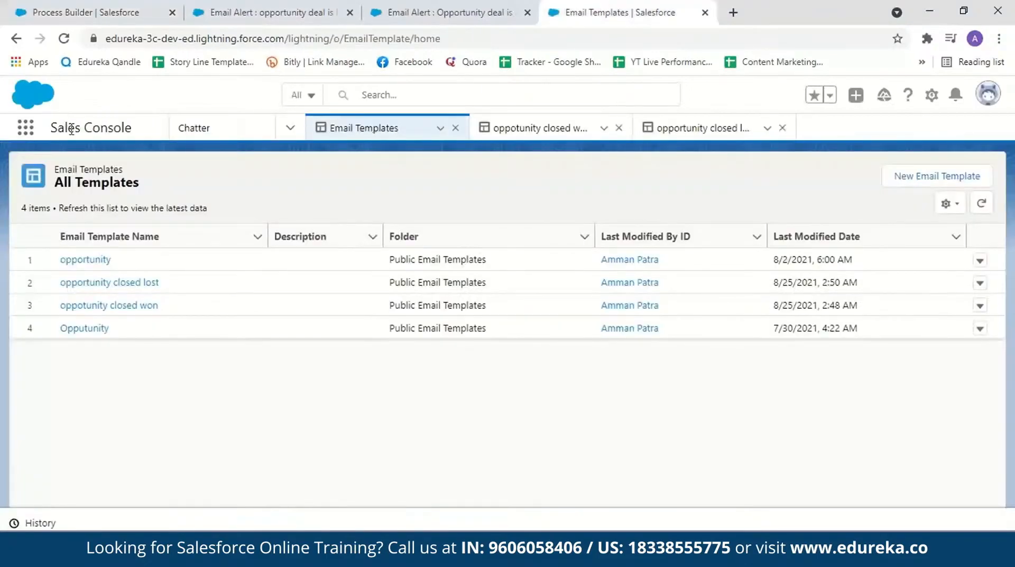
{"action": "left_click", "coordinate": [290, 127]}
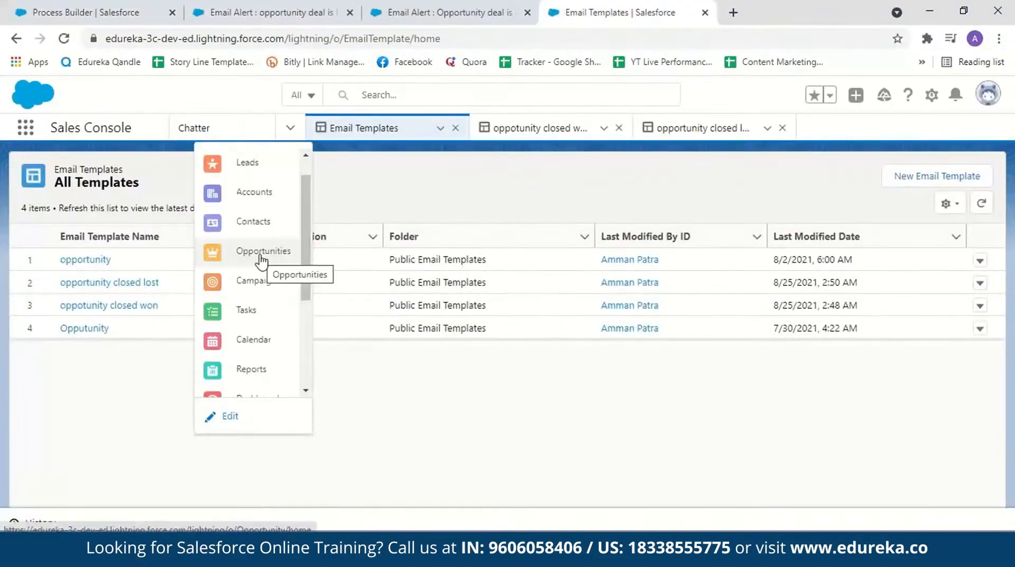
{"action": "left_click", "coordinate": [261, 256]}
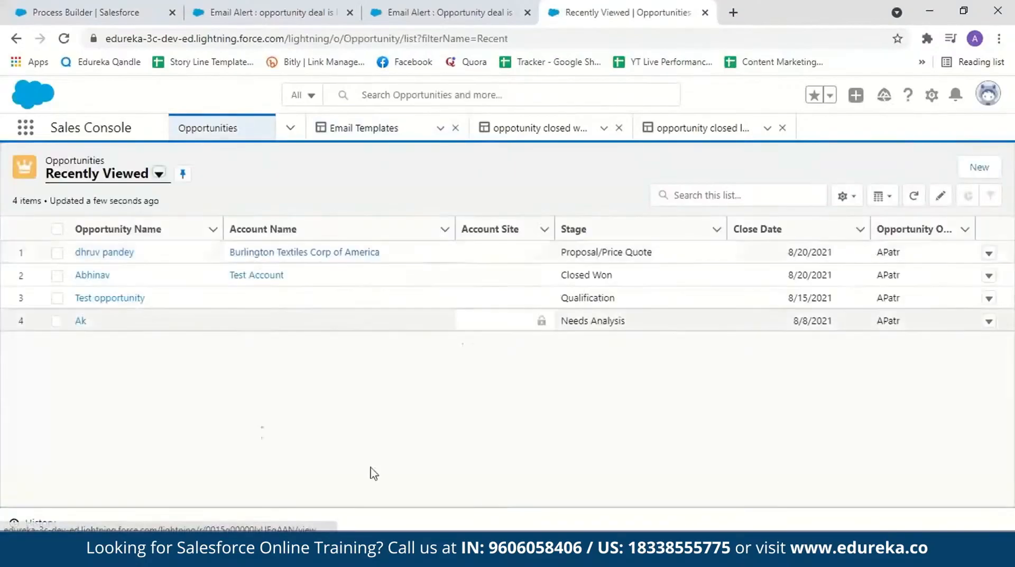
Step: Start a new opportunity and name it Test-opportunity1
{"action": "left_click", "coordinate": [976, 179]}
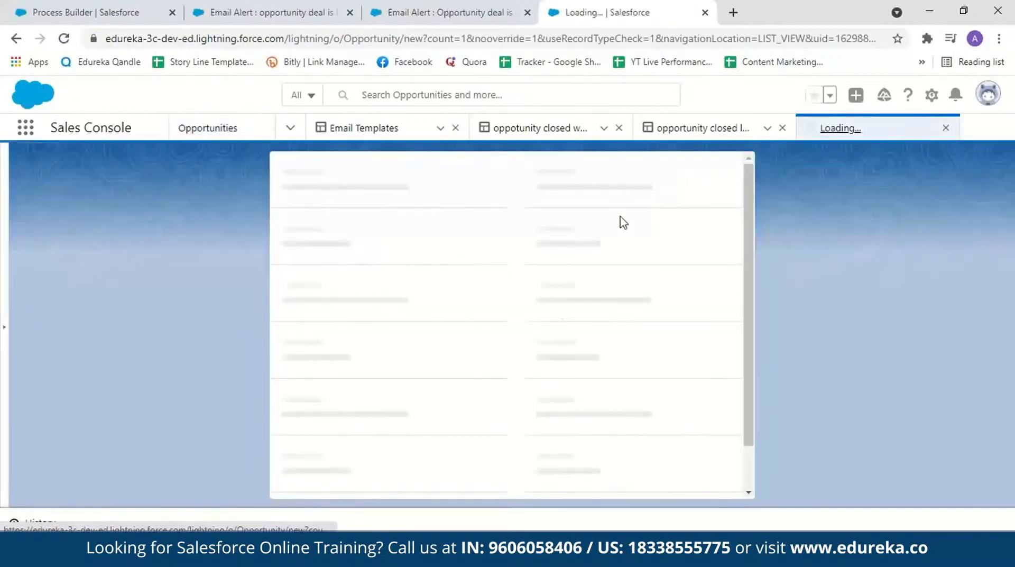
{"action": "left_click", "coordinate": [372, 355]}
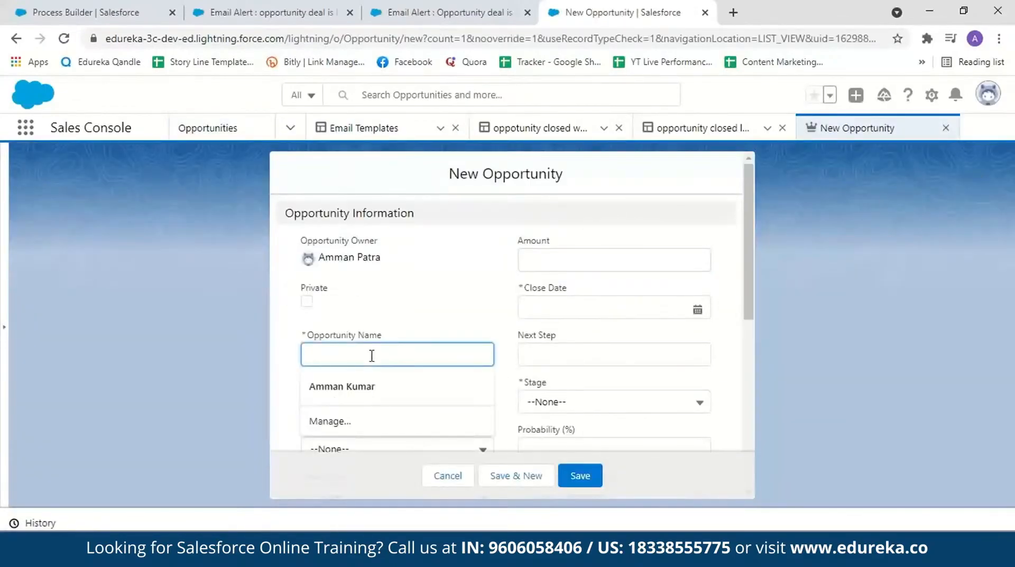
{"action": "type", "text": "Tes"}
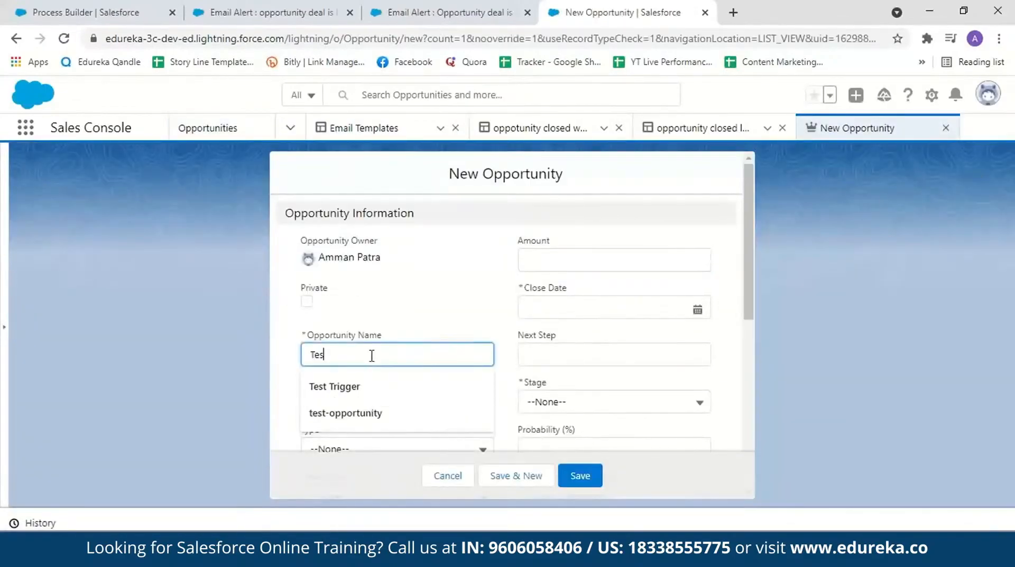
{"action": "type", "text": "t-opportunity"}
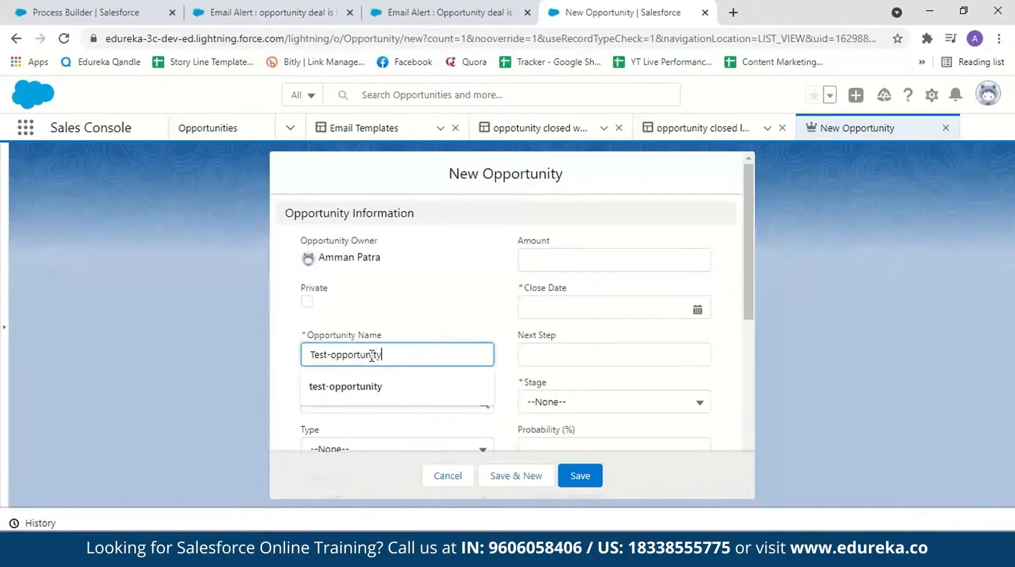
{"action": "type", "text": "1"}
Step: Set the new opportunity's amount to 110000 and its close date to 8/31/2021
{"action": "scroll", "coordinate": [748, 281], "scroll_direction": "down", "scroll_amount": 1}
{"action": "left_click", "coordinate": [654, 231]}
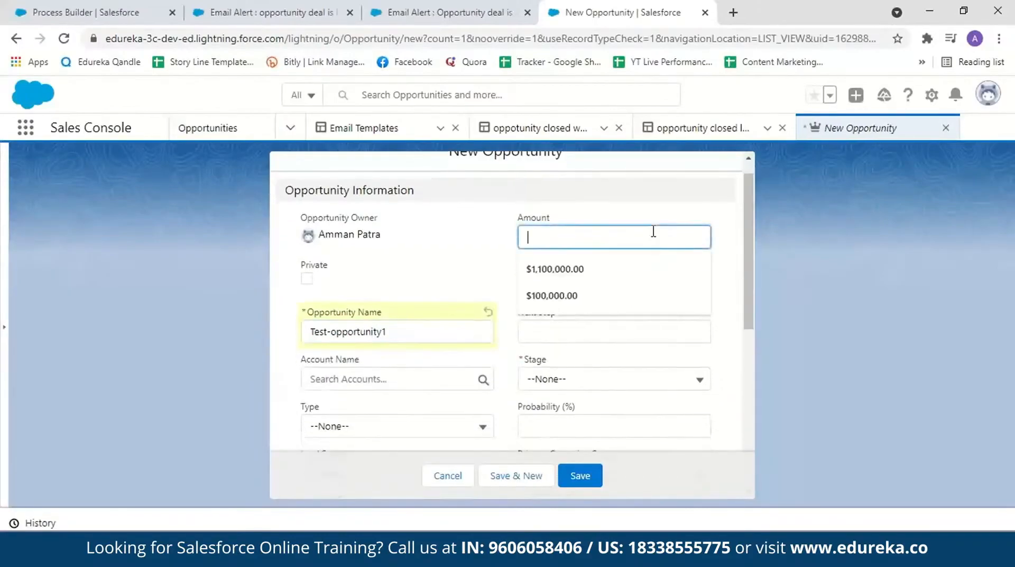
{"action": "type", "text": "110000"}
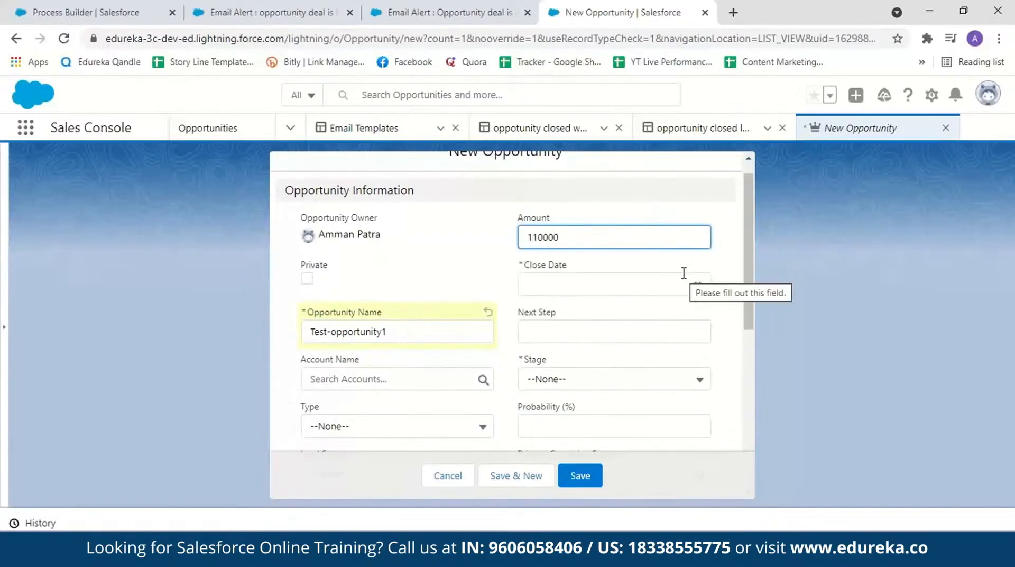
{"action": "left_click", "coordinate": [683, 274]}
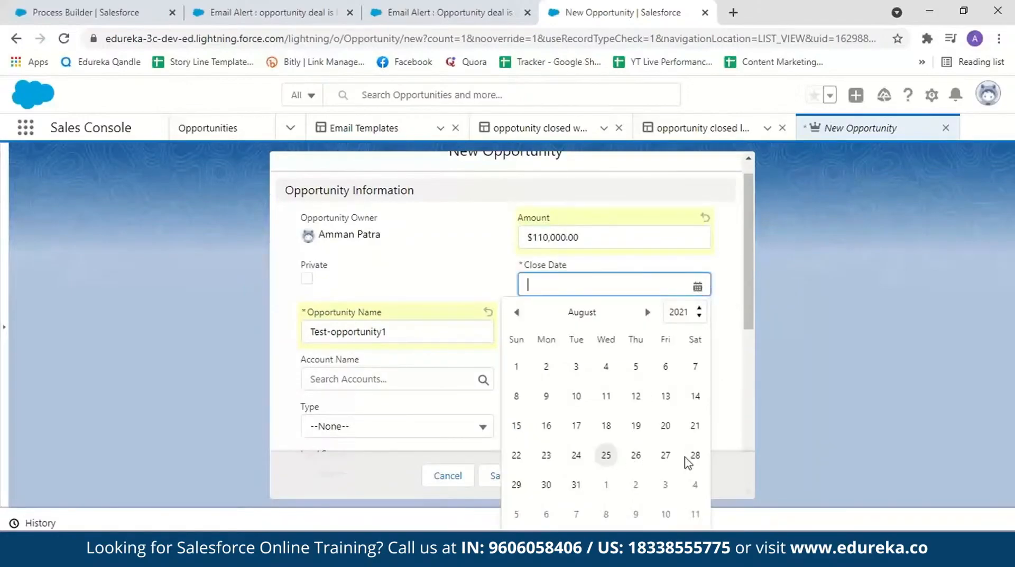
{"action": "left_click", "coordinate": [576, 485]}
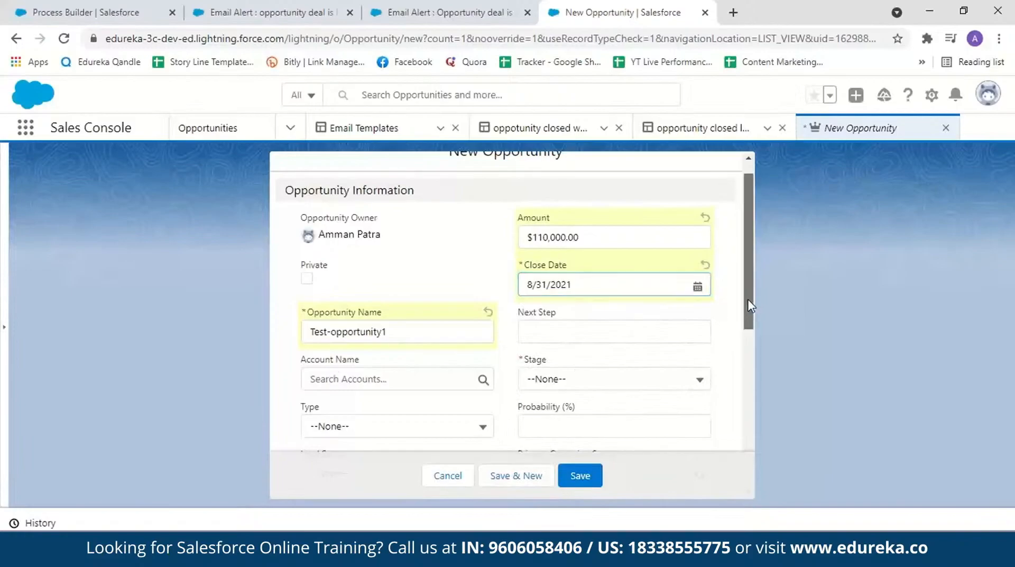
Step: Assign the Burlington Textiles Corp of America account to Test-opportunity1 and set its stage to Closed Won
{"action": "scroll", "coordinate": [751, 316], "scroll_direction": "down", "scroll_amount": 1}
{"action": "left_click", "coordinate": [330, 330]}
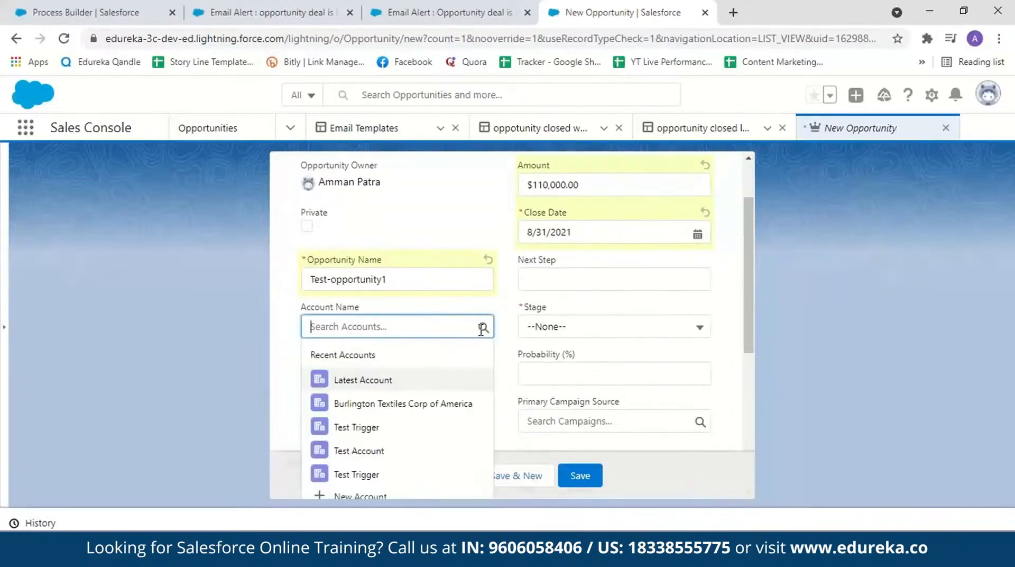
{"action": "left_click", "coordinate": [403, 407]}
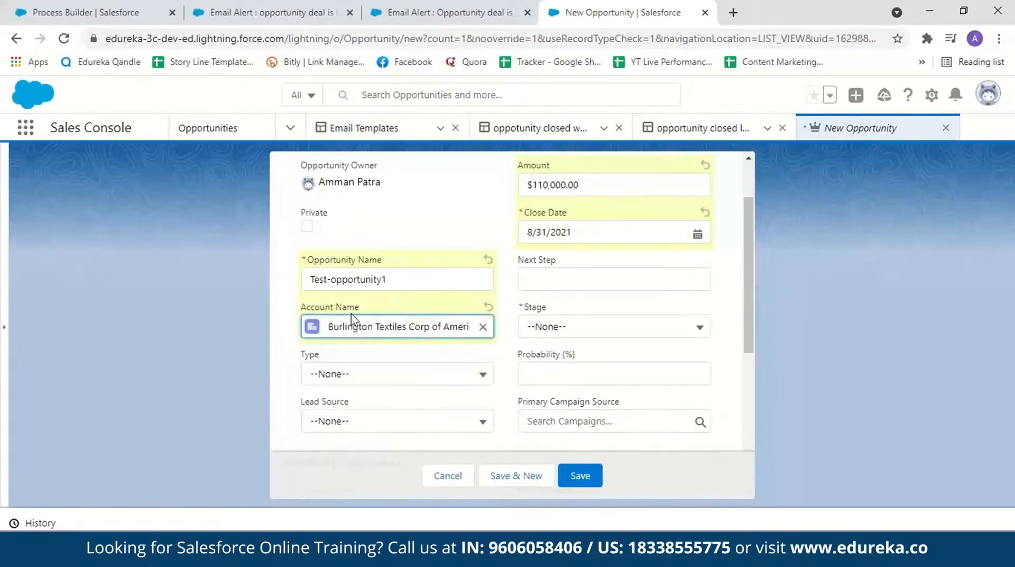
{"action": "left_click", "coordinate": [702, 328]}
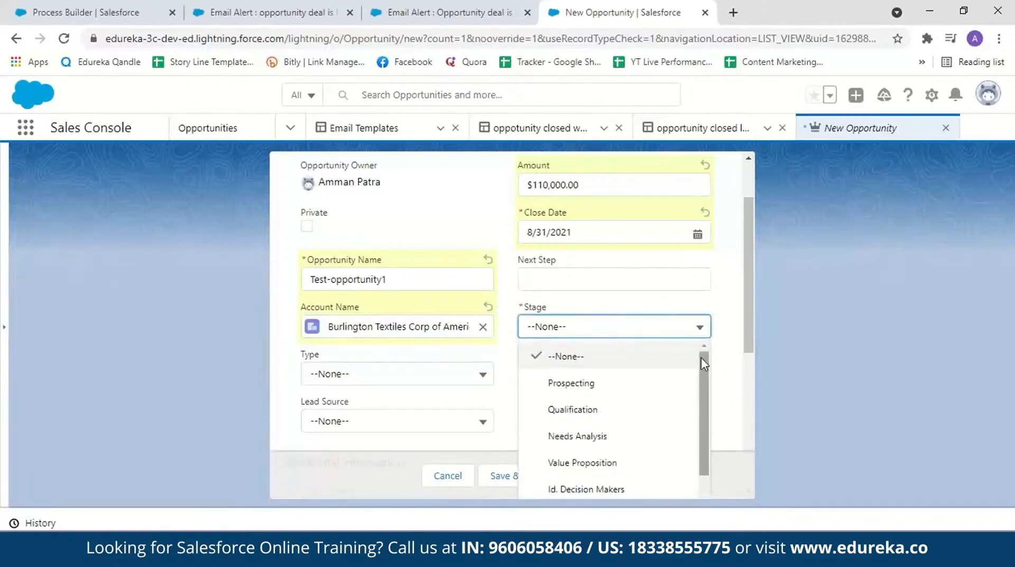
{"action": "scroll", "coordinate": [651, 447], "scroll_direction": "down", "scroll_amount": 3}
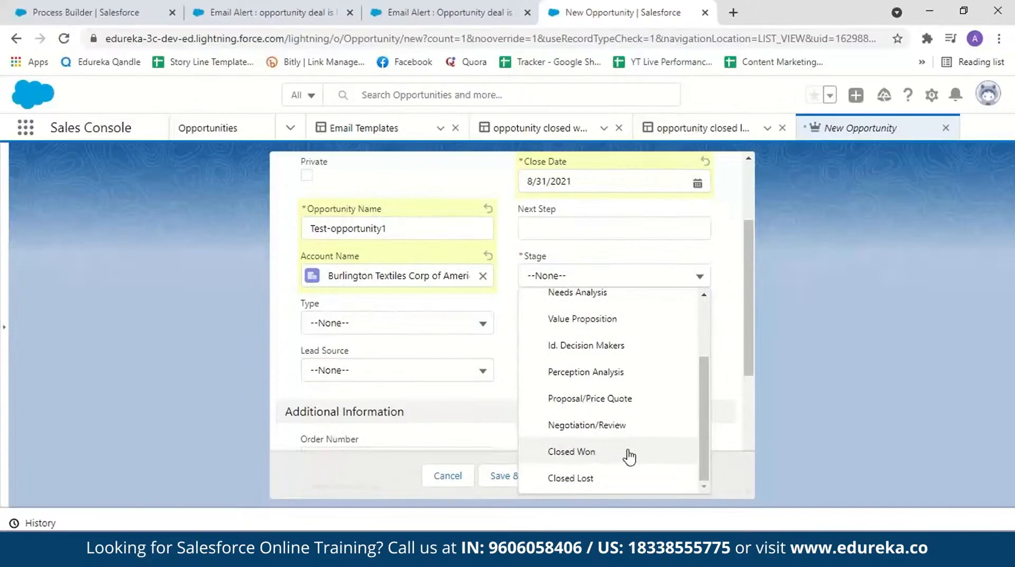
{"action": "left_click", "coordinate": [629, 452]}
Step: Look through the remaining fields of the new opportunity and save it
{"action": "scroll", "coordinate": [745, 411], "scroll_direction": "down", "scroll_amount": 3}
{"action": "scroll", "coordinate": [745, 371], "scroll_direction": "up", "scroll_amount": 5}
{"action": "scroll", "coordinate": [745, 269], "scroll_direction": "down", "scroll_amount": 3}
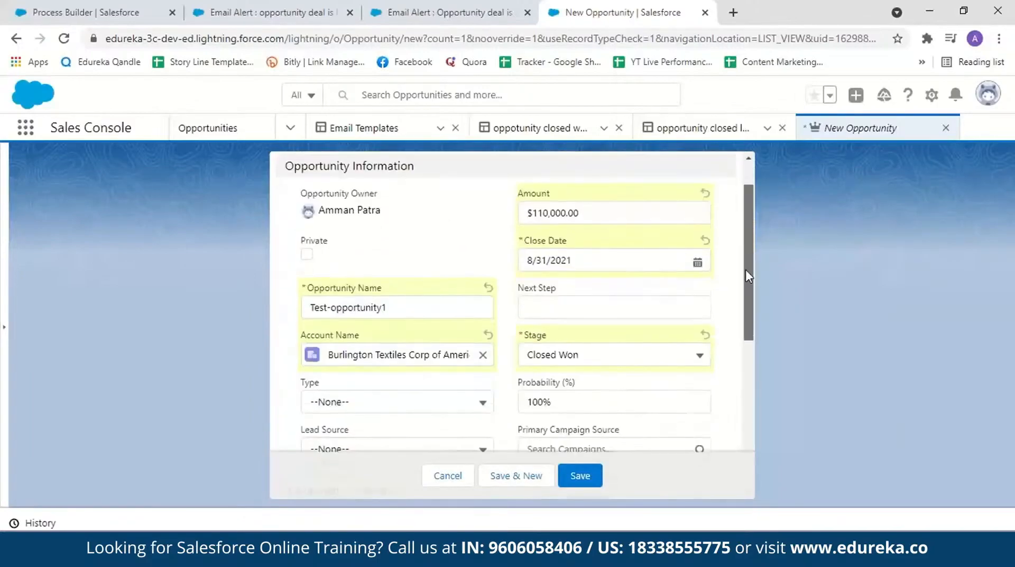
{"action": "scroll", "coordinate": [740, 370], "scroll_direction": "down", "scroll_amount": 4}
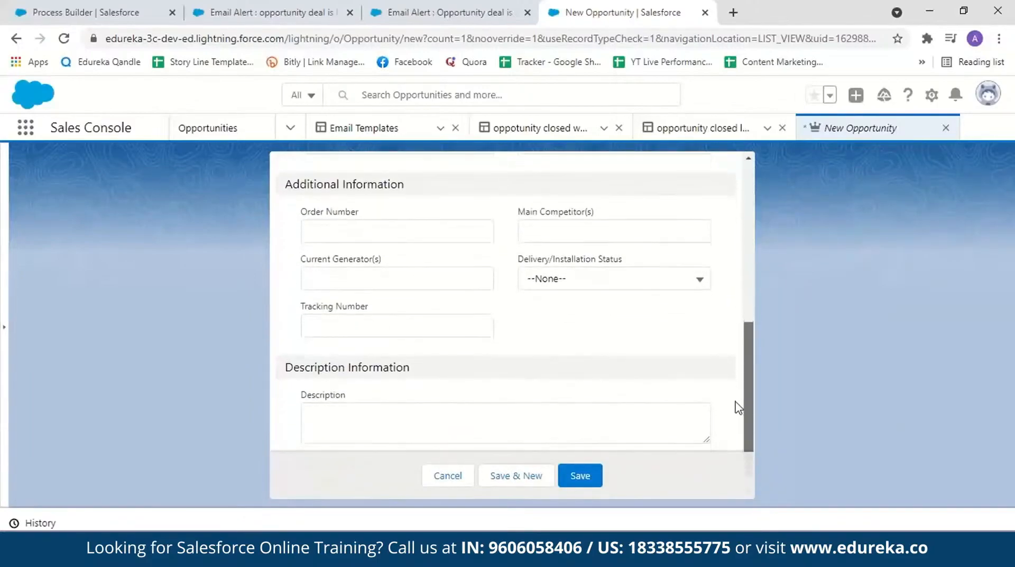
{"action": "left_click", "coordinate": [577, 468]}
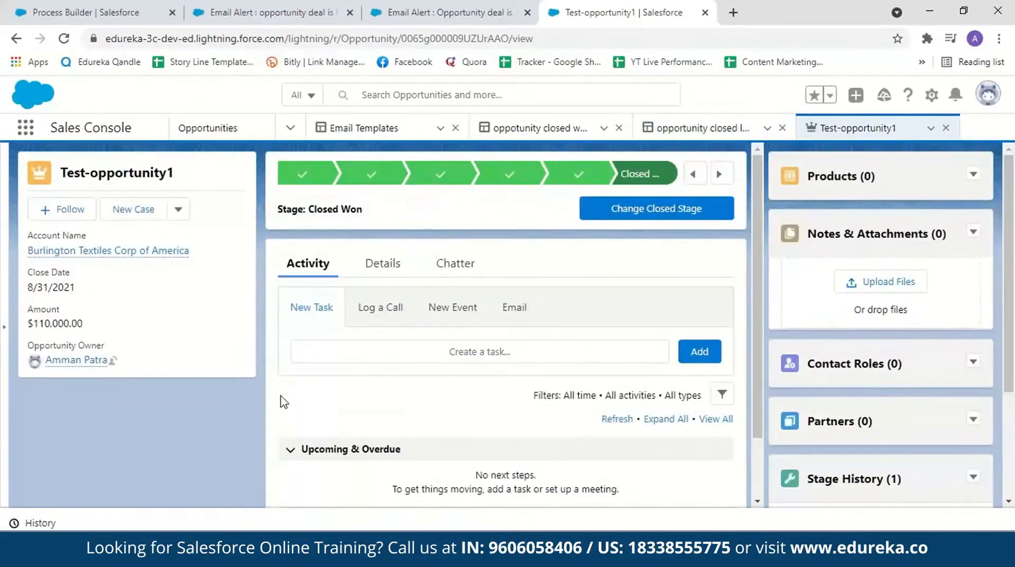
{"action": "left_click", "coordinate": [291, 127]}
{"action": "left_click_drag", "start_coordinate": [306, 175], "coordinate": [295, 295]}
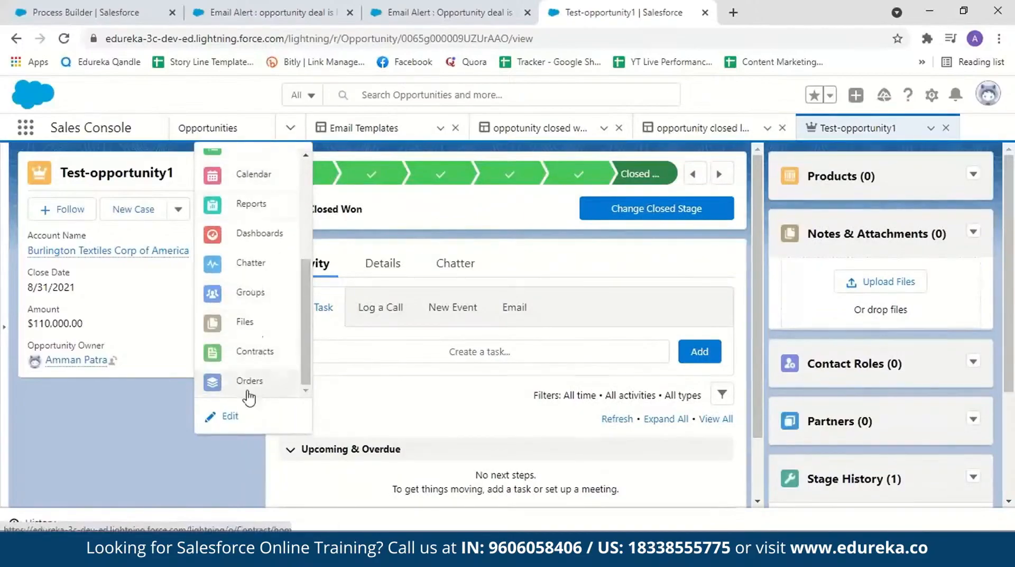
{"action": "left_click", "coordinate": [228, 418]}
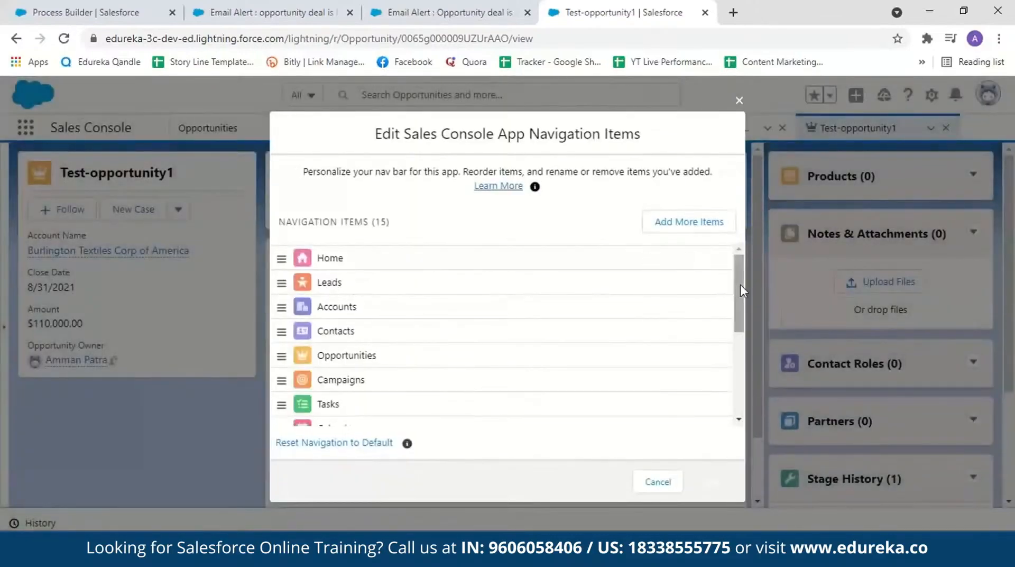
{"action": "mouse_move", "coordinate": [737, 276]}
{"action": "left_mouse_down"}
{"action": "mouse_move", "coordinate": [738, 339]}
{"action": "mouse_move", "coordinate": [738, 264]}
{"action": "left_mouse_up"}
{"action": "left_click", "coordinate": [739, 100]}
Step: Go to Contracts, open the Burlington Textiles Corp of America contract and check its contract history
{"action": "left_click", "coordinate": [289, 129]}
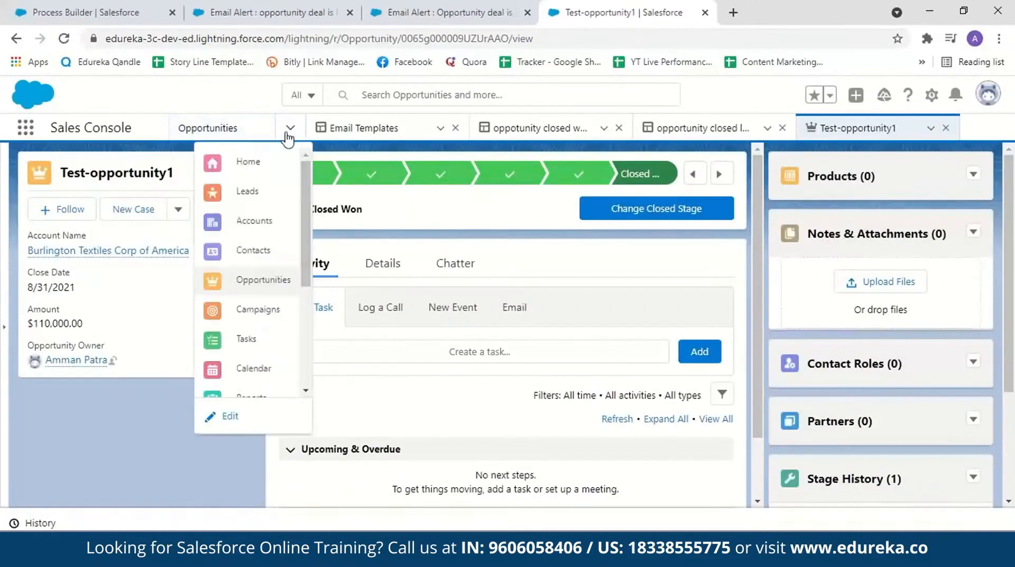
{"action": "left_click_drag", "start_coordinate": [305, 255], "coordinate": [306, 344]}
{"action": "left_click", "coordinate": [257, 259]}
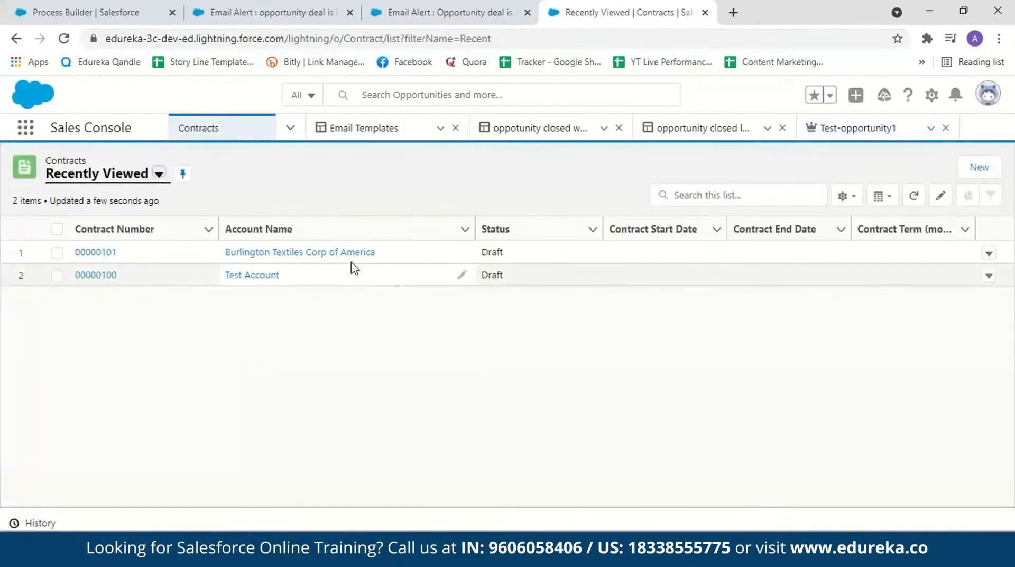
{"action": "left_click", "coordinate": [106, 253]}
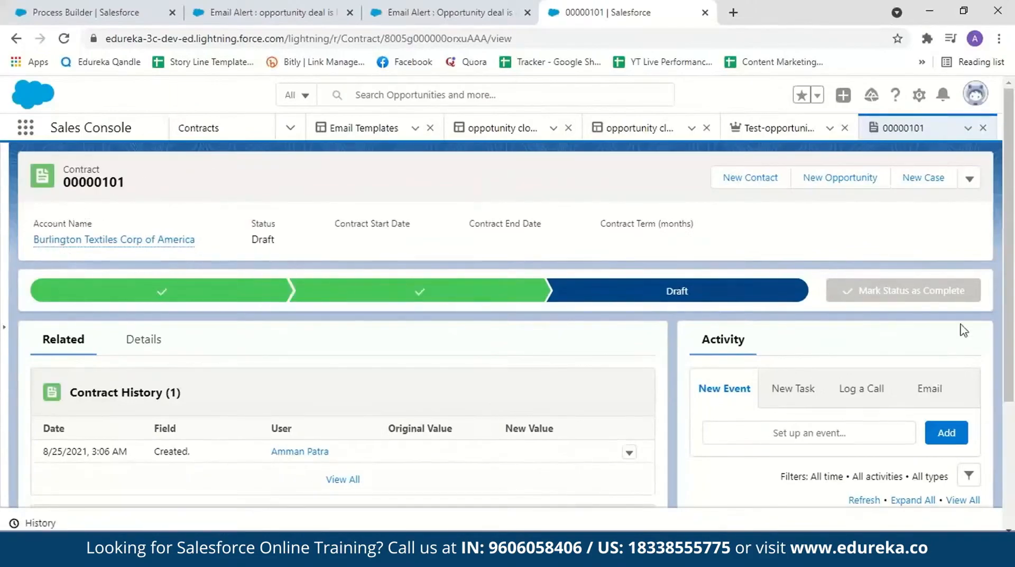
{"action": "scroll", "coordinate": [116, 406], "scroll_direction": "down", "scroll_amount": 1}
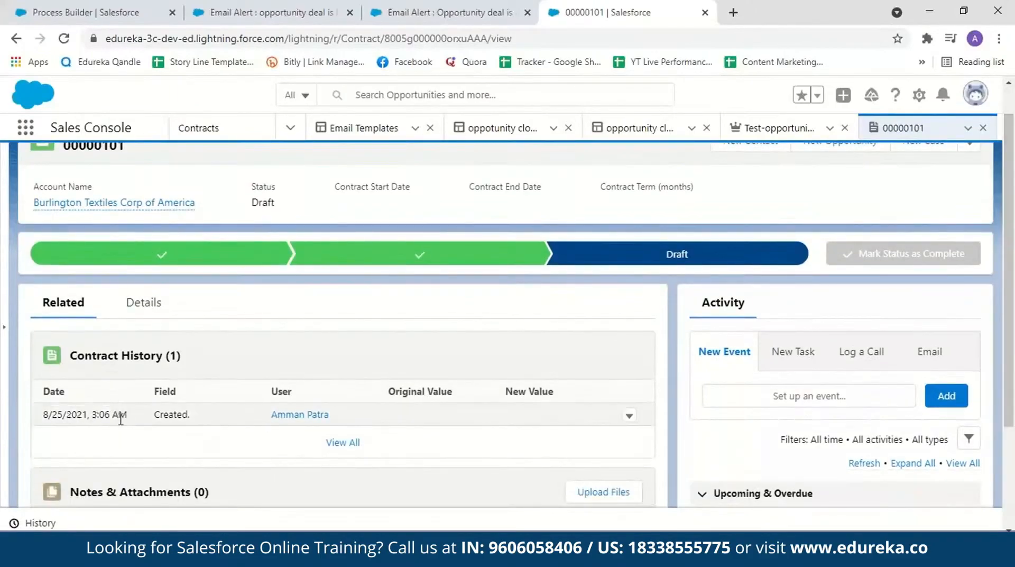
{"action": "scroll", "coordinate": [338, 275], "scroll_direction": "up", "scroll_amount": 1}
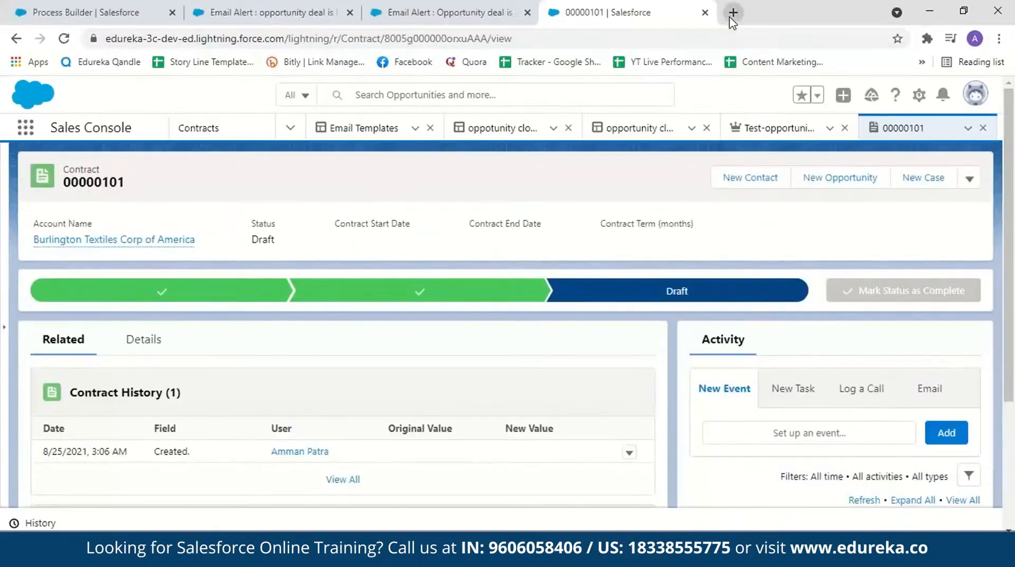
Step: Open Gmail in a new browser tab and read the "opportunity closed won!" email
{"action": "left_click", "coordinate": [733, 12]}
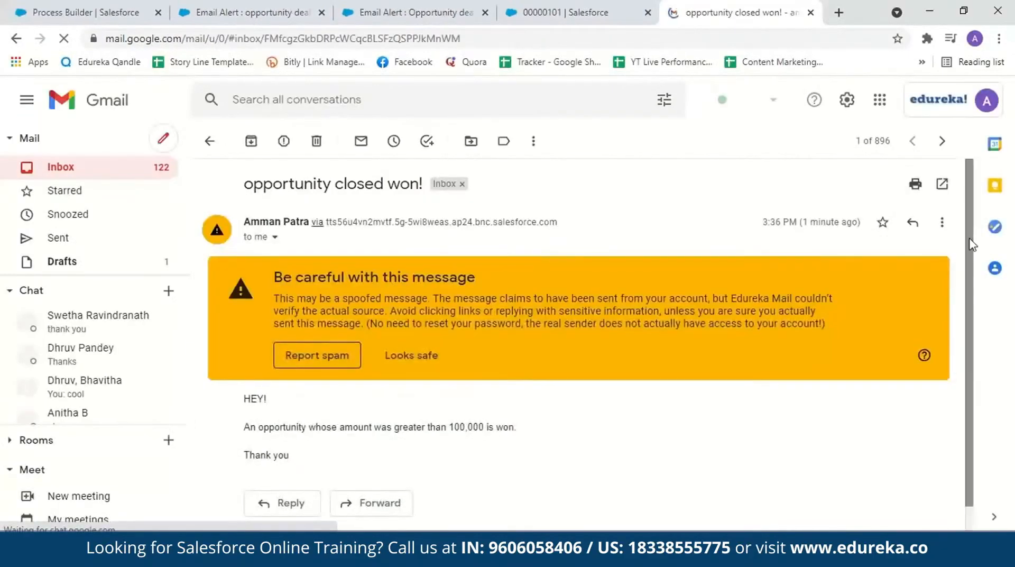
{"action": "scroll", "coordinate": [483, 424], "scroll_direction": "down", "scroll_amount": 1}
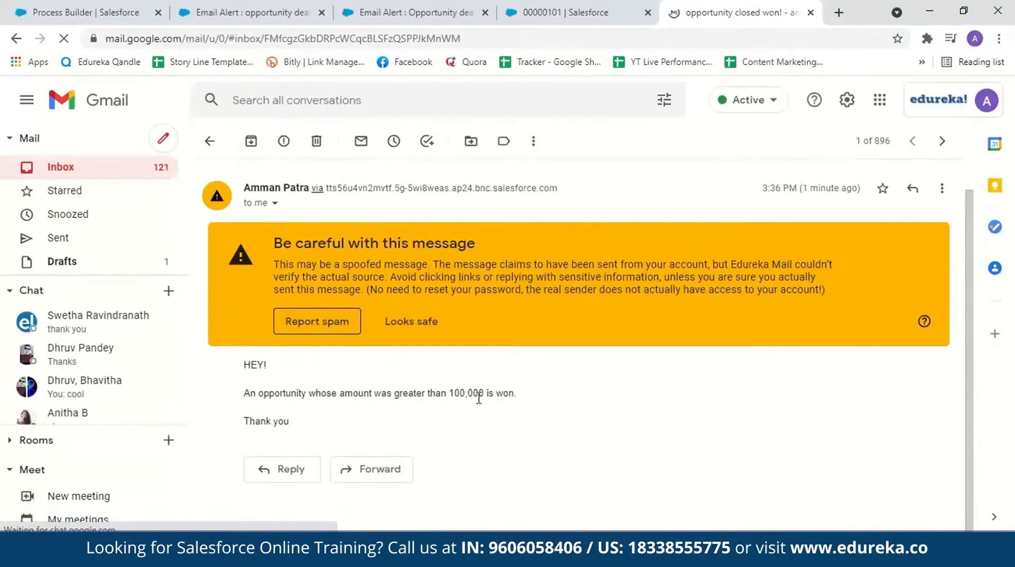
Step: Return to the Sales Console and open Chatter to check the posts in the company highlights feed
{"action": "left_click", "coordinate": [536, 15]}
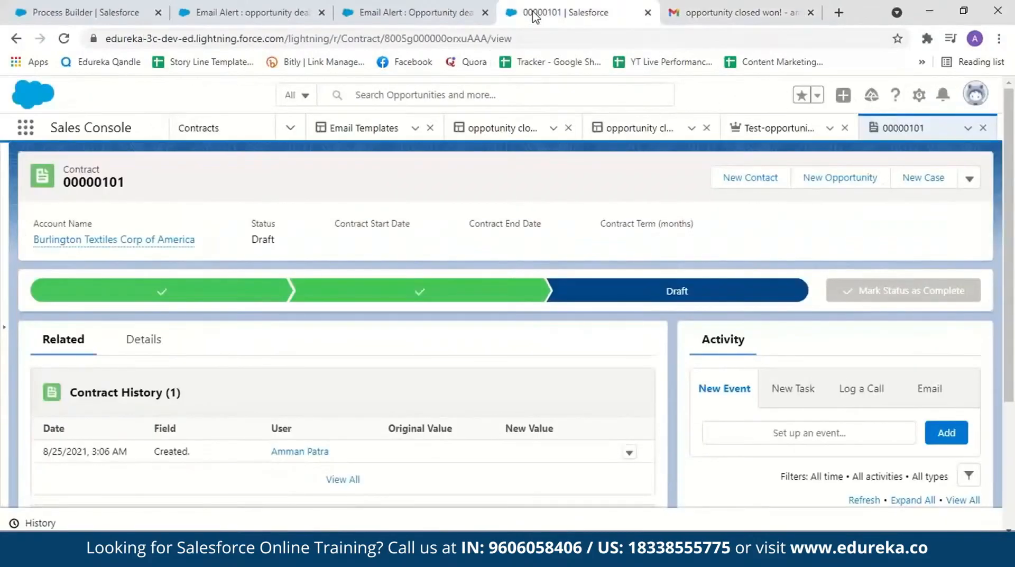
{"action": "left_click", "coordinate": [291, 128]}
{"action": "left_click", "coordinate": [275, 269]}
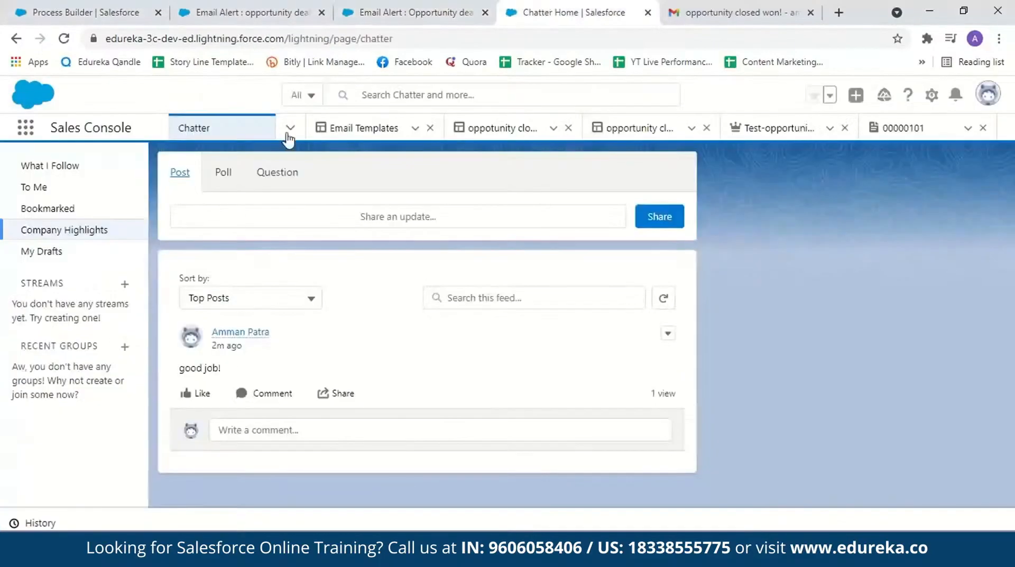
Step: Go back to Opportunities and start a new opportunity named Test-opportunity2 with an amount of $120,000.00
{"action": "left_click", "coordinate": [291, 127]}
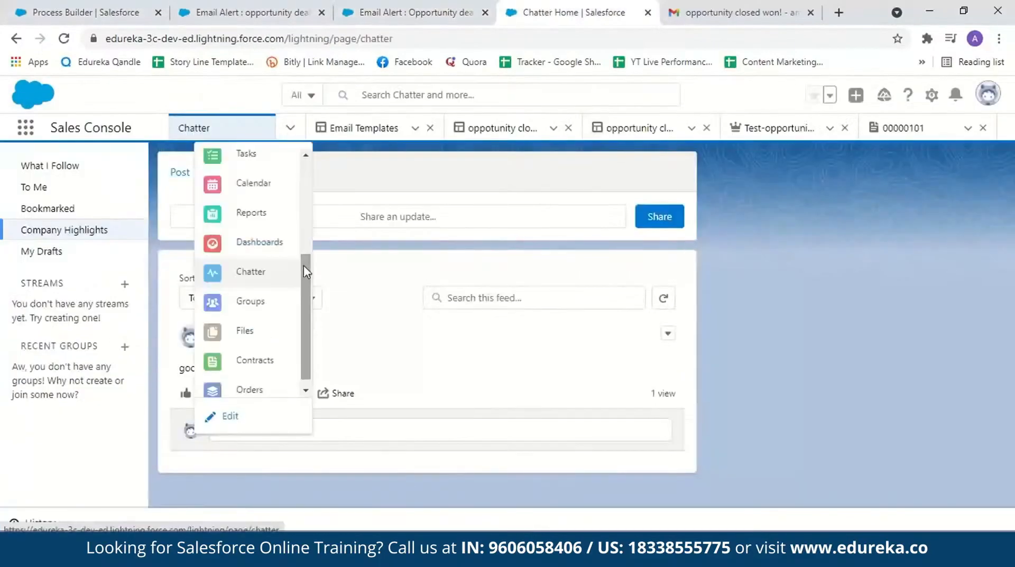
{"action": "scroll", "coordinate": [304, 265], "scroll_direction": "down", "scroll_amount": 2}
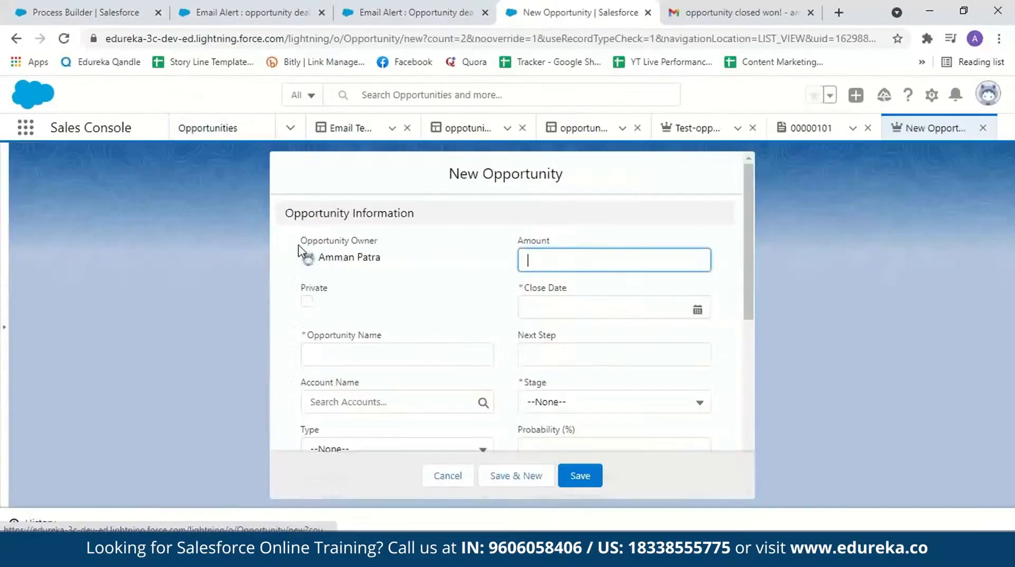
{"action": "type", "text": "1"}
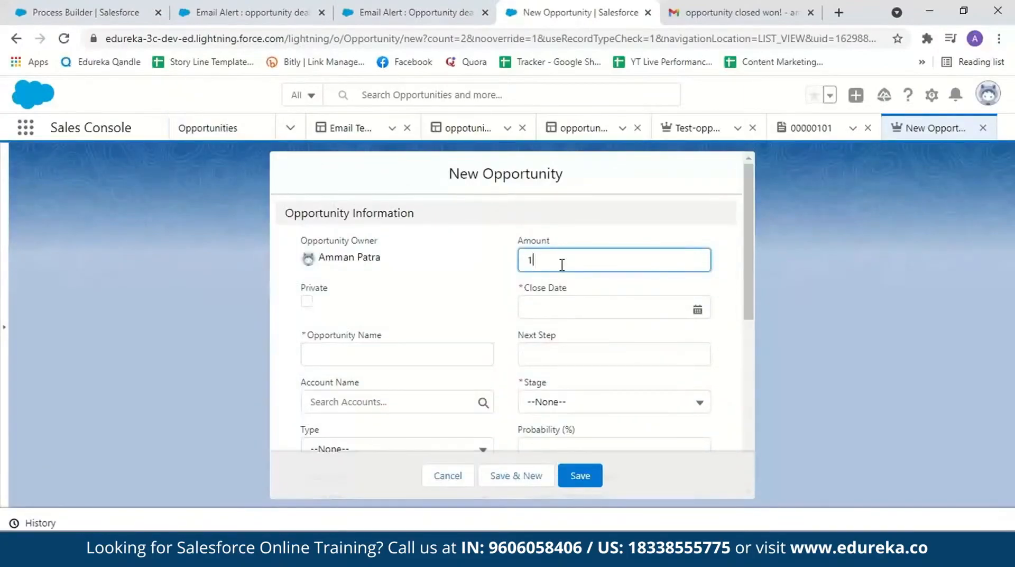
{"action": "type", "text": "20,000.0"}
{"action": "left_click", "coordinate": [402, 355]}
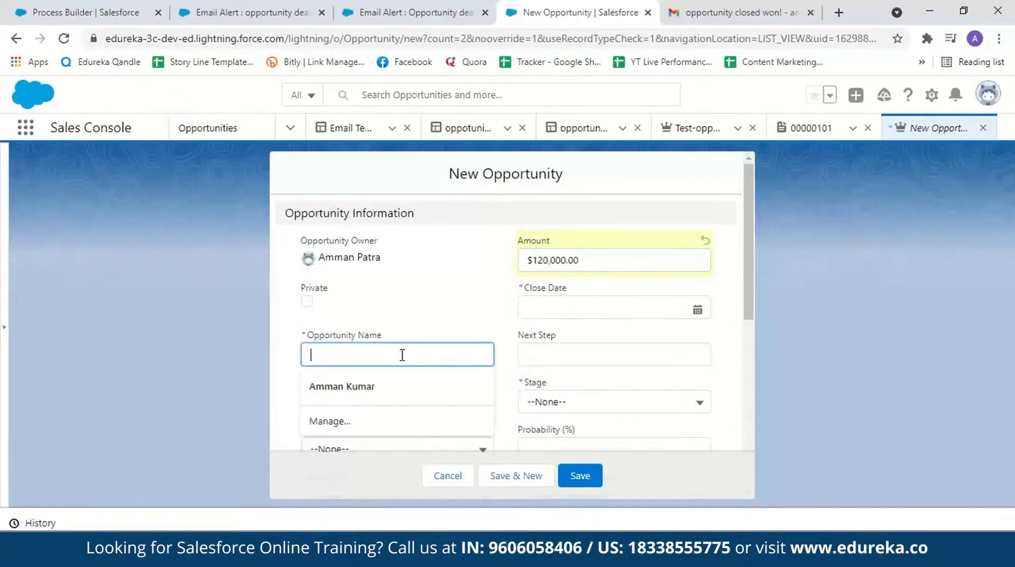
{"action": "type", "text": "Test-"}
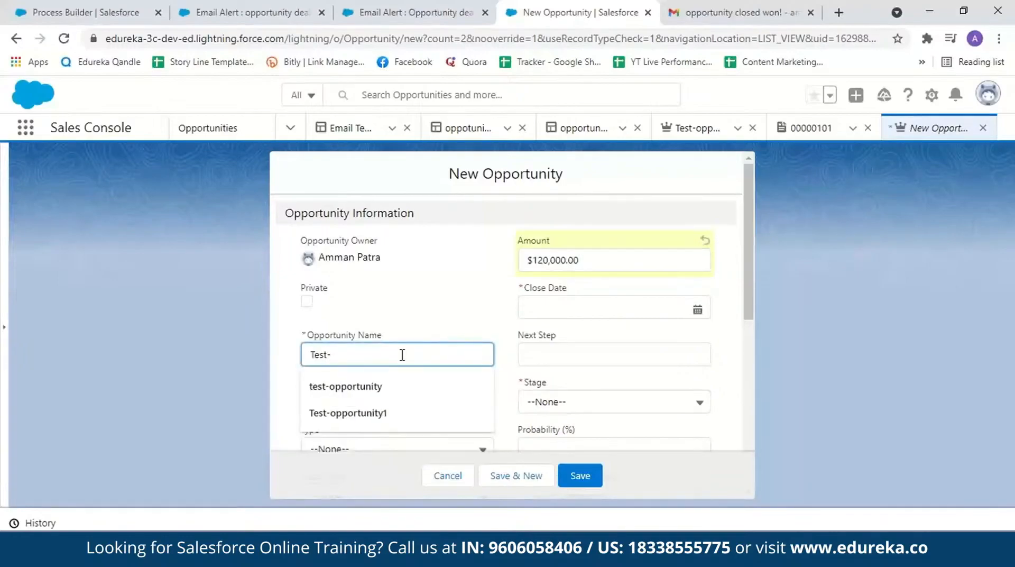
{"action": "type", "text": "opportunity2"}
Step: Set the close date of Test-opportunity2 to 9/2/2021 and its account to Burlington Textiles Corp of America
{"action": "left_click", "coordinate": [705, 310]}
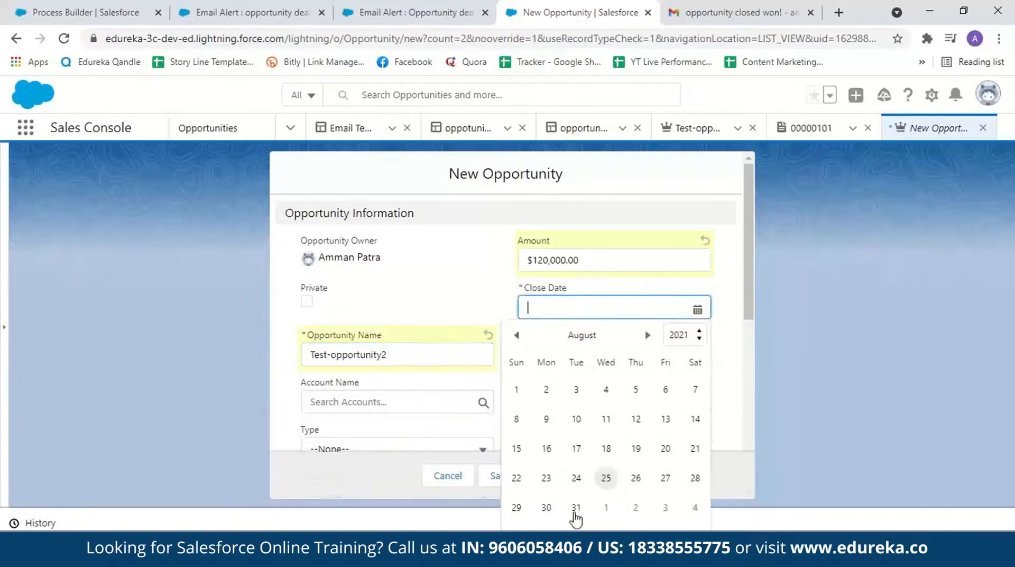
{"action": "left_click", "coordinate": [547, 507]}
{"action": "scroll", "coordinate": [476, 396], "scroll_direction": "down", "scroll_amount": 2}
{"action": "left_click", "coordinate": [414, 313]}
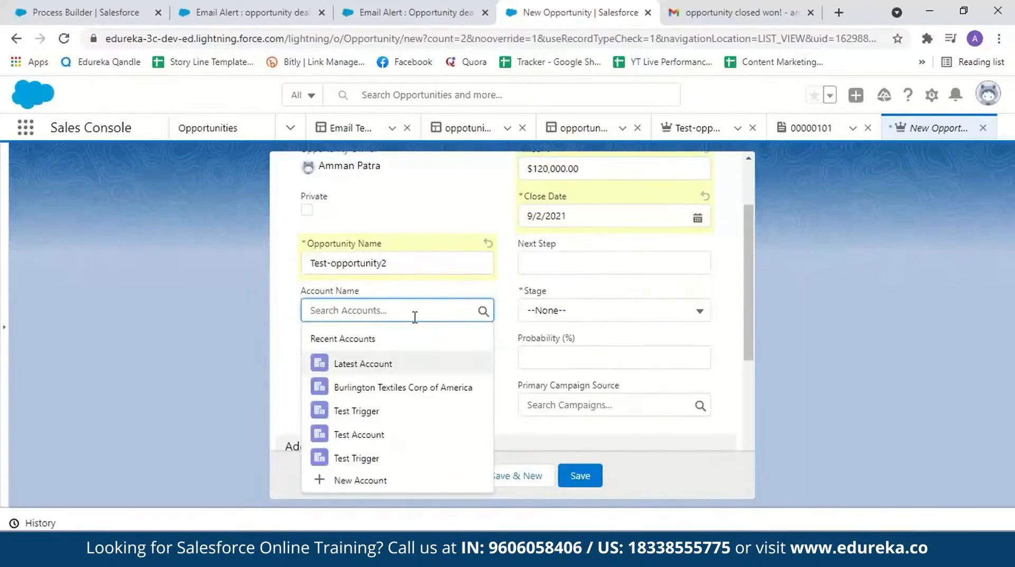
{"action": "left_click", "coordinate": [402, 387]}
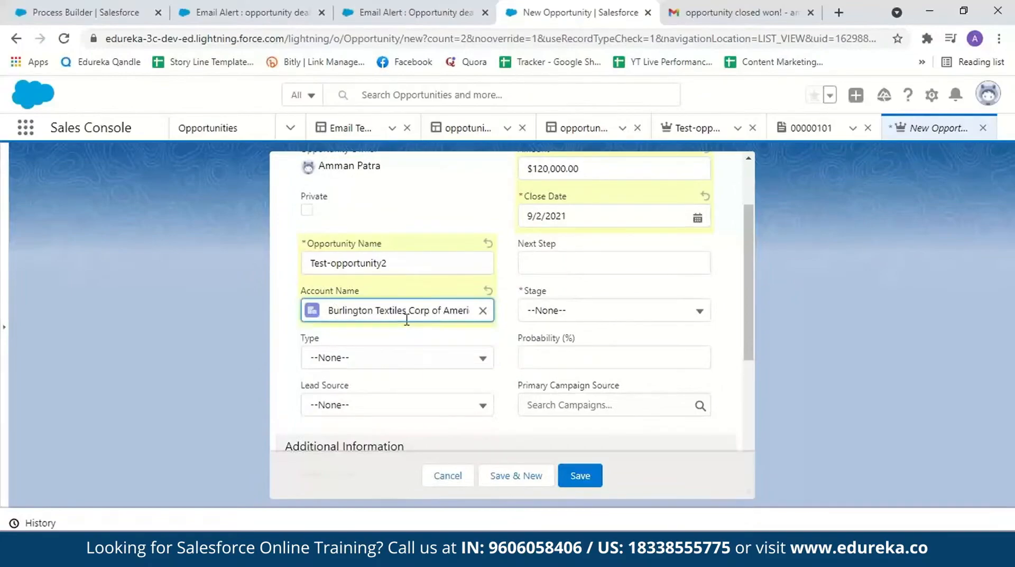
Step: Set the stage of Test-opportunity2 to Closed Lost and save the opportunity
{"action": "left_click", "coordinate": [613, 310]}
{"action": "left_click", "coordinate": [600, 485]}
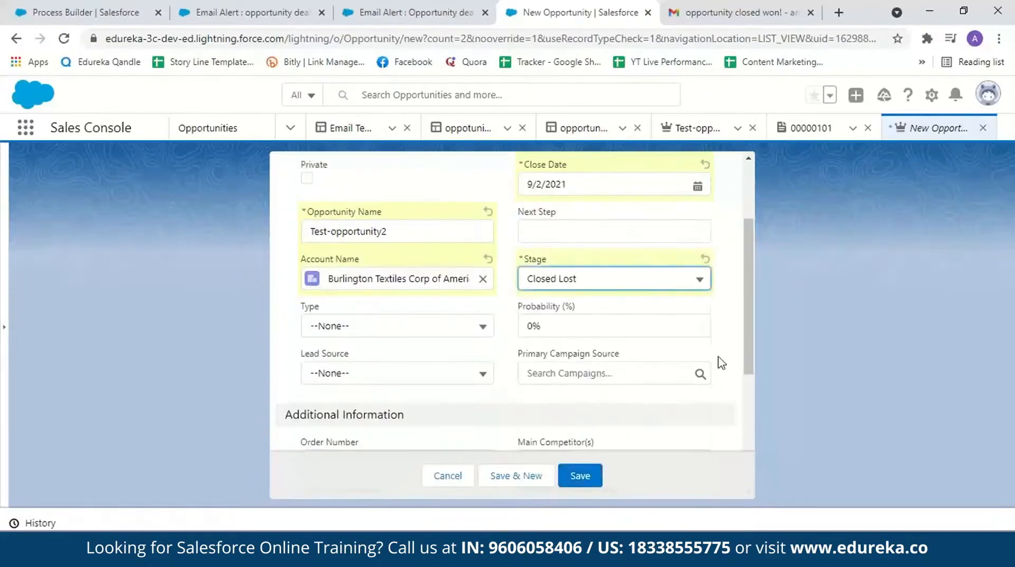
{"action": "scroll", "coordinate": [752, 345], "scroll_direction": "down", "scroll_amount": 3}
{"action": "left_click", "coordinate": [571, 484]}
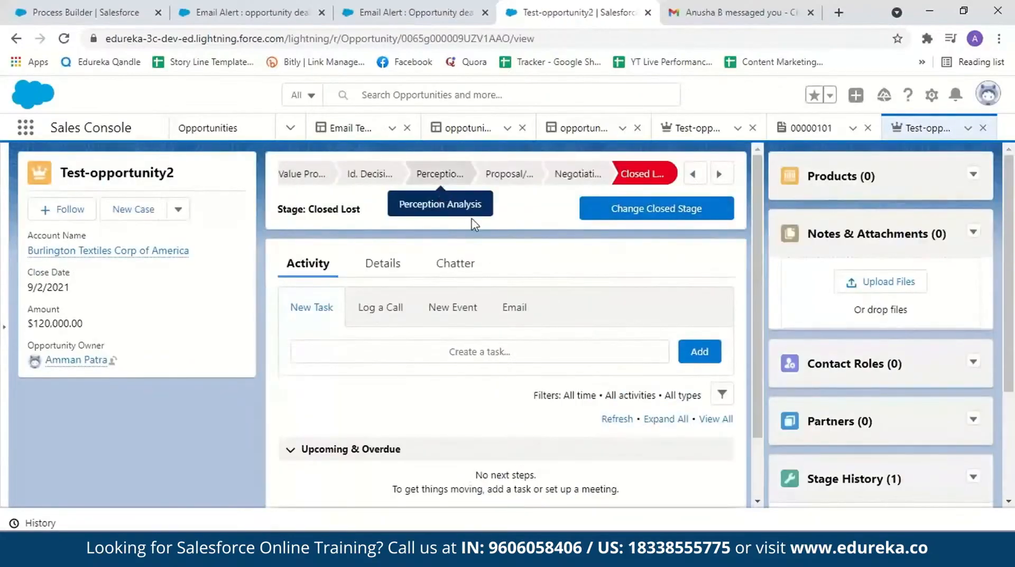
Step: Switch to Gmail and read the "Opportunity closed lost" email
{"action": "left_click", "coordinate": [750, 8]}
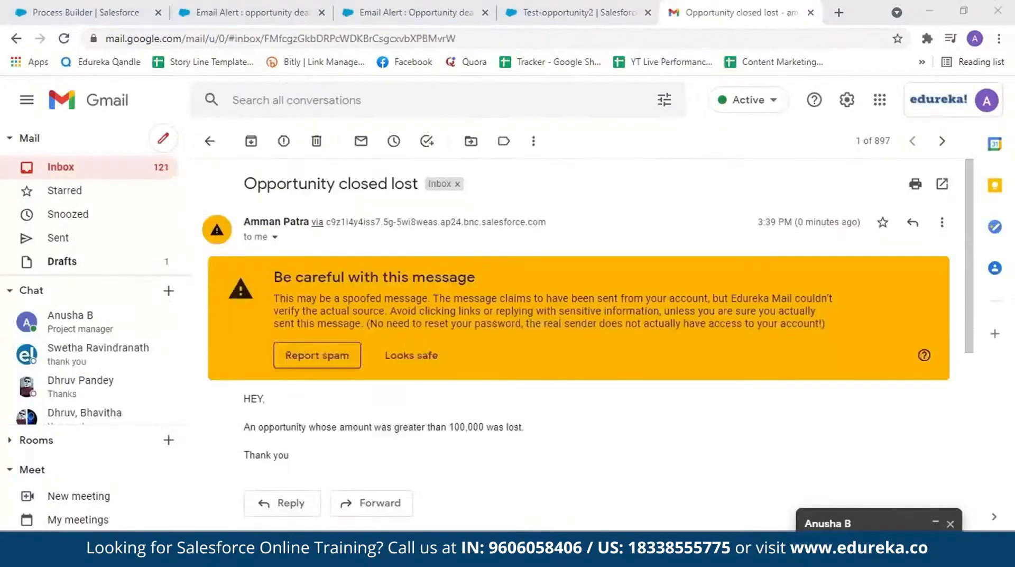